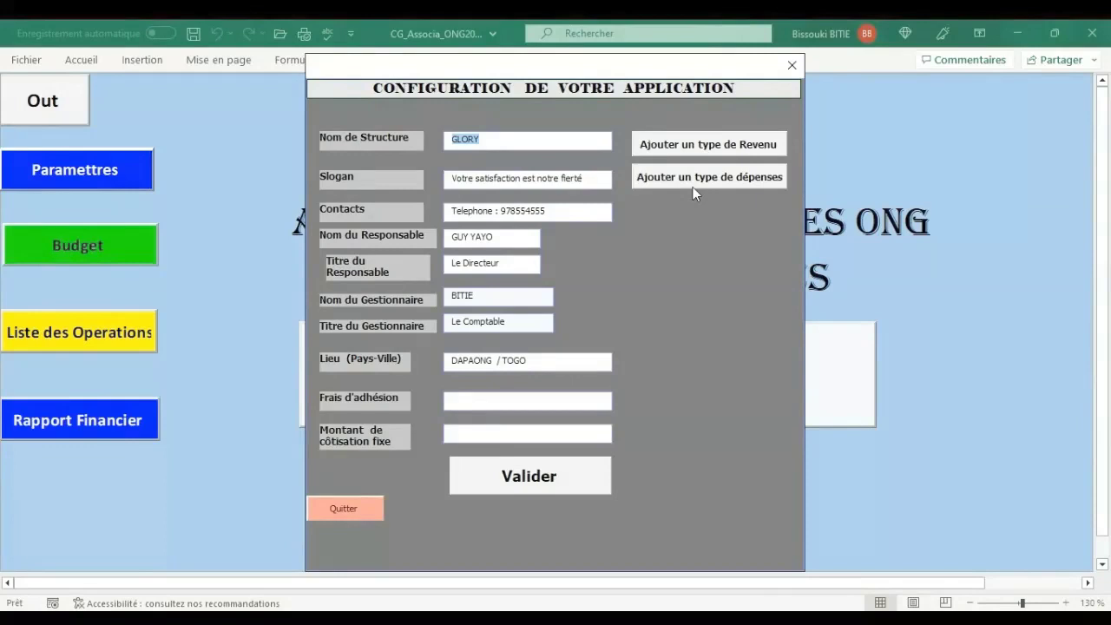
# Close the configuration form, consult the operational budget without updating the reports, and return to the welcome page.
pyautogui.click(792, 65)
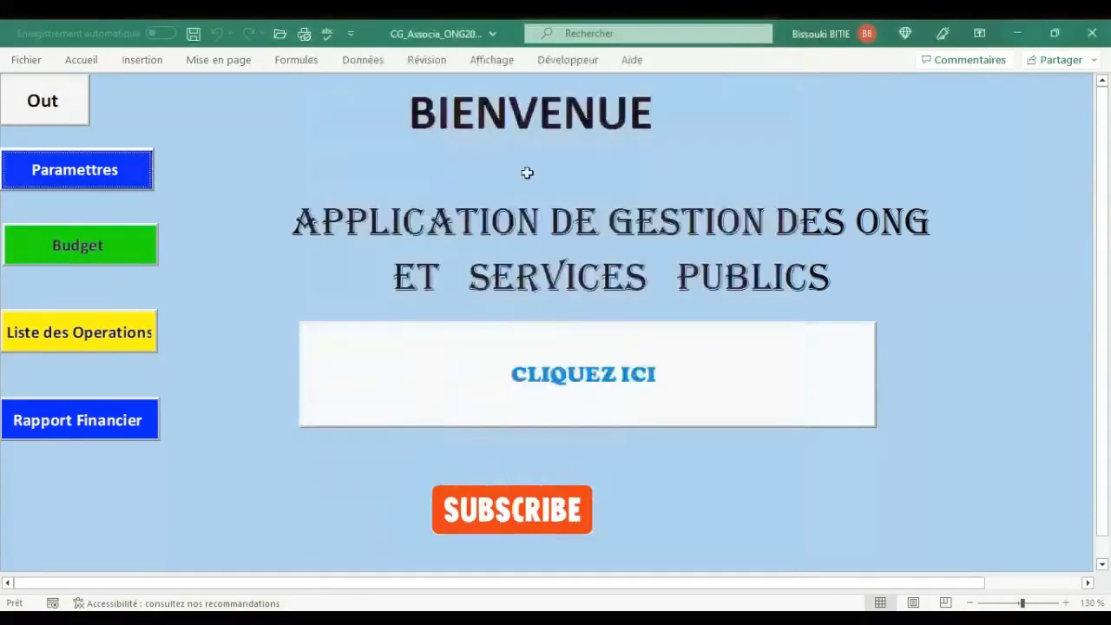
pyautogui.keyDown('ctrl'); pyautogui.scroll(2, 171, 289); pyautogui.keyUp('ctrl')
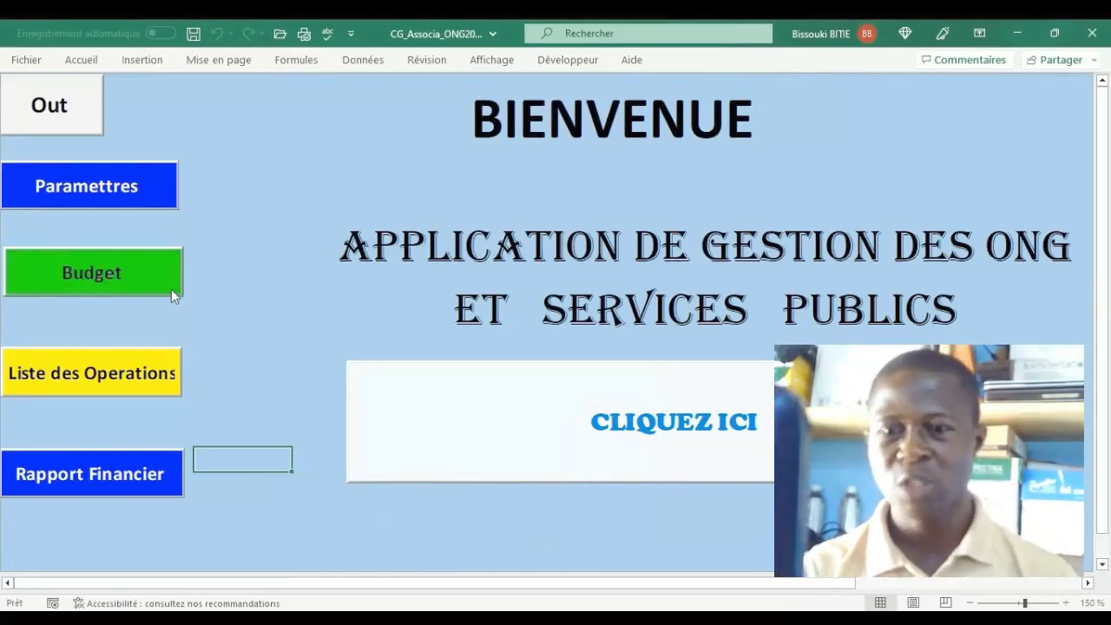
pyautogui.click(171, 291)
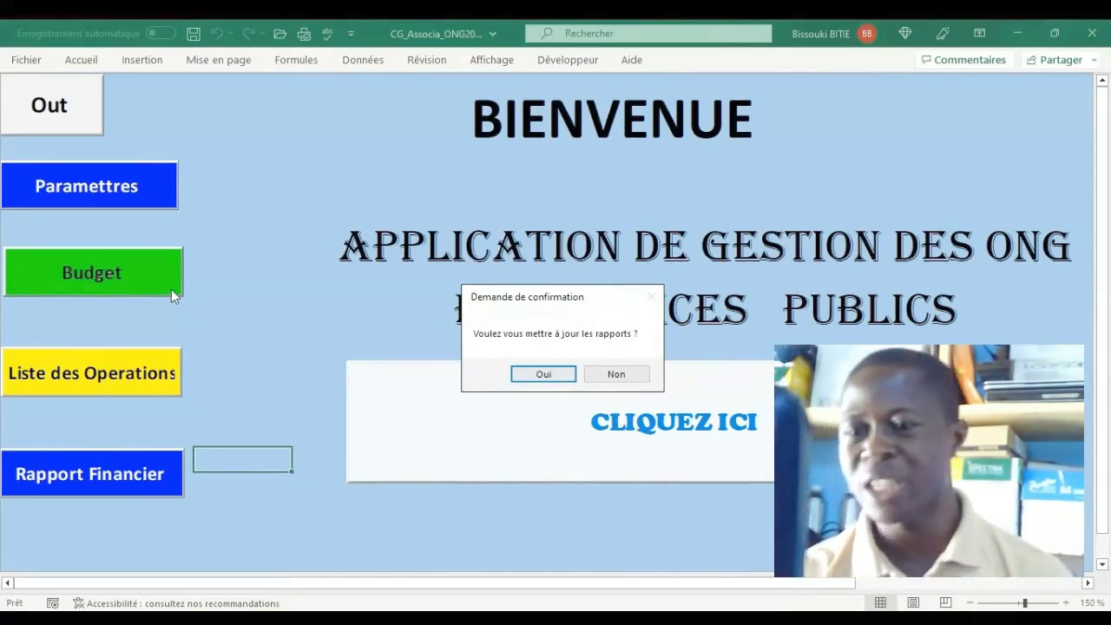
pyautogui.click(616, 375)
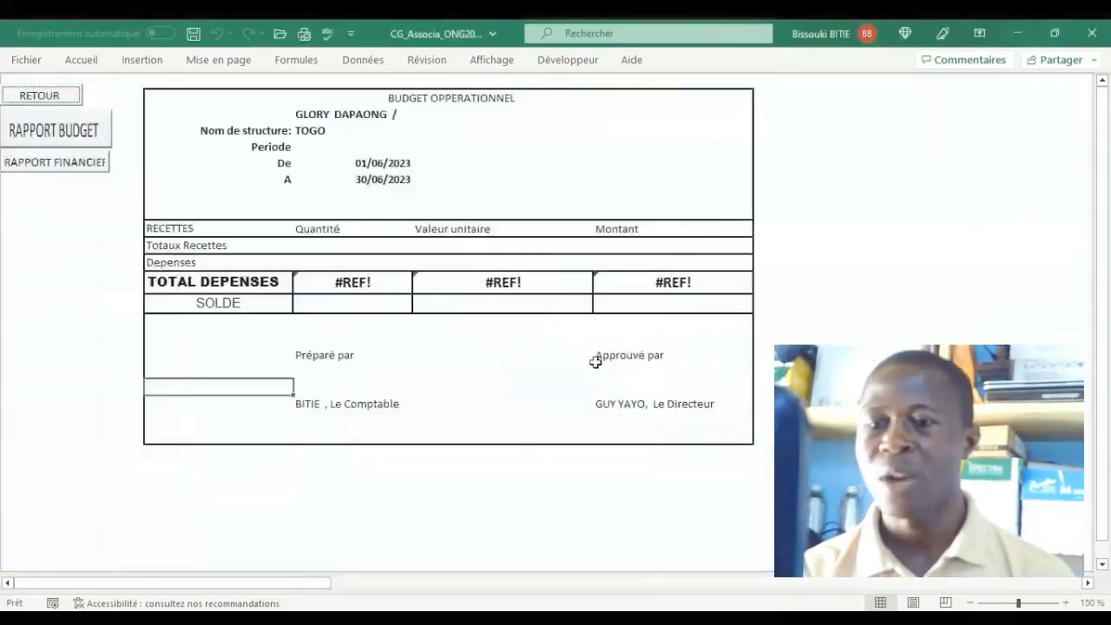
pyautogui.click(452, 371)
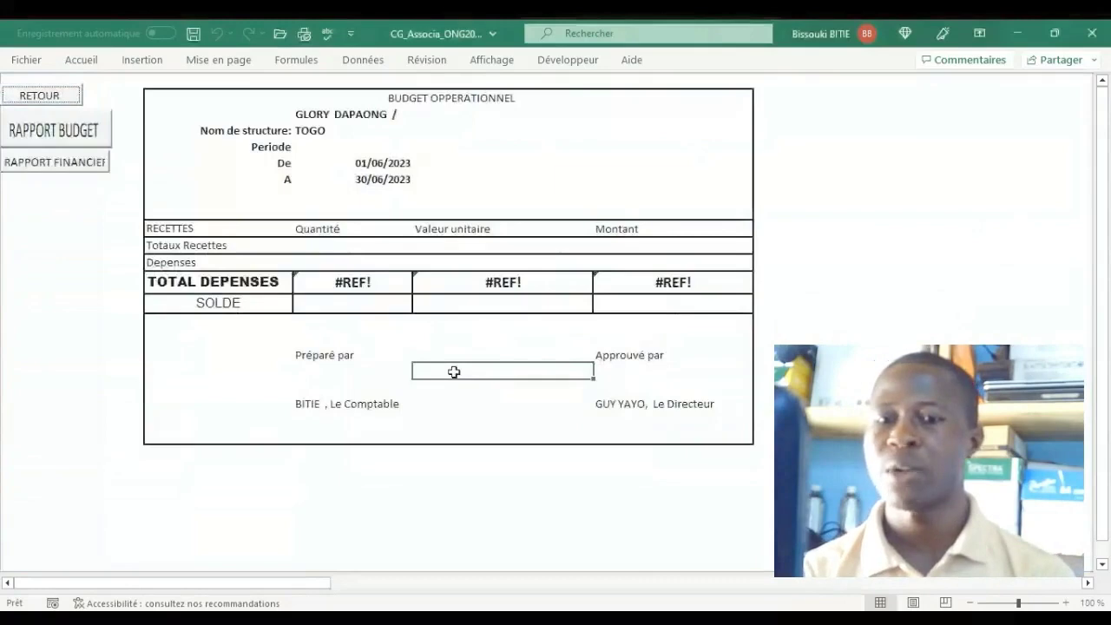
pyautogui.click(509, 177)
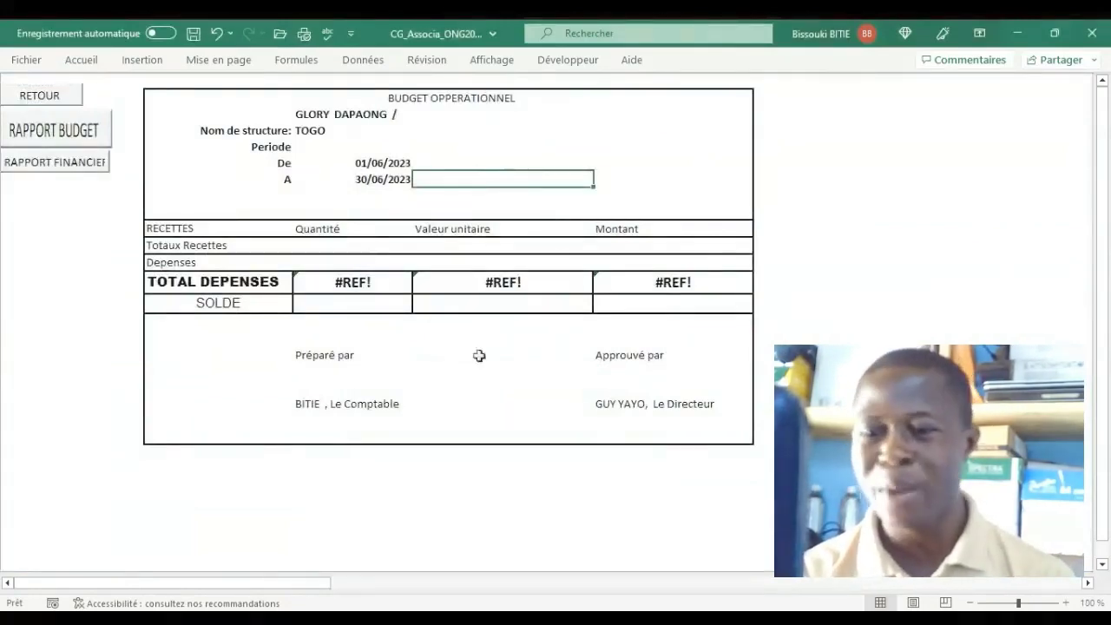
pyautogui.click(471, 386)
pyautogui.click(494, 355)
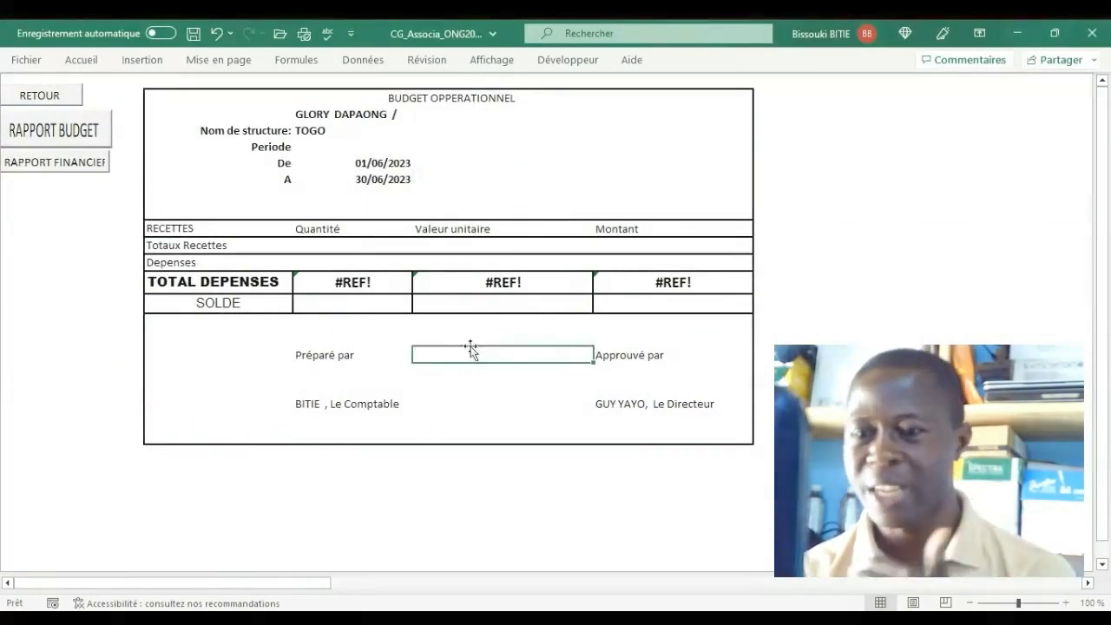
pyautogui.click(48, 102)
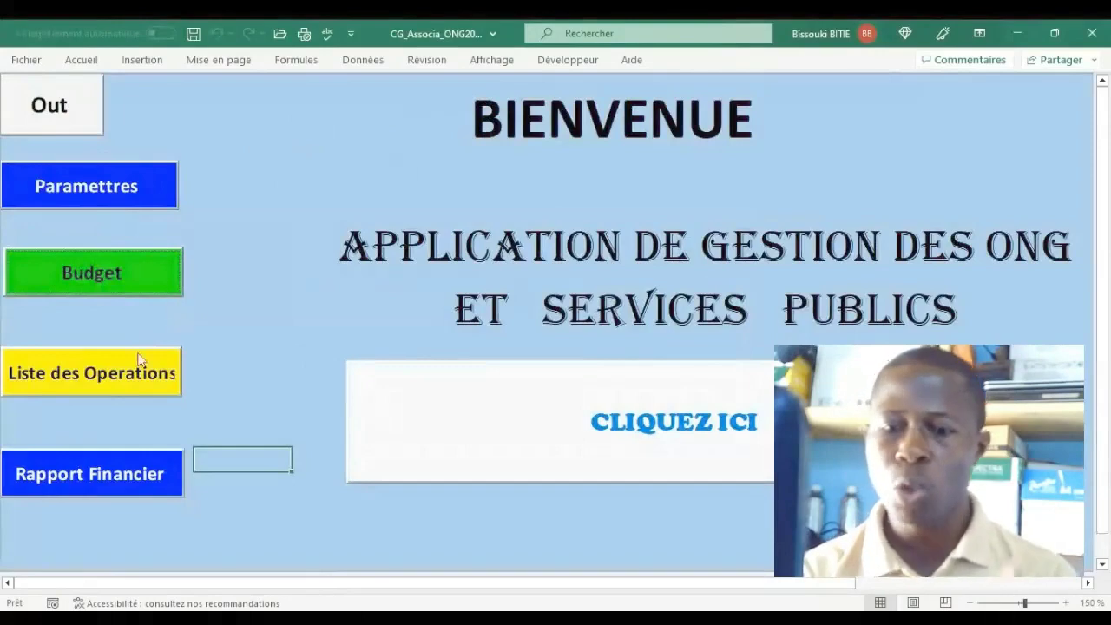
# Consult the list of transactions without updating the reports, and return to the welcome page.
pyautogui.click(106, 376)
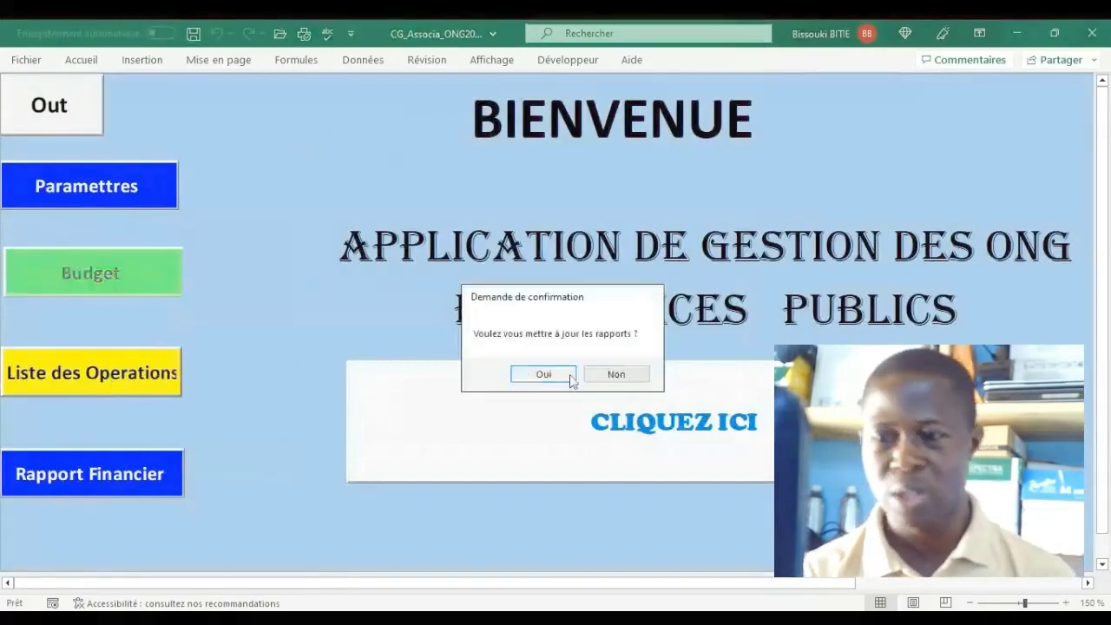
pyautogui.click(599, 380)
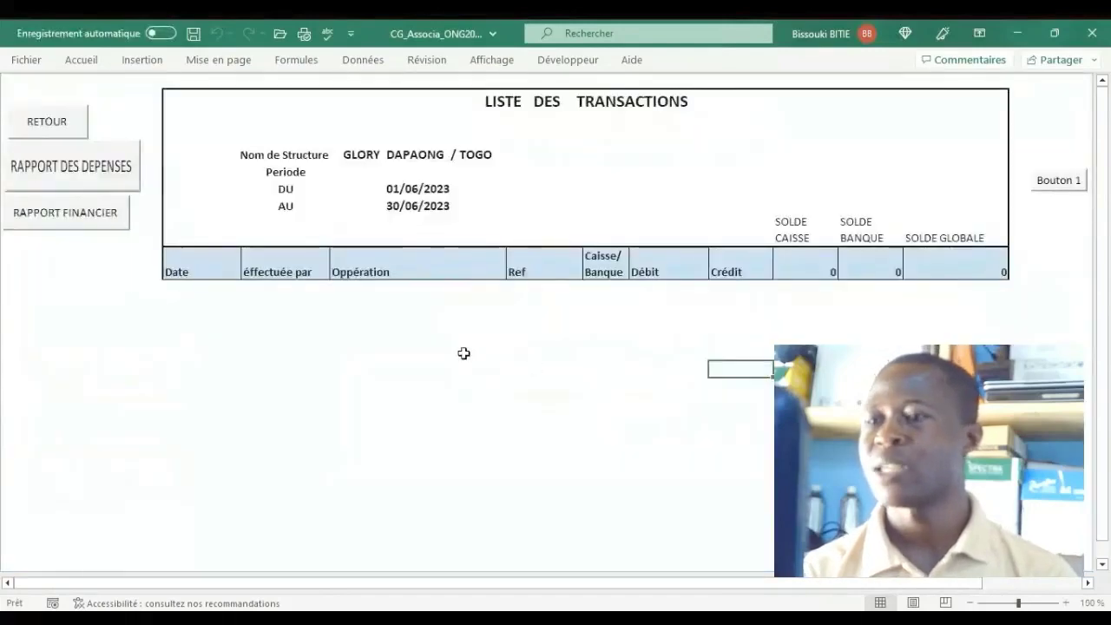
pyautogui.click(464, 353)
pyautogui.click(601, 222)
pyautogui.click(487, 353)
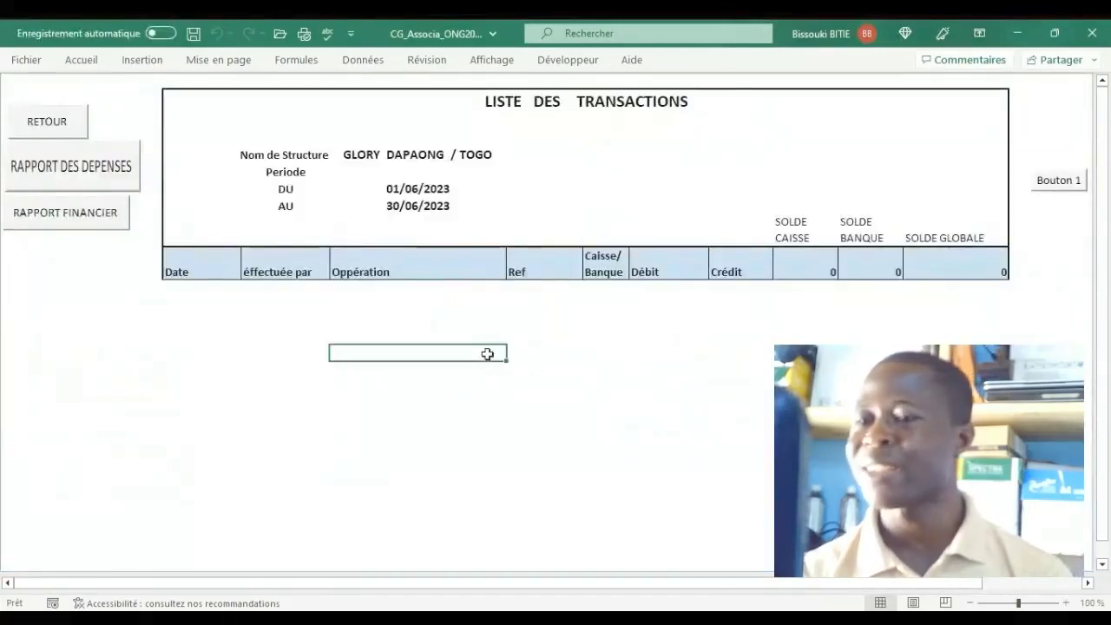
pyautogui.click(801, 334)
pyautogui.click(625, 231)
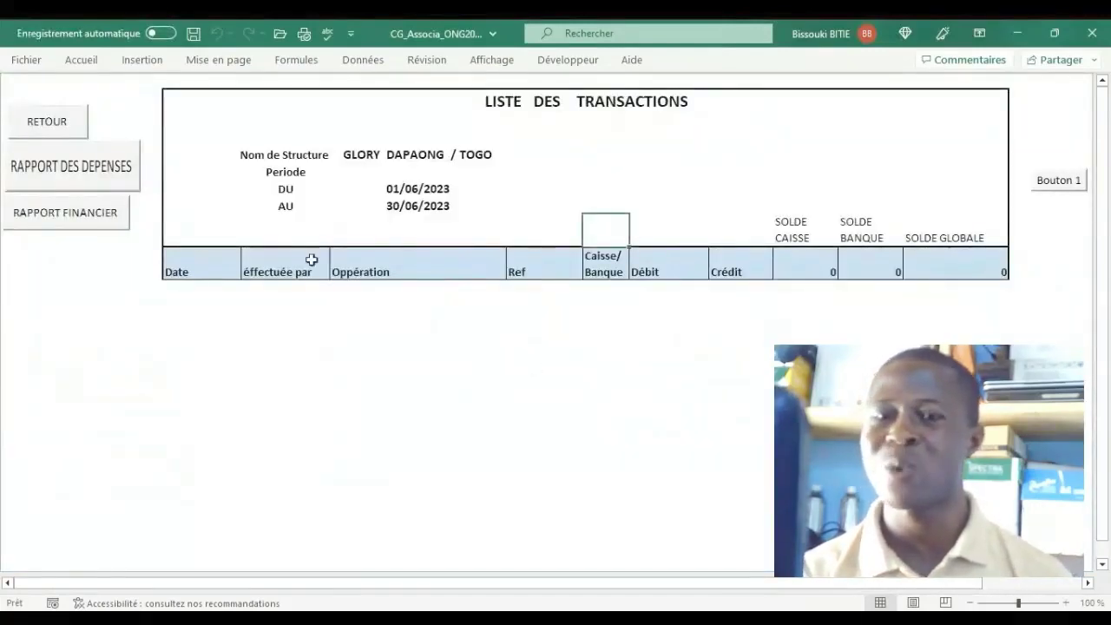
pyautogui.click(62, 129)
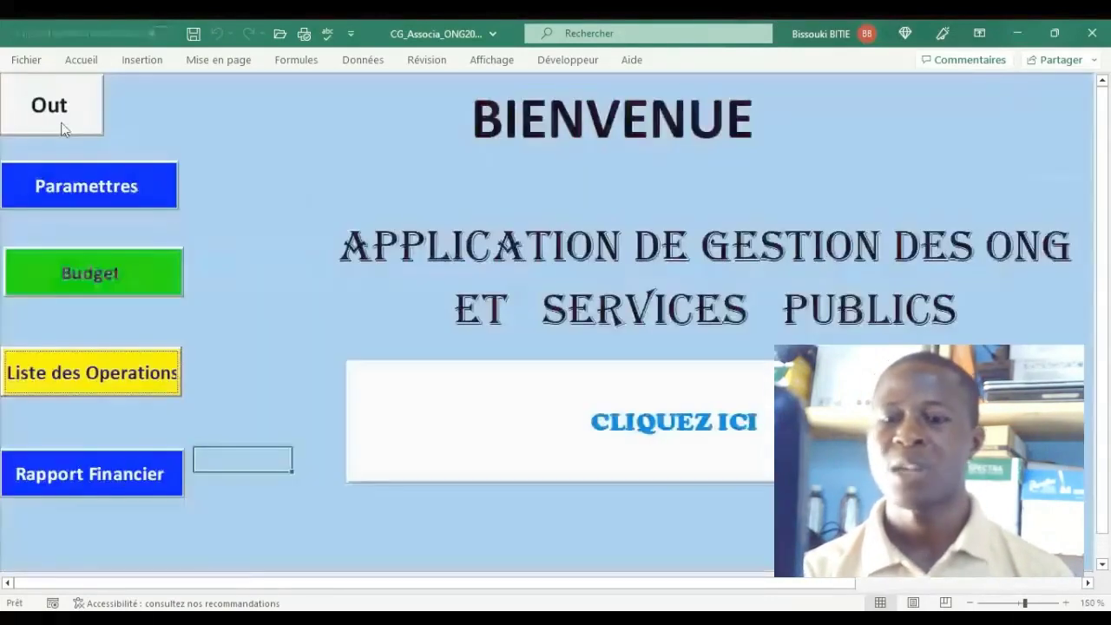
# Examine the financial report without updating the reports, and return to the welcome page.
pyautogui.click(87, 493)
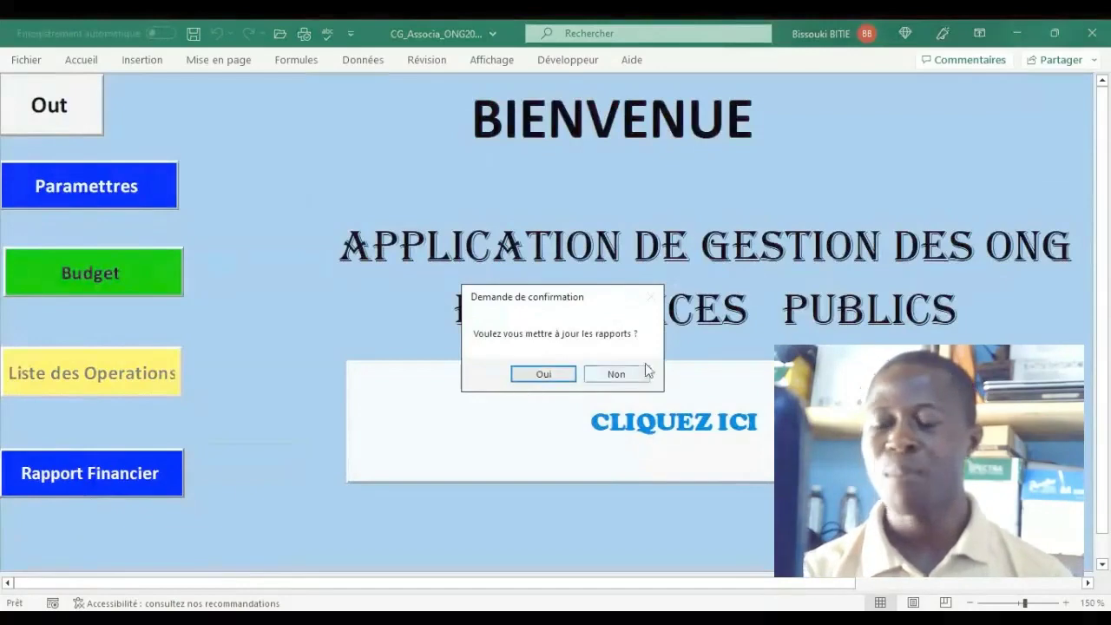
pyautogui.click(618, 374)
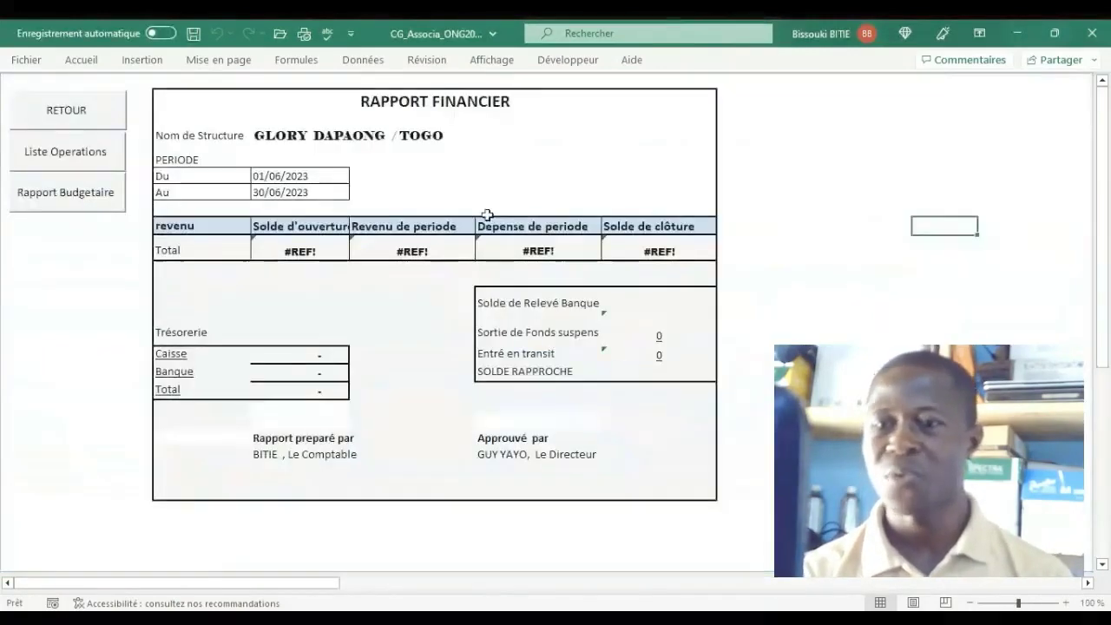
pyautogui.click(400, 330)
pyautogui.click(558, 175)
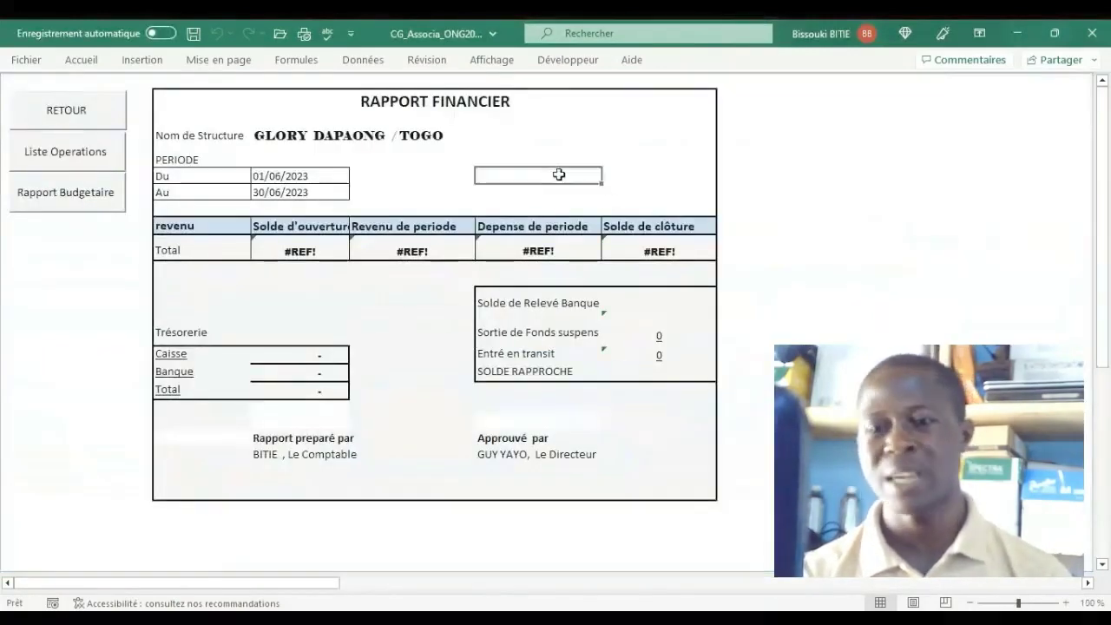
pyautogui.click(366, 297)
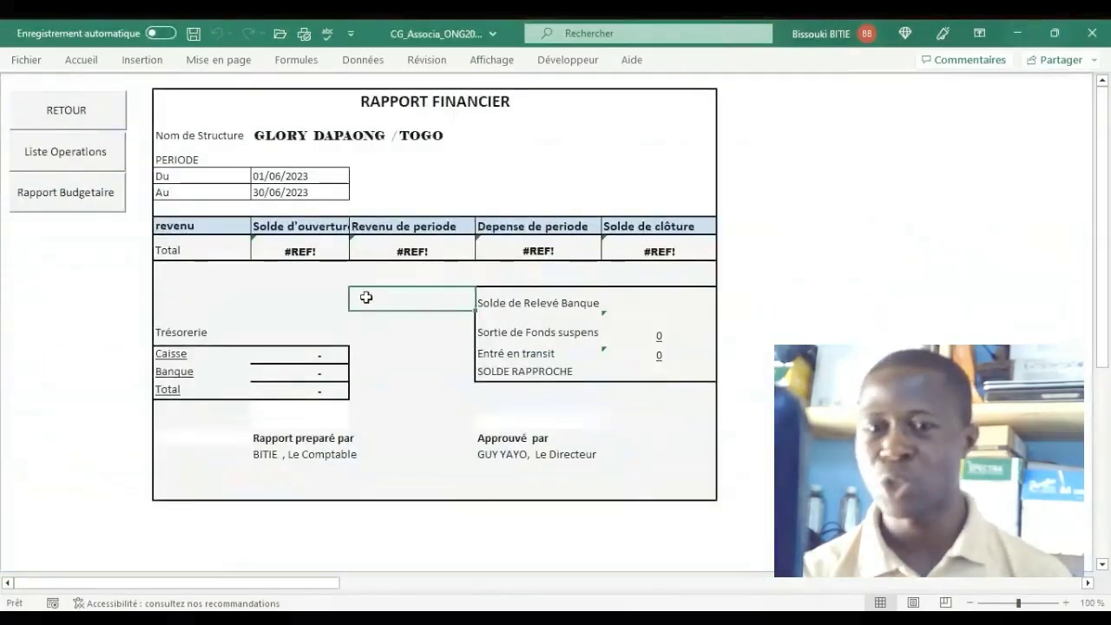
pyautogui.click(55, 120)
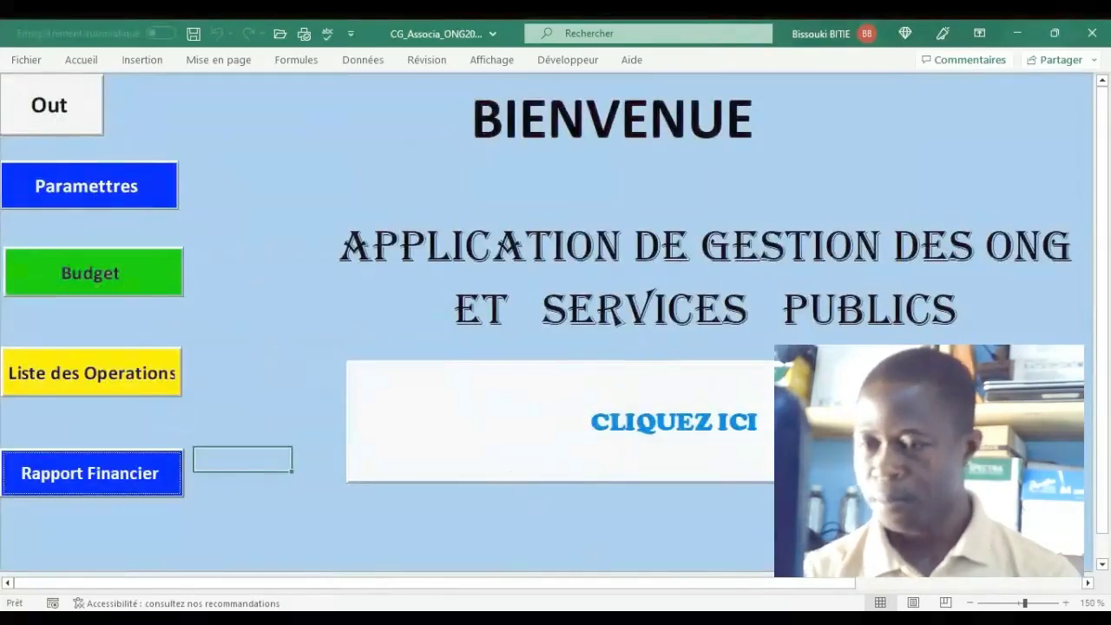
# Open the configuration form through the main application form's Paramettres section and set Nom de Structure to SANTE AFRIQUE.
pyautogui.keyDown('ctrl'); pyautogui.scroll(2, 812, 533); pyautogui.keyUp('ctrl')
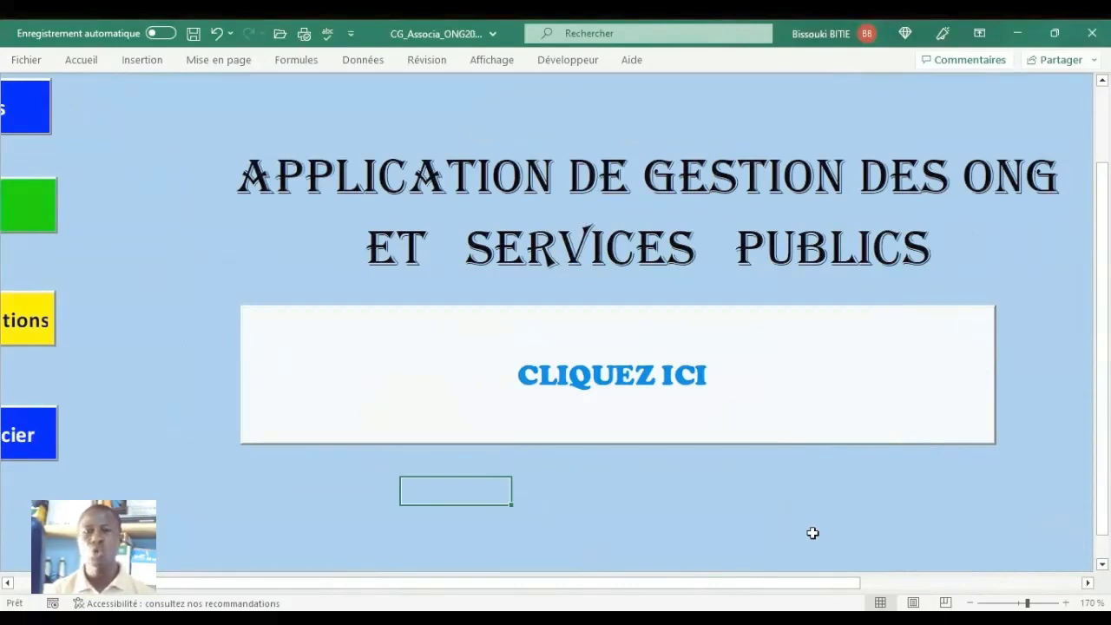
pyautogui.click(685, 395)
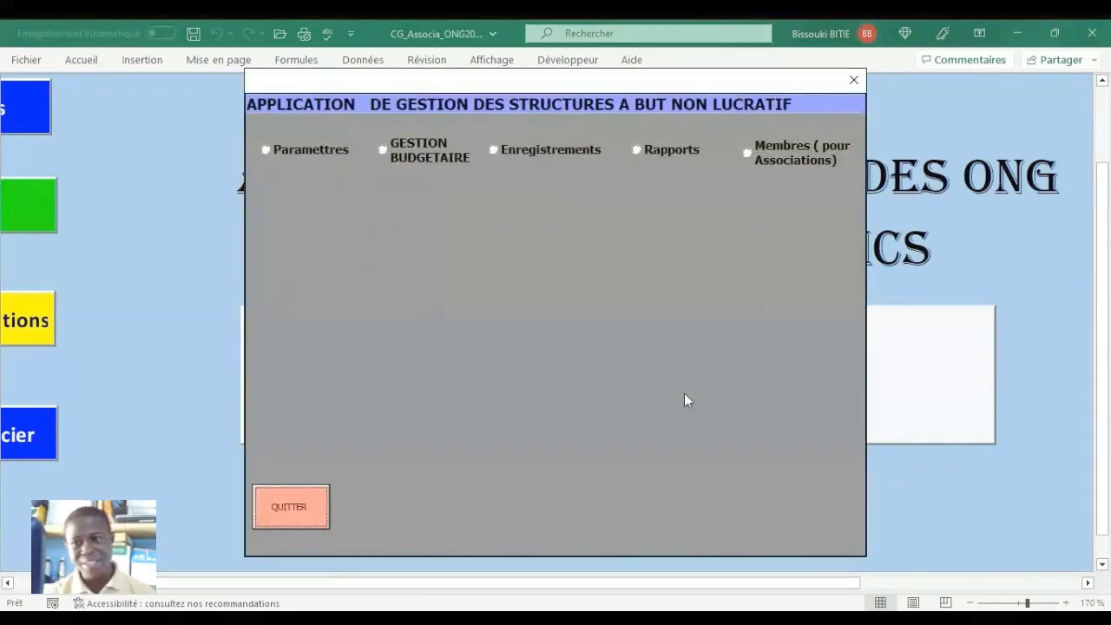
pyautogui.click(294, 151)
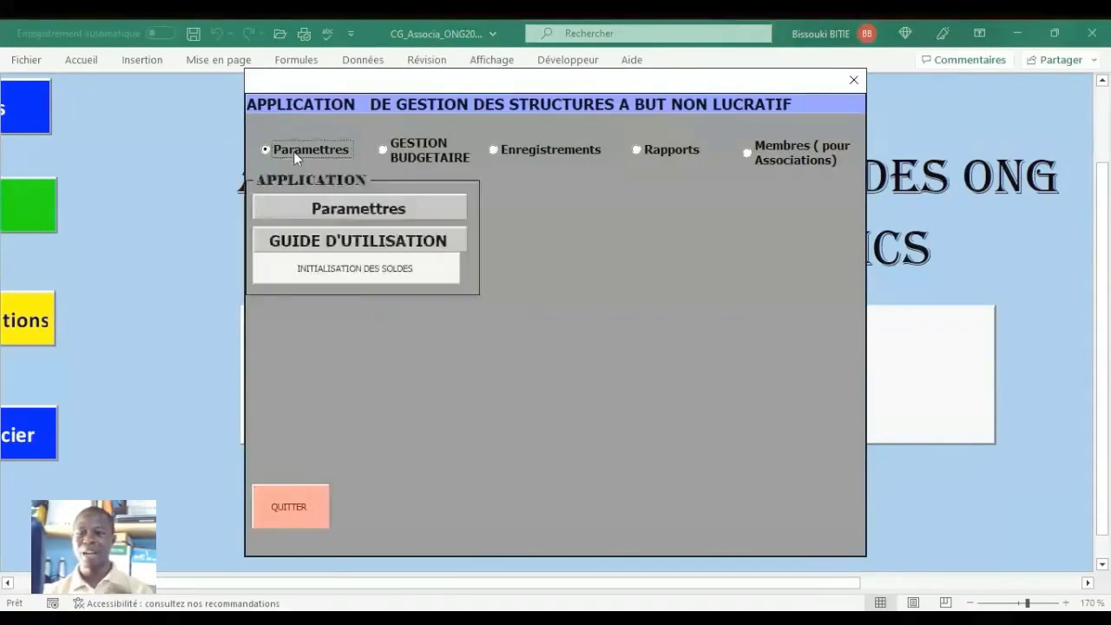
pyautogui.click(373, 210)
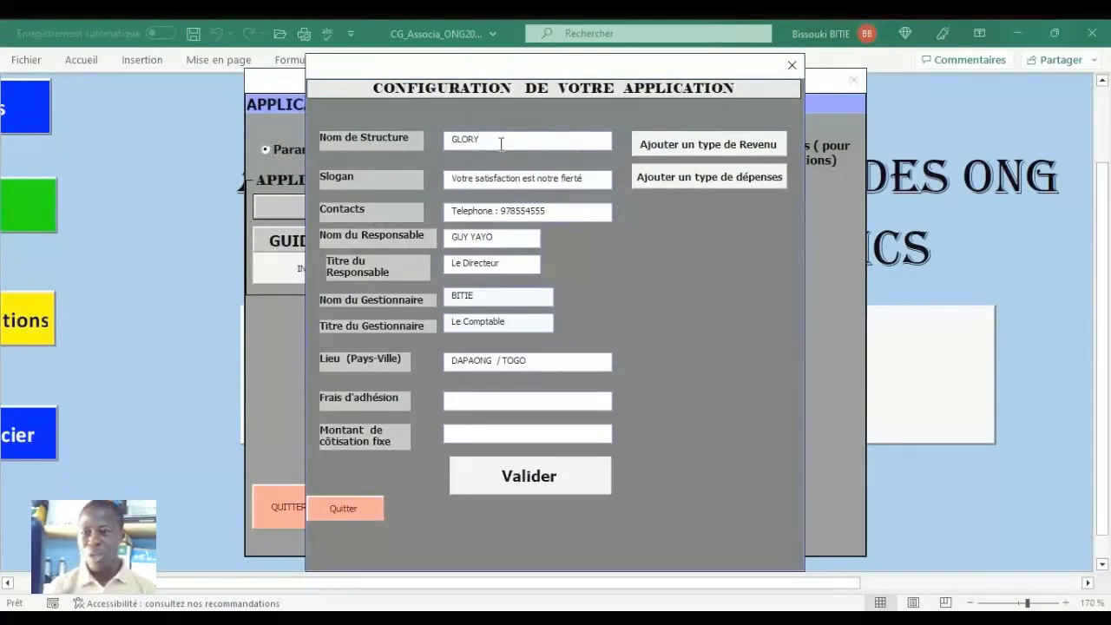
pyautogui.moveTo(501, 143); pyautogui.dragTo(456, 144)
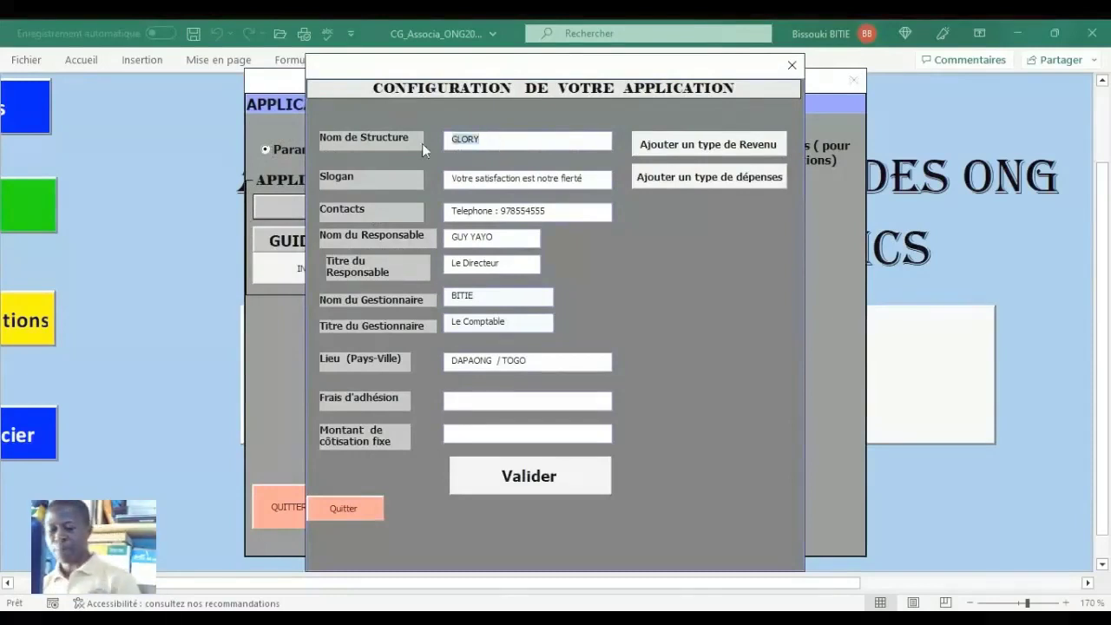
pyautogui.write('SANT')
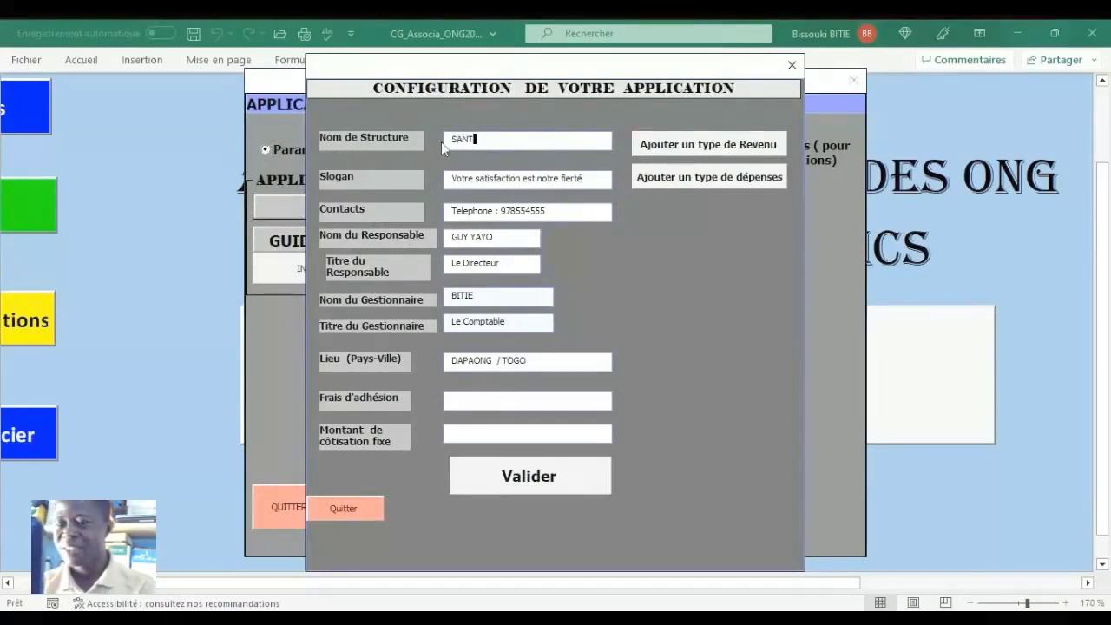
pyautogui.write('E AFR')
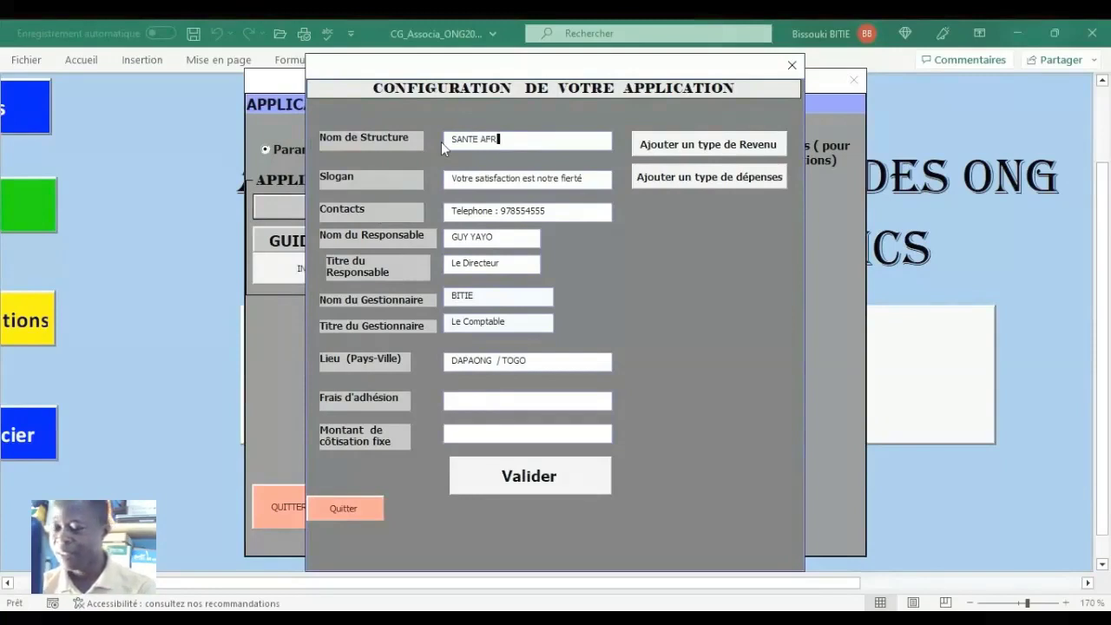
pyautogui.write('IQUE')
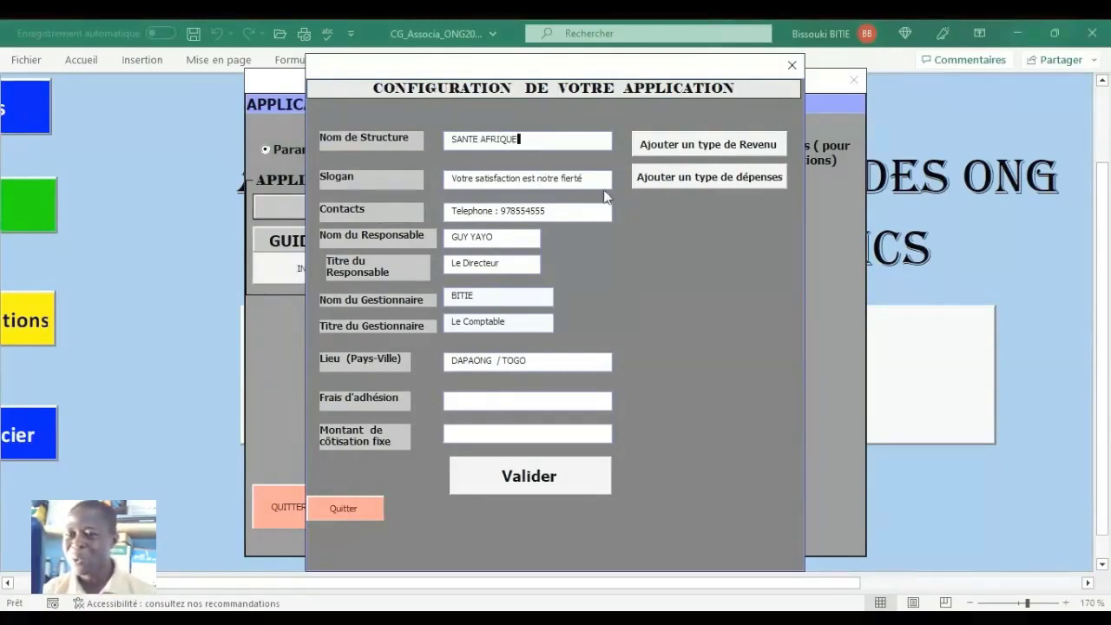
# Add a first name to the Nom du Gestionnaire field and save the application configuration.
pyautogui.moveTo(588, 179); pyautogui.dragTo(438, 191)
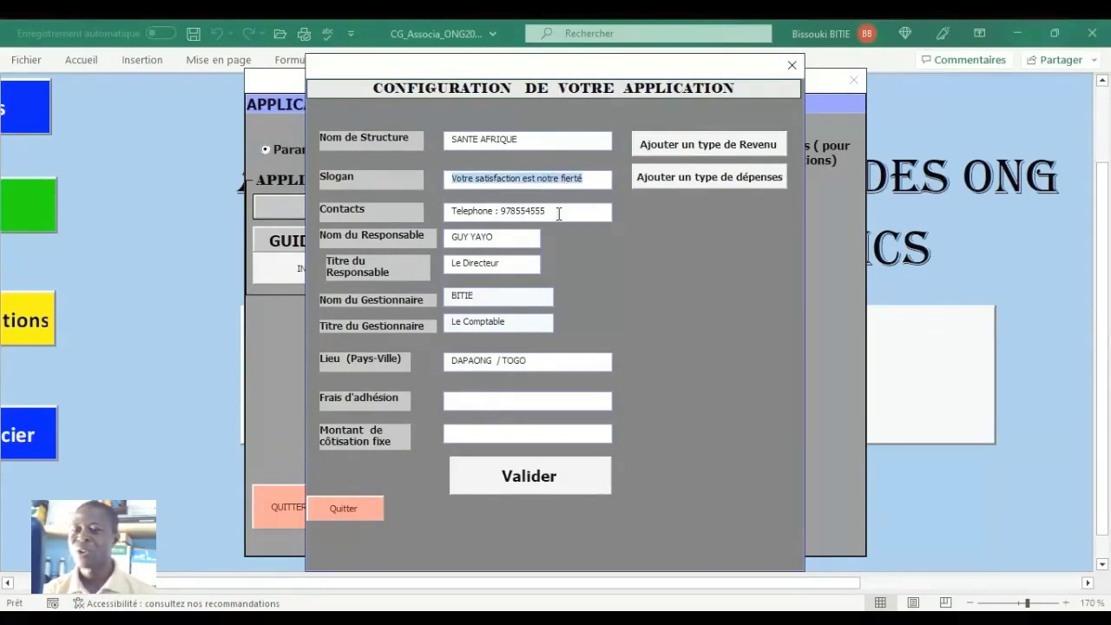
pyautogui.moveTo(565, 213); pyautogui.dragTo(402, 236)
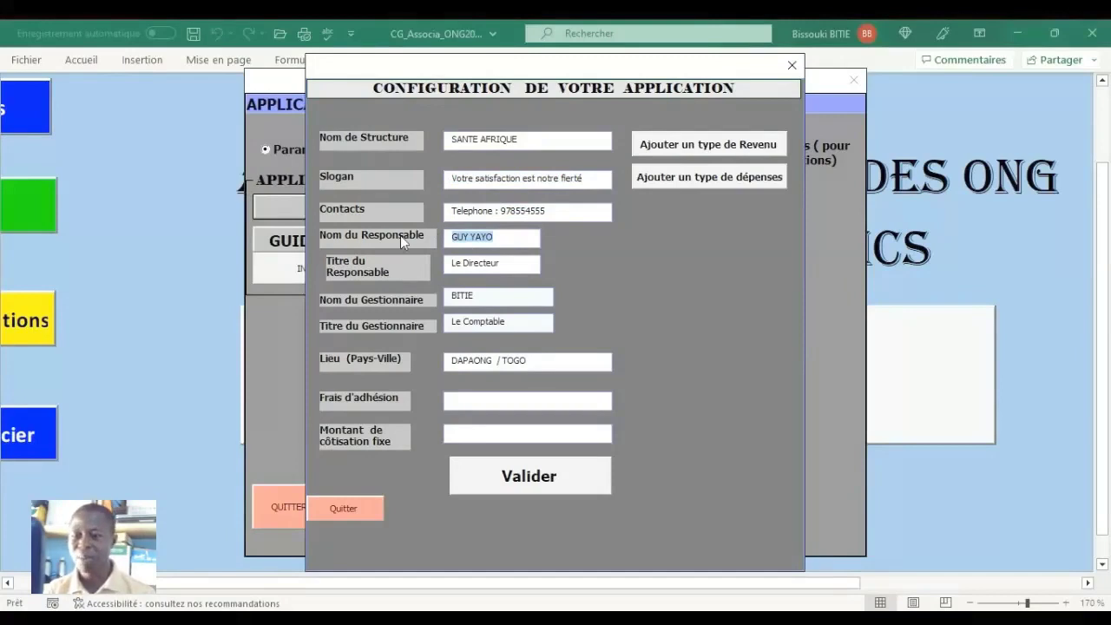
pyautogui.click(487, 300)
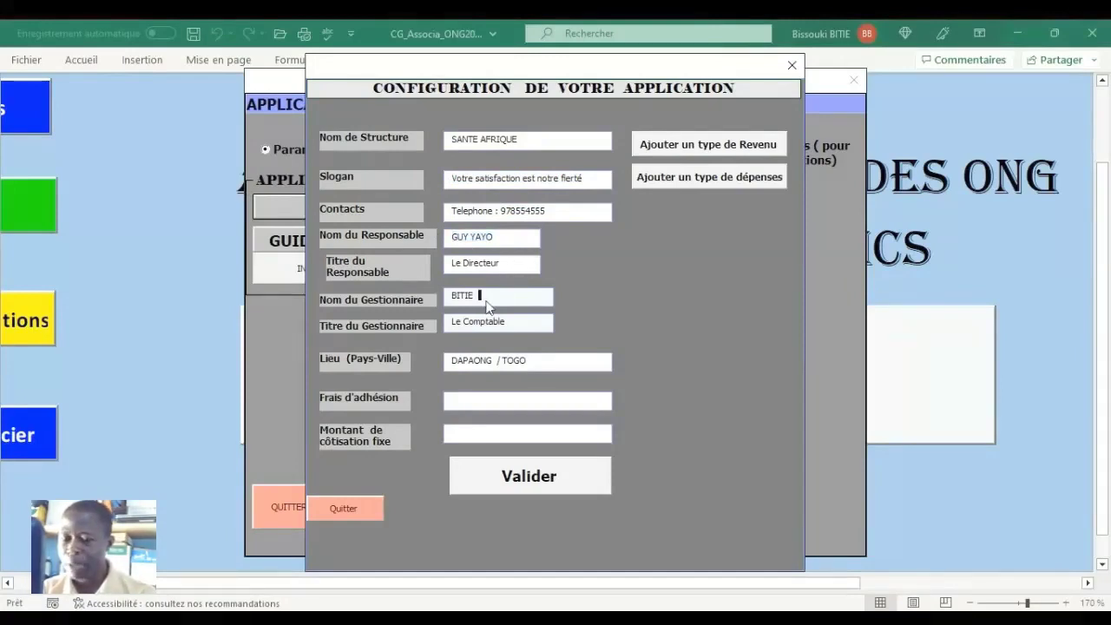
pyautogui.write('PAUL')
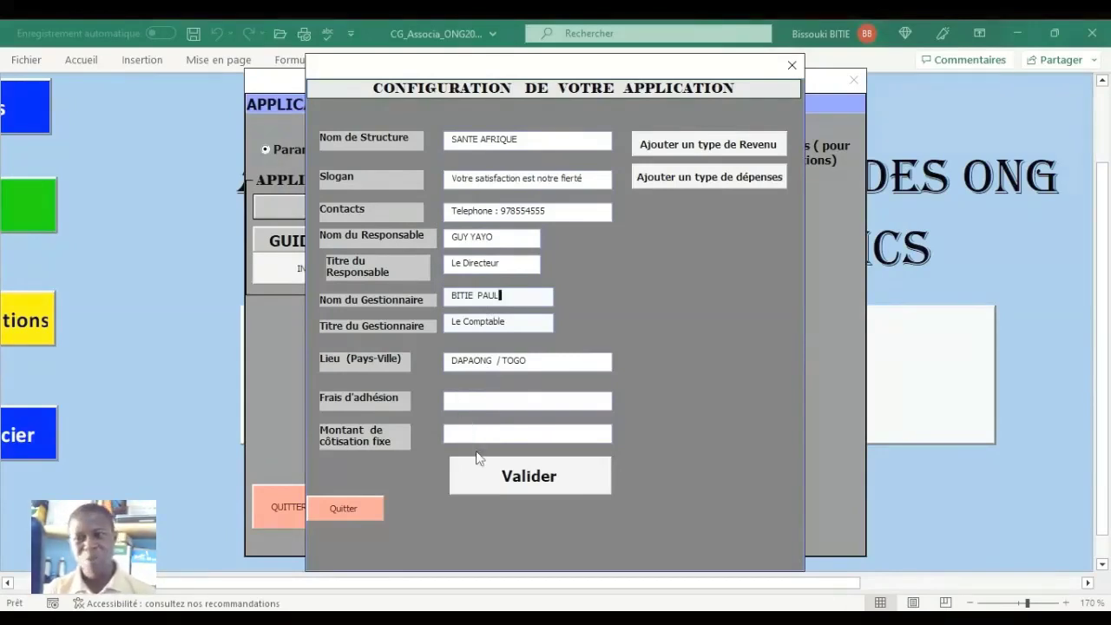
pyautogui.click(546, 481)
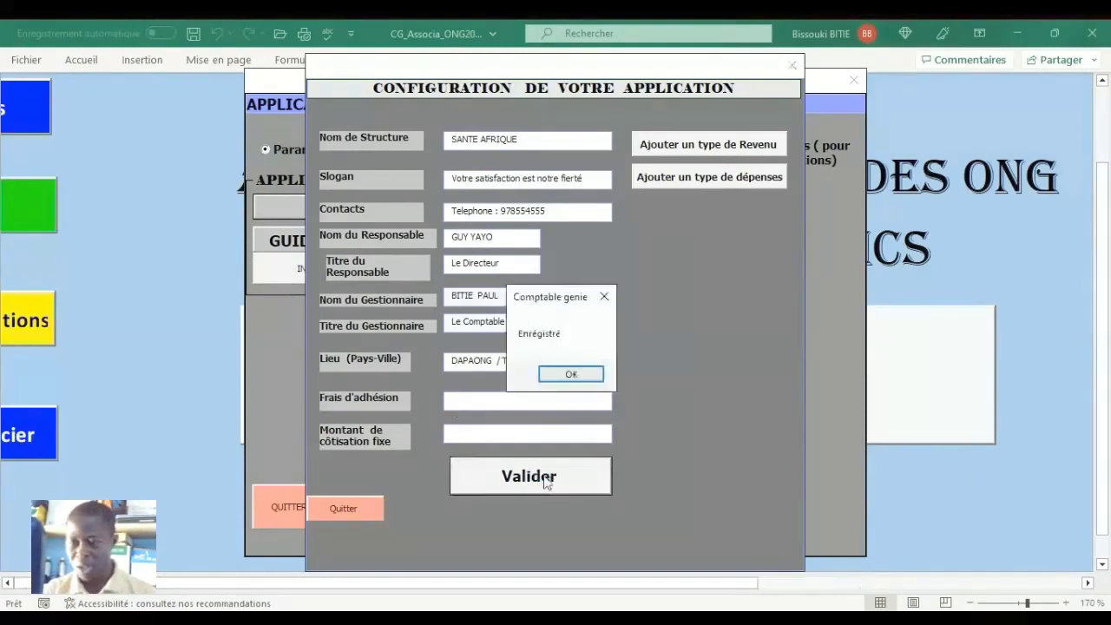
pyautogui.click(567, 375)
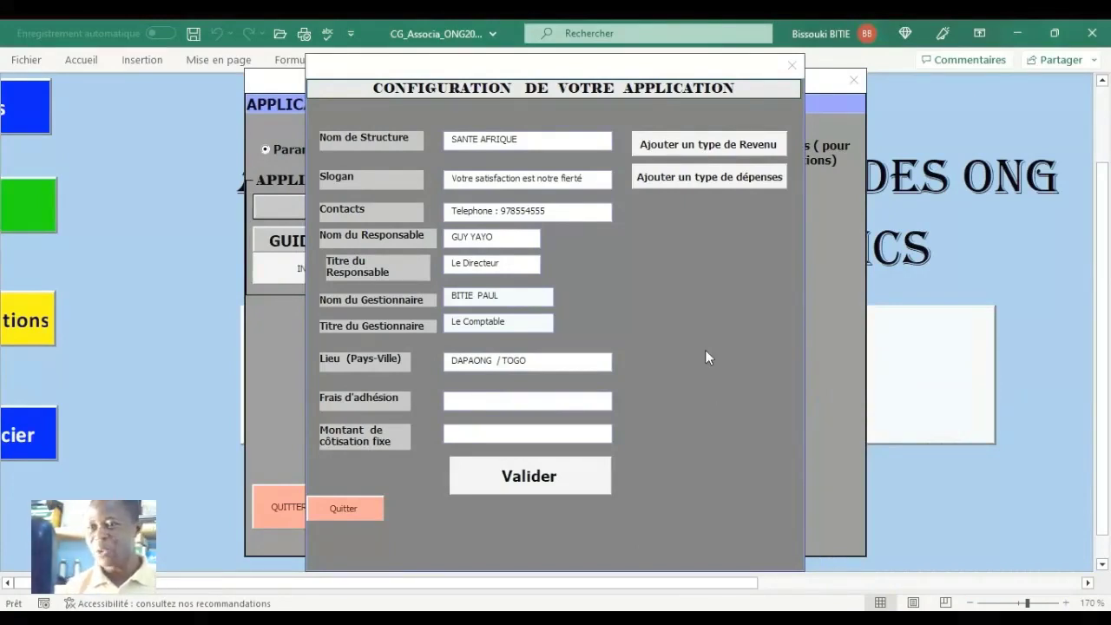
# Open the form for adding a revenue type and add FONDS SANTE as a Type de Recettes.
pyautogui.click(719, 148)
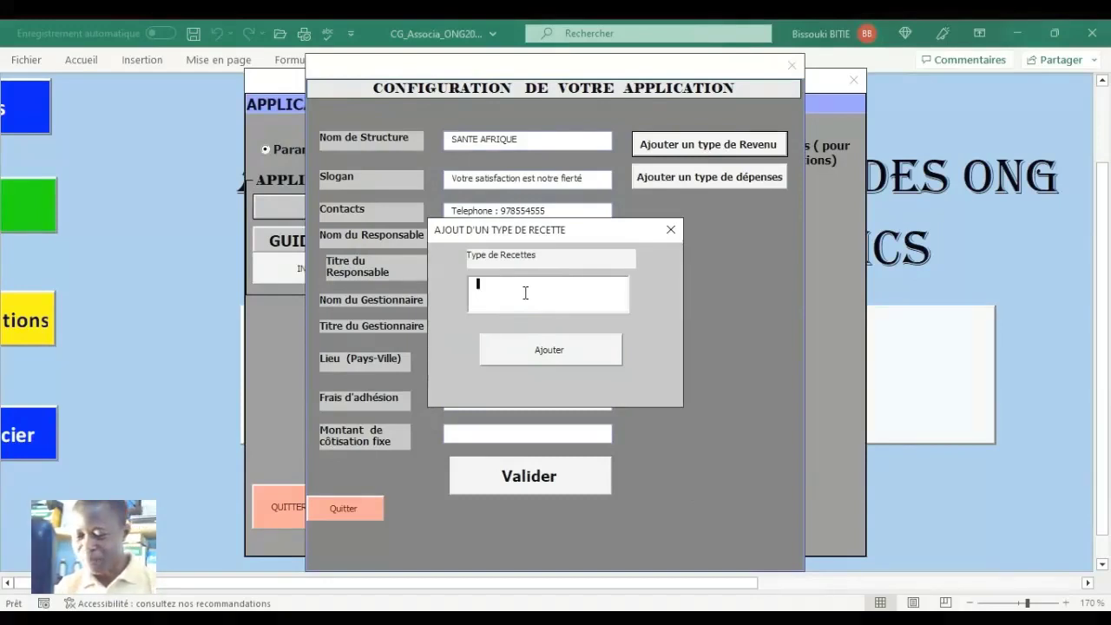
pyautogui.write('FONDS')
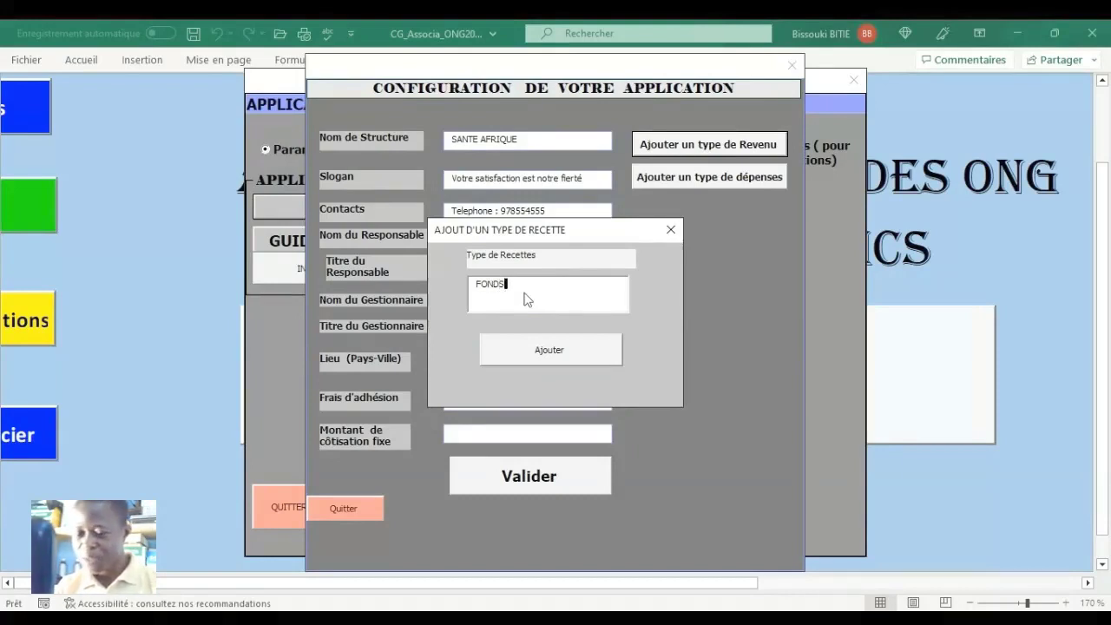
pyautogui.write(' SANTE')
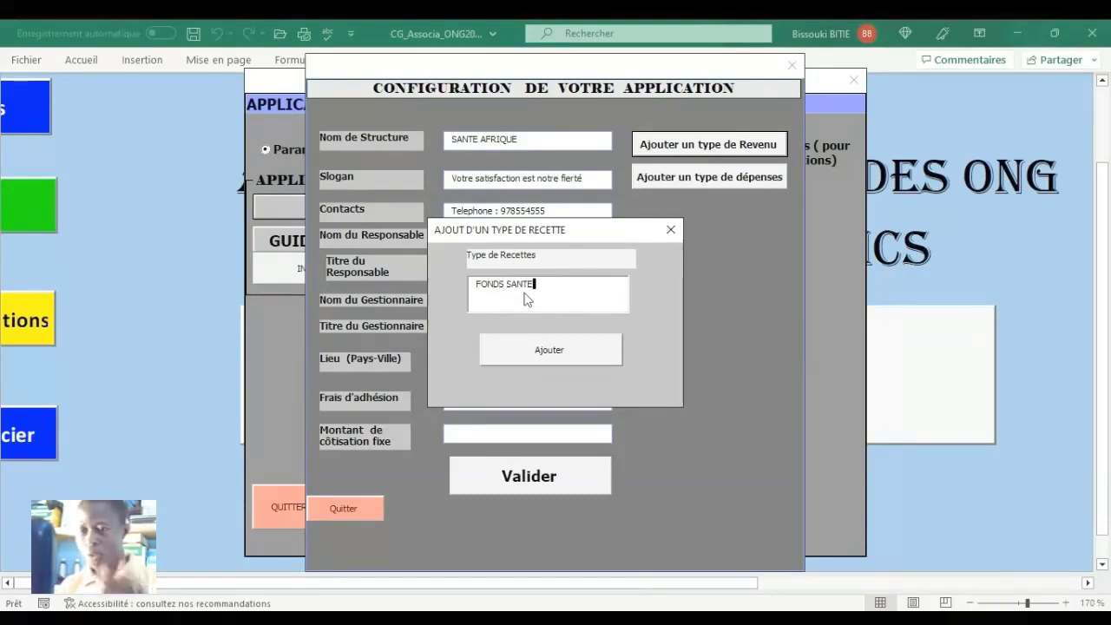
pyautogui.click(547, 348)
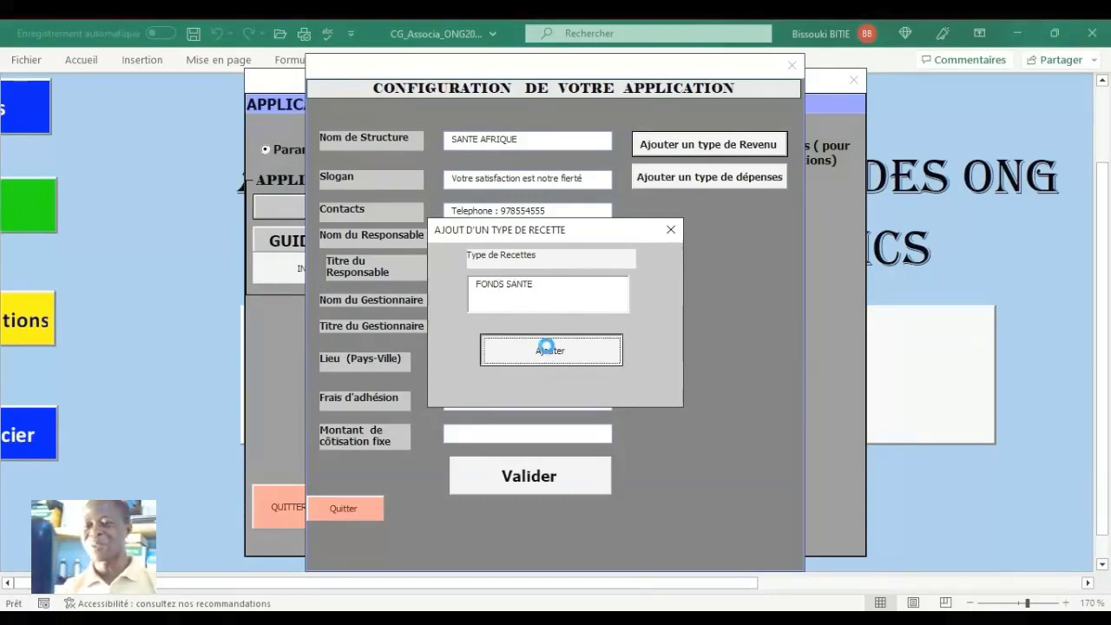
# Add FONDS SECURITE ALIMENTAIRE as another revenue type.
pyautogui.click(514, 296)
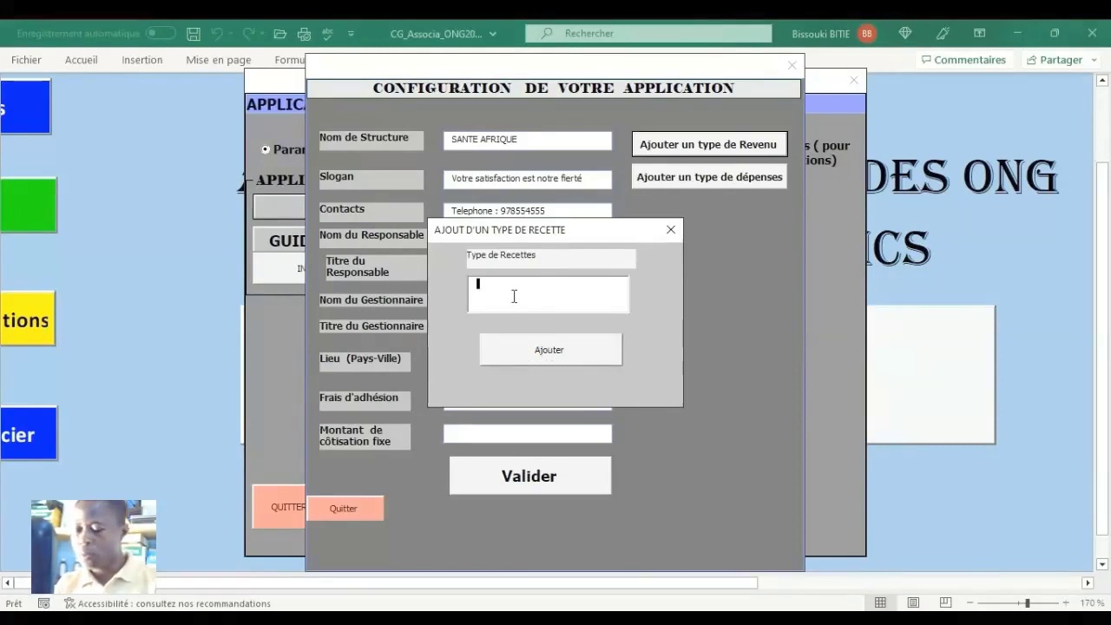
pyautogui.write('FONDS')
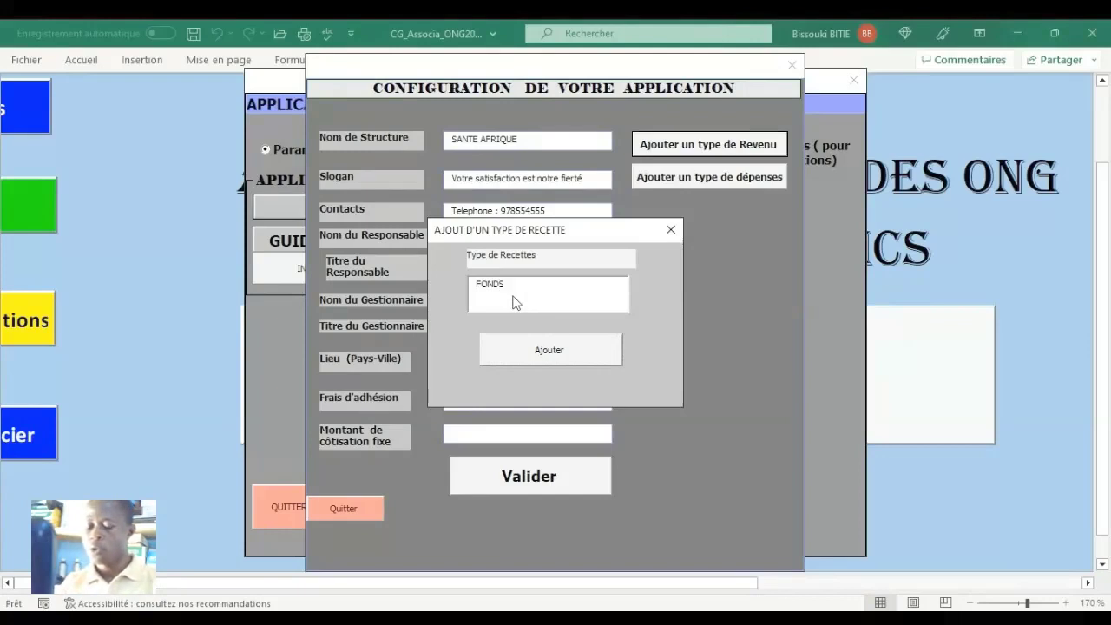
pyautogui.write(' SECU')
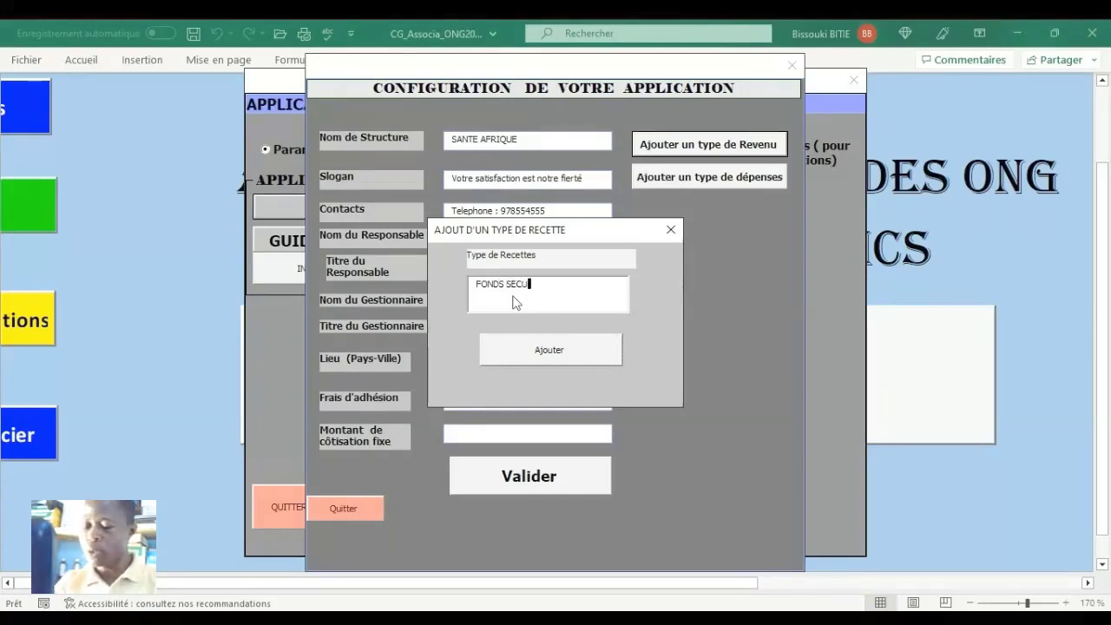
pyautogui.write('RITE ')
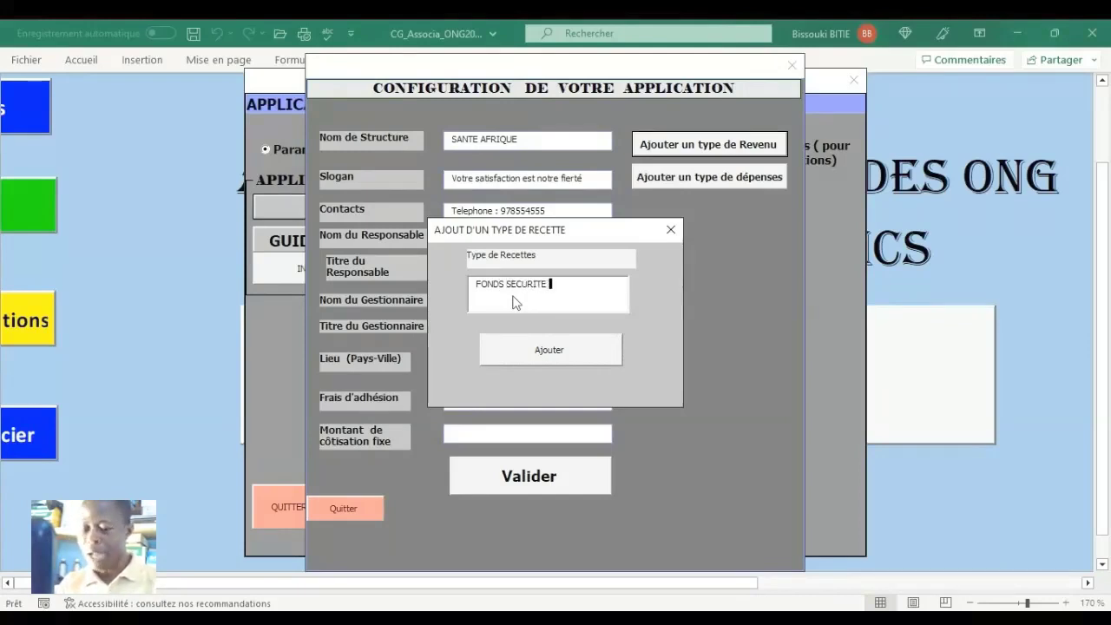
pyautogui.write('ALIME')
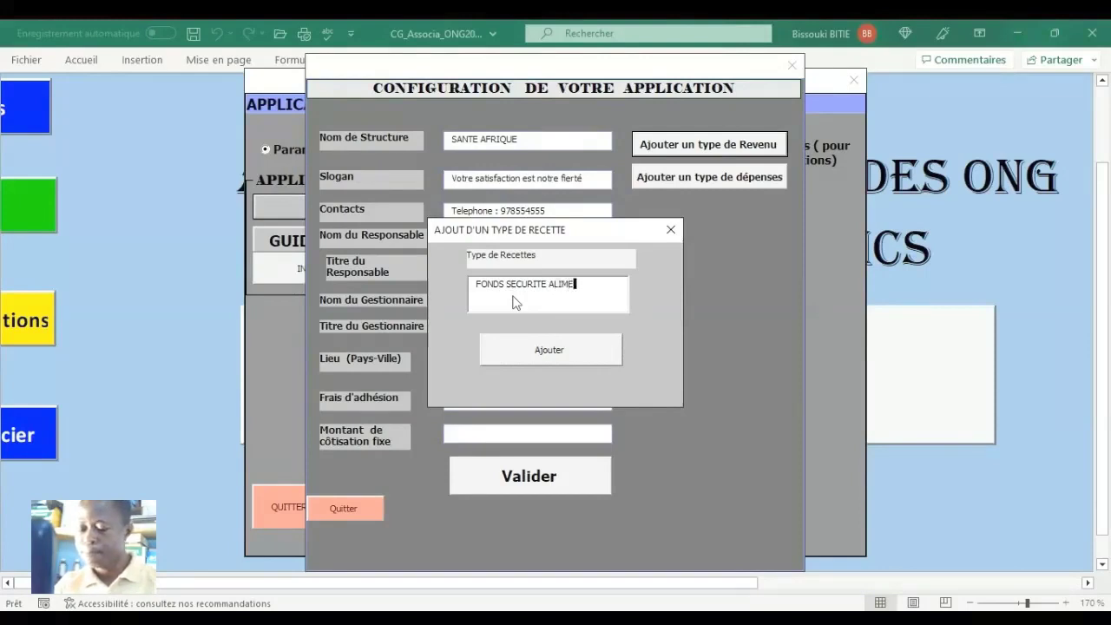
pyautogui.write('NTAIRE')
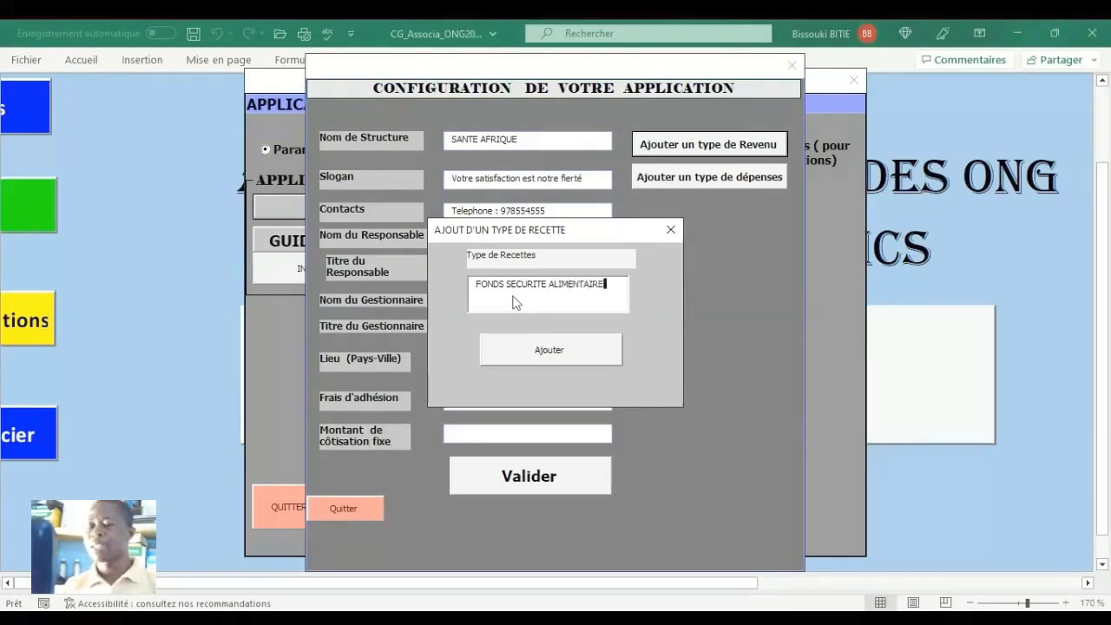
pyautogui.click(557, 359)
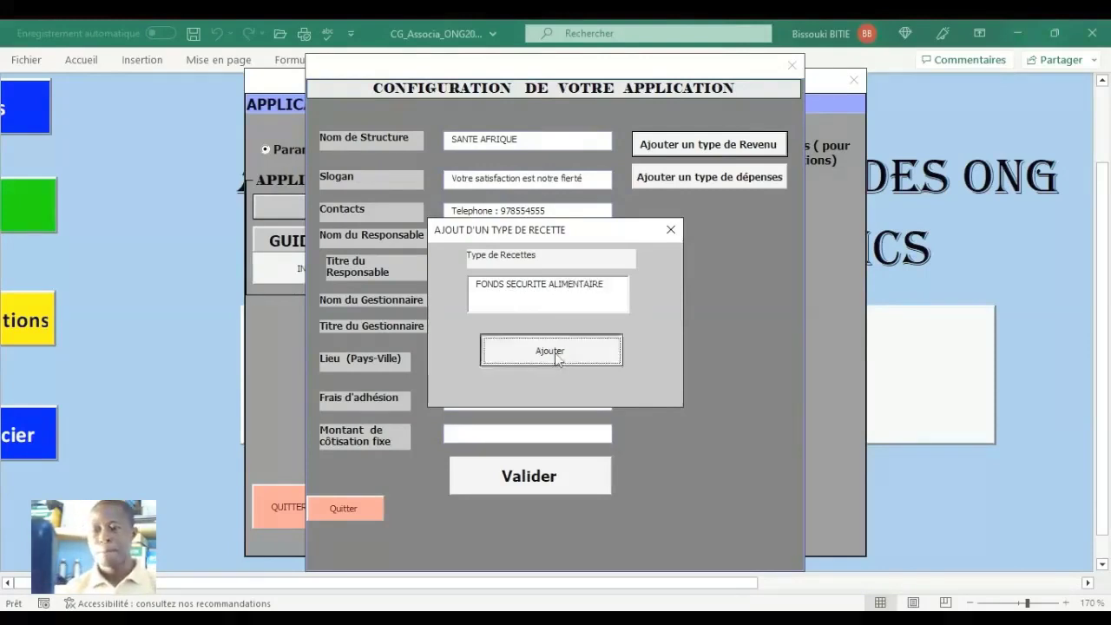
# Add FONDS EDUCATION to the application's revenue types.
pyautogui.click(535, 294)
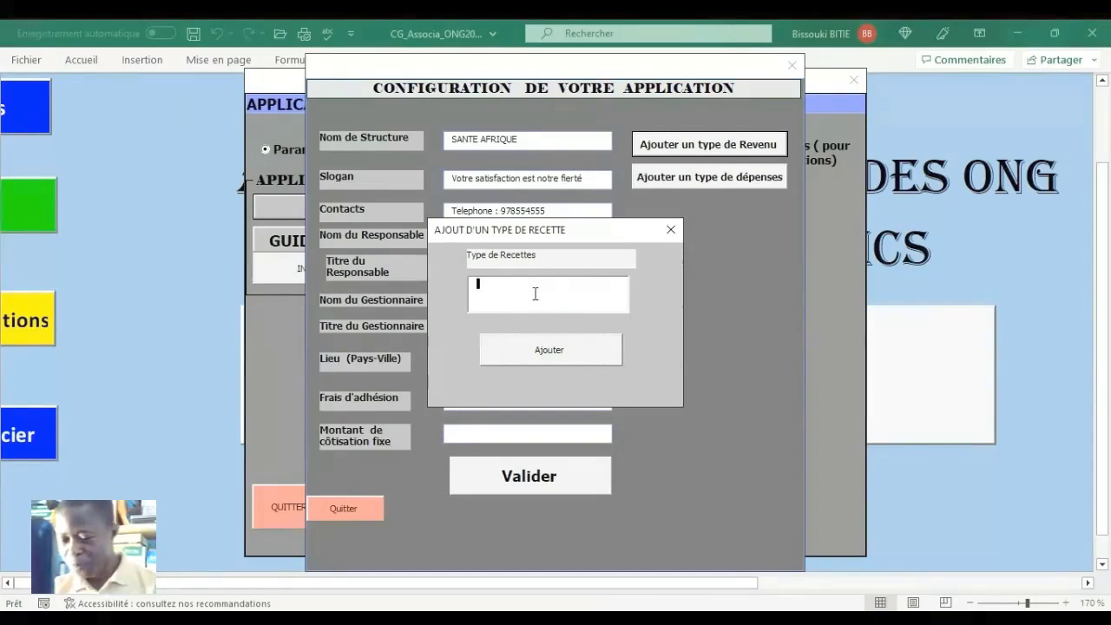
pyautogui.write('FONDS ')
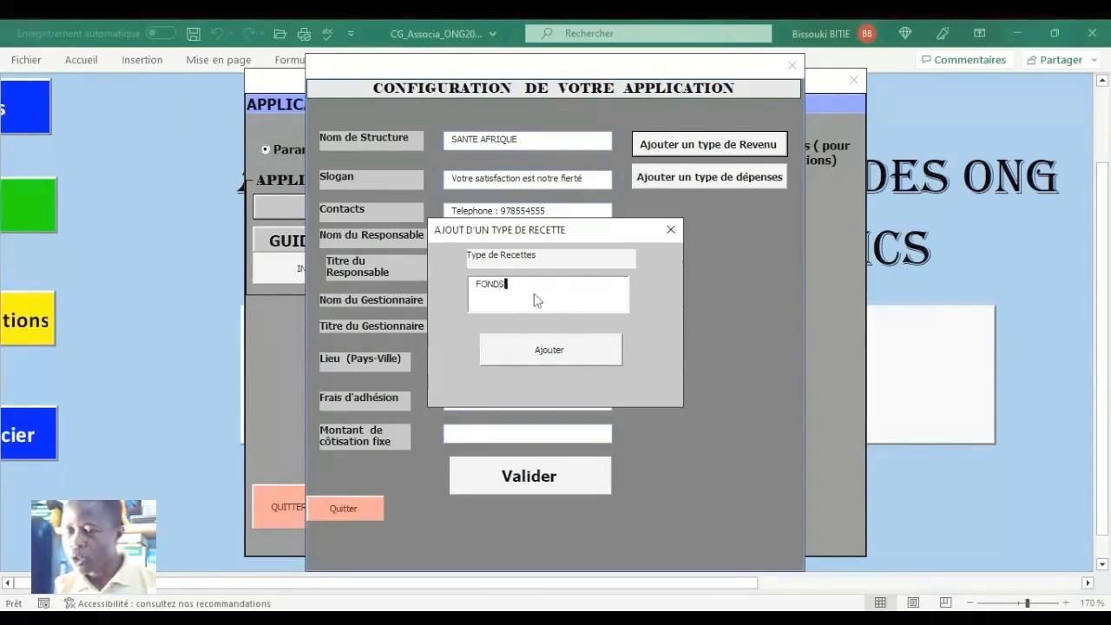
pyautogui.write('EDU')
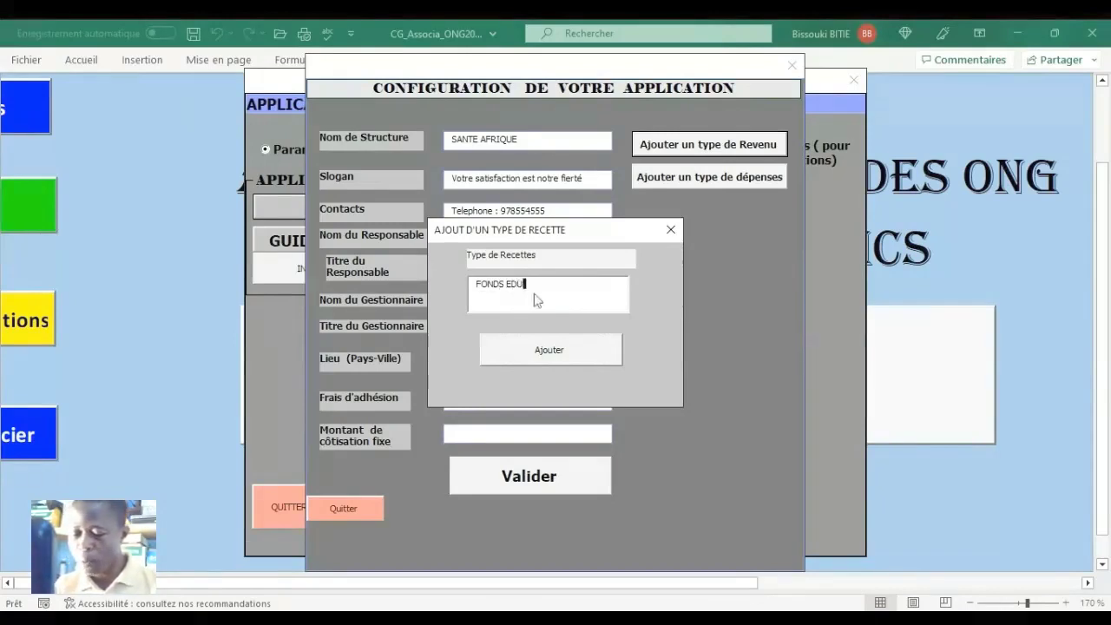
pyautogui.write('CATION')
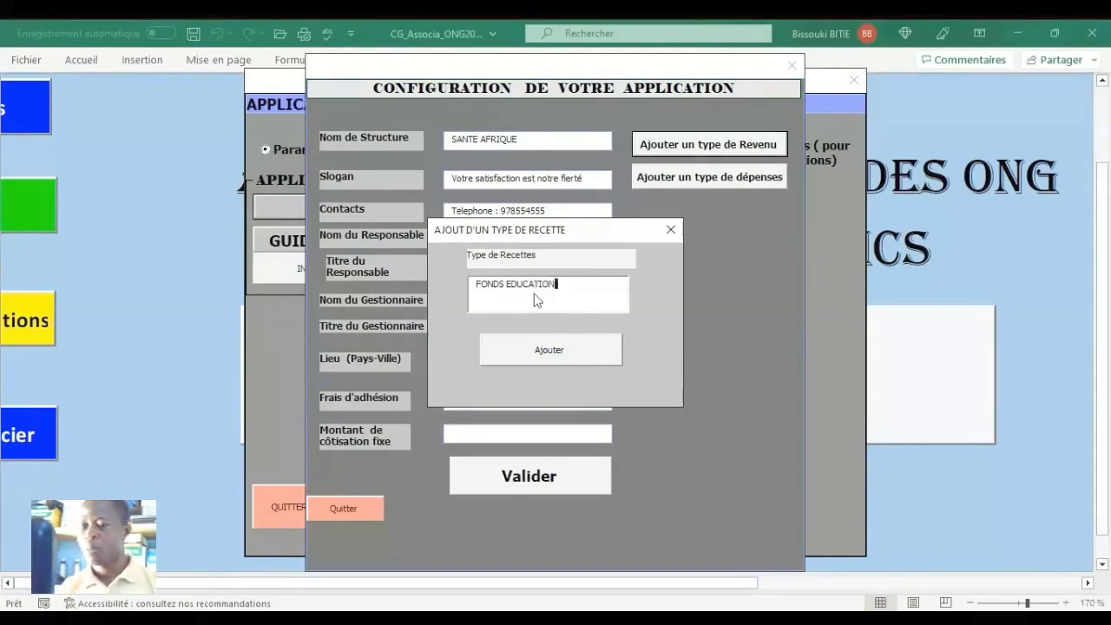
pyautogui.click(552, 359)
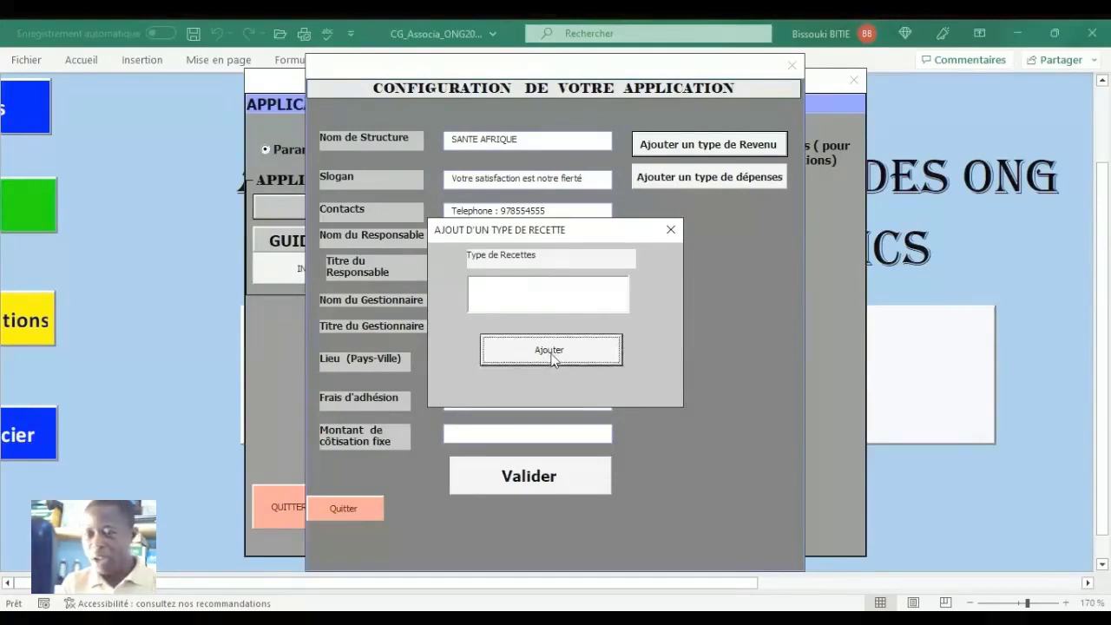
# Add the revenue type FONDS LOCAUX and close the revenue type form.
pyautogui.click(529, 301)
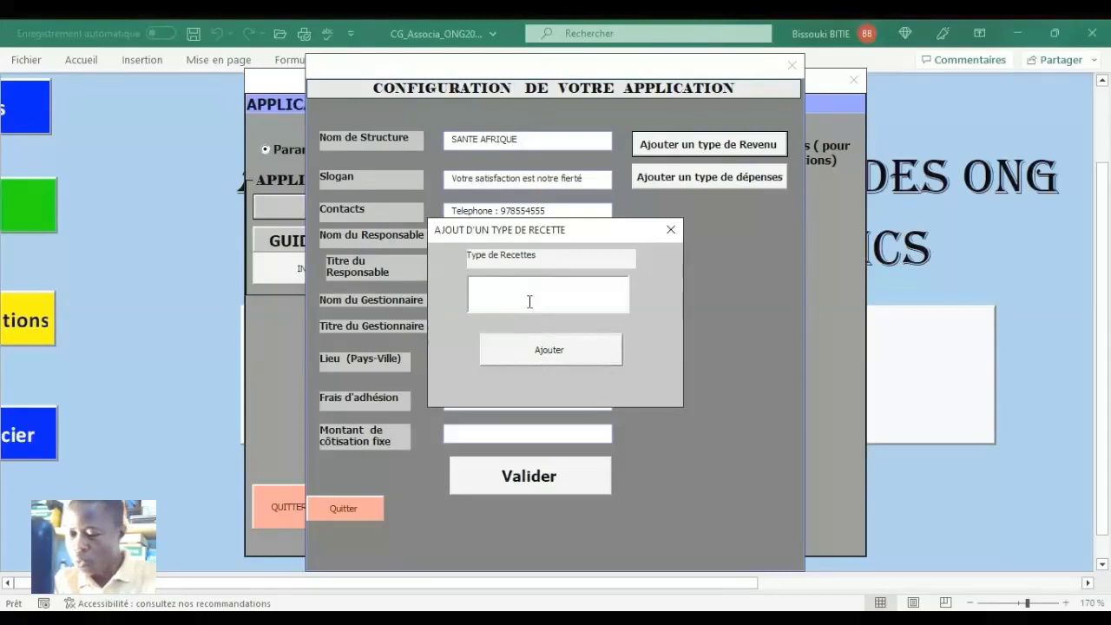
pyautogui.write('FONDS')
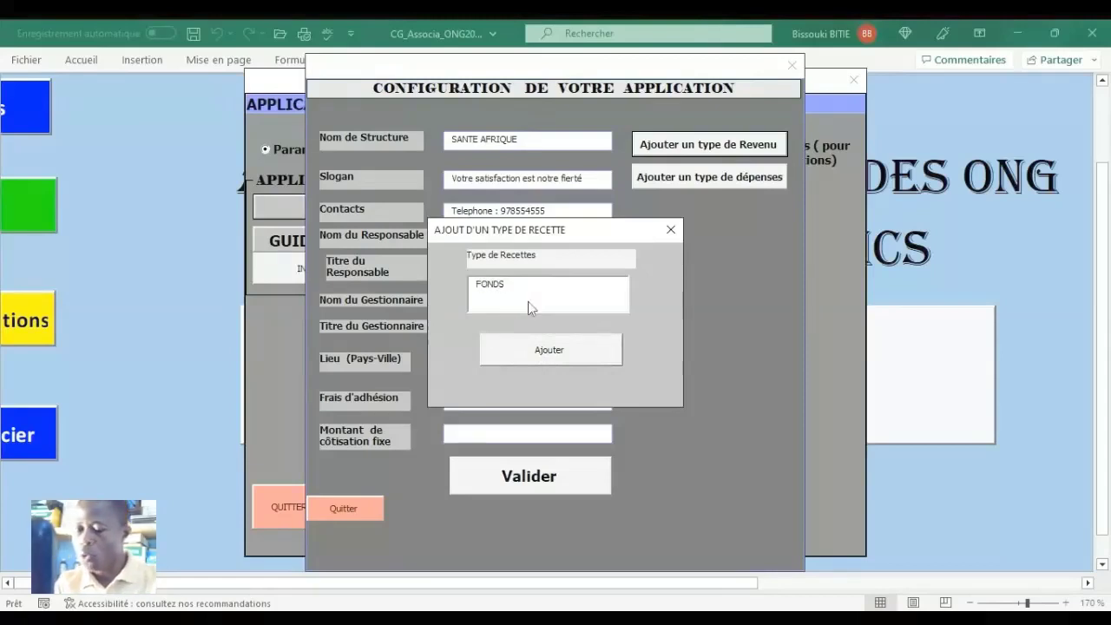
pyautogui.write(' LOCA')
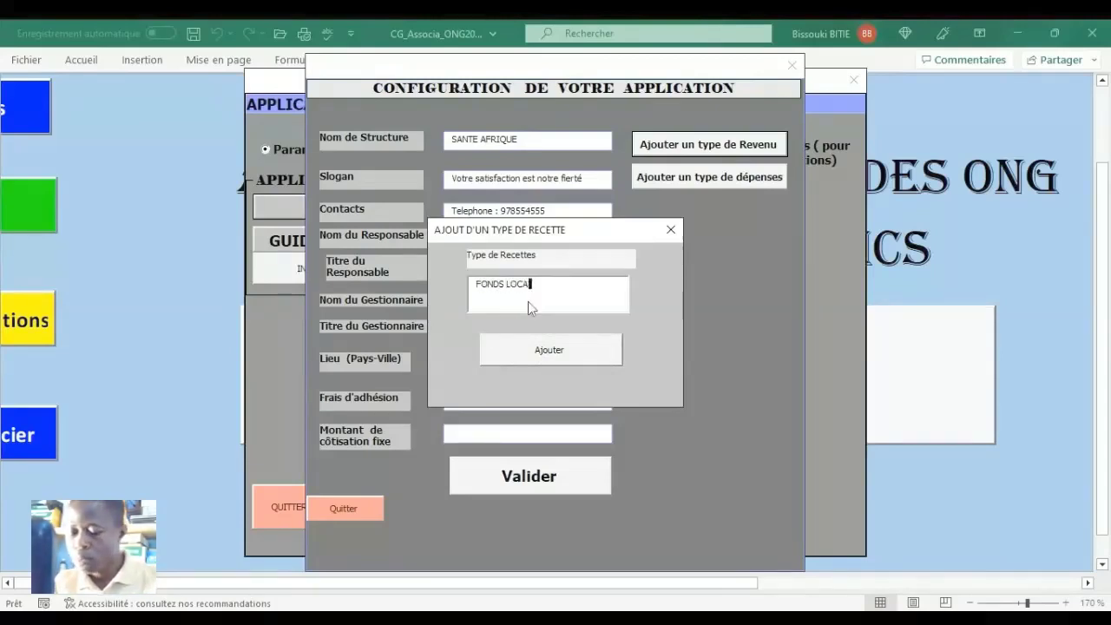
pyautogui.write('U')
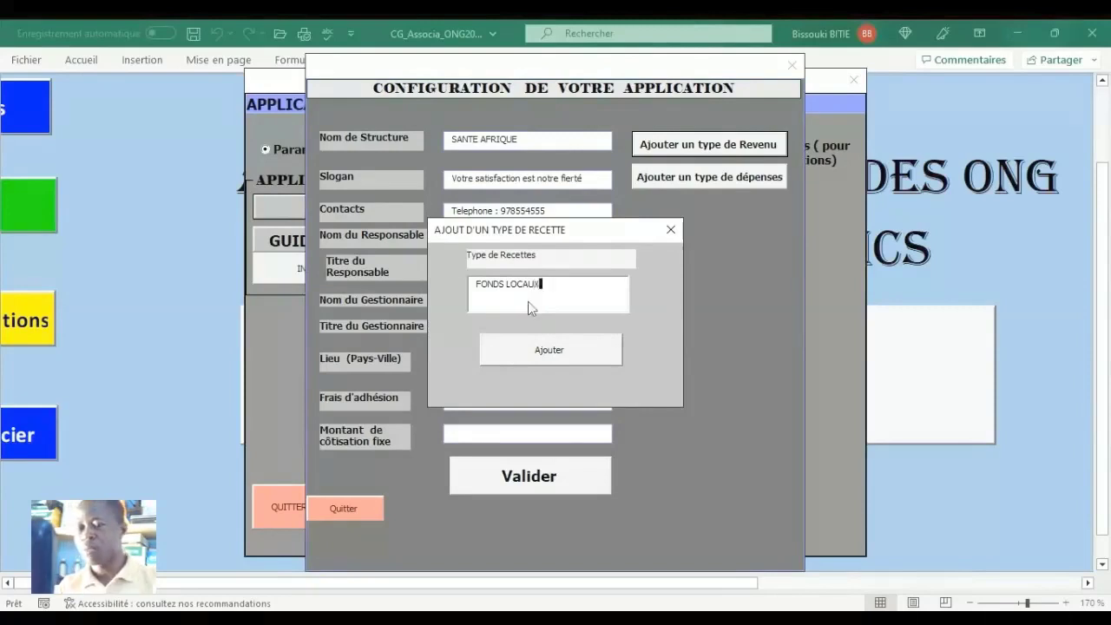
pyautogui.write('X')
pyautogui.click(550, 351)
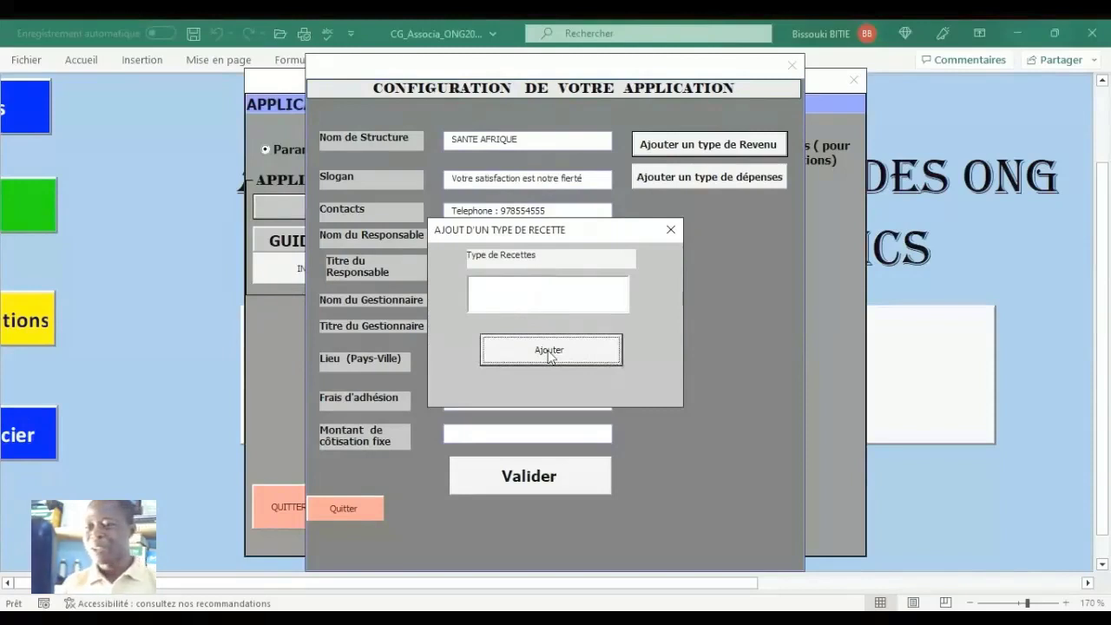
pyautogui.click(670, 230)
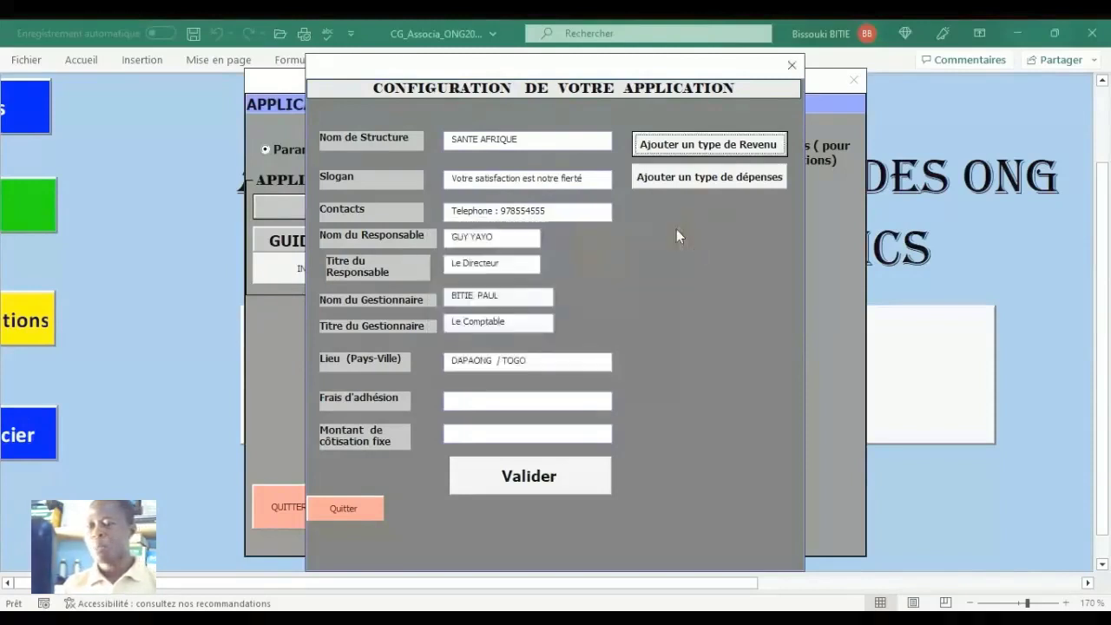
# Open the form for adding expense types and add the expense category Fourniture de bureau.
pyautogui.click(675, 181)
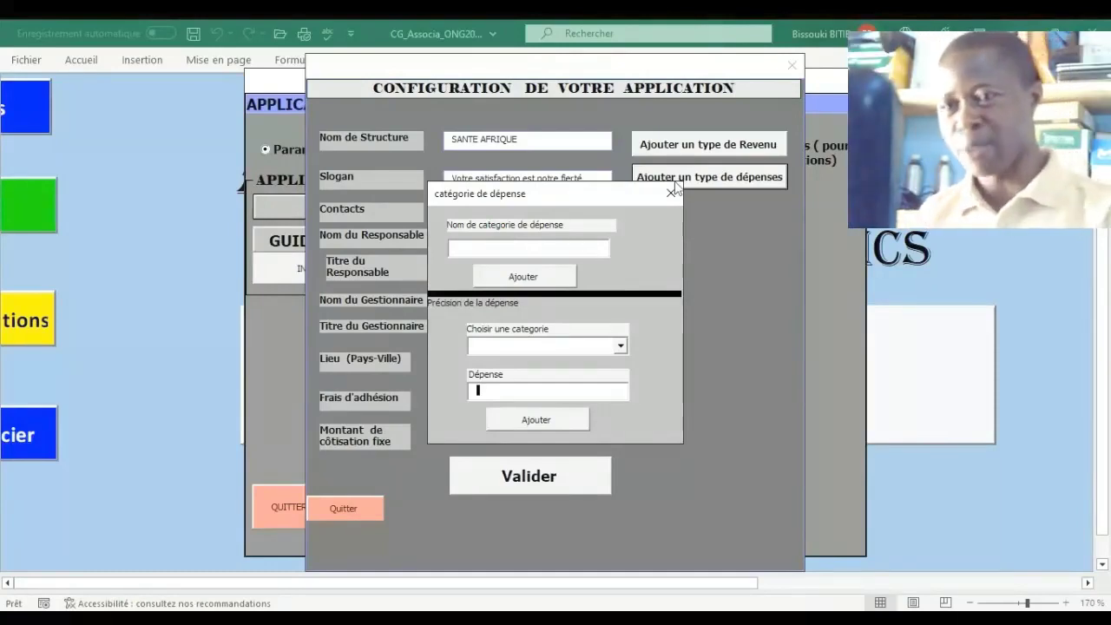
pyautogui.click(570, 249)
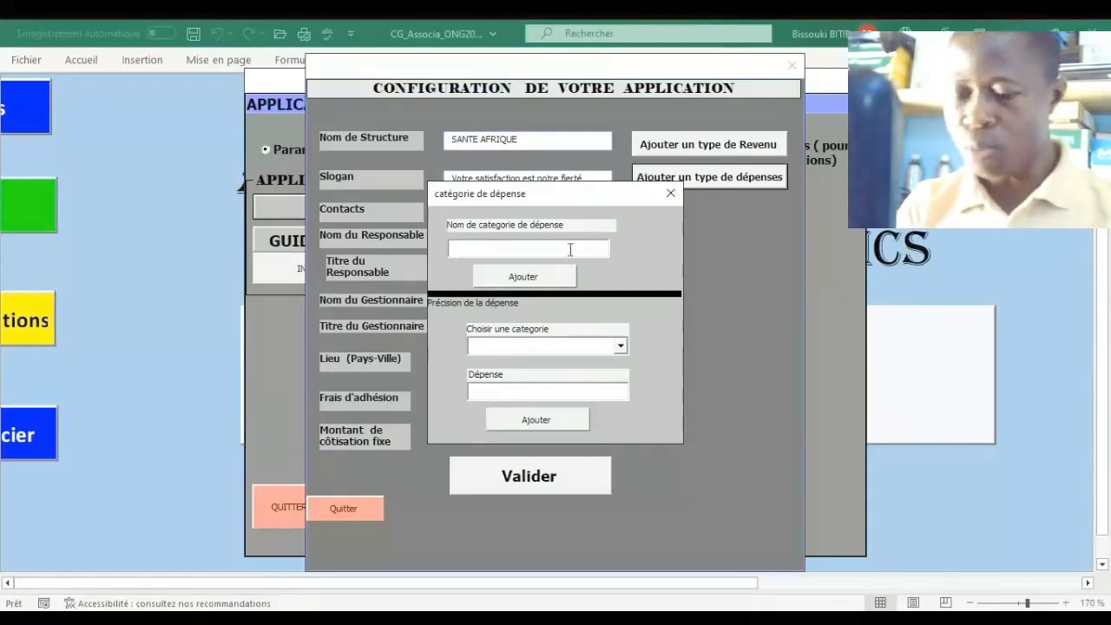
pyautogui.write('Fo')
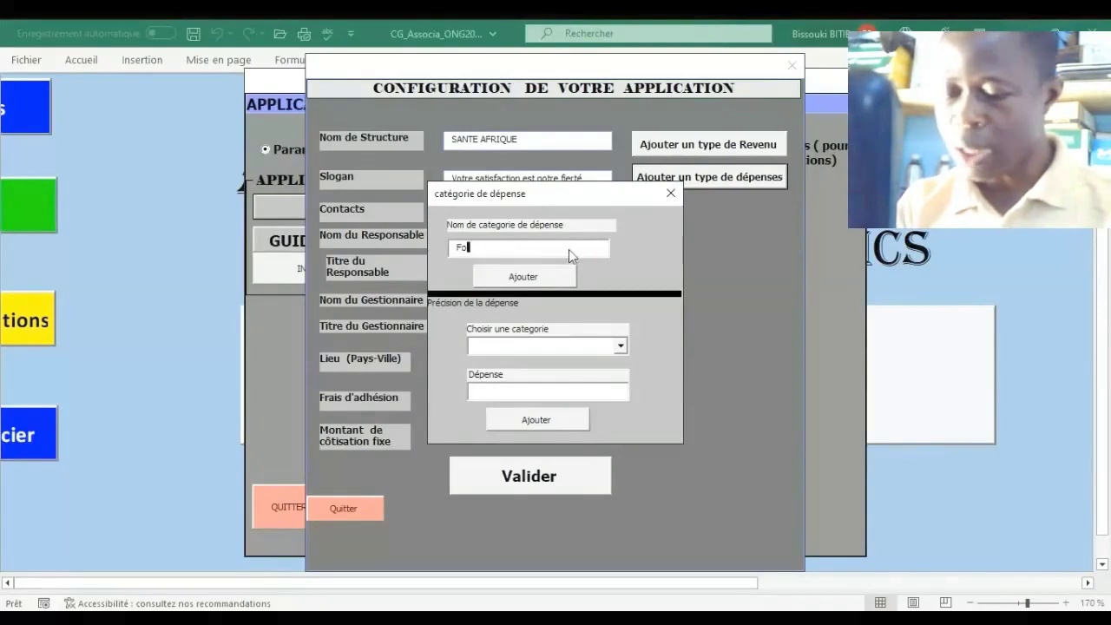
pyautogui.write('urni')
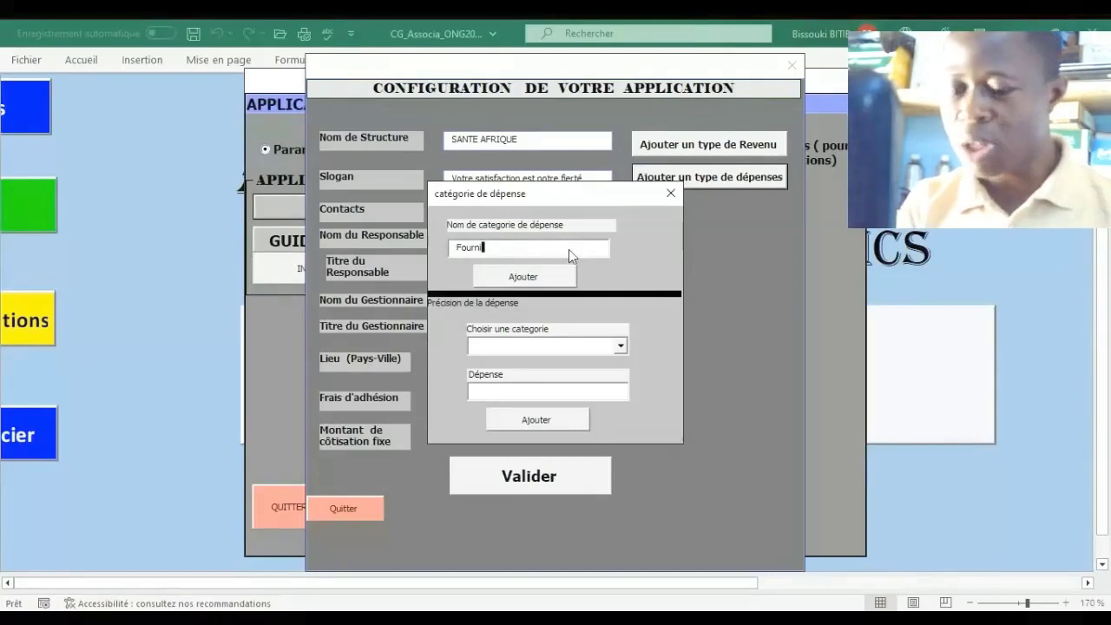
pyautogui.write('ture')
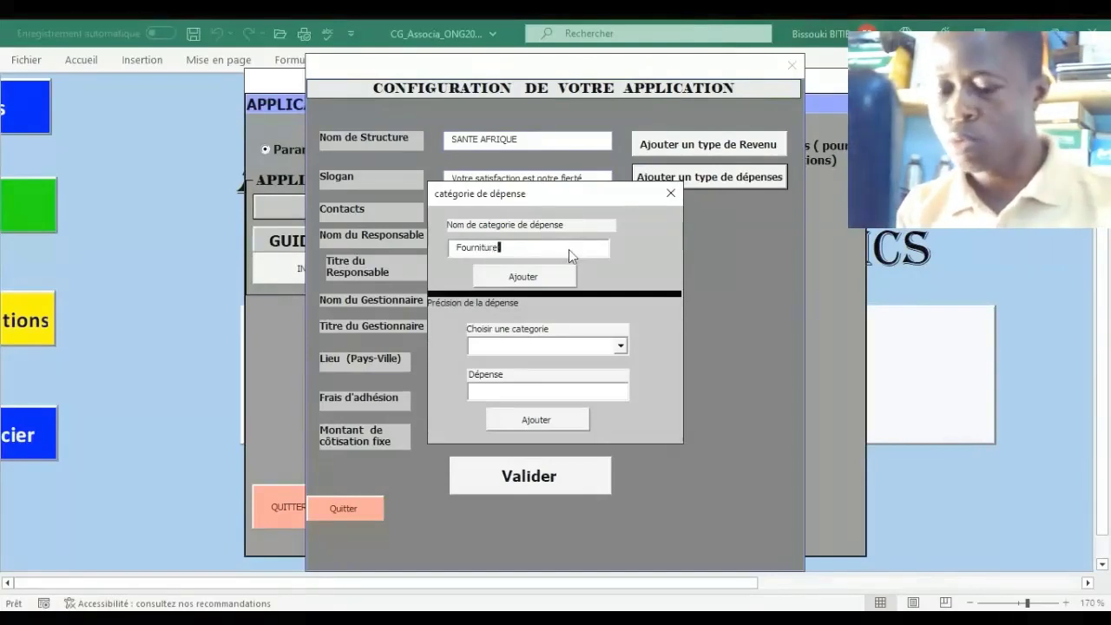
pyautogui.write(' de b')
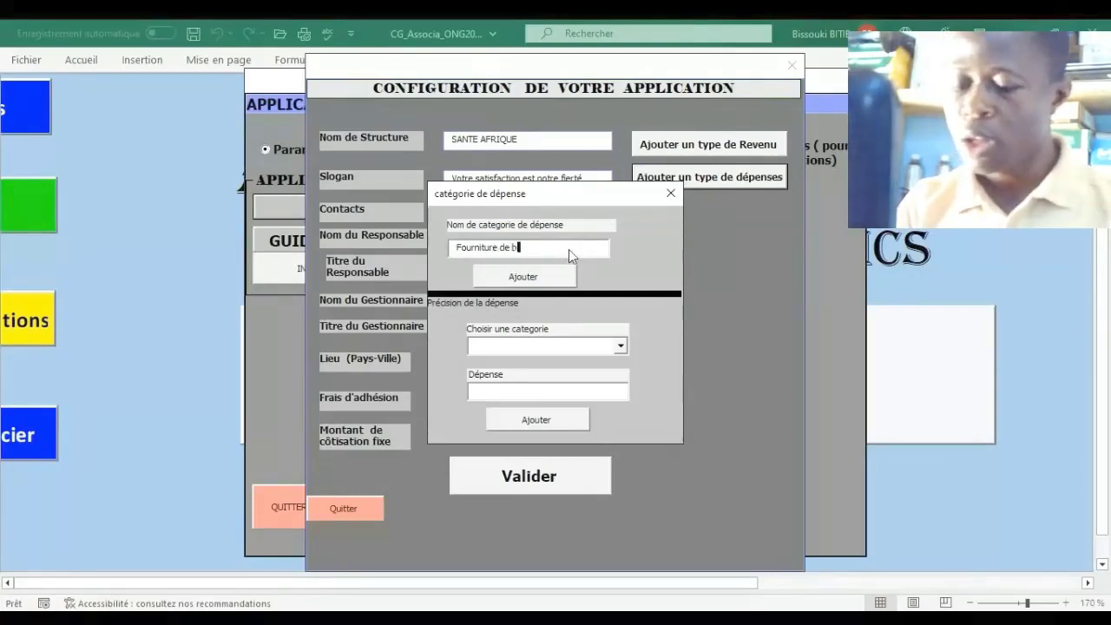
pyautogui.write('ureau')
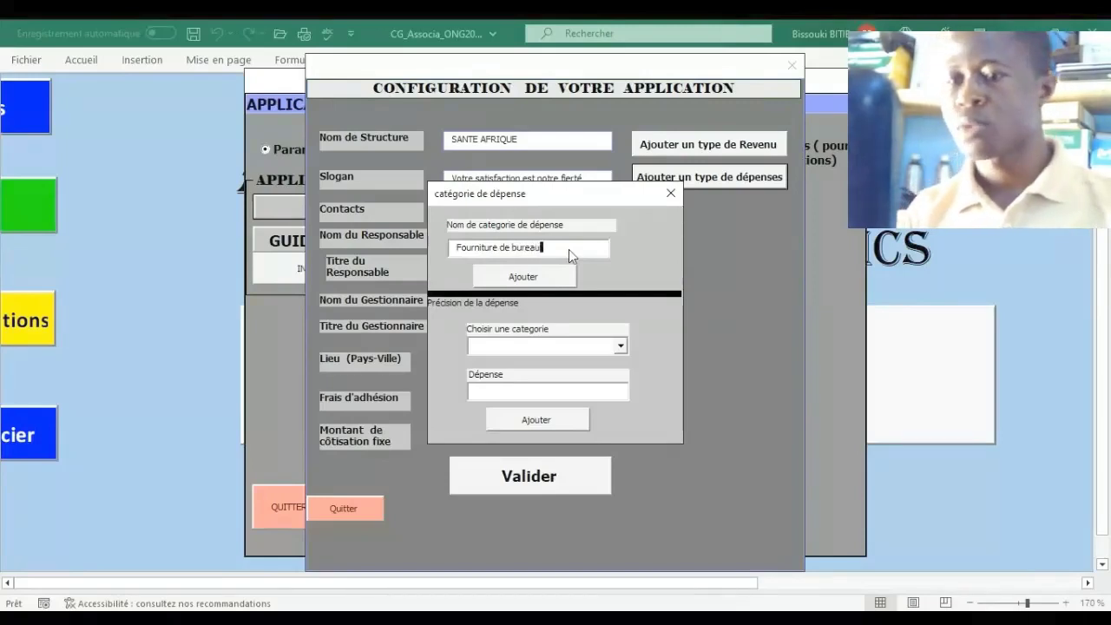
pyautogui.click(562, 276)
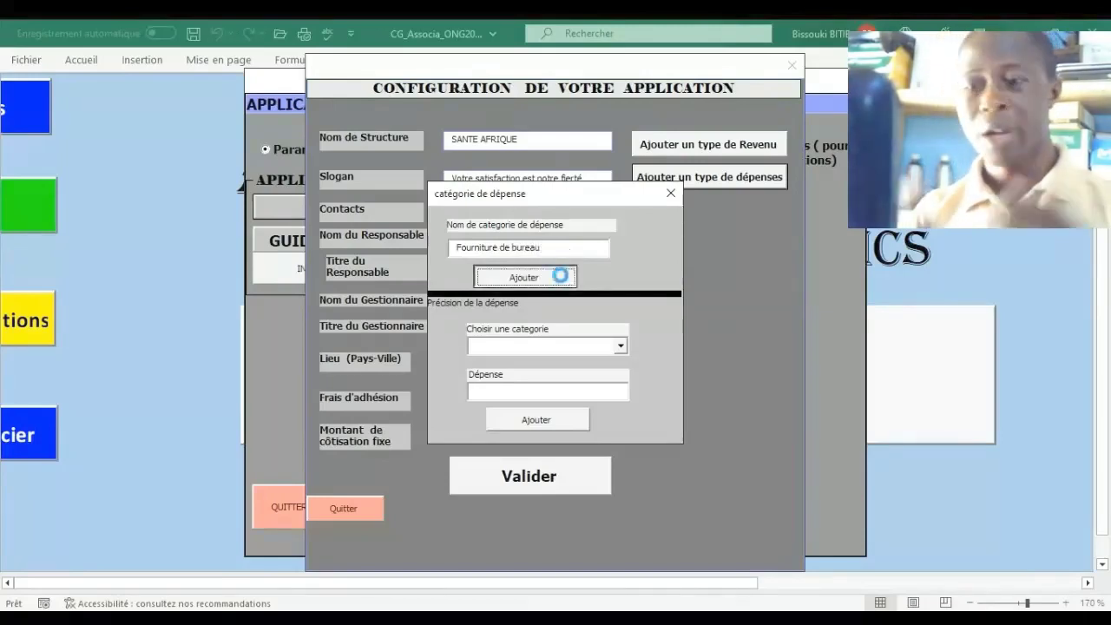
# Add Materiel de bureau as another expense category.
pyautogui.click(523, 249)
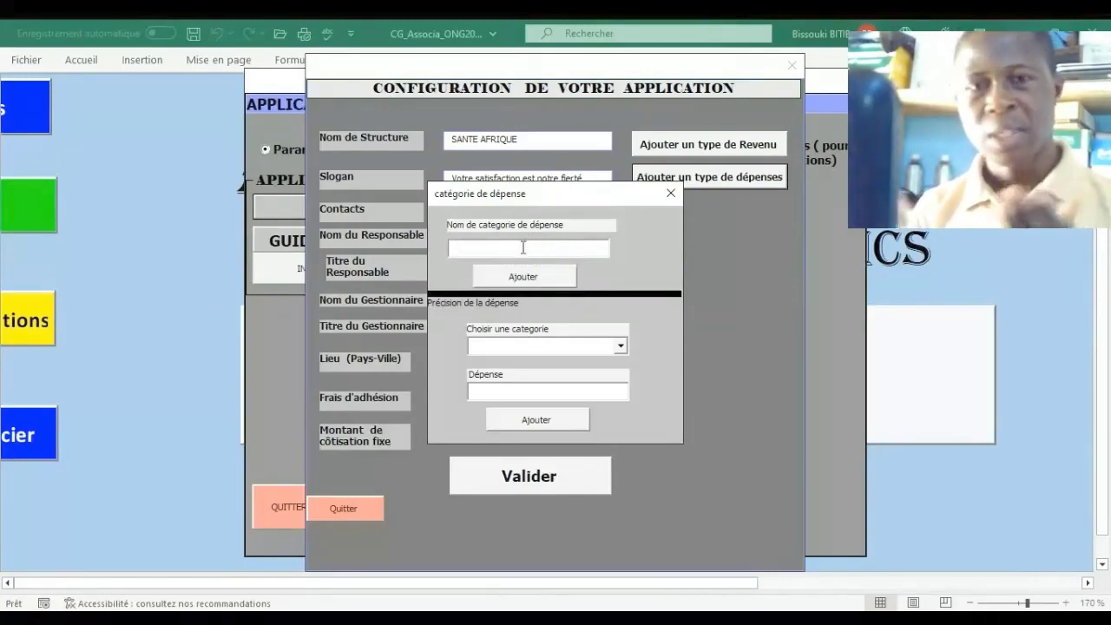
pyautogui.write('M')
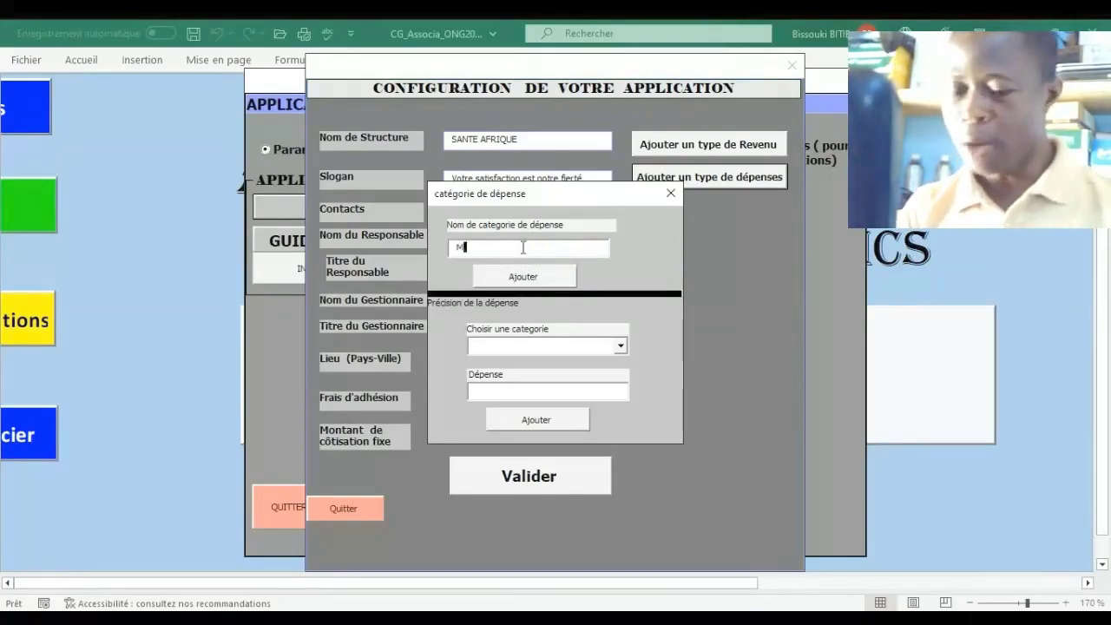
pyautogui.write('ateriel')
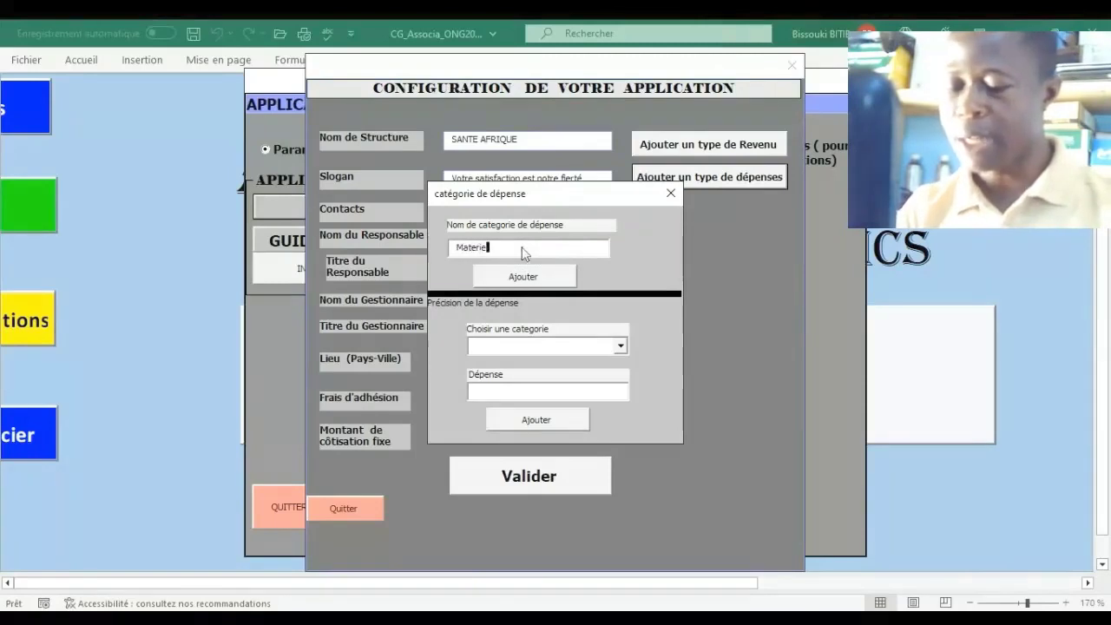
pyautogui.write(' de b')
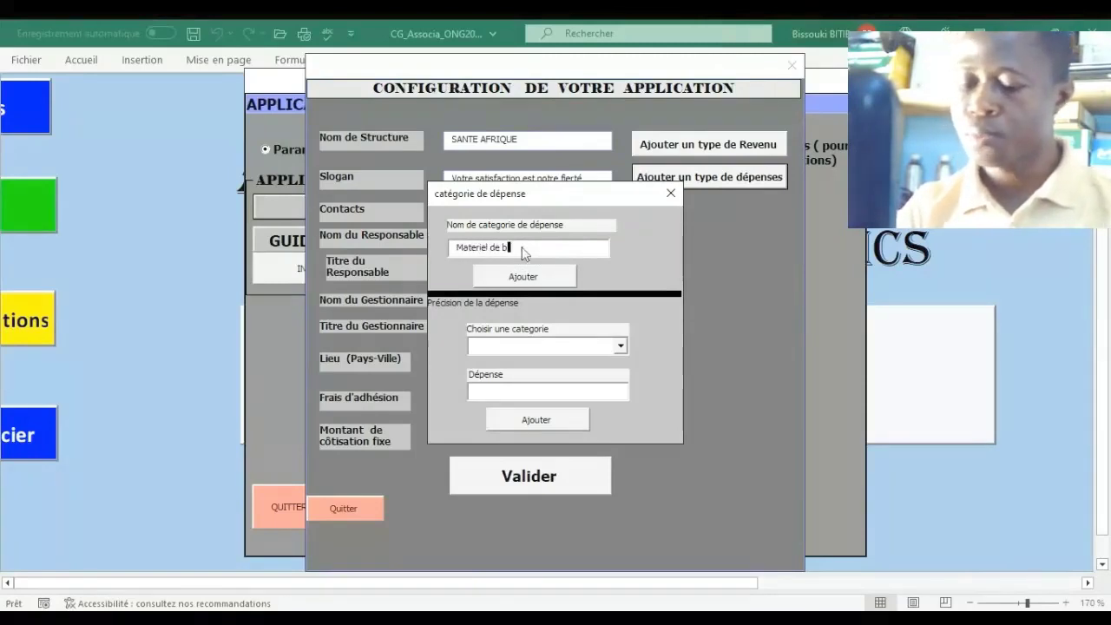
pyautogui.write('ureau')
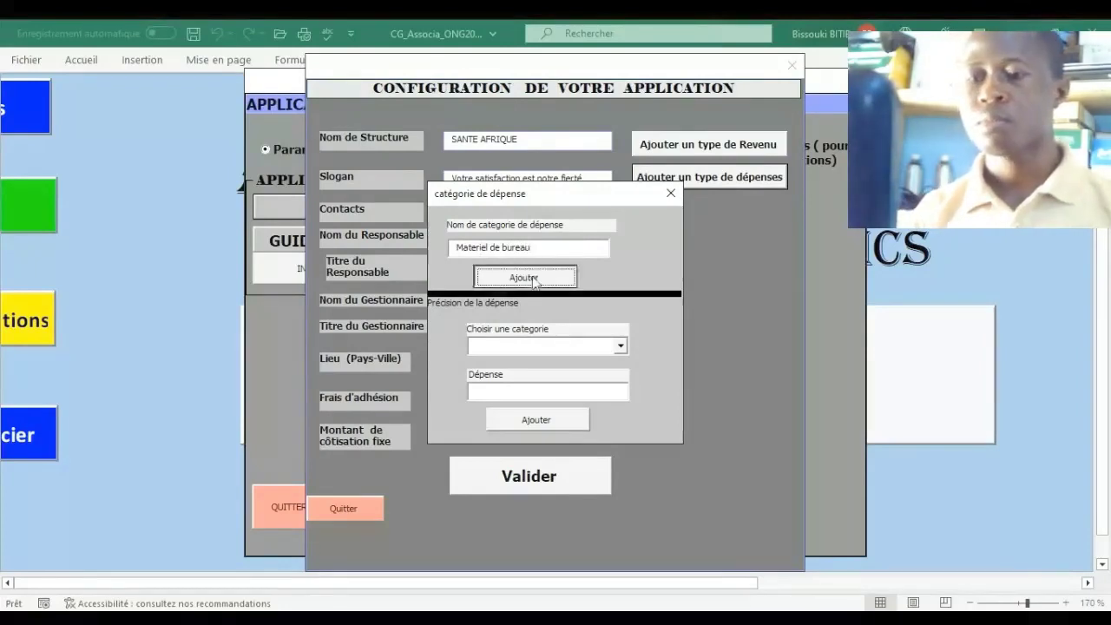
# Submit the Materiel de bureau category and add Charges du Personnel as a further expense category.
pyautogui.click(531, 278)
pyautogui.click(506, 248)
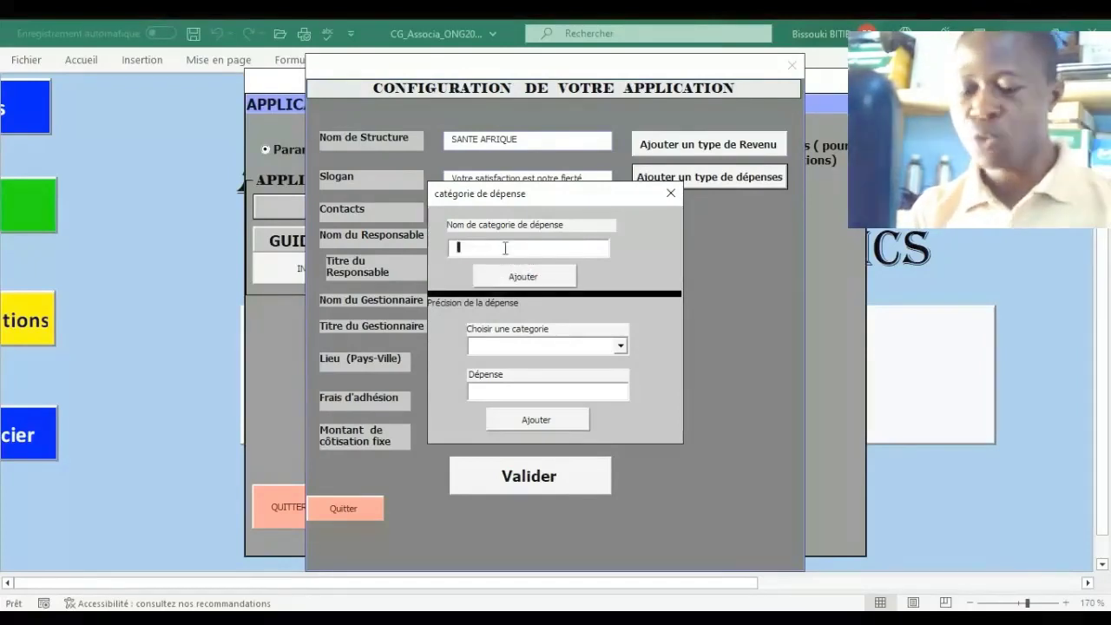
pyautogui.write('Ch')
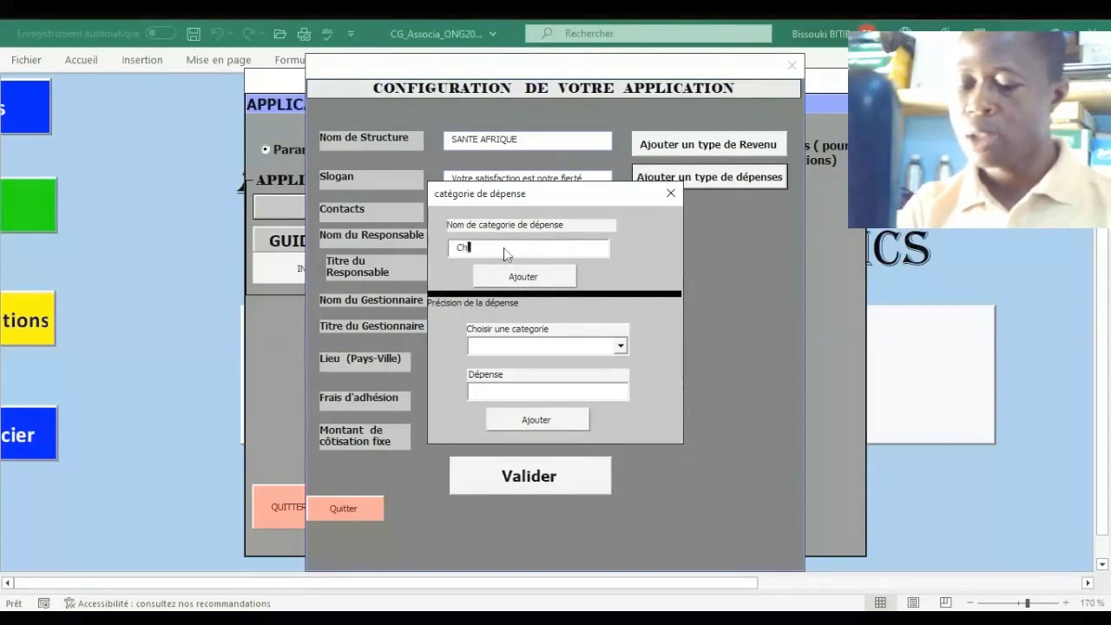
pyautogui.write('arges du ')
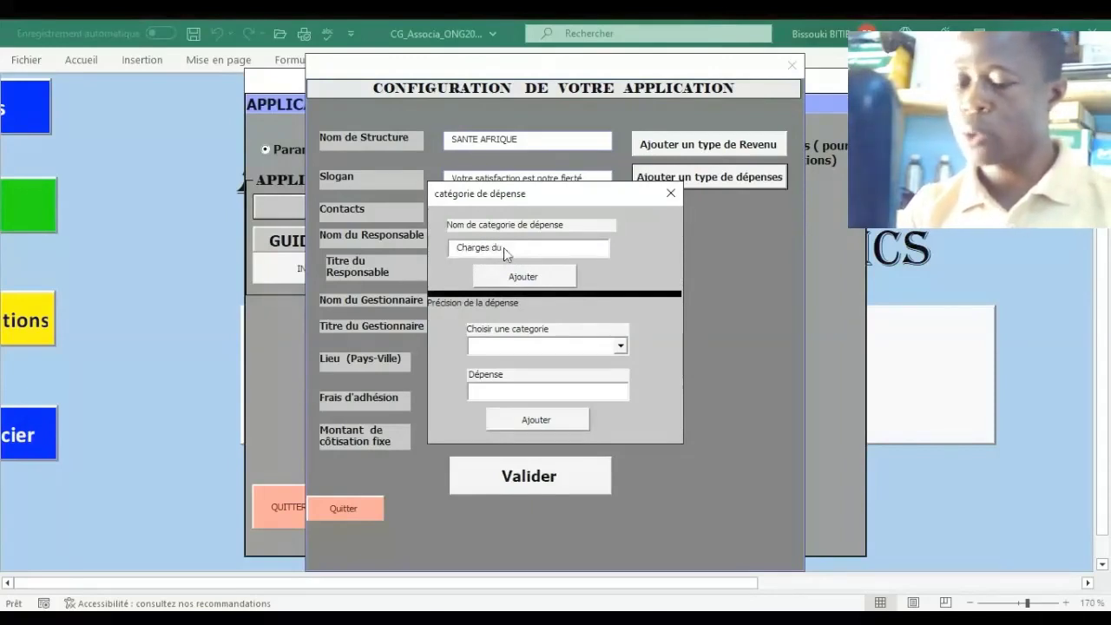
pyautogui.write('Pers')
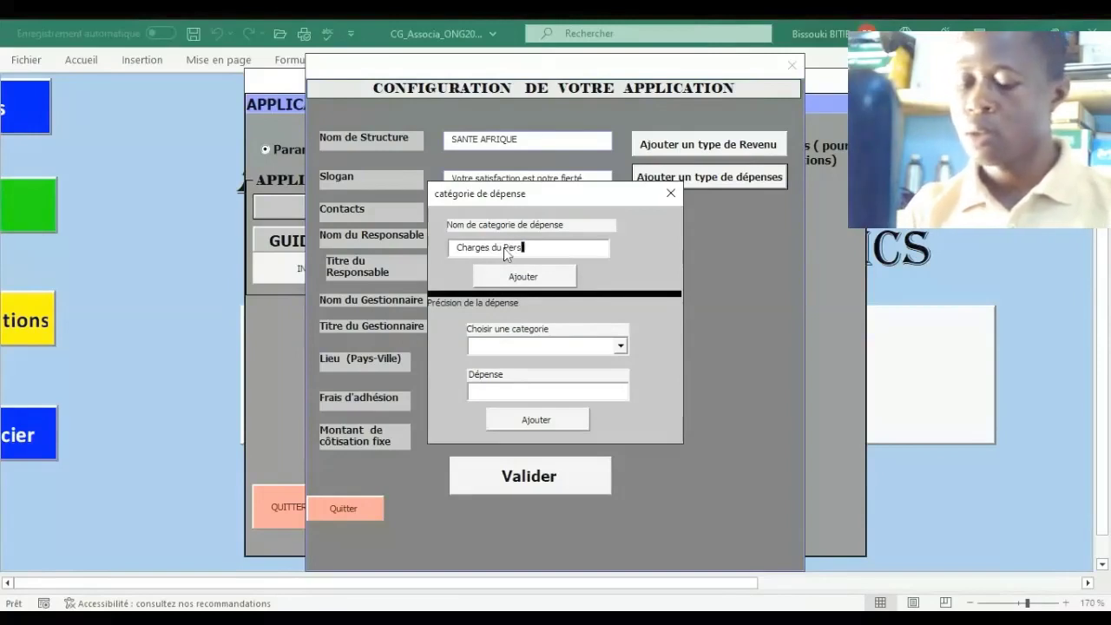
pyautogui.write('onnel')
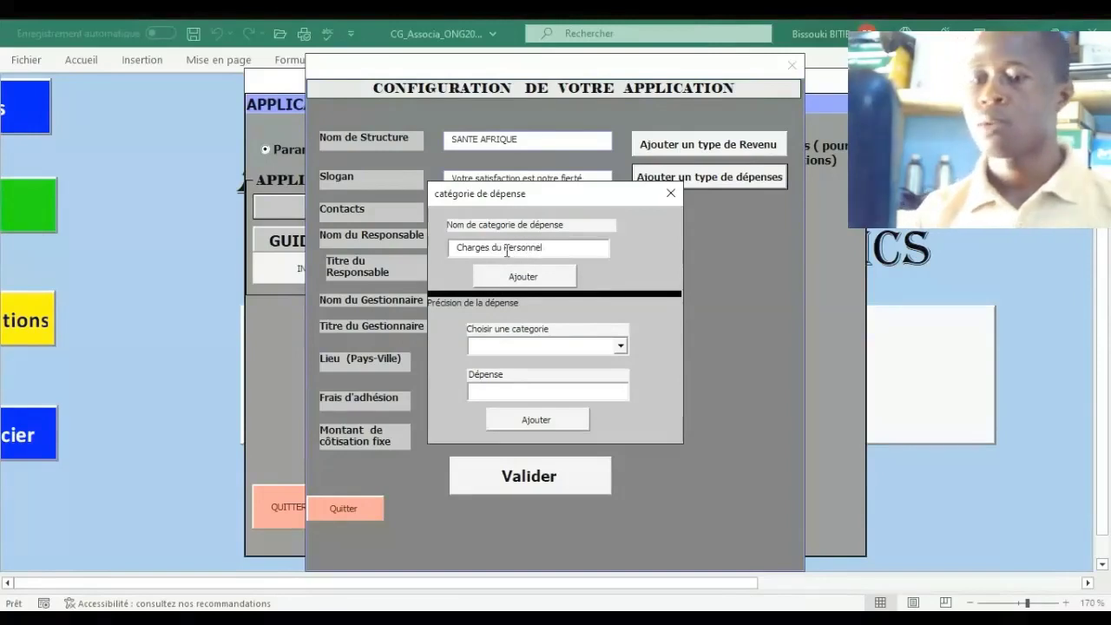
pyautogui.click(521, 276)
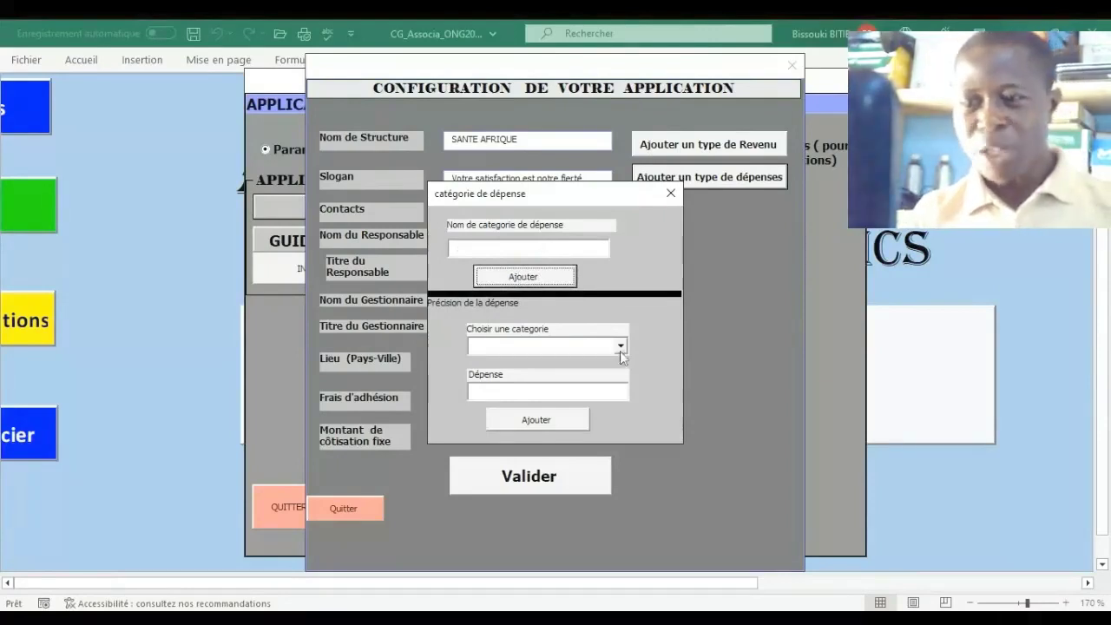
# Add the expense Achat papier rame under the category Fourniture de bureau.
pyautogui.click(620, 347)
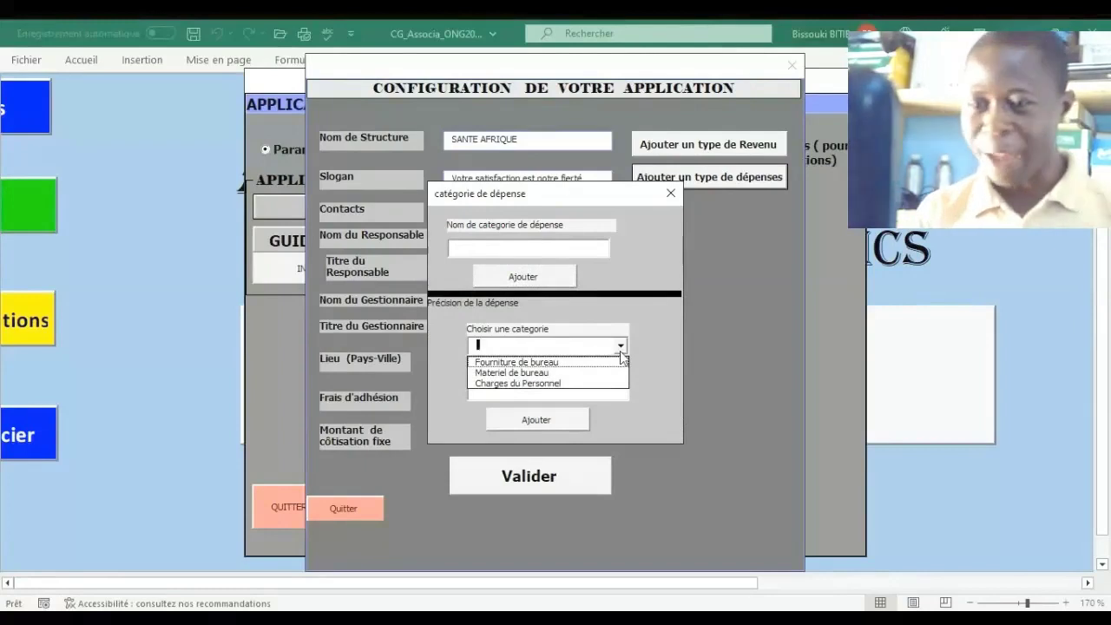
pyautogui.click(548, 362)
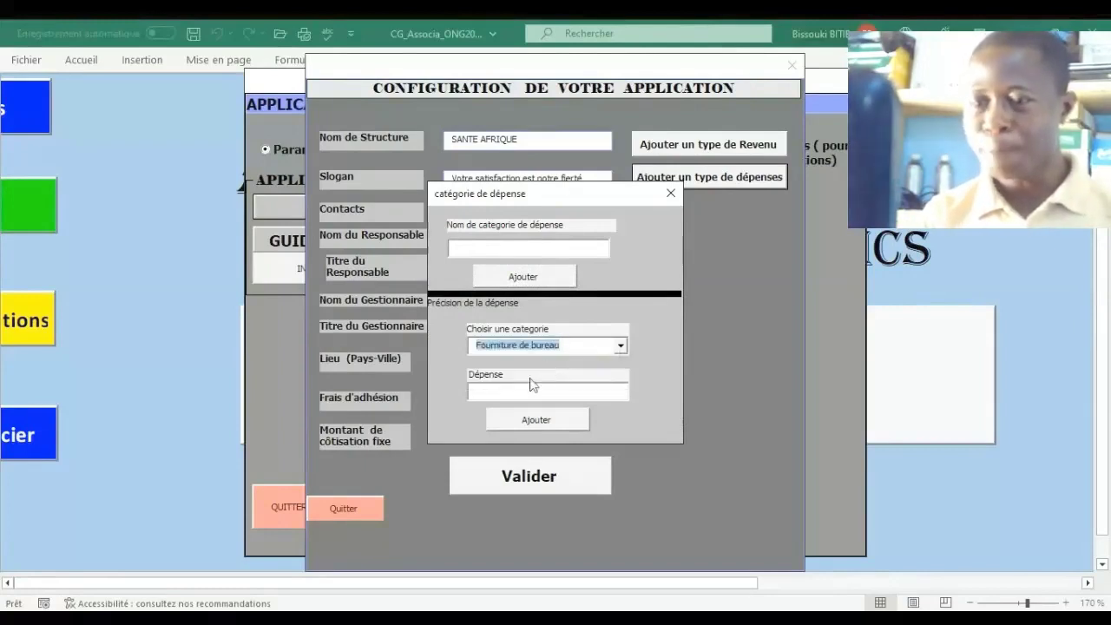
pyautogui.click(525, 390)
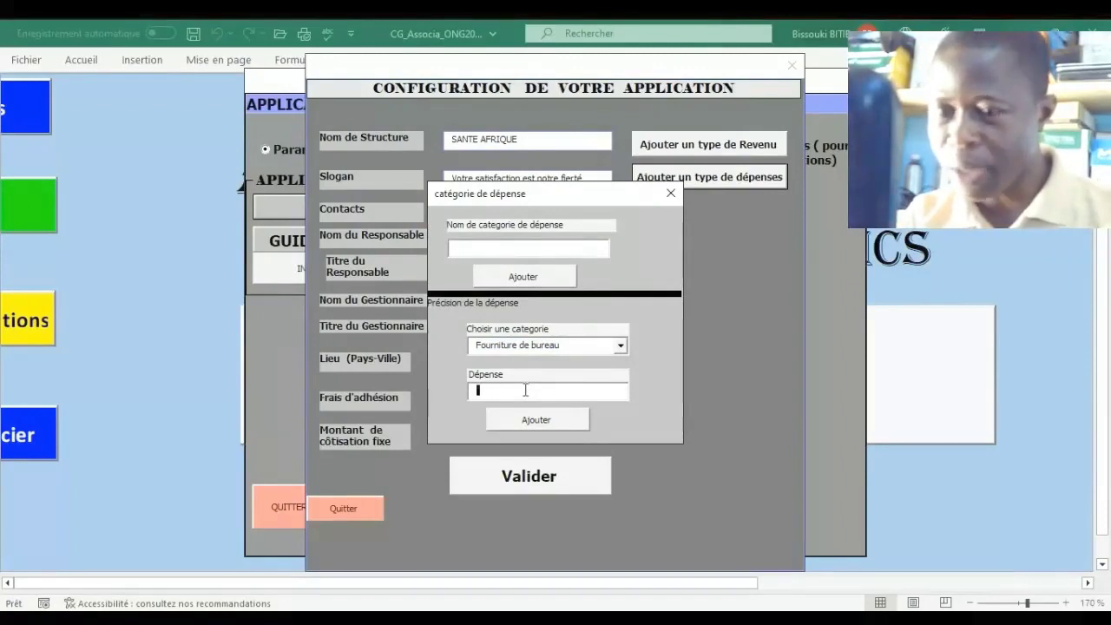
pyautogui.write('Achat')
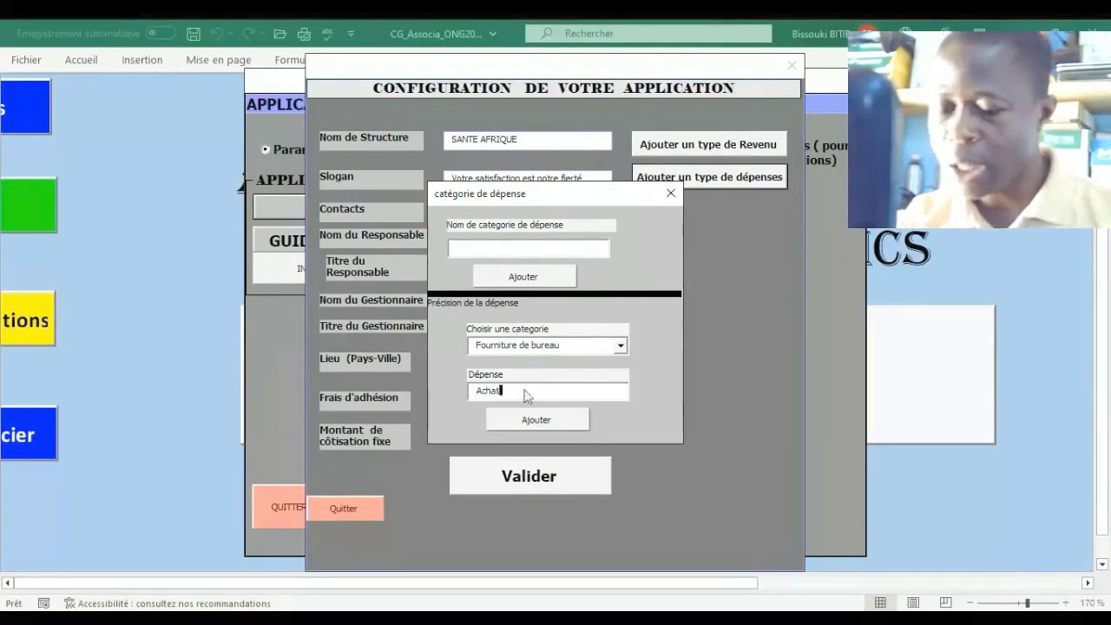
pyautogui.write(' pa')
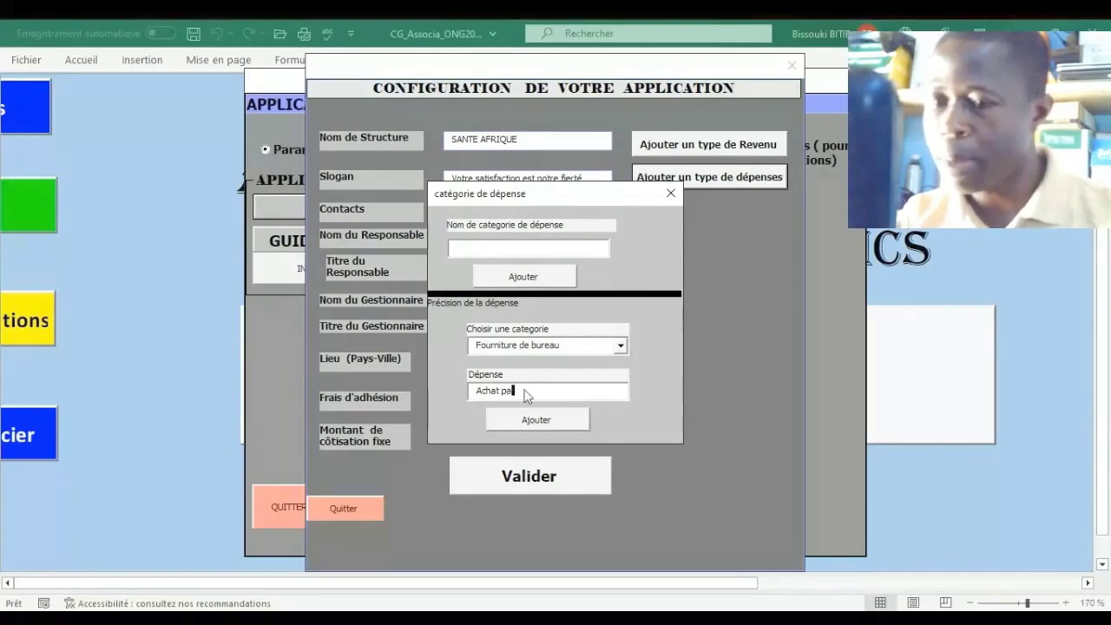
pyautogui.write('pier')
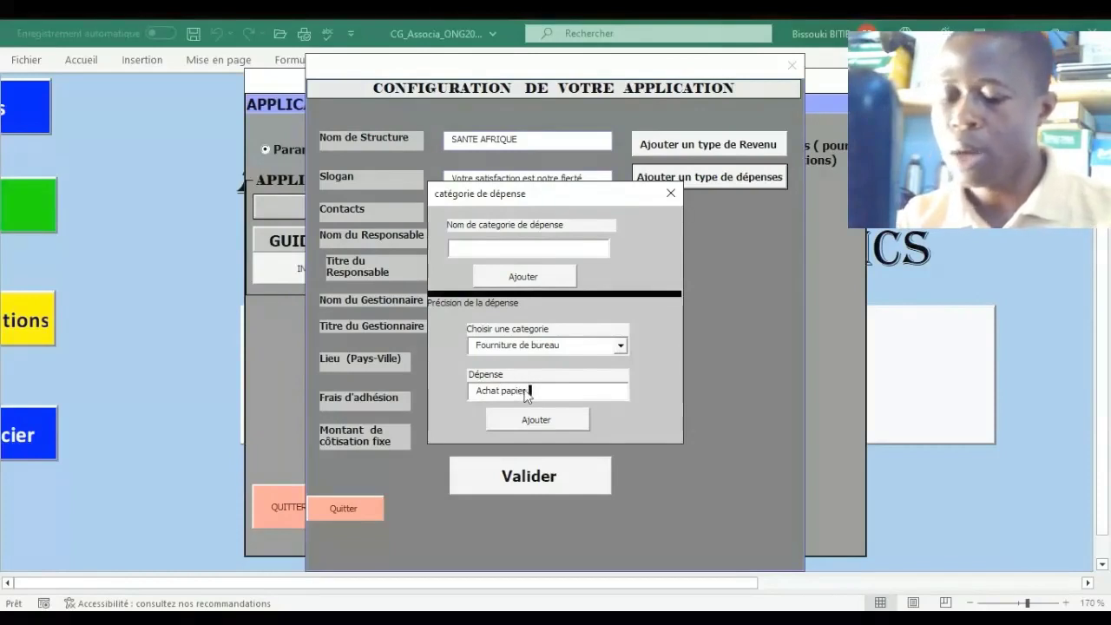
pyautogui.write(' rame')
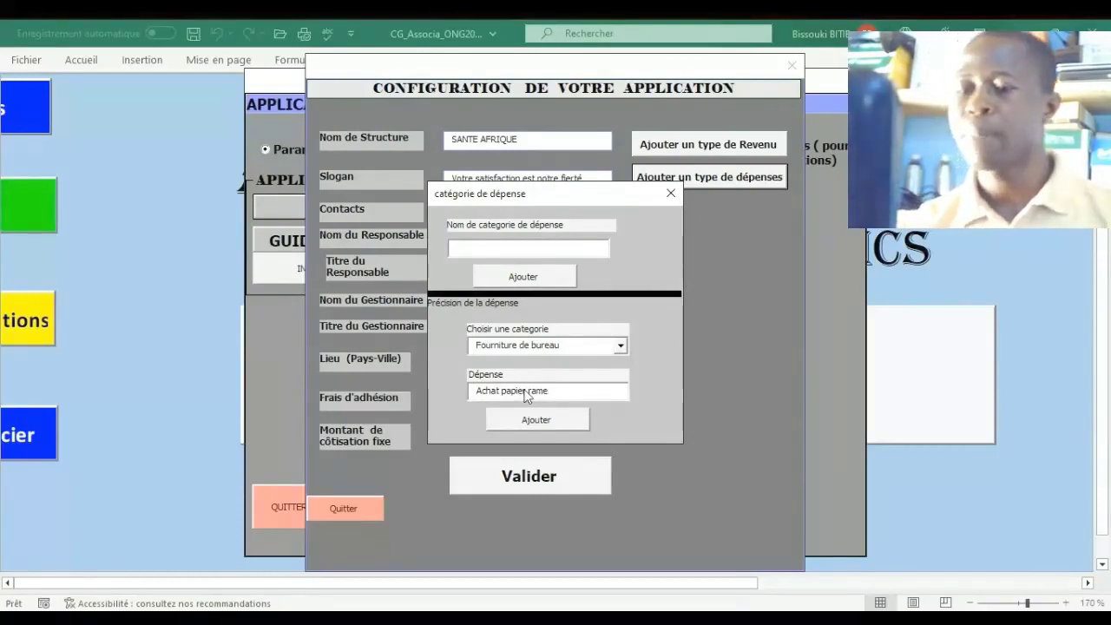
pyautogui.click(539, 421)
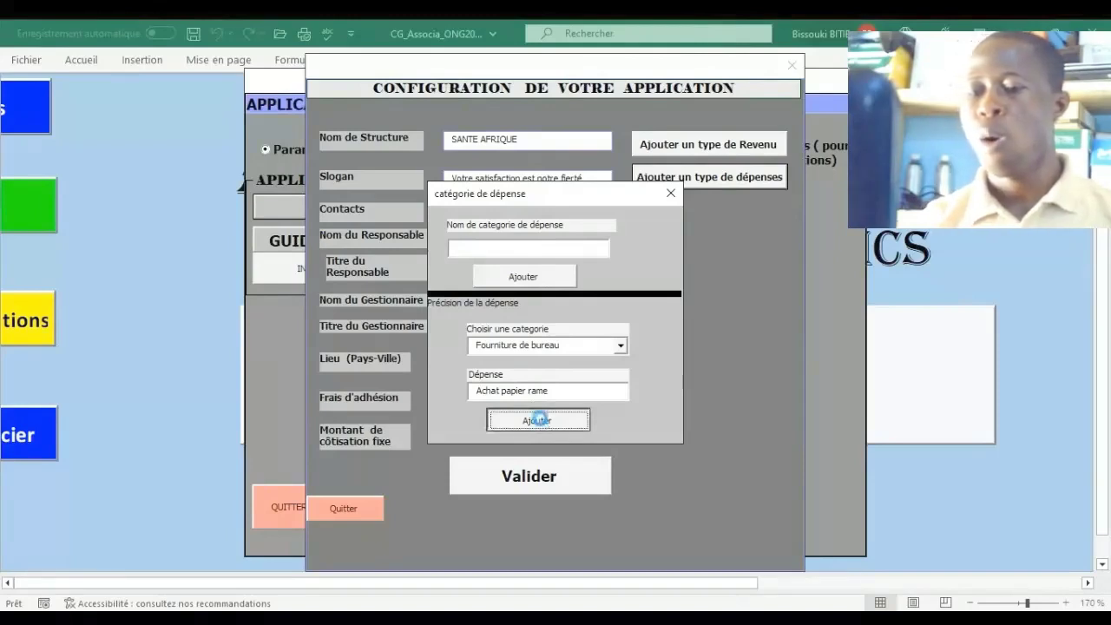
# Add Encre as another expense in the Fourniture de bureau category.
pyautogui.click(529, 392)
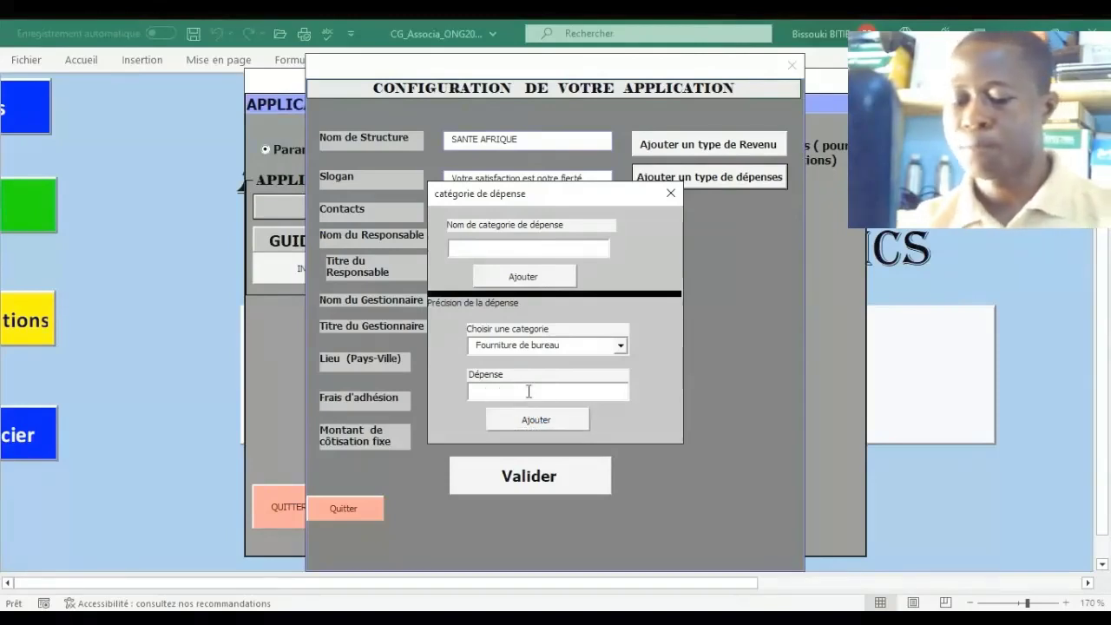
pyautogui.write('Encre')
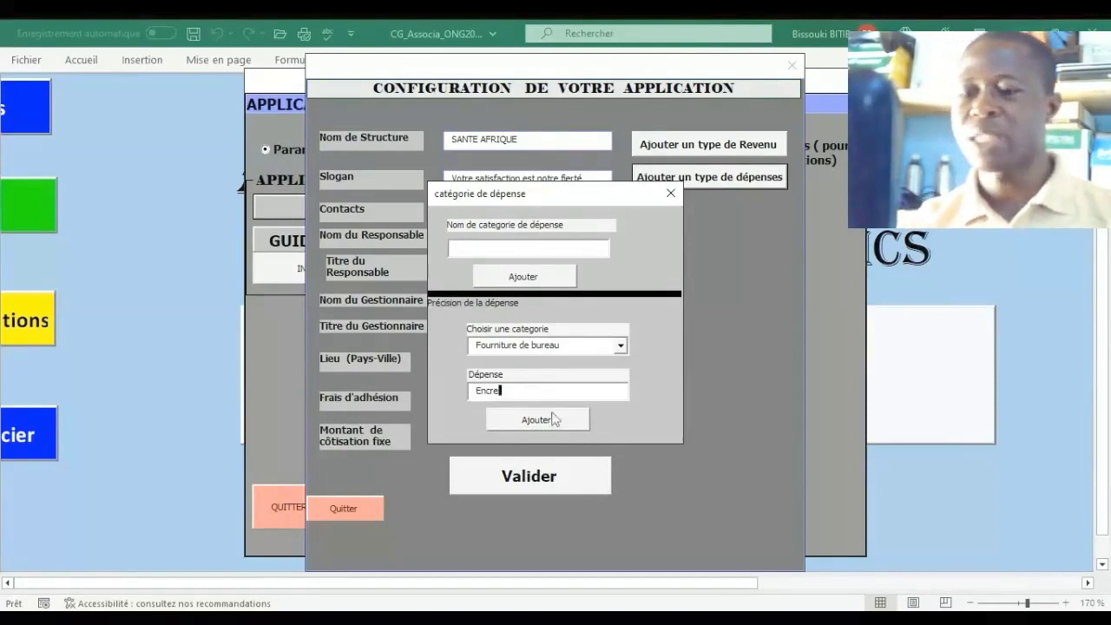
pyautogui.click(554, 423)
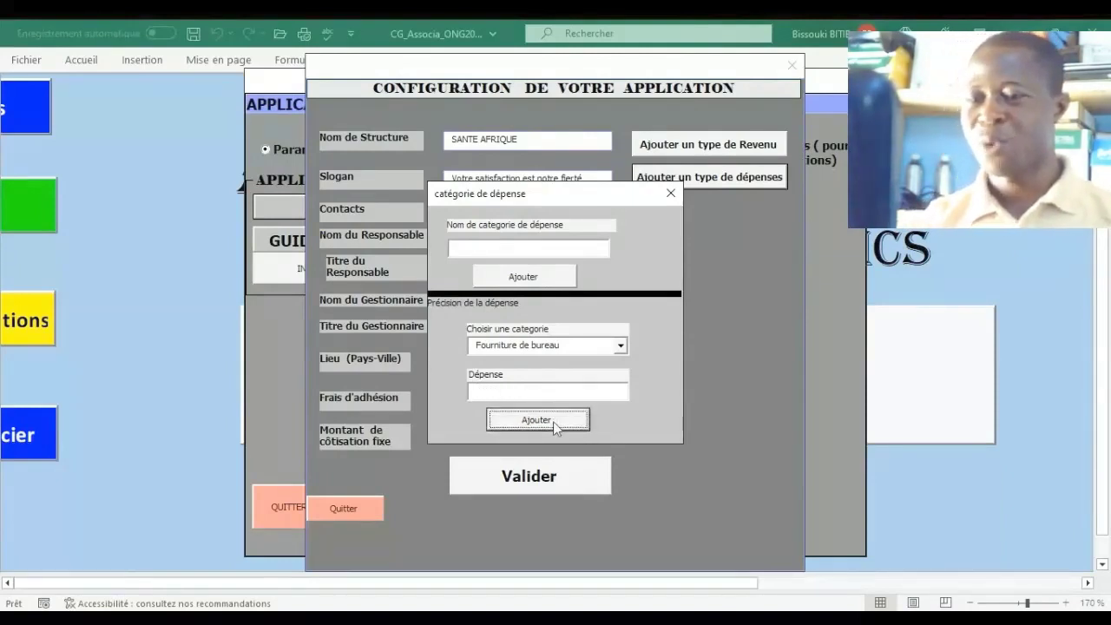
# Choose the category Materiel de bureau and add the expense Table bureau to it.
pyautogui.click(621, 345)
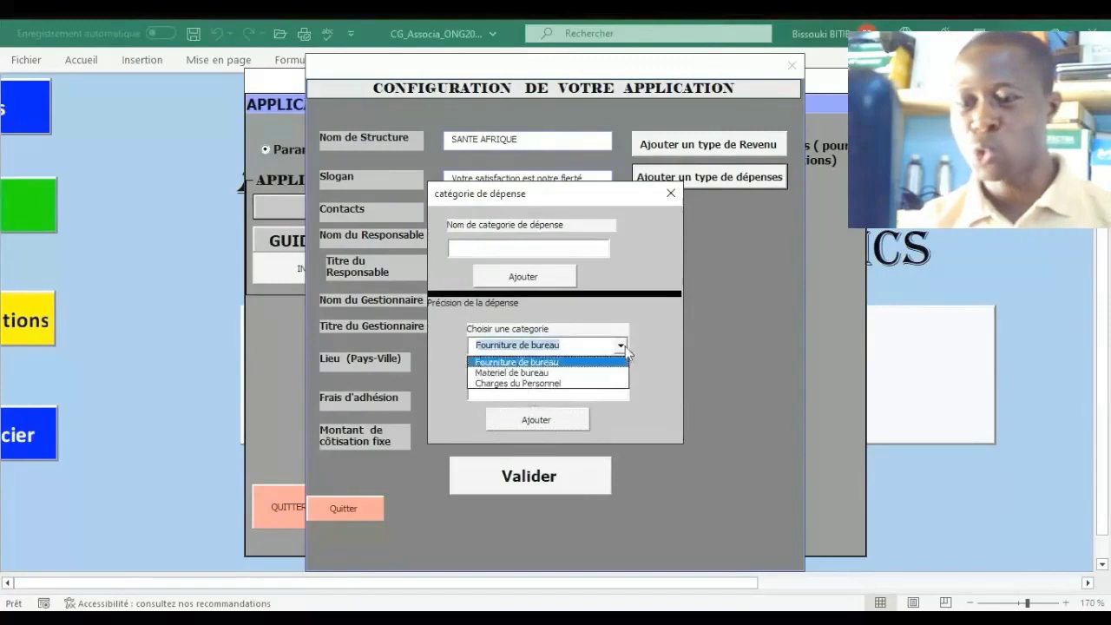
pyautogui.click(574, 372)
pyautogui.click(536, 391)
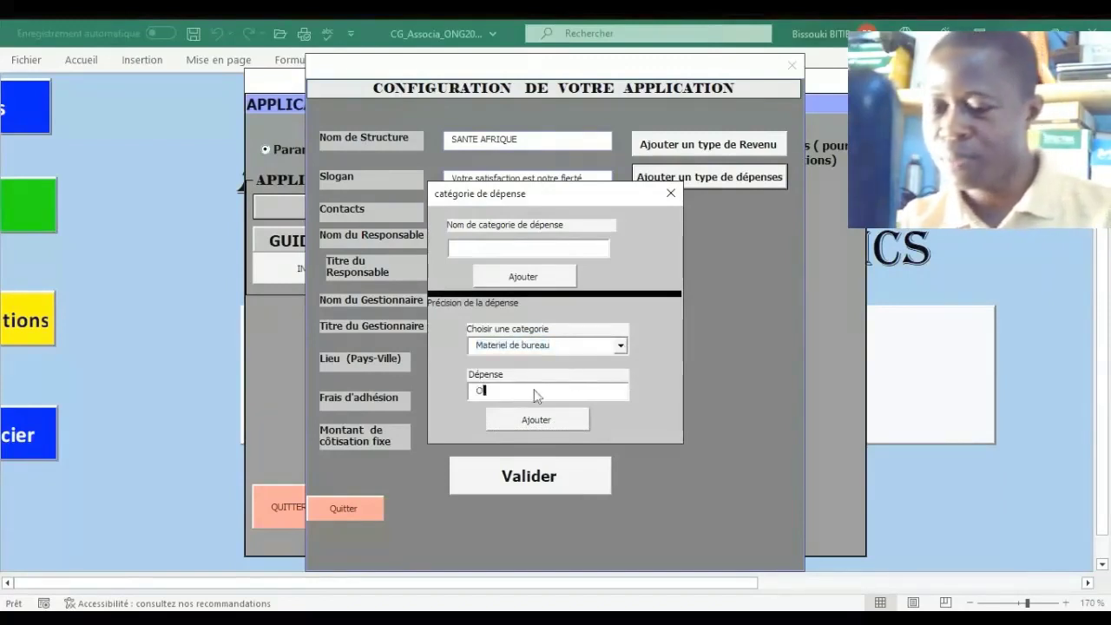
pyautogui.write('Or')
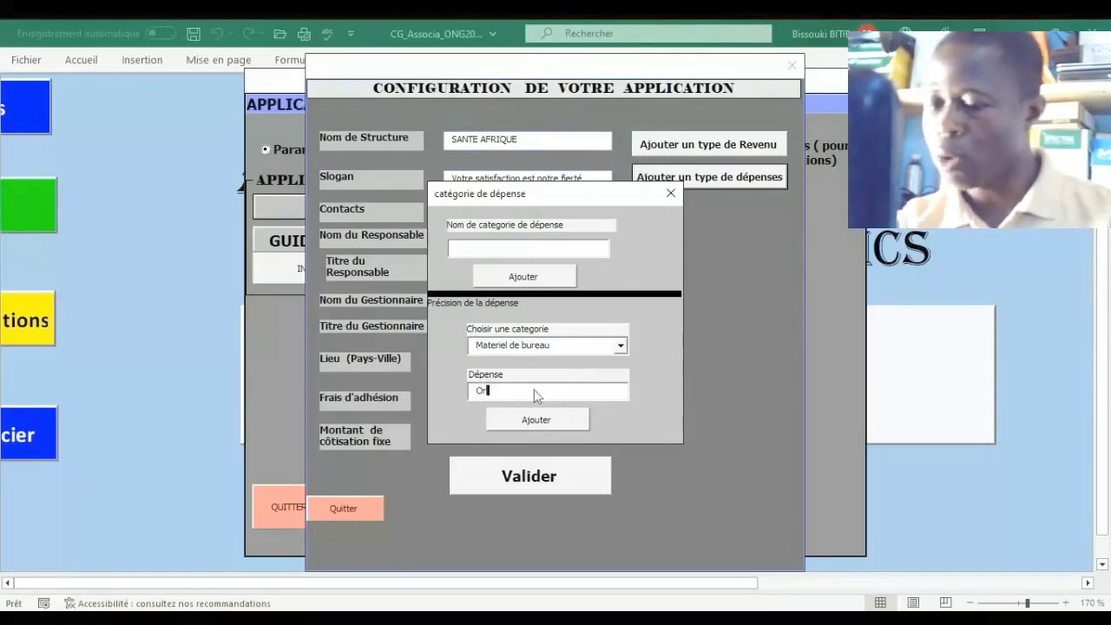
pyautogui.press('BackSpace')
pyautogui.press('BackSpace')
pyautogui.write('T')
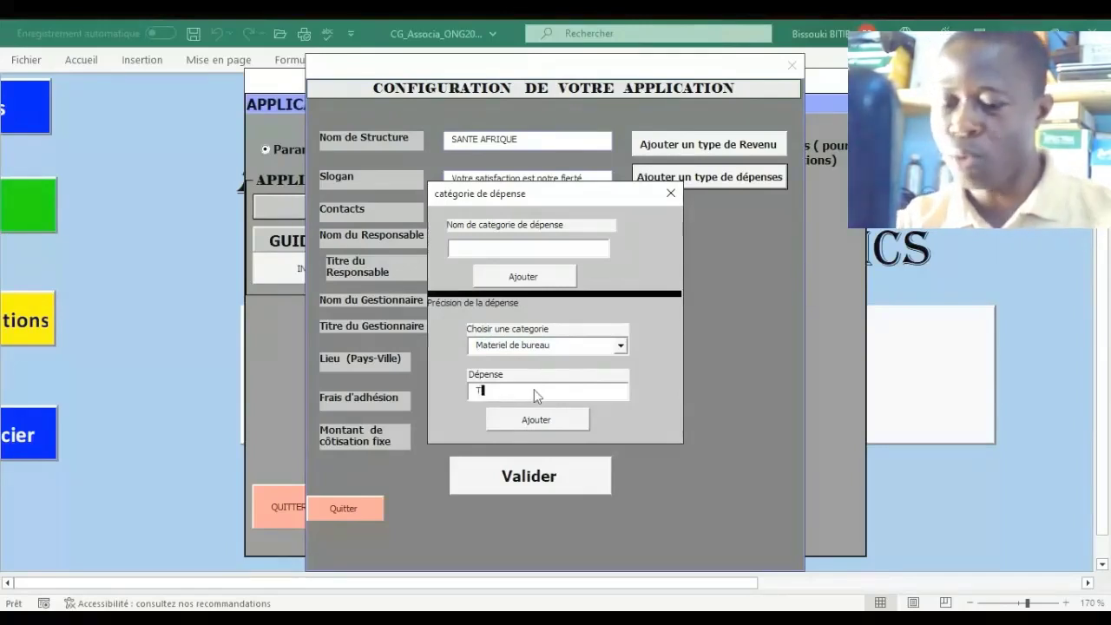
pyautogui.write('able')
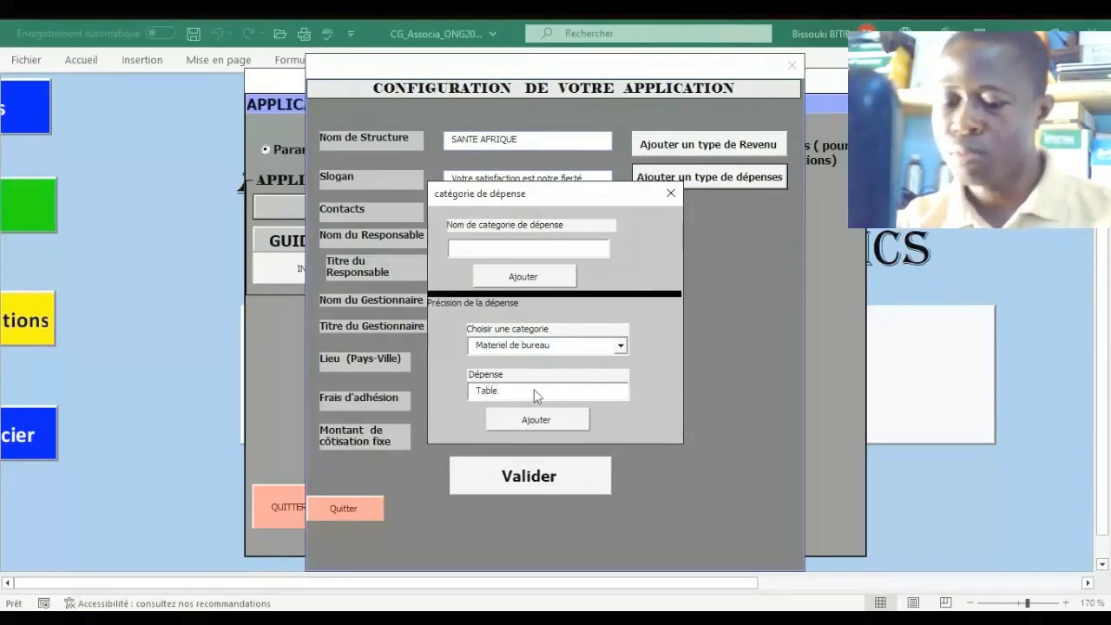
pyautogui.write(' bureau')
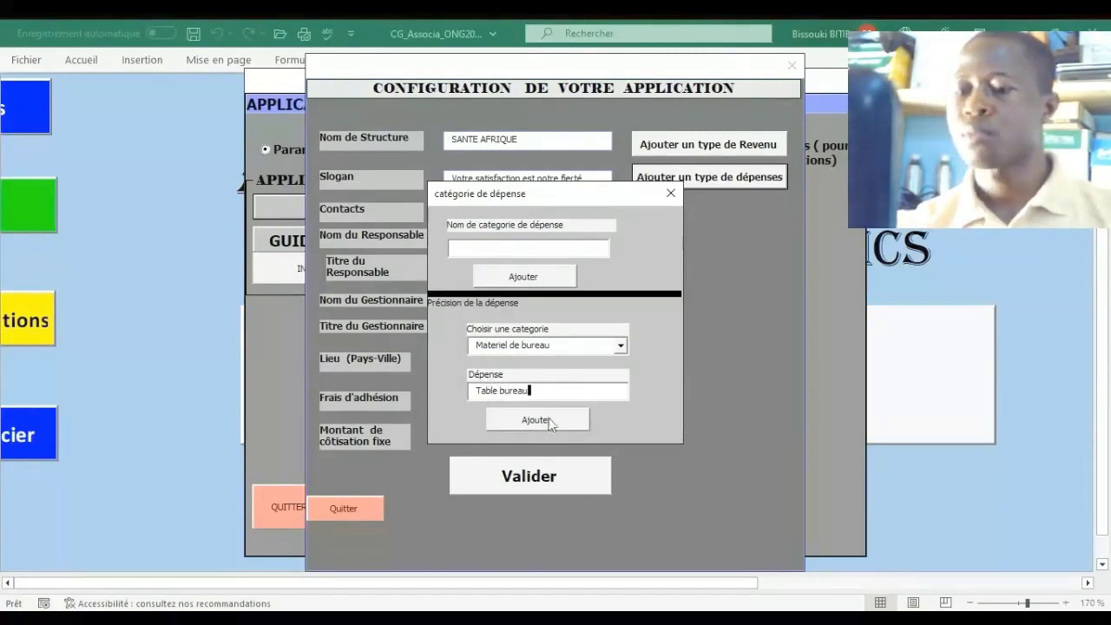
pyautogui.click(550, 422)
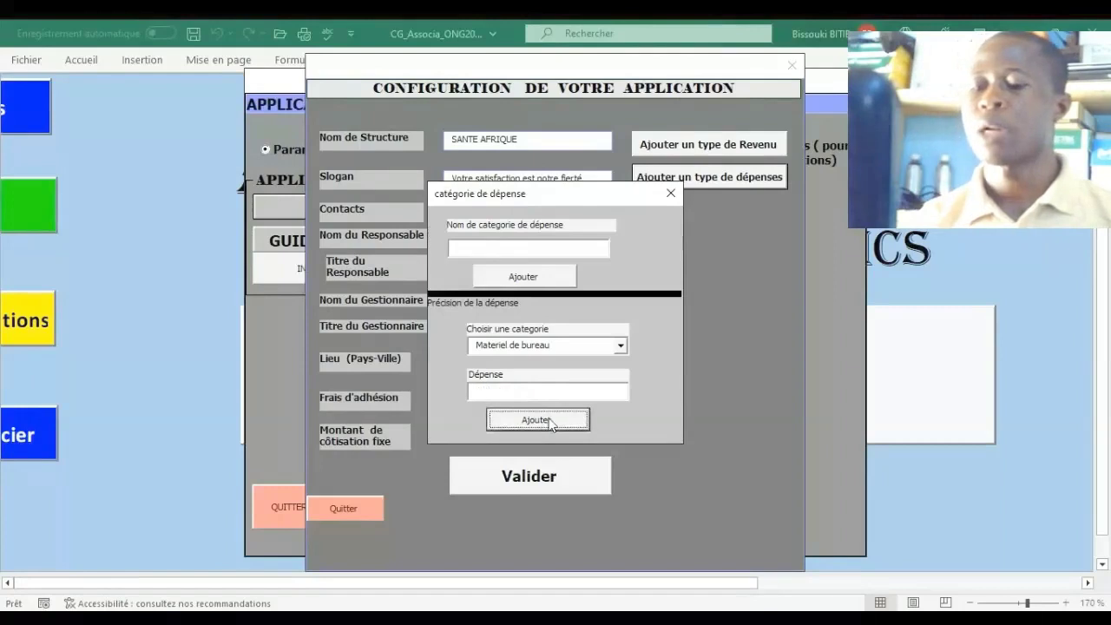
# Add Imprimante as another expense in the Materiel de bureau category.
pyautogui.click(537, 391)
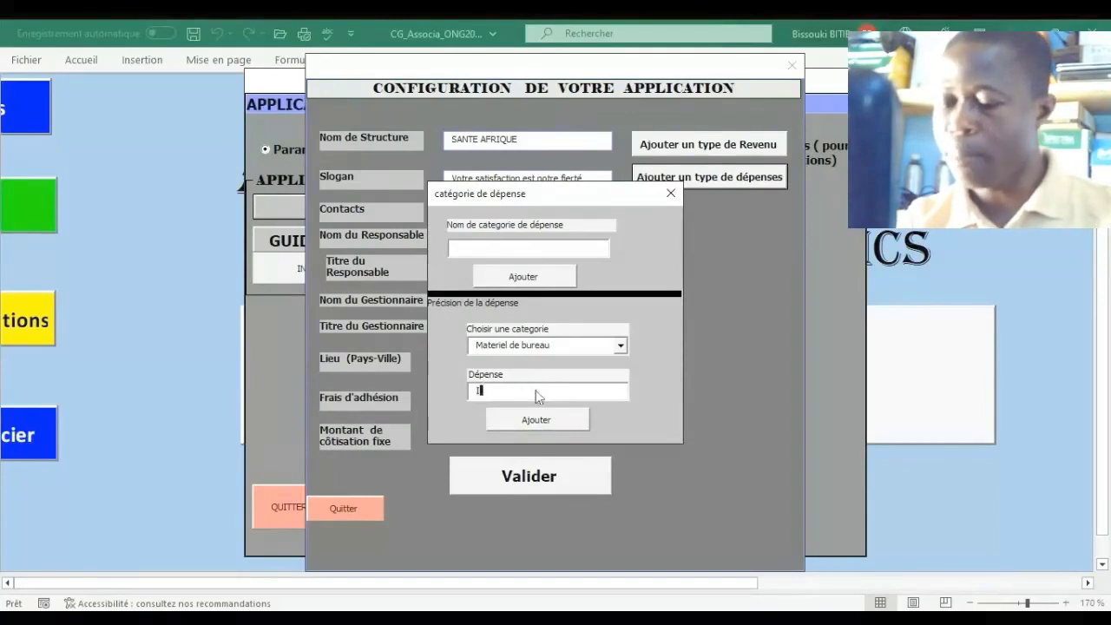
pyautogui.write('Impr')
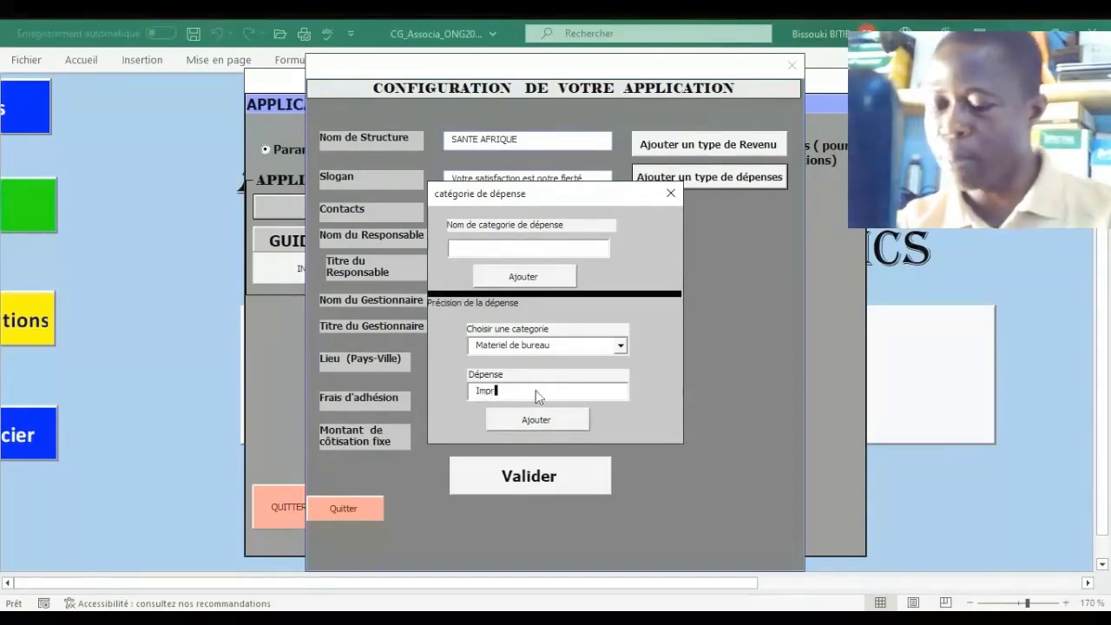
pyautogui.write('iman')
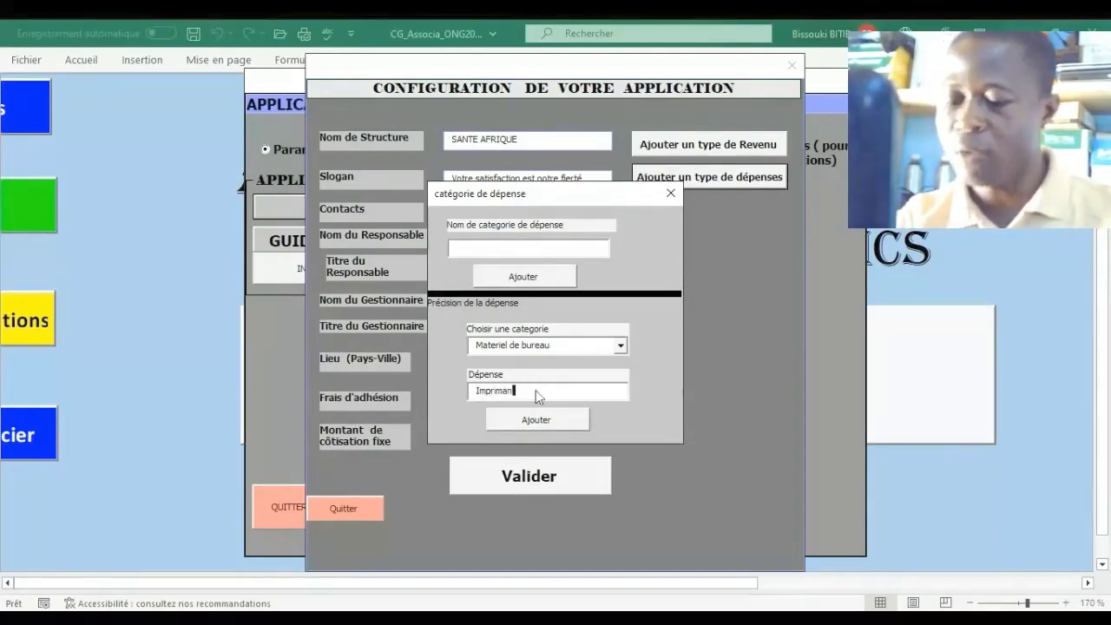
pyautogui.write('te')
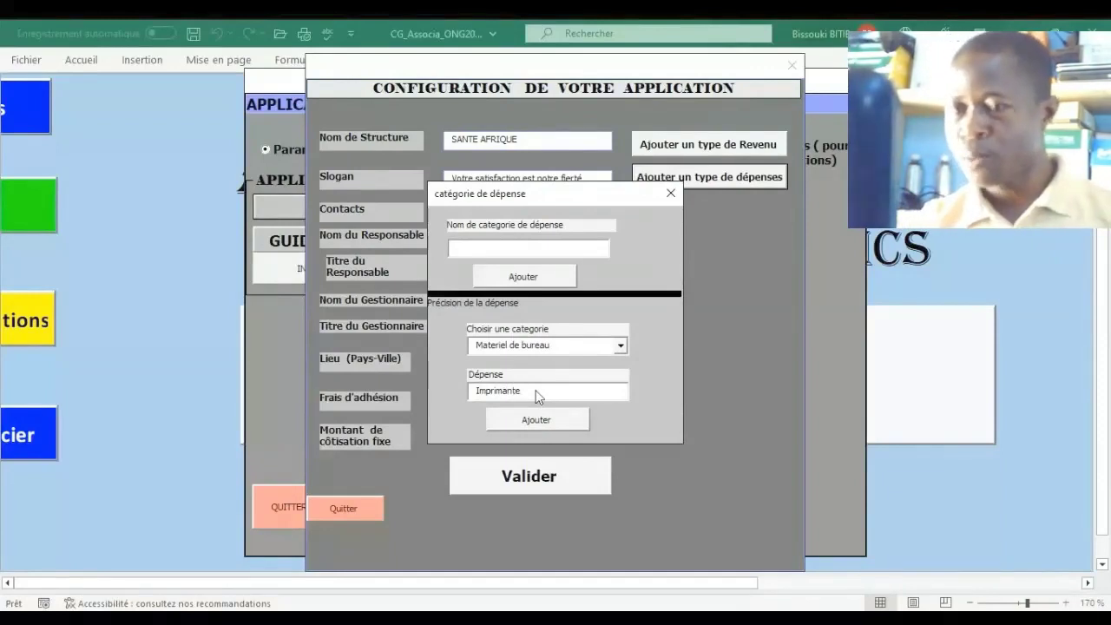
pyautogui.click(553, 422)
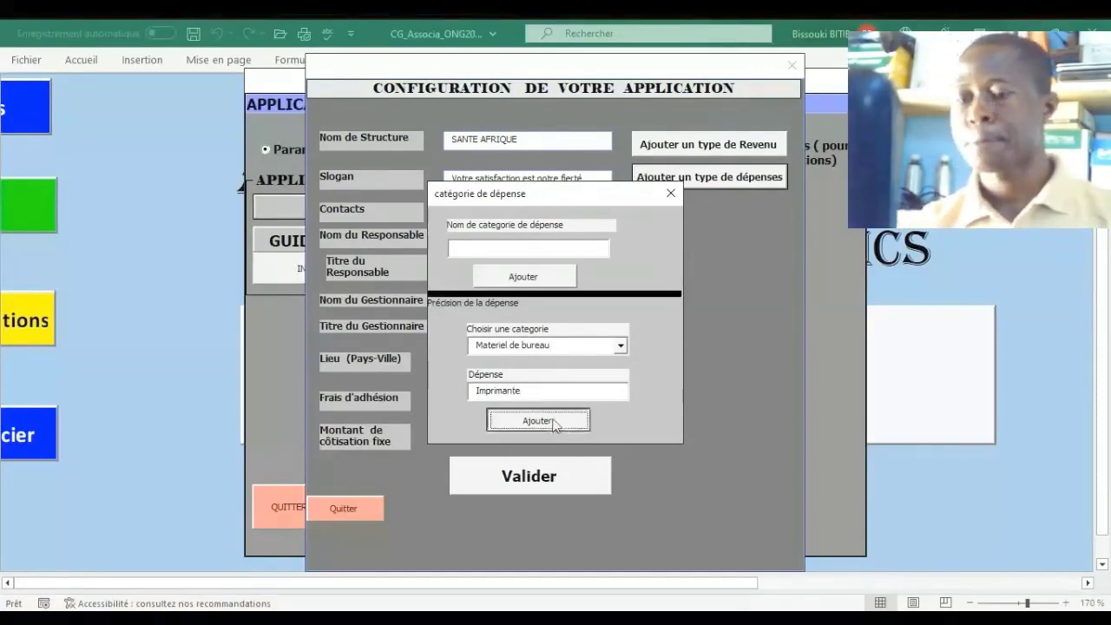
# Choose the category Charges du Personnel and add the expense Salaire normale to it.
pyautogui.click(619, 348)
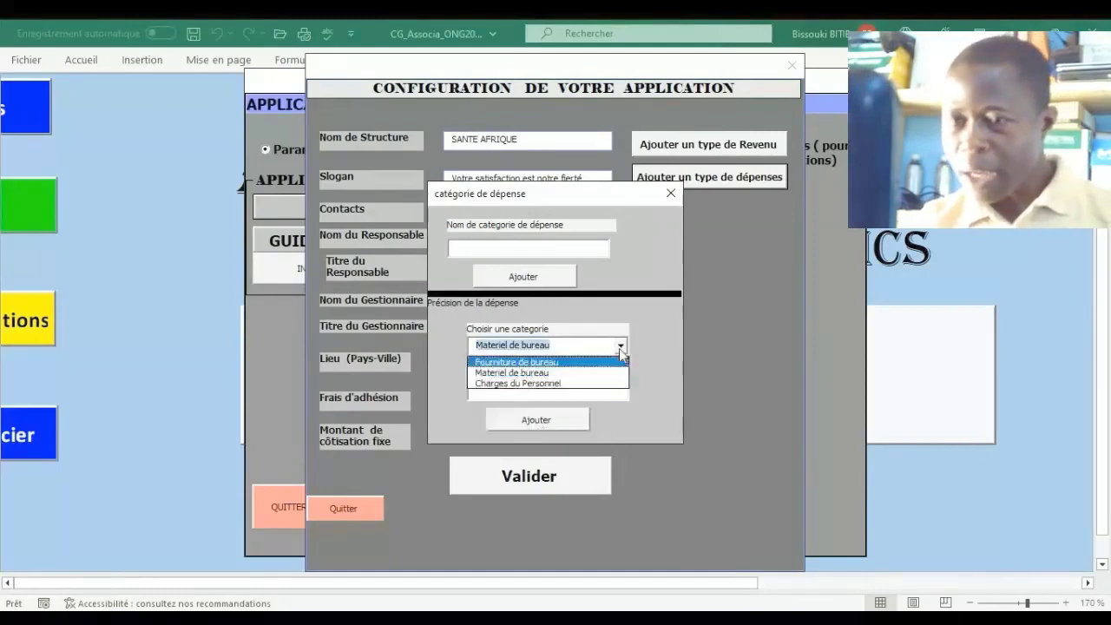
pyautogui.click(575, 383)
pyautogui.click(546, 396)
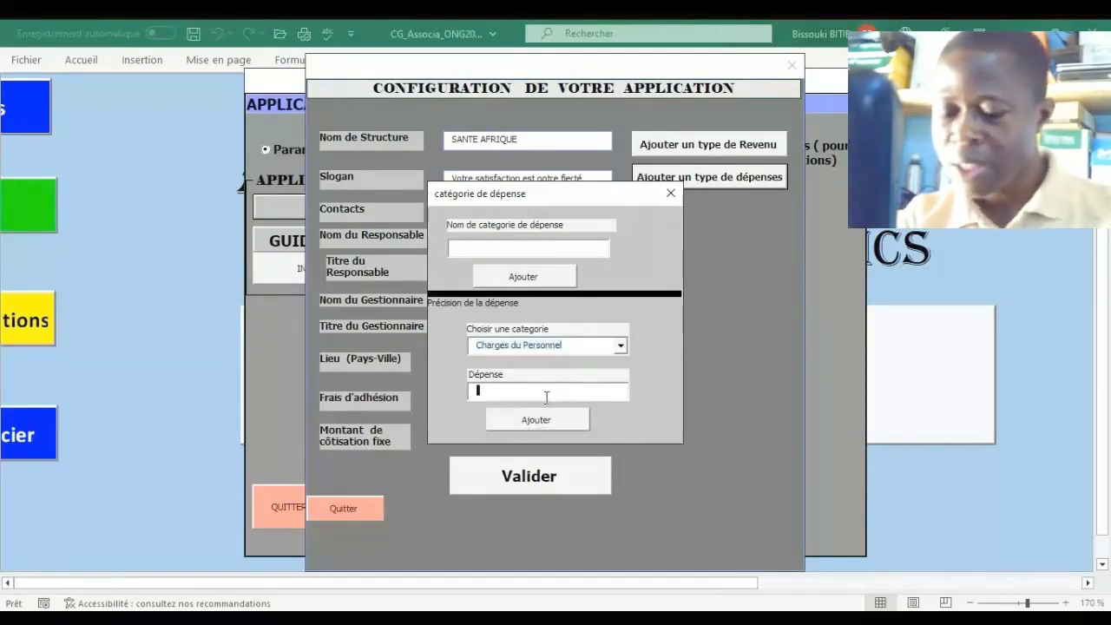
pyautogui.write('Sal')
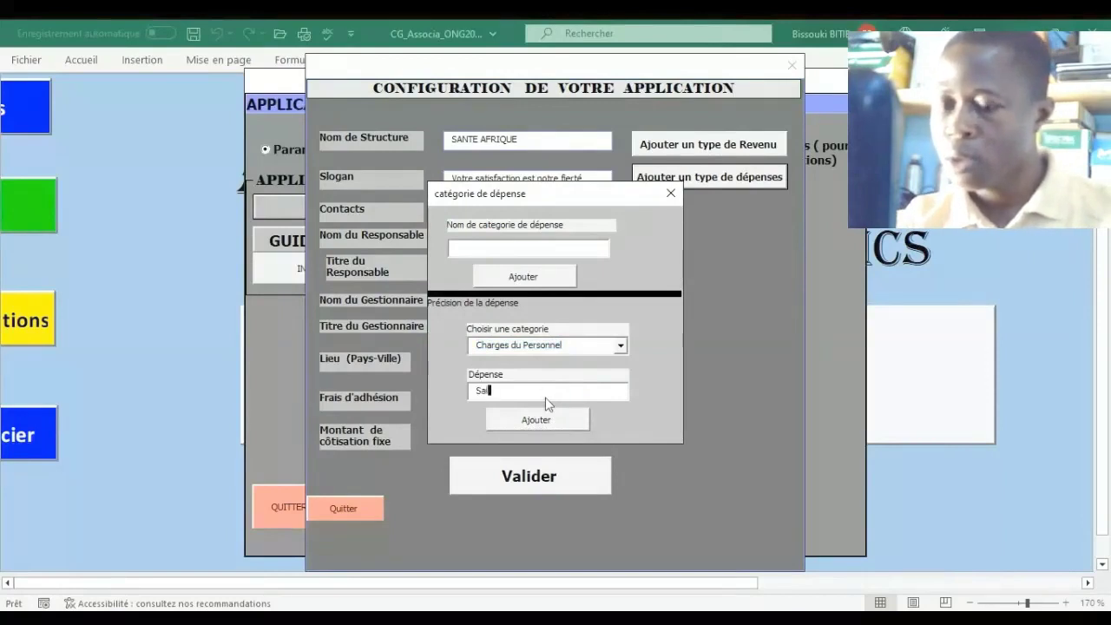
pyautogui.write('aire ')
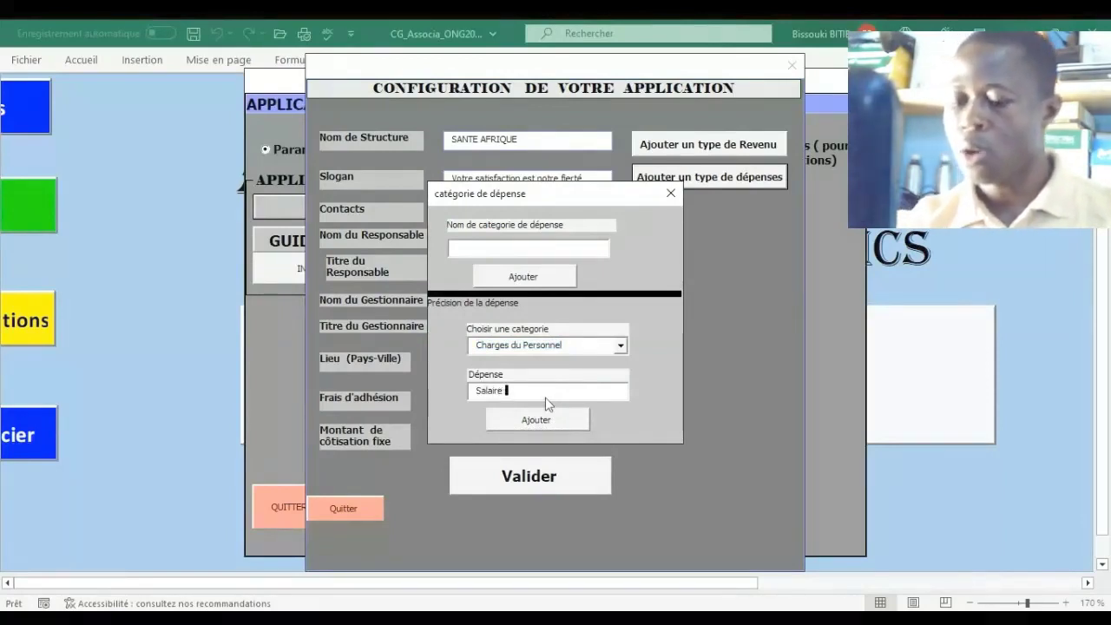
pyautogui.write('nor')
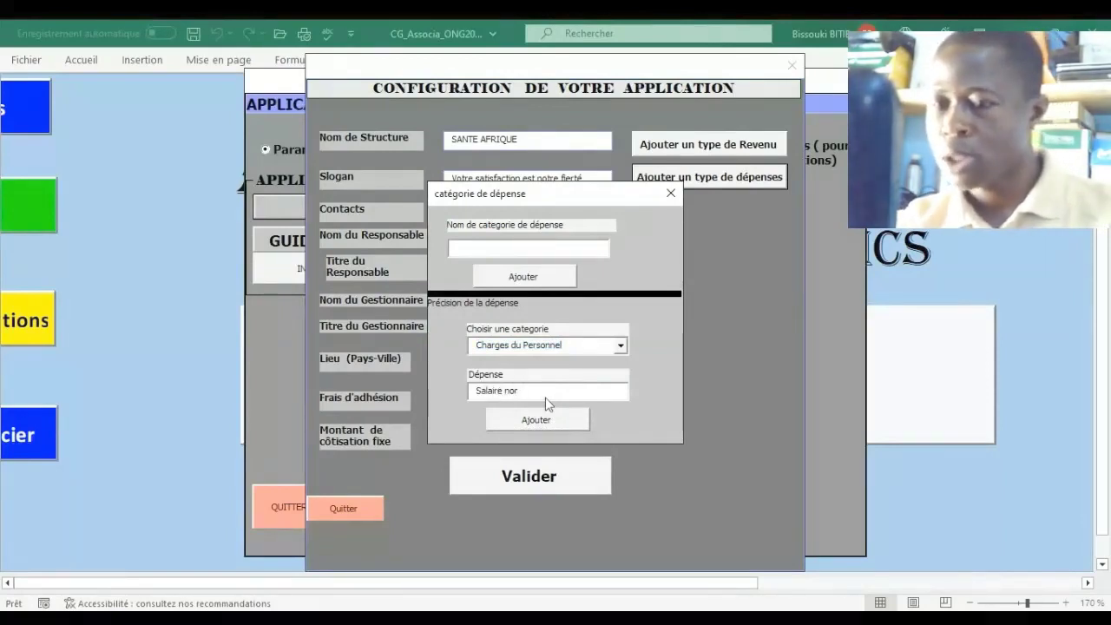
pyautogui.write('male')
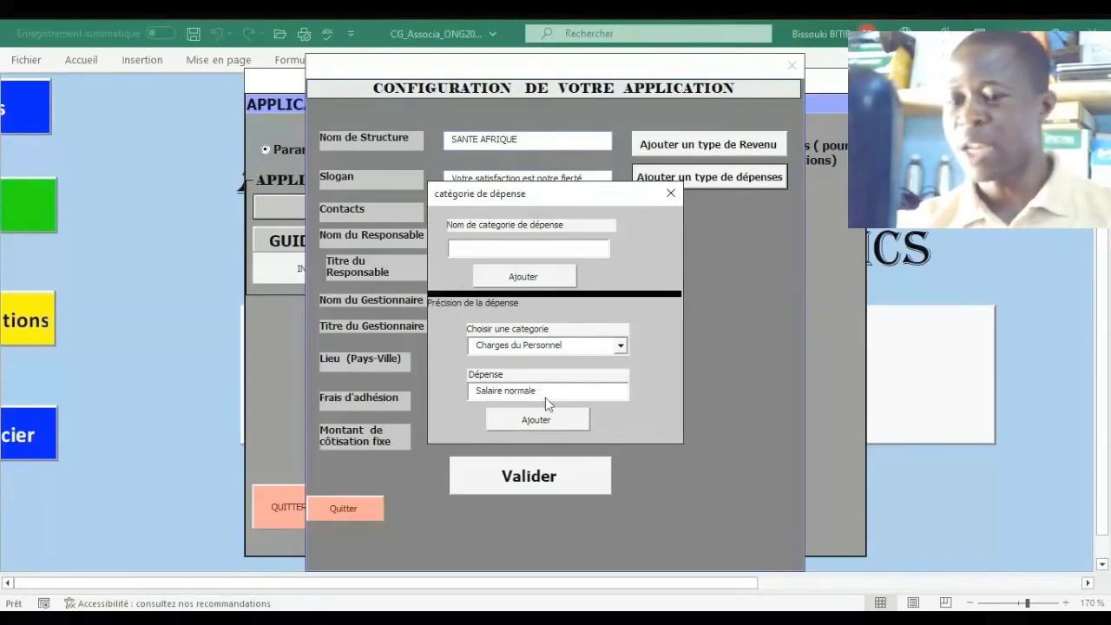
pyautogui.click(553, 423)
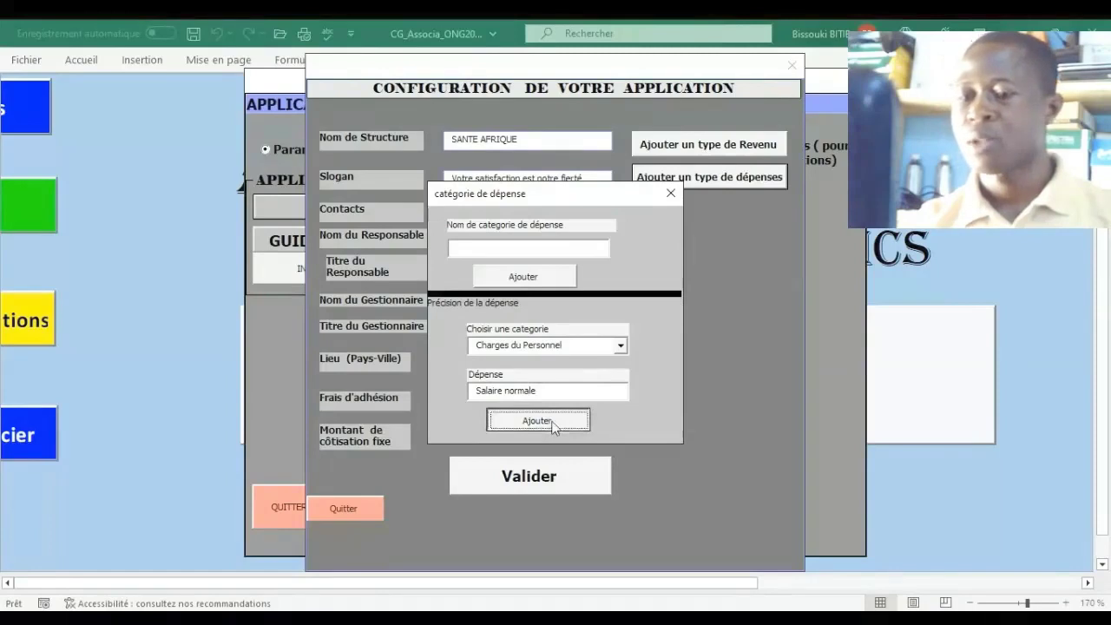
# Add Prime as another expense in the Charges du Personnel category.
pyautogui.click(531, 395)
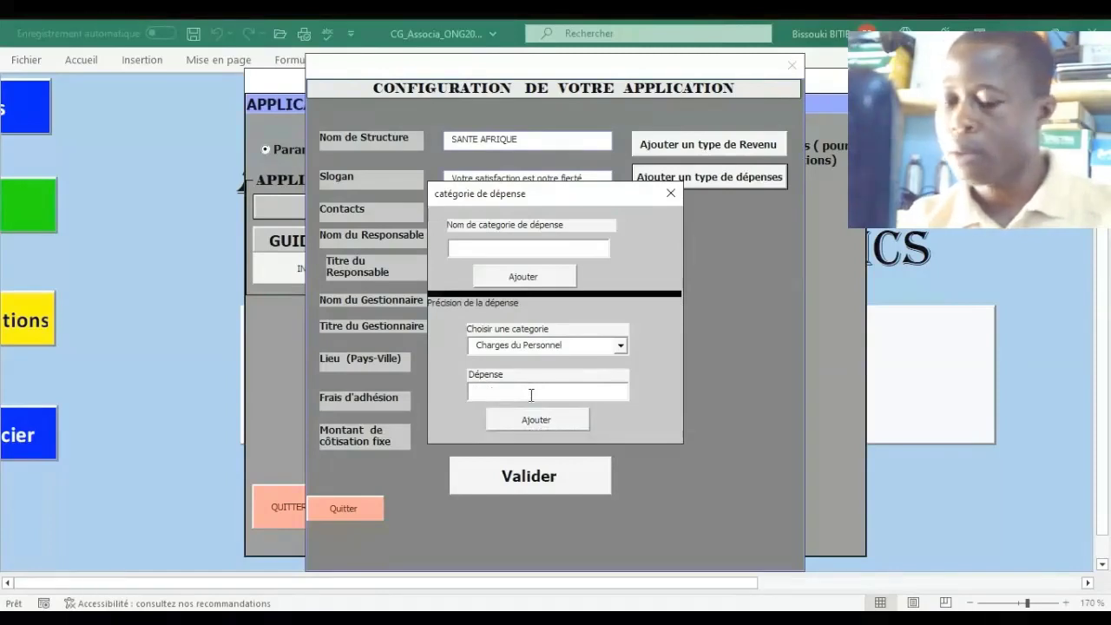
pyautogui.write('Prime')
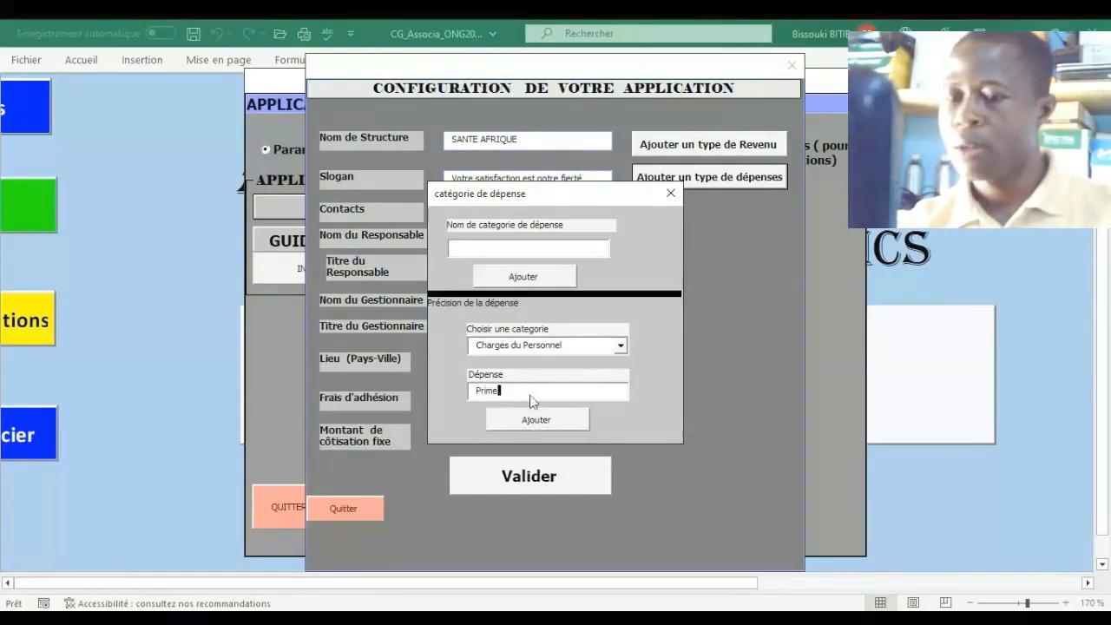
pyautogui.click(551, 421)
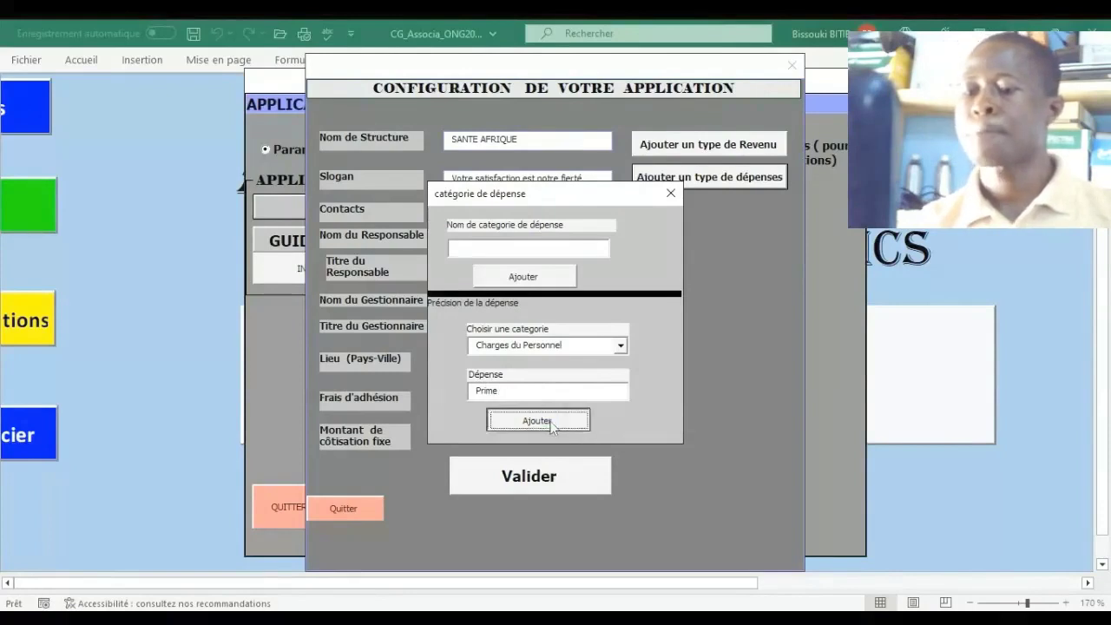
# Add the expense Pour volontaire to the Charges du Personnel category.
pyautogui.click(529, 390)
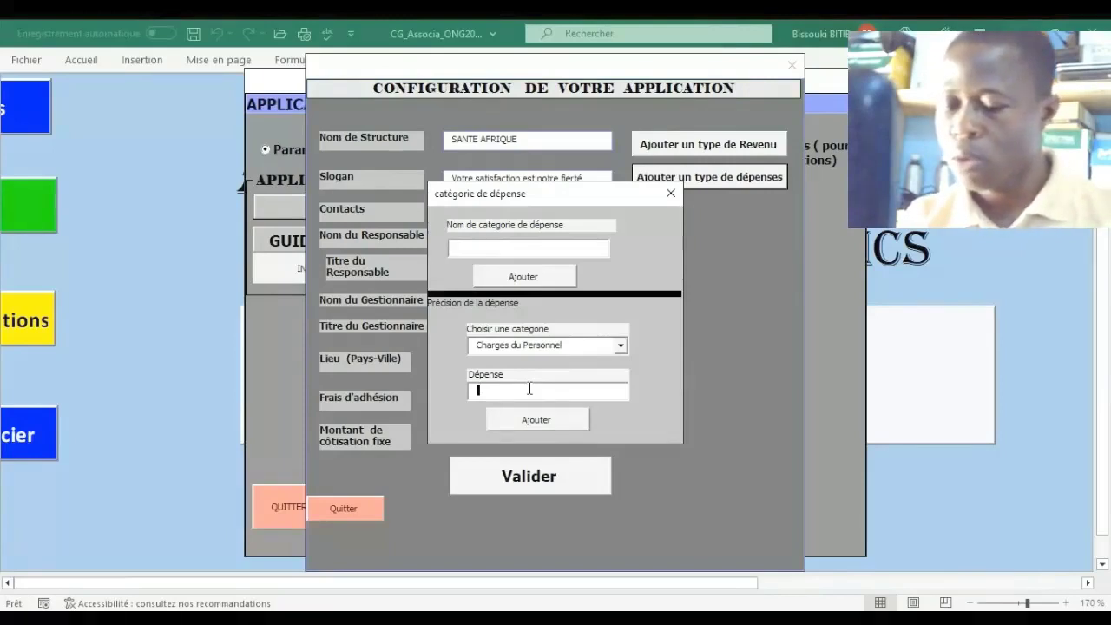
pyautogui.write('Pour volonta')
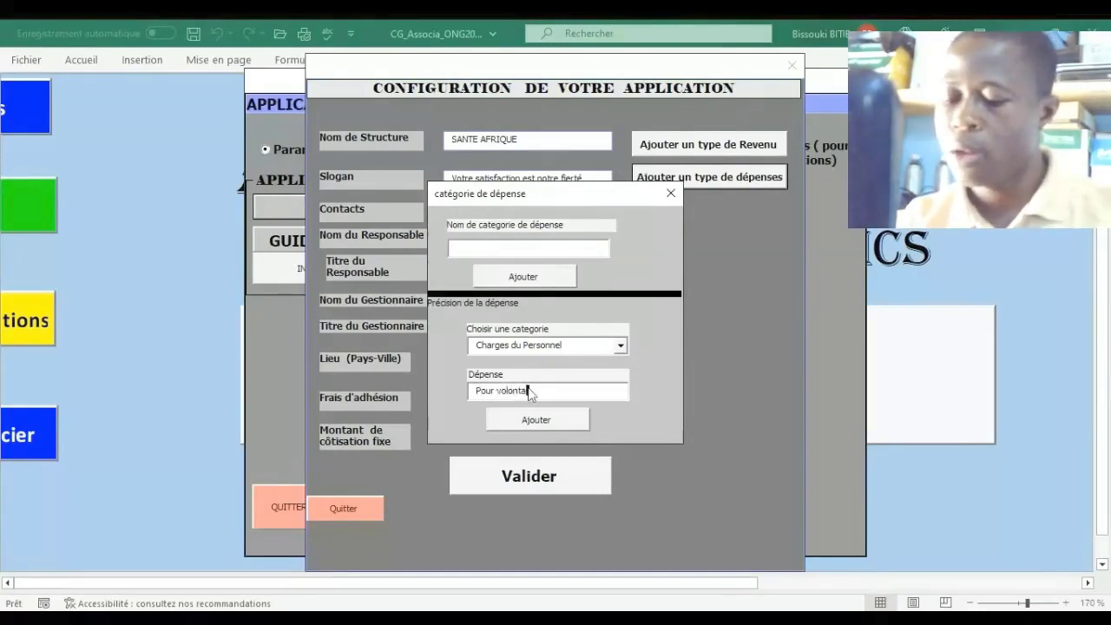
pyautogui.write('ire')
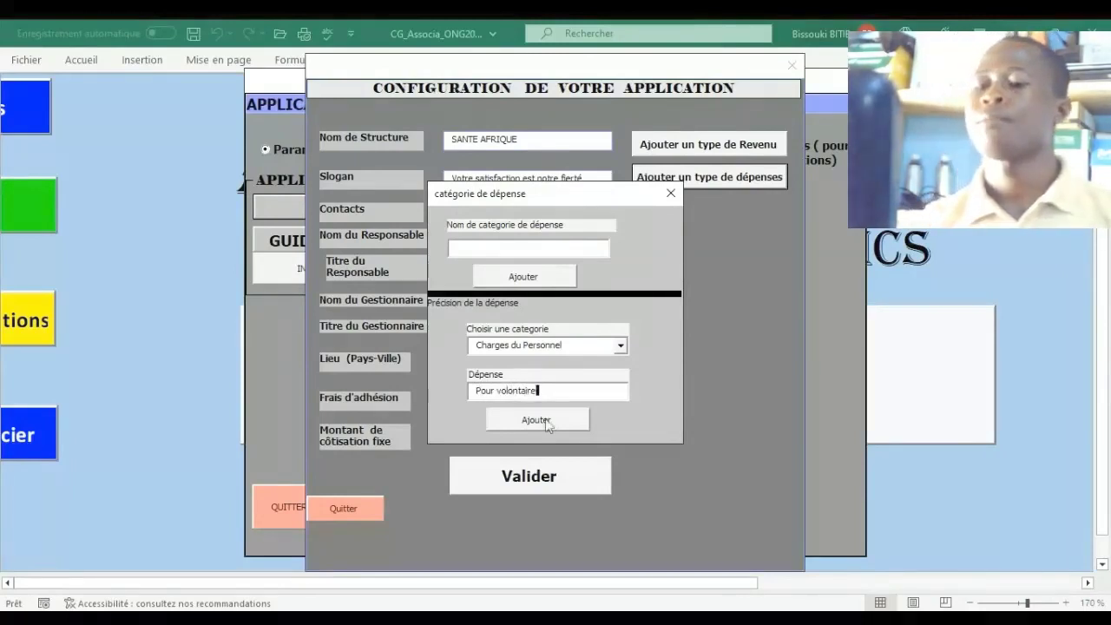
pyautogui.click(547, 423)
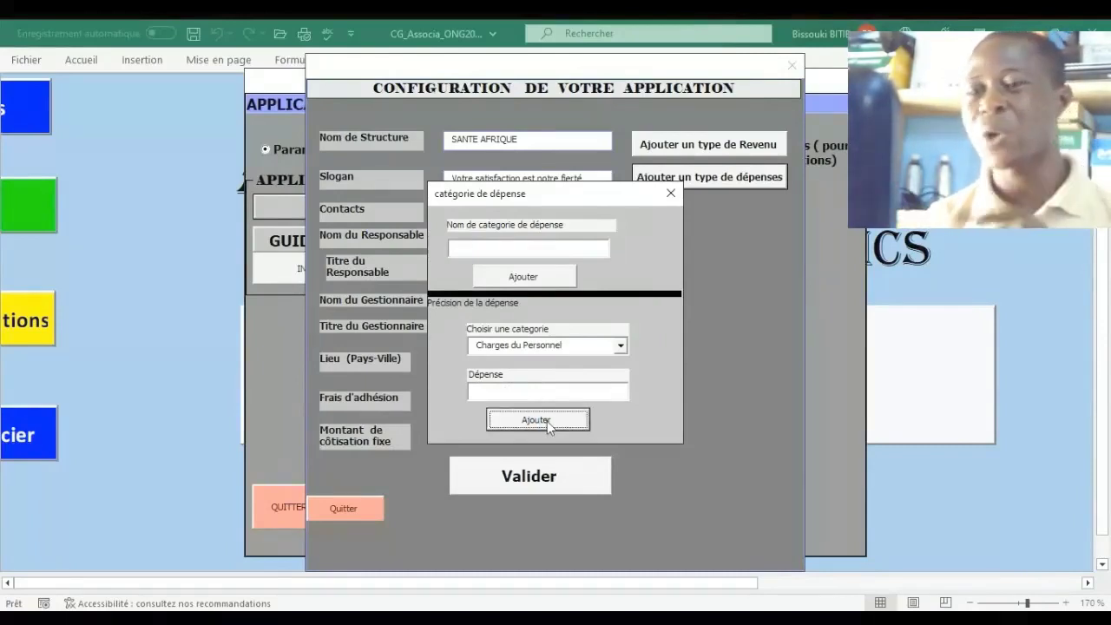
# Close the expense category dialog, the configuration form and the main application form to return to the home sheet.
pyautogui.click(672, 199)
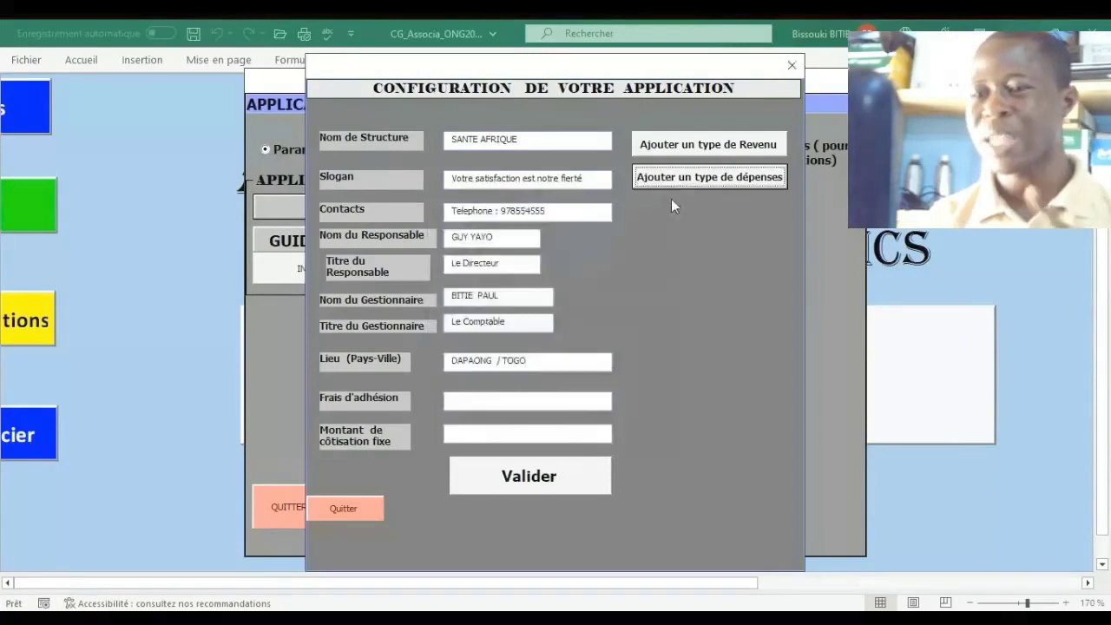
pyautogui.click(793, 66)
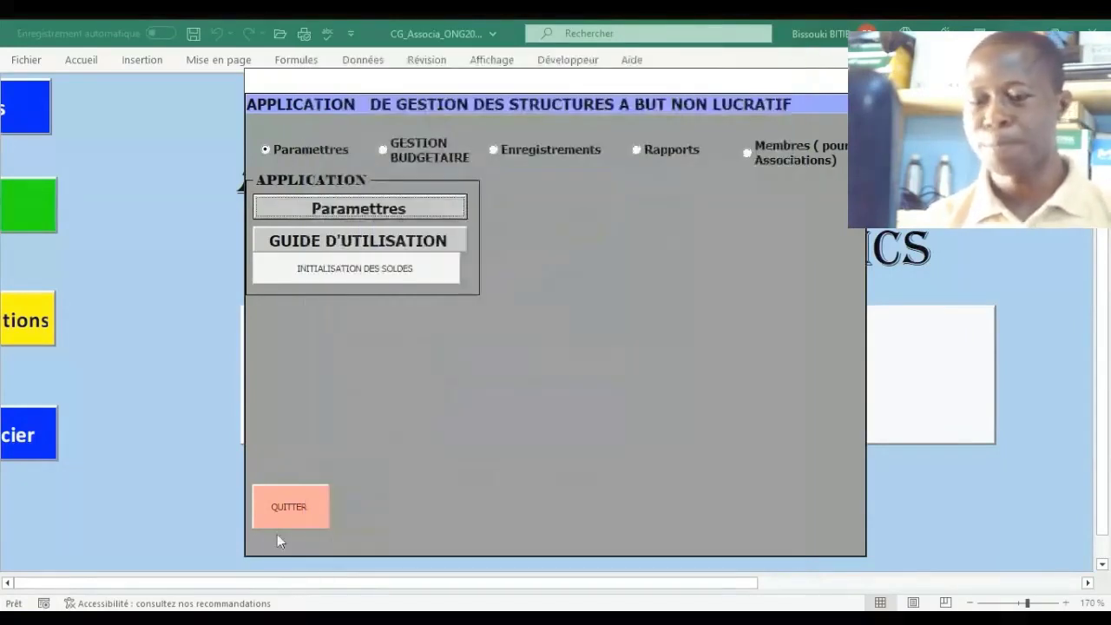
pyautogui.click(290, 513)
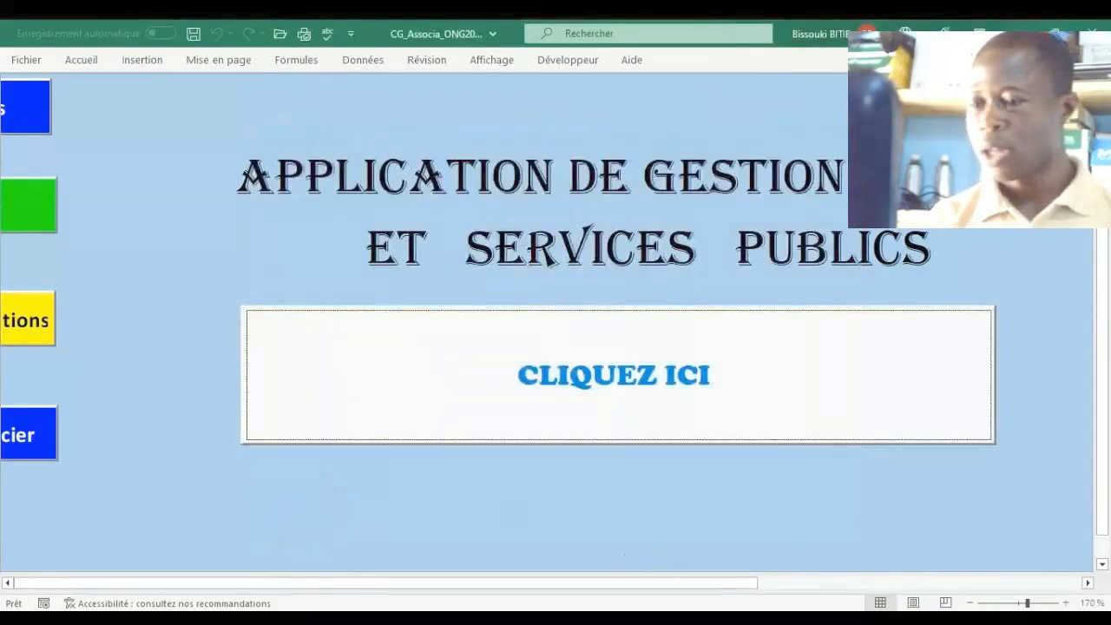
# Open the financial report from the home sheet, declining the update of the reports.
pyautogui.click(186, 473)
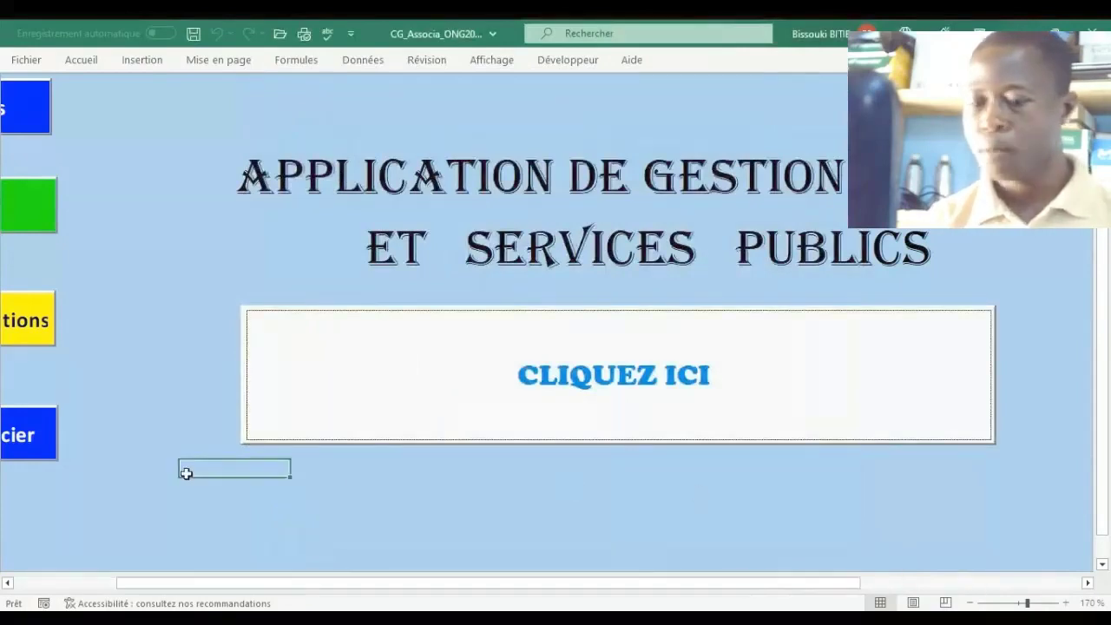
pyautogui.press('Left')
pyautogui.press('Left')
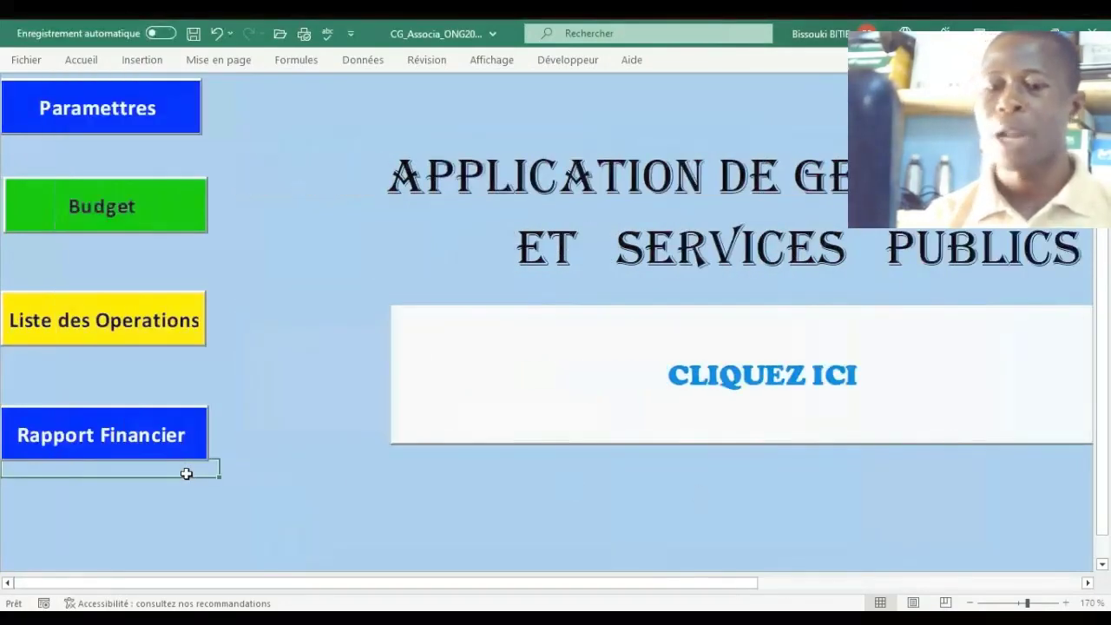
pyautogui.click(130, 443)
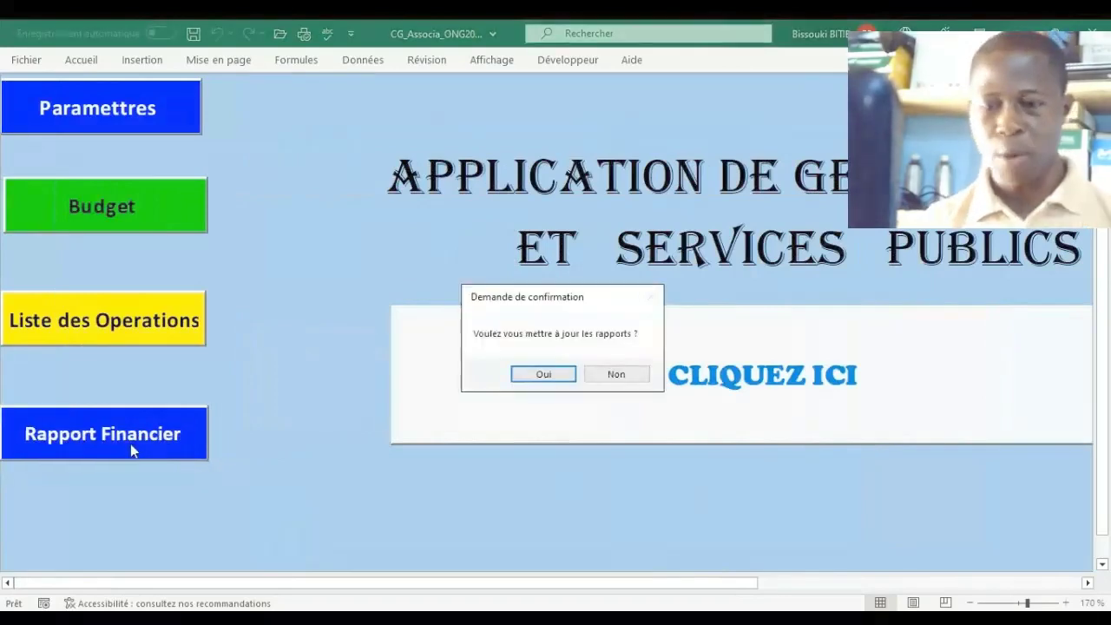
pyautogui.click(627, 377)
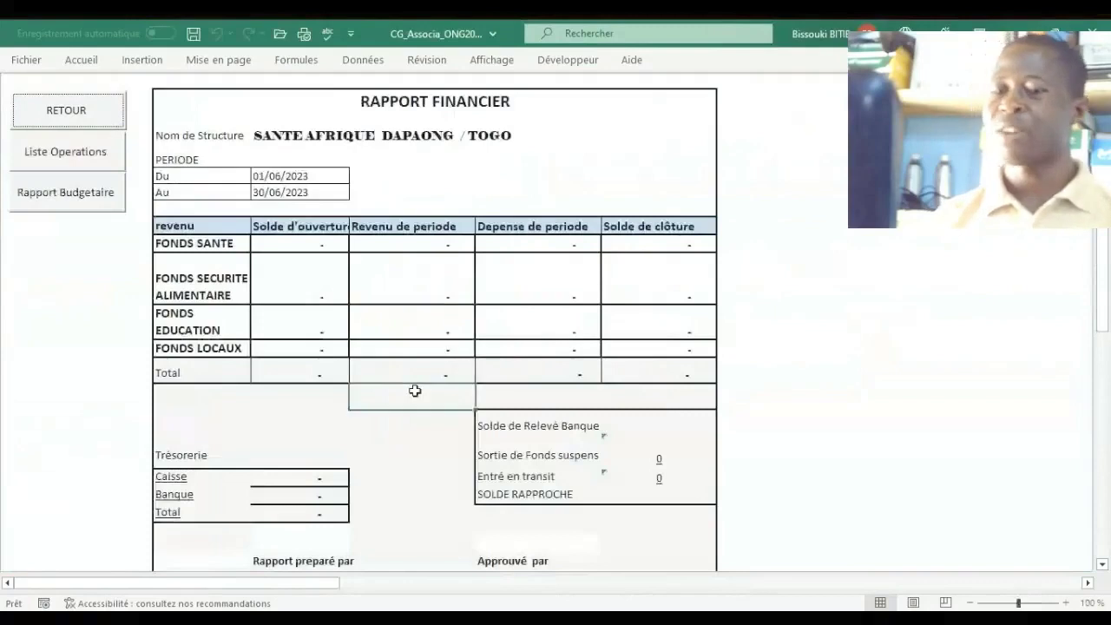
# Inspect the formula behind the opening balance of FONDS LOCAUX in the financial report, leaving it as it is.
pyautogui.click(414, 390)
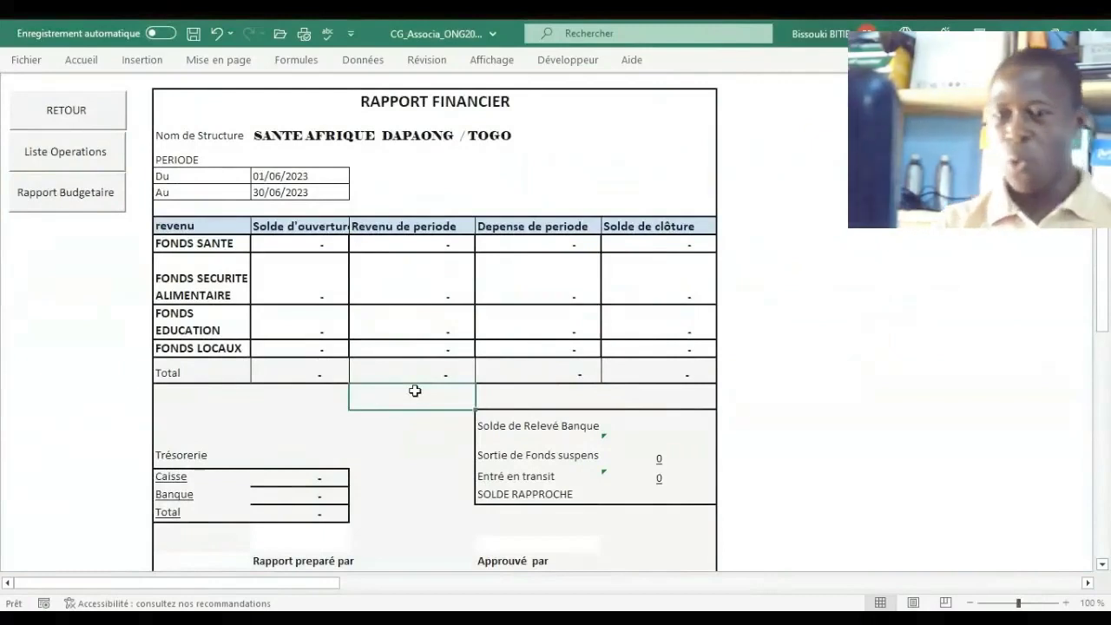
pyautogui.click(302, 347)
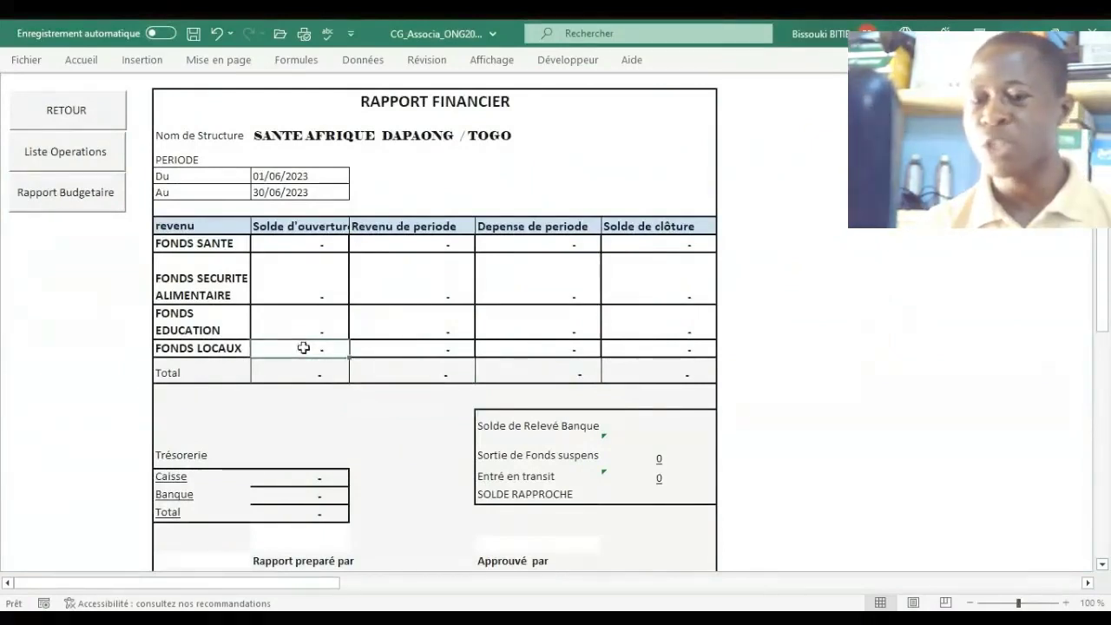
pyautogui.doubleClick(304, 347)
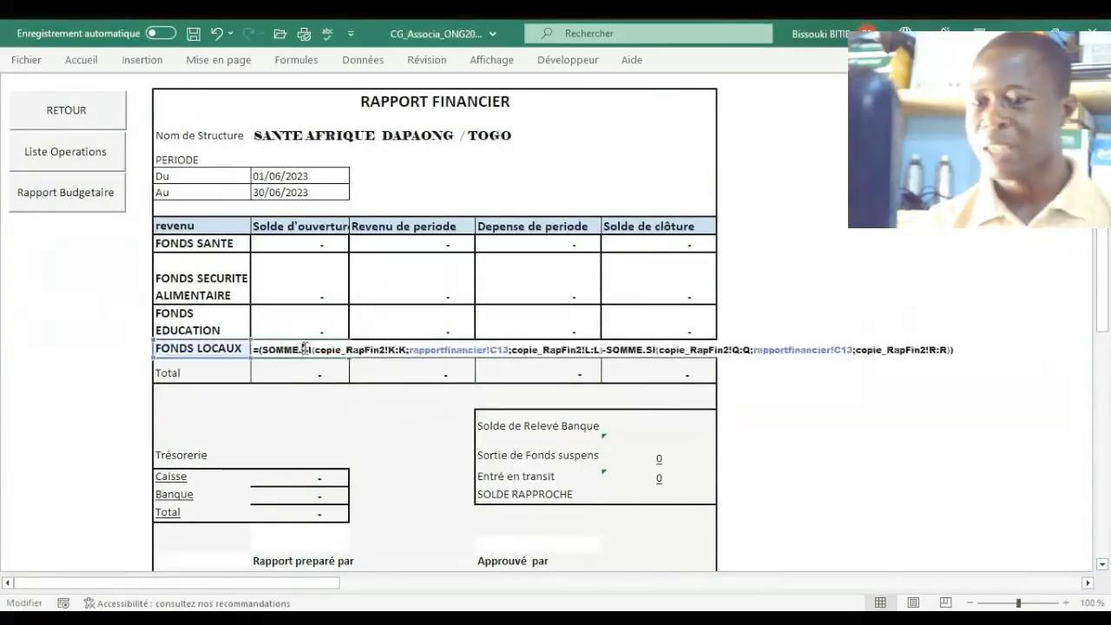
pyautogui.doubleClick(304, 348)
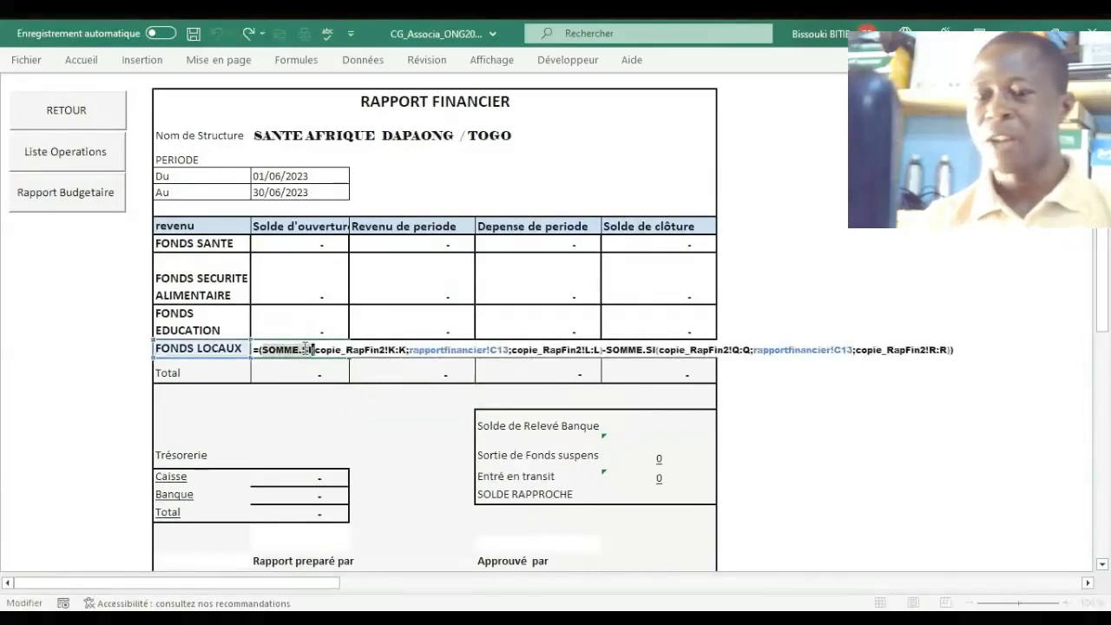
pyautogui.press('Return')
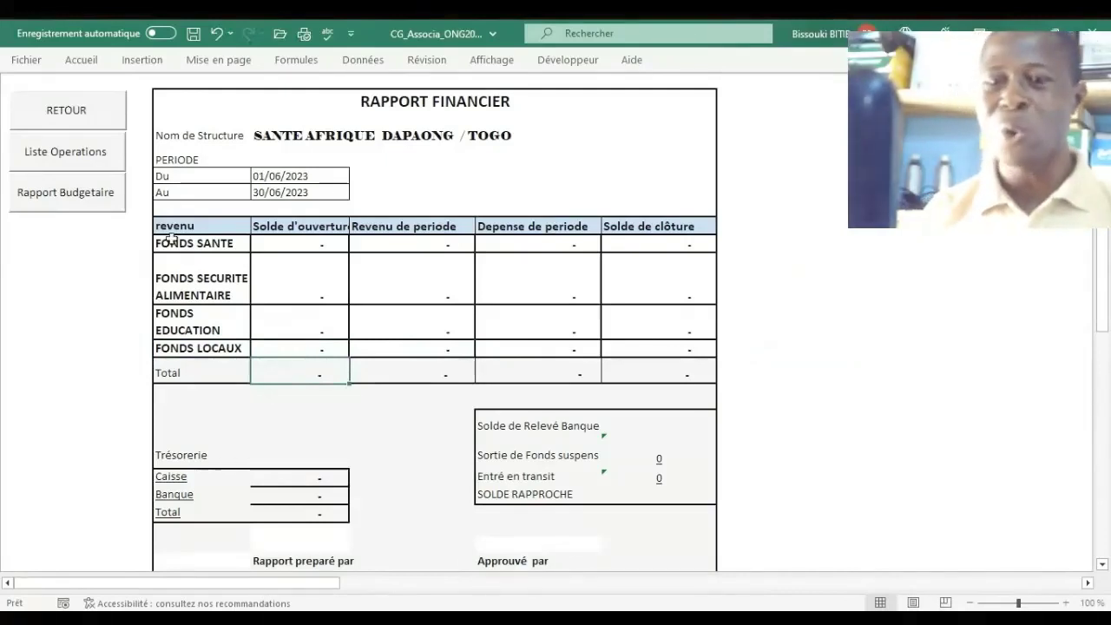
# Open the budget report from the financial report and look through it up to its heading.
pyautogui.click(88, 197)
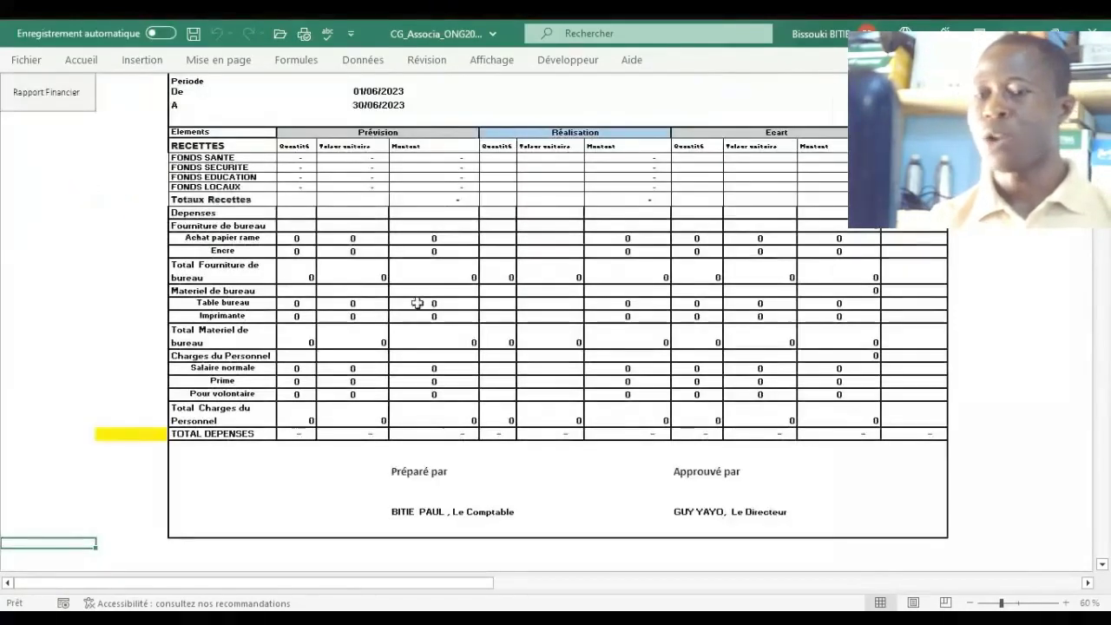
pyautogui.click(417, 303)
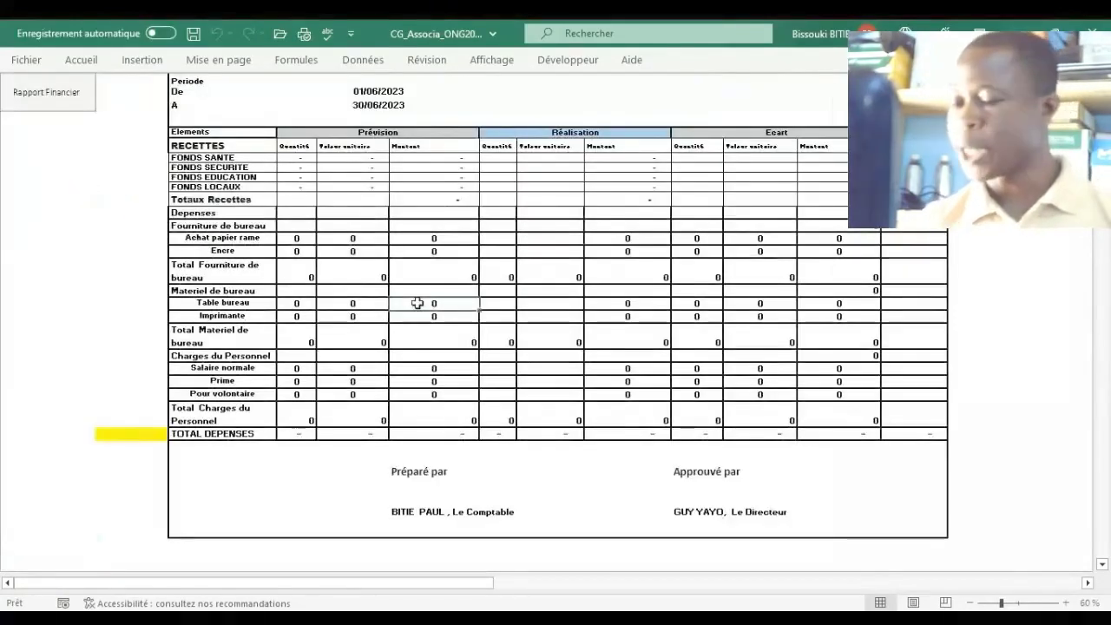
pyautogui.press('Up')
pyautogui.press('Up')
pyautogui.press('Up')
pyautogui.press('Up')
pyautogui.press('Up')
pyautogui.press('Up')
pyautogui.press('Up')
pyautogui.press('Up')
pyautogui.press('Up')
pyautogui.press('Up')
pyautogui.press('Up')
pyautogui.press('Up')
pyautogui.press('Up')
pyautogui.press('Up')
pyautogui.press('Up')
pyautogui.press('Up')
pyautogui.press('Up')
pyautogui.press('Up')
pyautogui.press('Up')
pyautogui.press('Up')
pyautogui.press('Up')
pyautogui.press('Up')
pyautogui.press('Up')
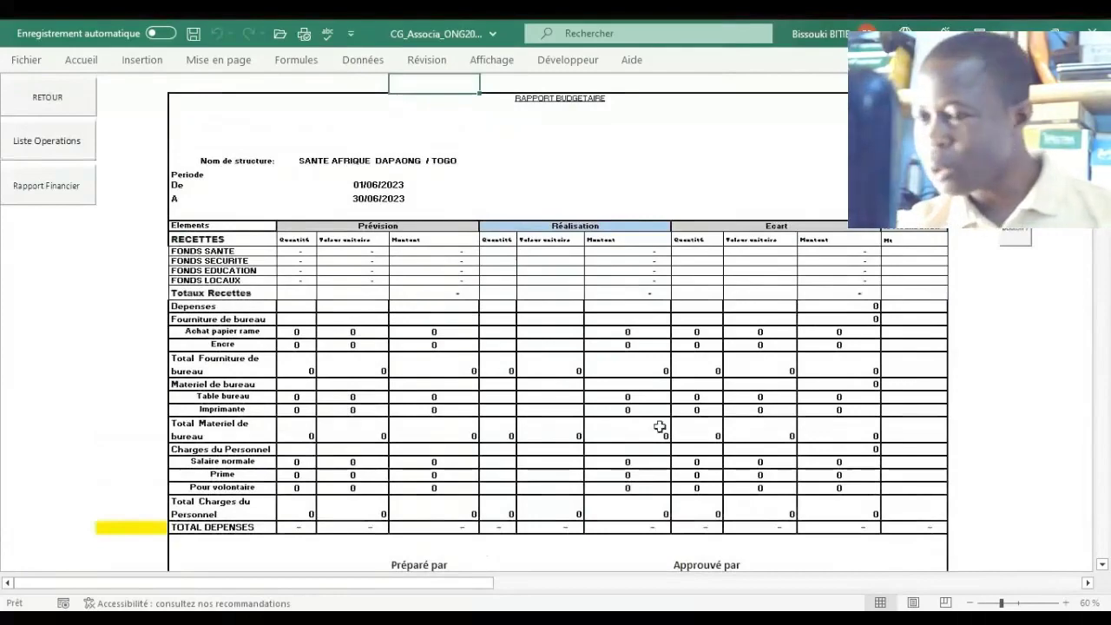
# Enlarge the budget report to 80% and review its Prévision and Réalisation columns.
pyautogui.click(1064, 603)
pyautogui.click(1064, 603)
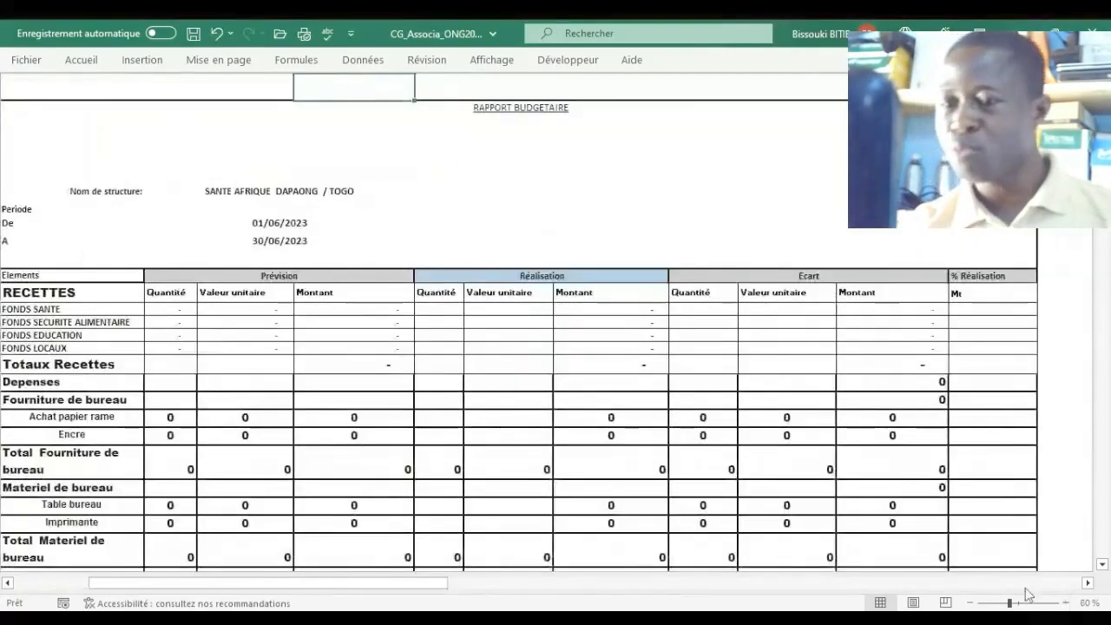
pyautogui.click(585, 379)
pyautogui.press('Left')
pyautogui.press('Left')
pyautogui.press('Left')
pyautogui.press('Left')
pyautogui.press('Left')
pyautogui.press('Left')
pyautogui.press('Left')
pyautogui.press('Left')
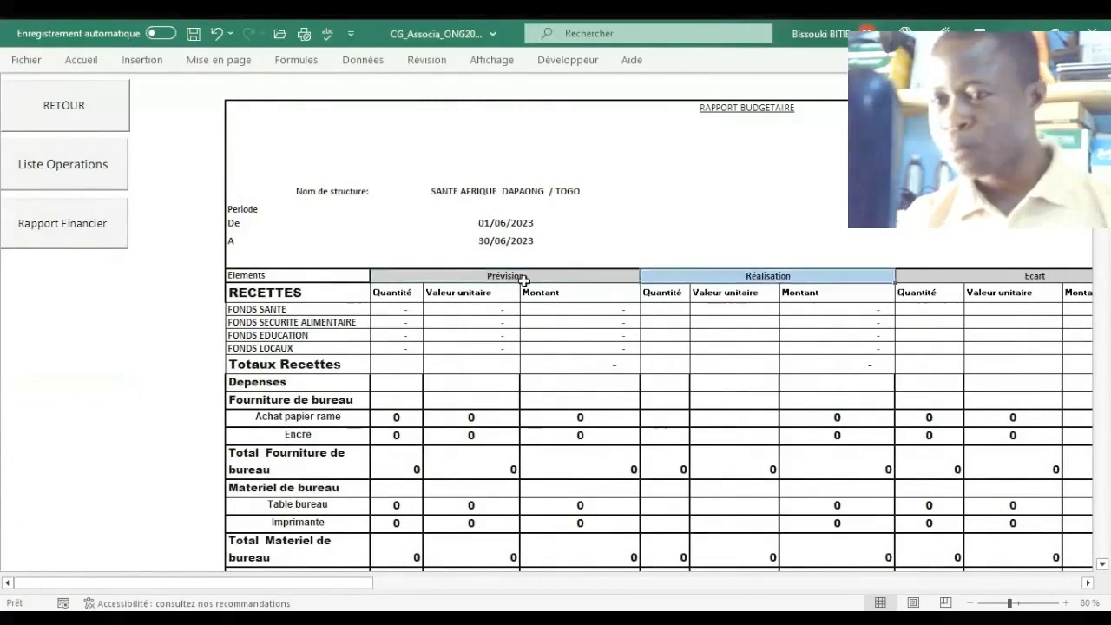
# Review the budget report's Ecart and % Réalisation columns and the expense lines under Fourniture de bureau.
pyautogui.hscroll(3, 524, 280)
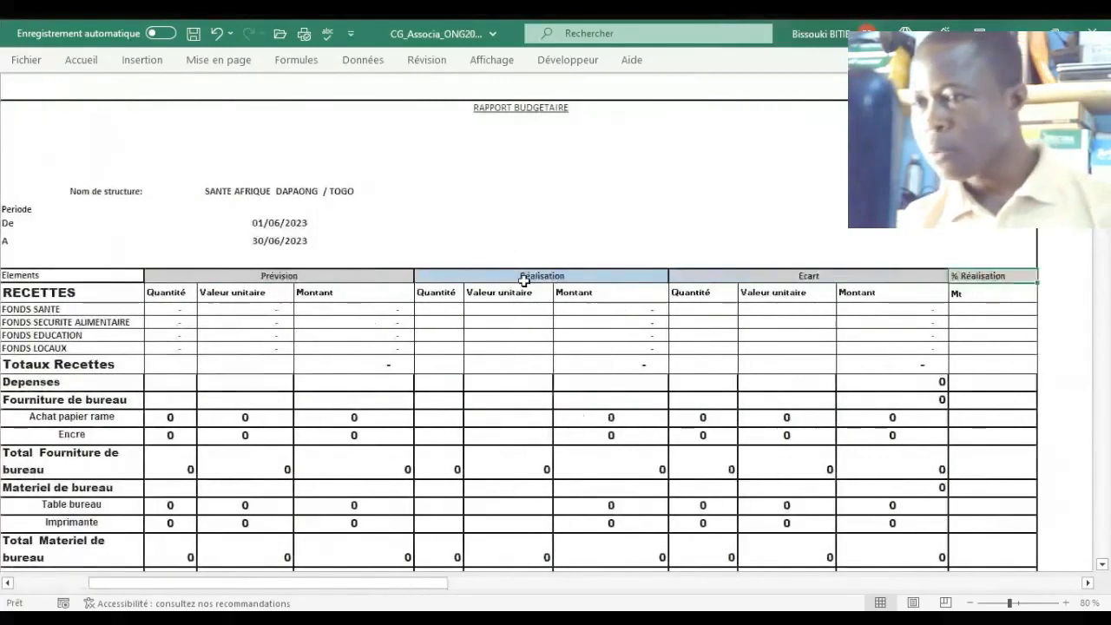
pyautogui.click(941, 300)
pyautogui.press('Left')
pyautogui.press('Left')
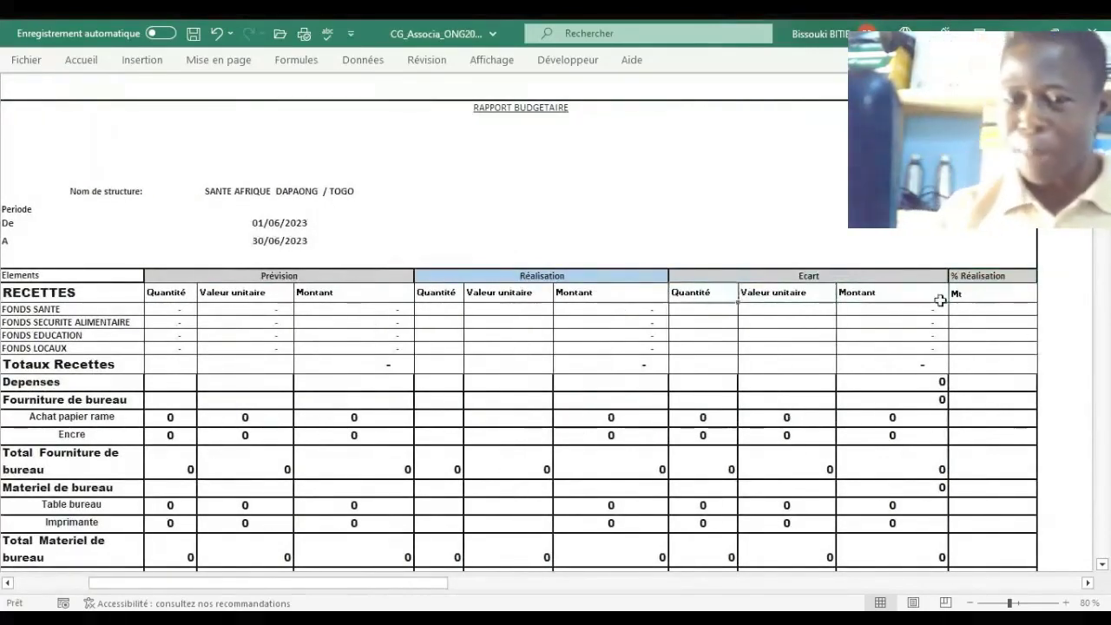
pyautogui.press('Home')
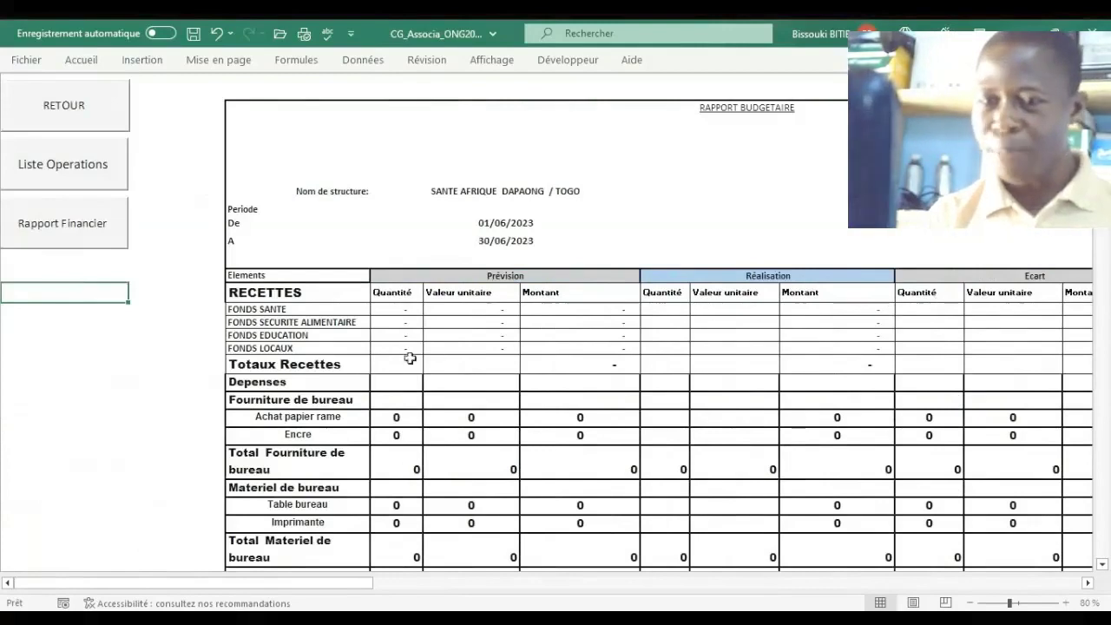
pyautogui.click(296, 381)
pyautogui.click(290, 416)
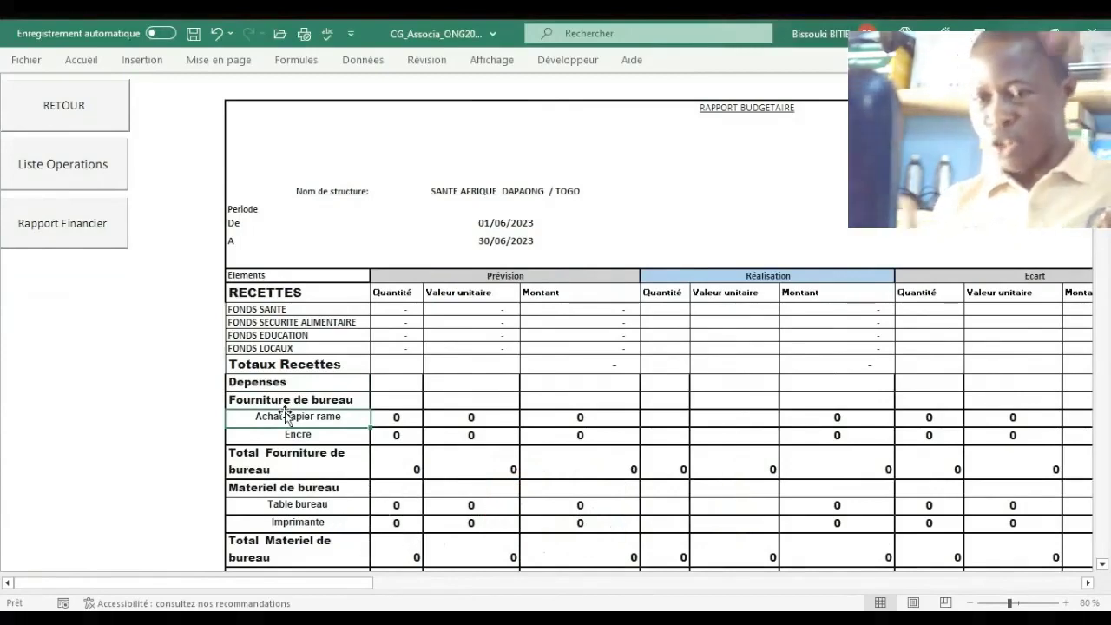
# Review the budget report from the Fourniture de bureau lines, with the whole report in view at 50%, back to its heading.
pyautogui.press('Down')
pyautogui.press('Down')
pyautogui.press('Down')
pyautogui.press('Down')
pyautogui.press('Down')
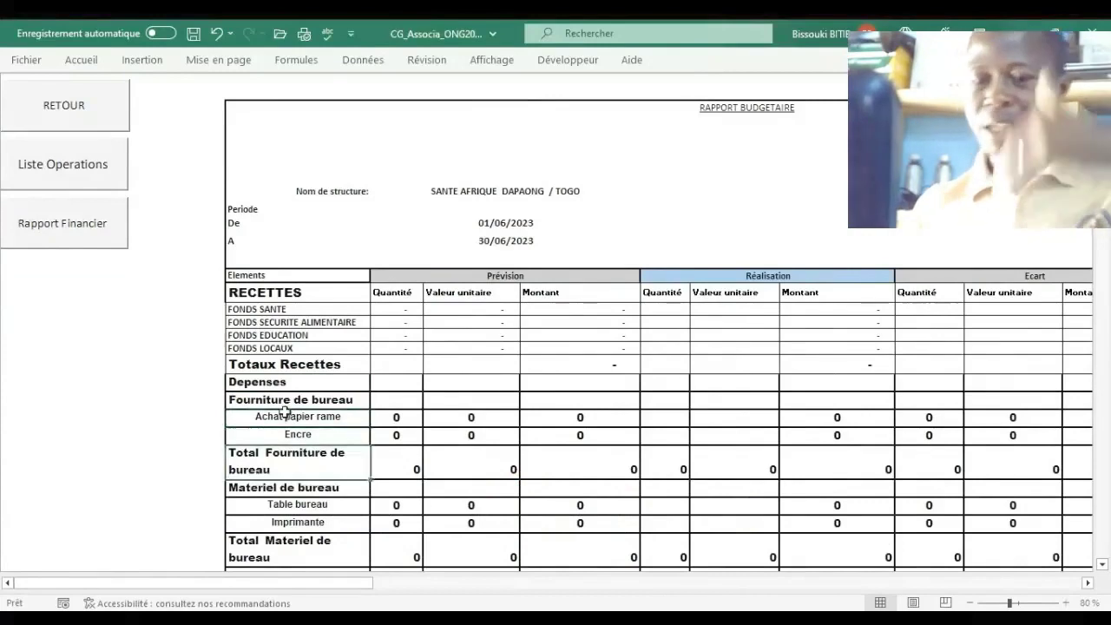
pyautogui.press('Down')
pyautogui.press('Down')
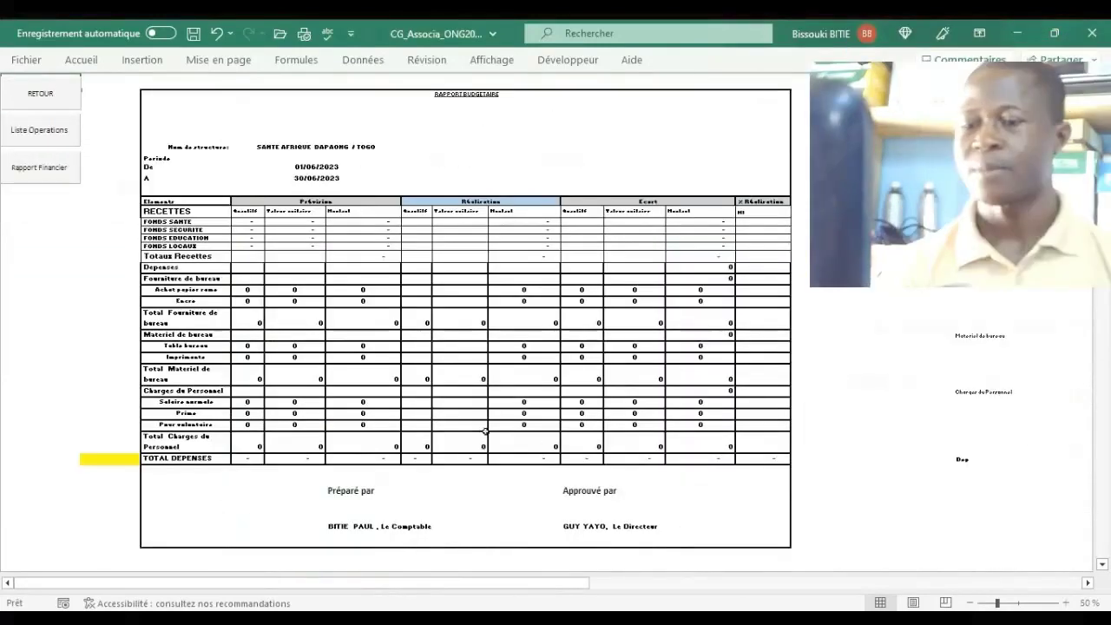
pyautogui.click(413, 284)
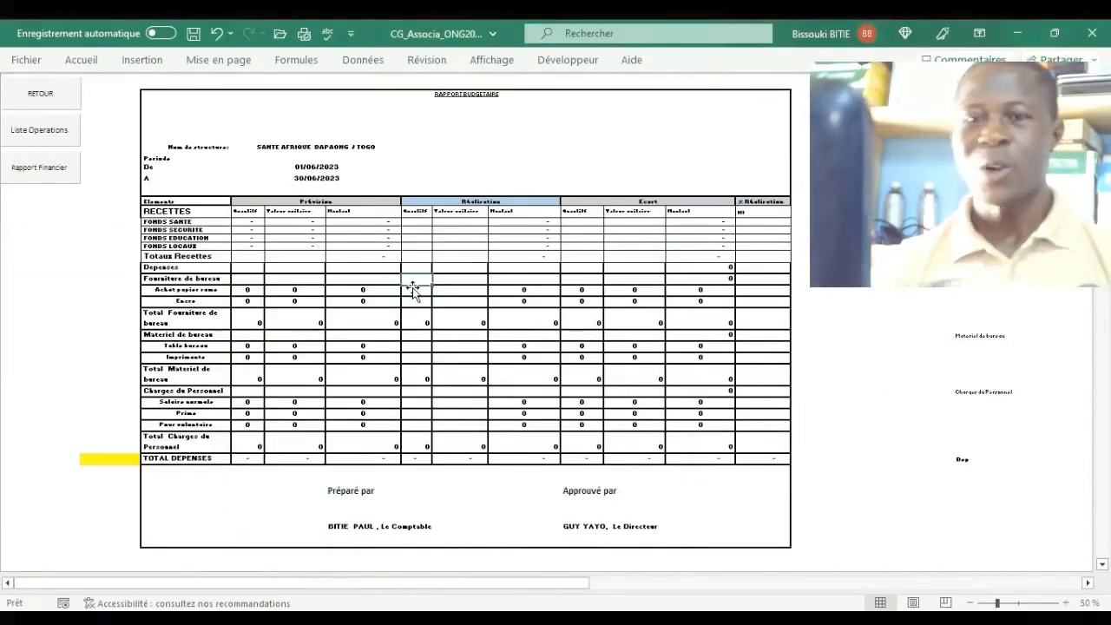
pyautogui.hotkey('ctrl', 'Up')
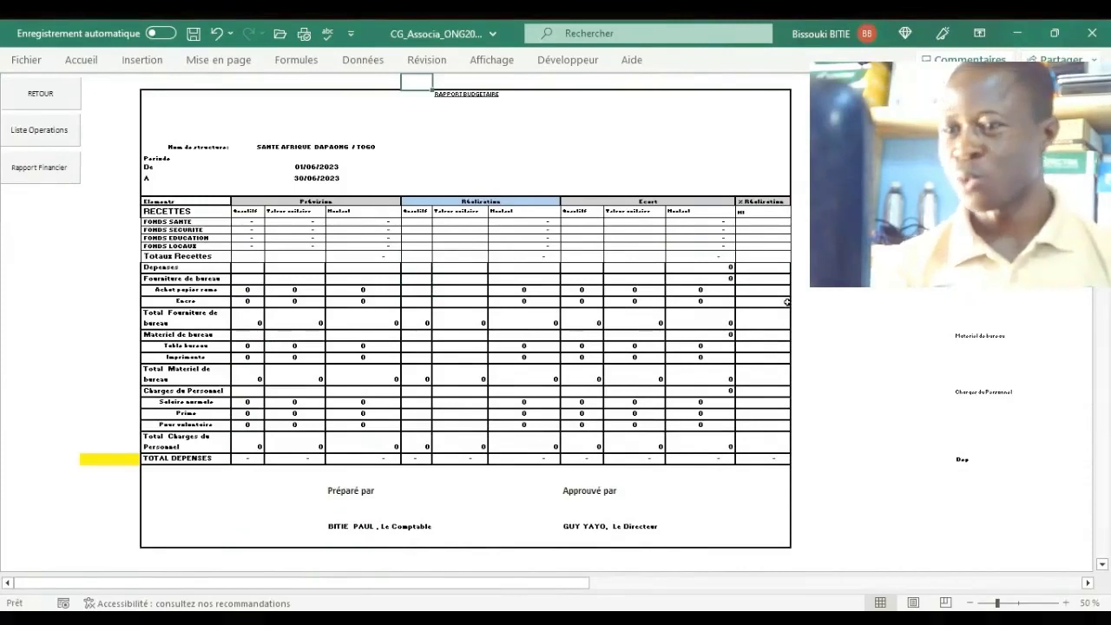
# Enlarge the budget report to 100% and inspect the formulas in the Valeur unitaire and Montant cells of the Ecart columns.
pyautogui.click(1065, 602)
pyautogui.click(1066, 603)
pyautogui.click(1065, 602)
pyautogui.click(1066, 602)
pyautogui.click(1065, 602)
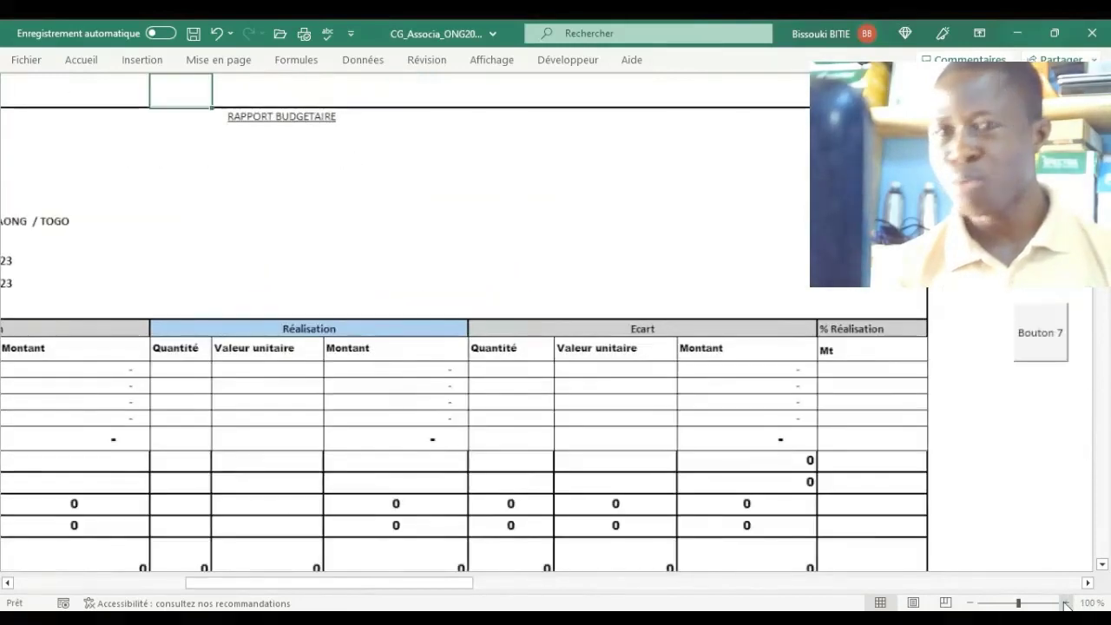
pyautogui.click(600, 404)
pyautogui.click(600, 415)
pyautogui.click(590, 402)
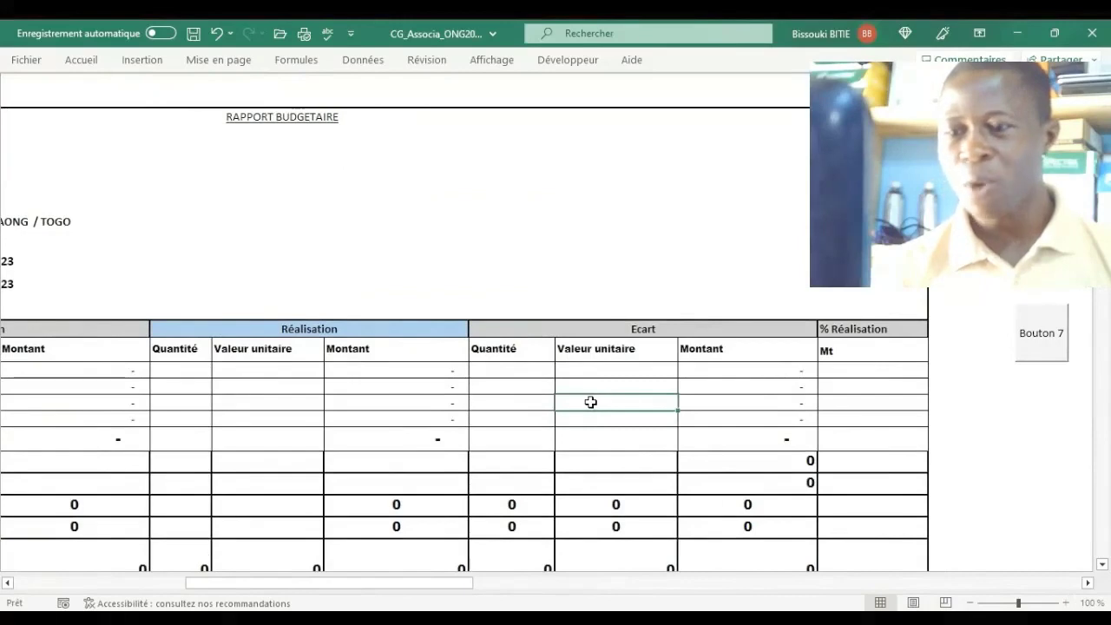
pyautogui.press('F2')
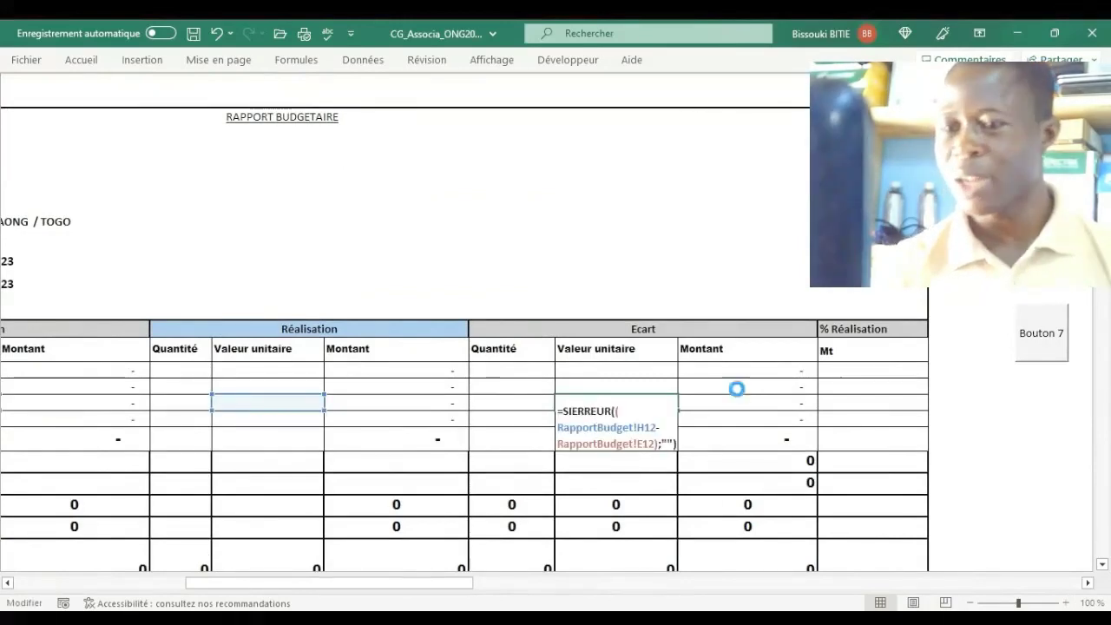
pyautogui.press('Return')
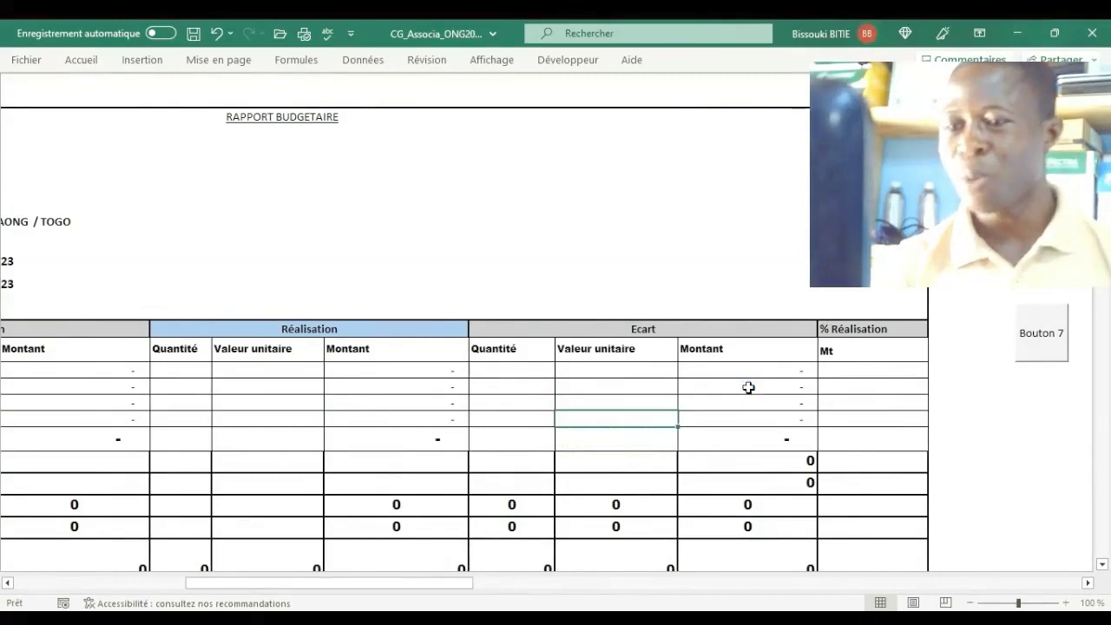
pyautogui.doubleClick(749, 387)
pyautogui.press('Return')
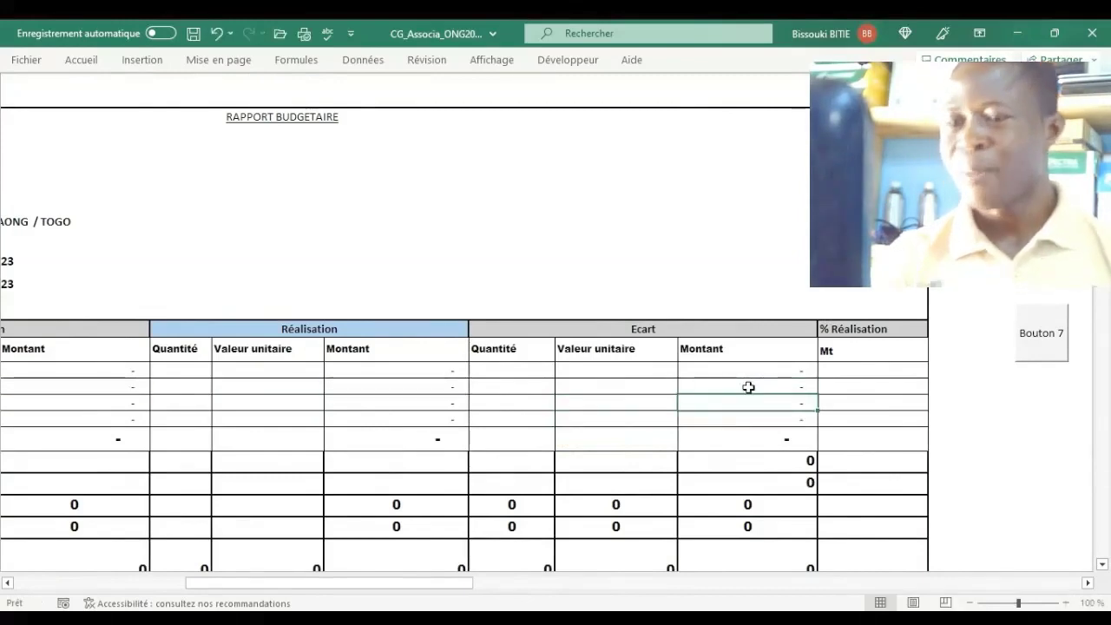
# Go back from the budget report to the home page and open the operational budget, declining the report update.
pyautogui.click(526, 270)
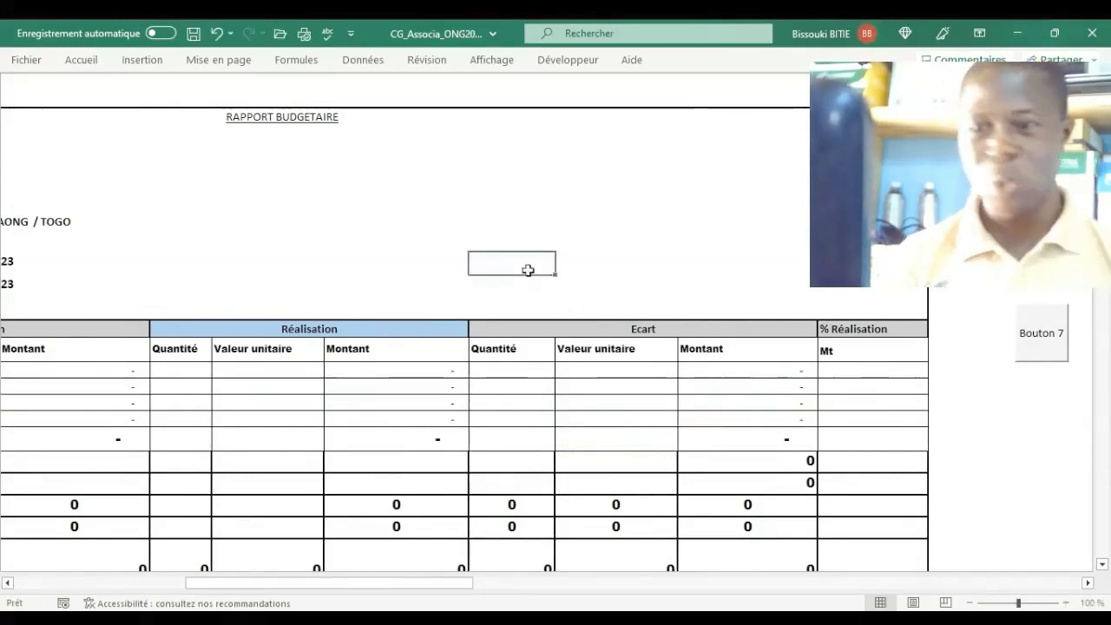
pyautogui.press('Left')
pyautogui.press('Left')
pyautogui.press('Left')
pyautogui.press('Left')
pyautogui.press('Left')
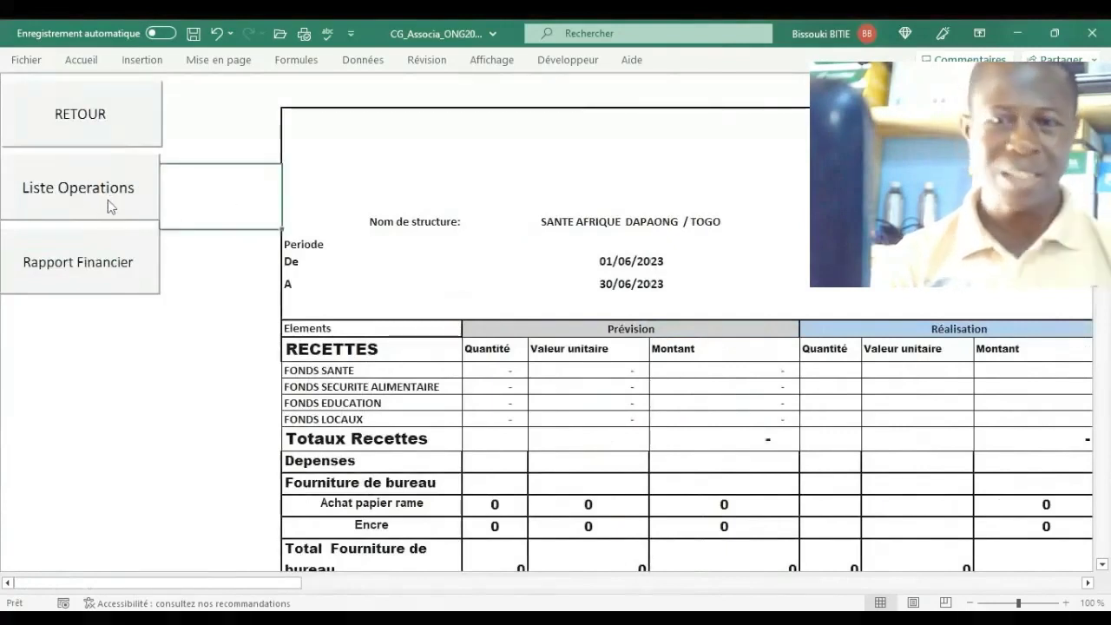
pyautogui.click(98, 124)
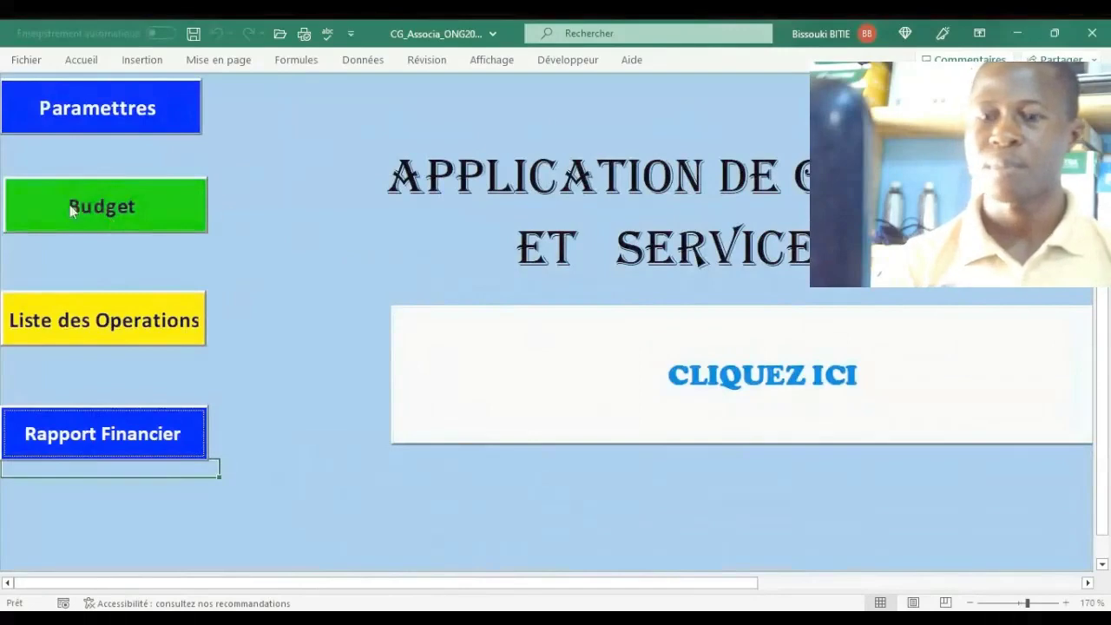
pyautogui.click(131, 215)
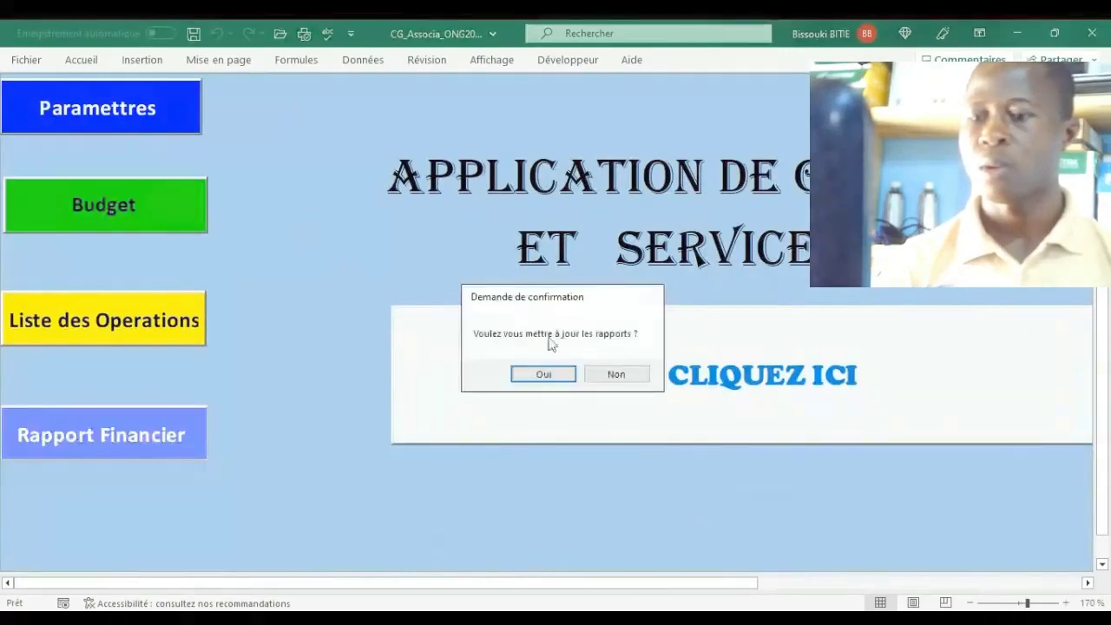
pyautogui.click(630, 374)
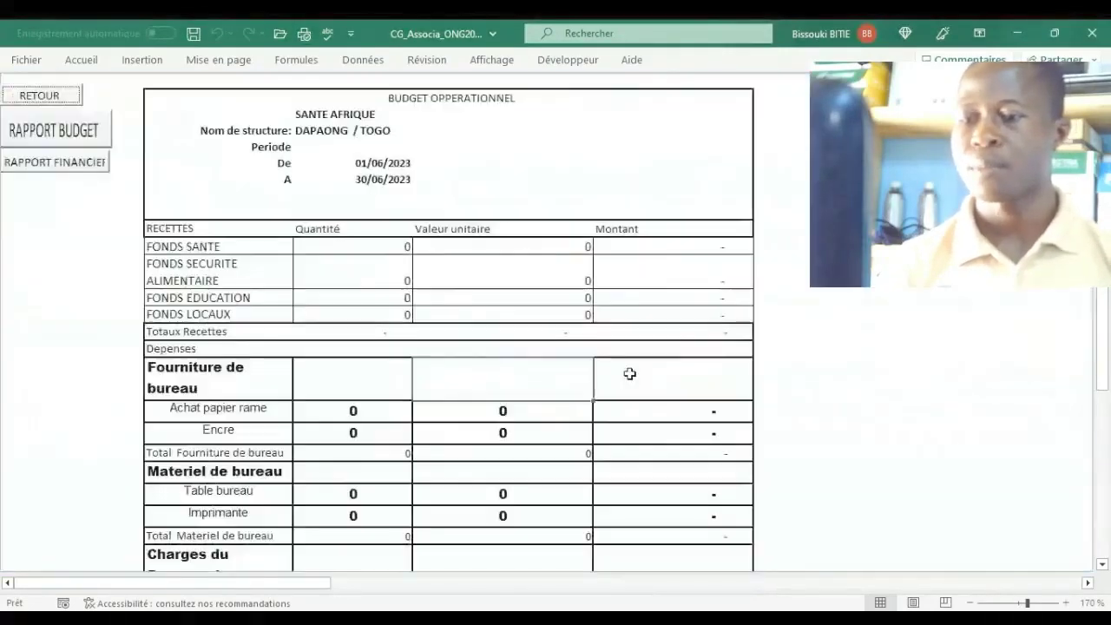
# Review the operational budget's revenue lines and its Fourniture de bureau and Materiel de bureau expense sections.
pyautogui.click(478, 199)
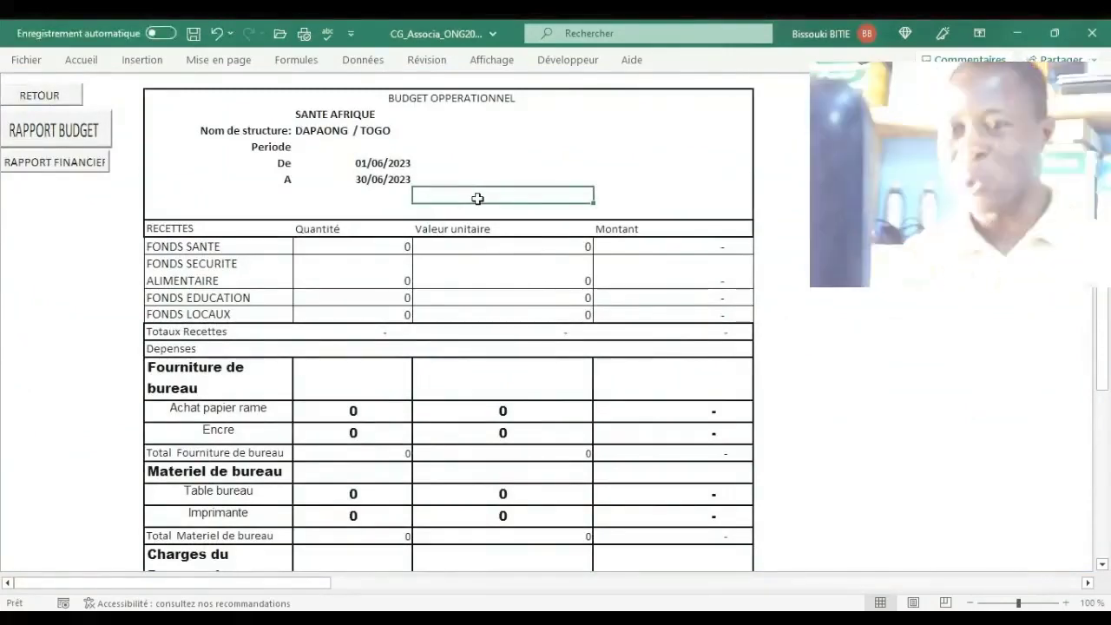
pyautogui.press('Down')
pyautogui.press('Down')
pyautogui.press('Down')
pyautogui.press('Down')
pyautogui.press('Down')
pyautogui.press('Down')
pyautogui.press('Down')
pyautogui.press('Down')
pyautogui.press('Down')
pyautogui.press('Down')
pyautogui.press('Down')
pyautogui.press('Down')
pyautogui.press('Down')
pyautogui.press('Down')
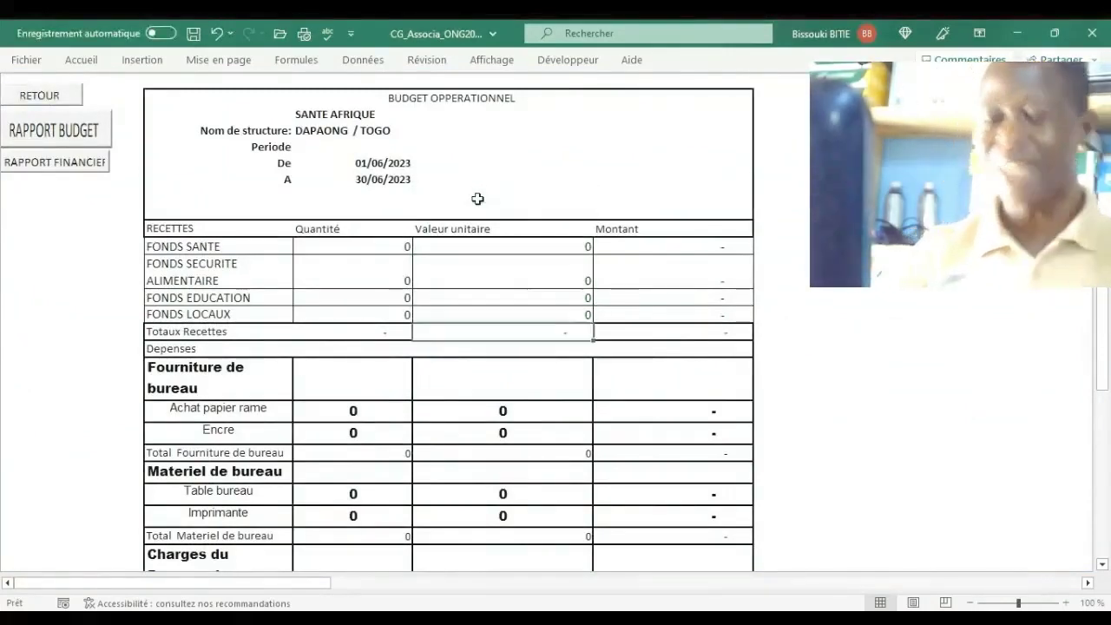
pyautogui.press('Down')
pyautogui.press('Down')
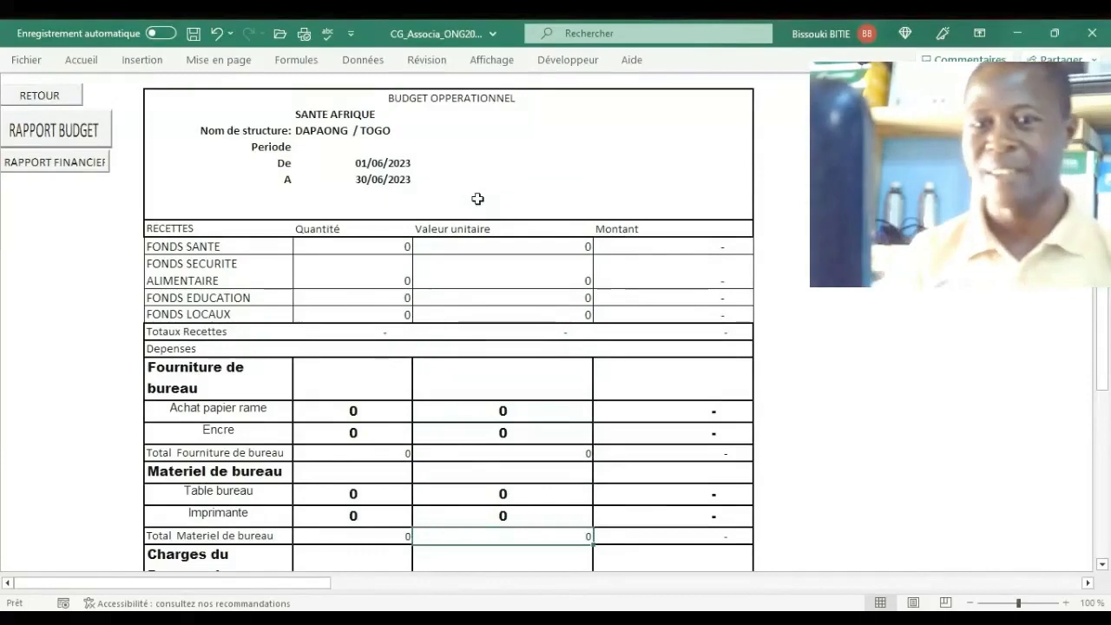
# Review the operational budget's Charges du Personnel section, TOTAL DEPENSES and SOLDE rows, down past the signature block.
pyautogui.press('Down')
pyautogui.press('Down')
pyautogui.press('Down')
pyautogui.press('Down')
pyautogui.press('Down')
pyautogui.press('Down')
pyautogui.press('Down')
pyautogui.press('Down')
pyautogui.press('Down')
pyautogui.press('Down')
pyautogui.press('Down')
pyautogui.press('Down')
pyautogui.press('Down')
pyautogui.press('Down')
pyautogui.press('Down')
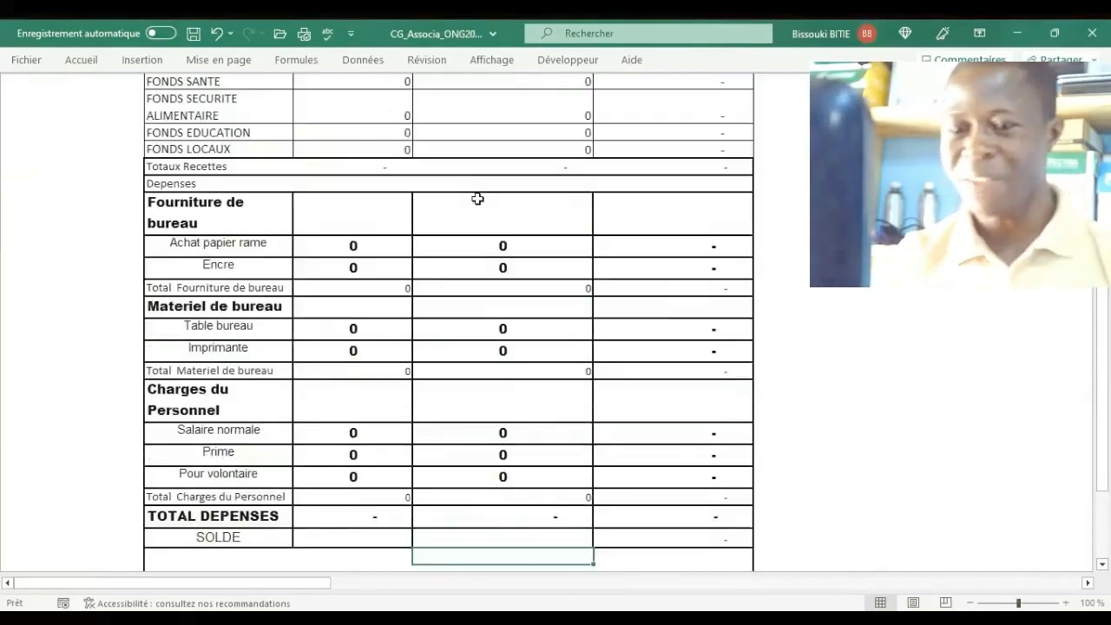
pyautogui.press('Down')
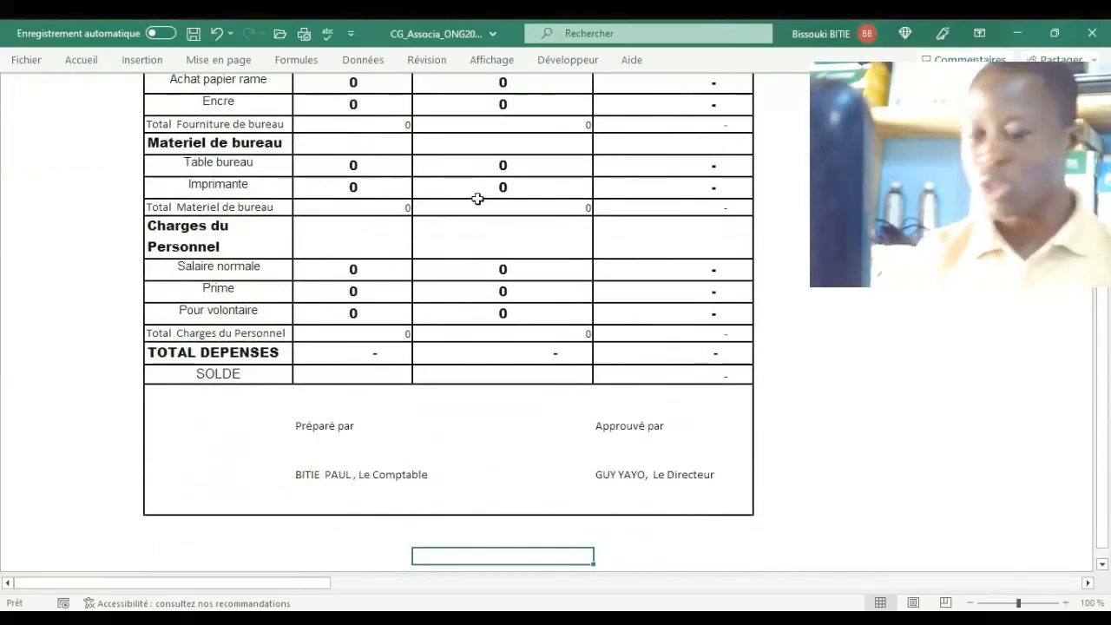
# Look back through the operational budget from the signature block up to its BUDGET OPPERATIONNEL heading.
pyautogui.press('Up')
pyautogui.press('Up')
pyautogui.press('Up')
pyautogui.press('Up')
pyautogui.press('Up')
pyautogui.press('Up')
pyautogui.press('Up')
pyautogui.press('Up')
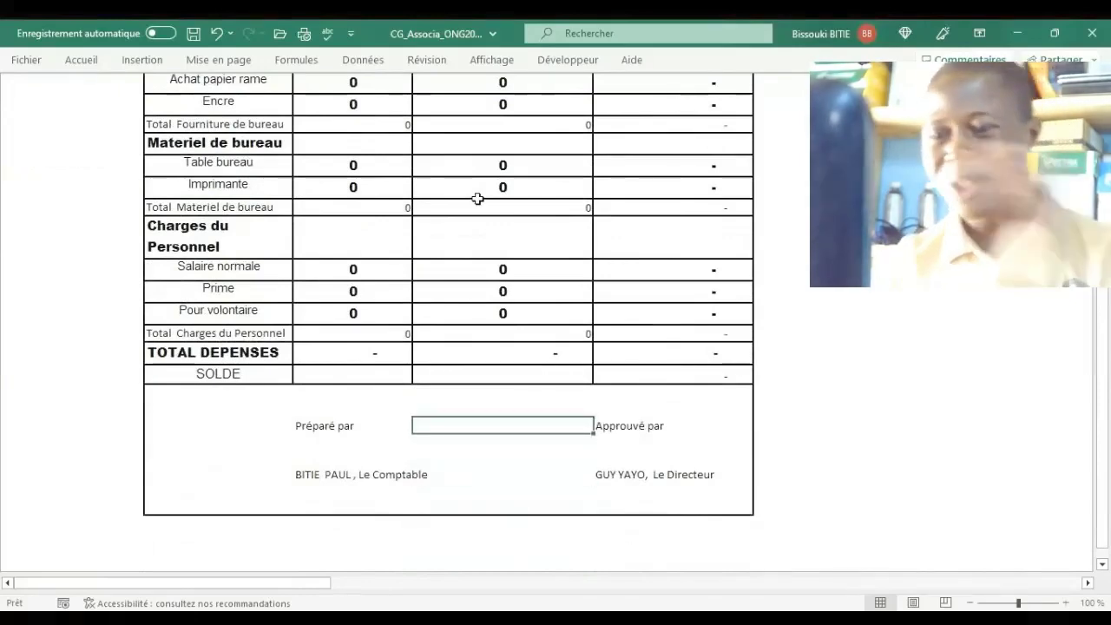
pyautogui.press('Up')
pyautogui.press('Up')
pyautogui.press('Up')
pyautogui.press('Up')
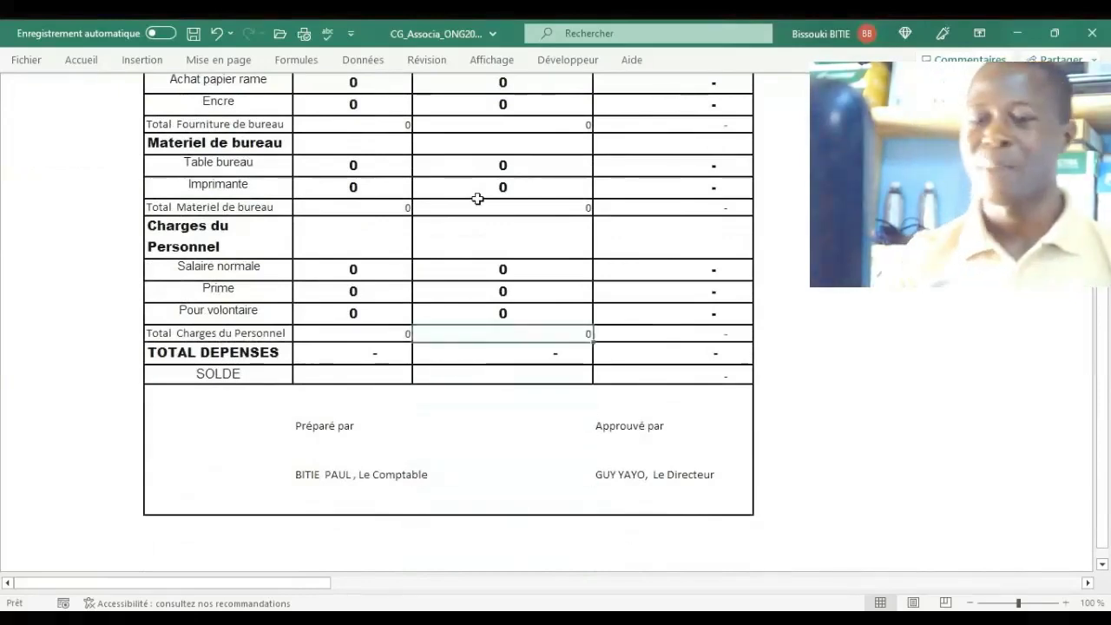
pyautogui.press('Up')
pyautogui.press('Up')
pyautogui.press('Up')
pyautogui.press('Up')
pyautogui.press('Up')
pyautogui.press('Up')
pyautogui.press('Up')
pyautogui.press('Up')
pyautogui.press('Up')
pyautogui.press('Up')
pyautogui.press('Up')
pyautogui.press('Up')
pyautogui.press('Up')
pyautogui.press('Up')
pyautogui.press('Up')
pyautogui.press('Up')
pyautogui.press('Up')
pyautogui.press('Up')
pyautogui.press('Up')
pyautogui.press('Up')
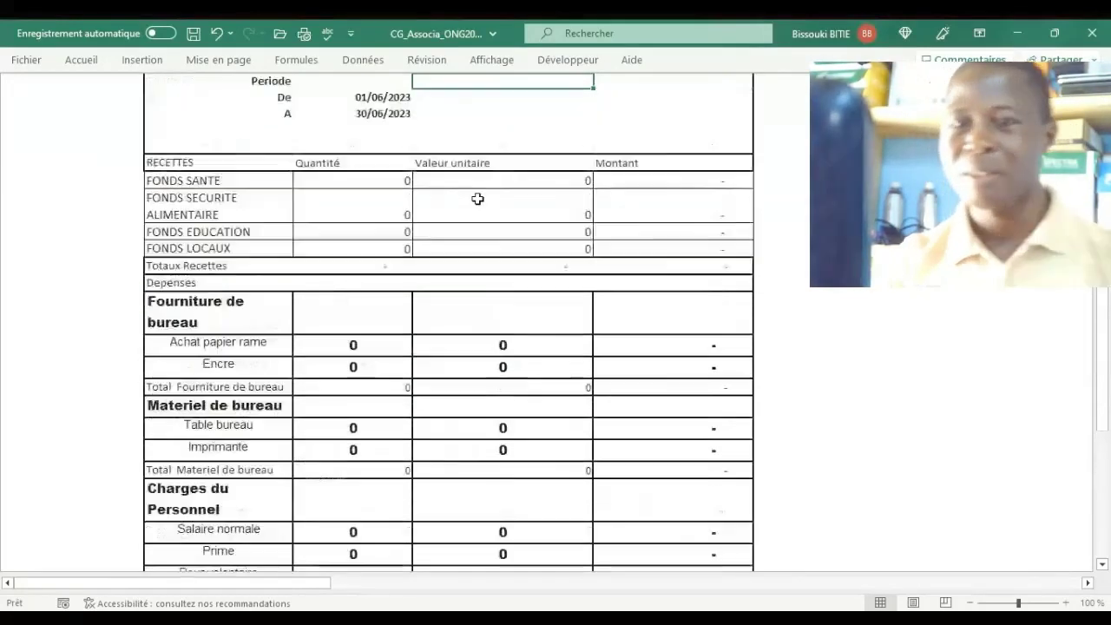
pyautogui.press('Up')
pyautogui.press('Up')
pyautogui.press('Up')
pyautogui.press('Up')
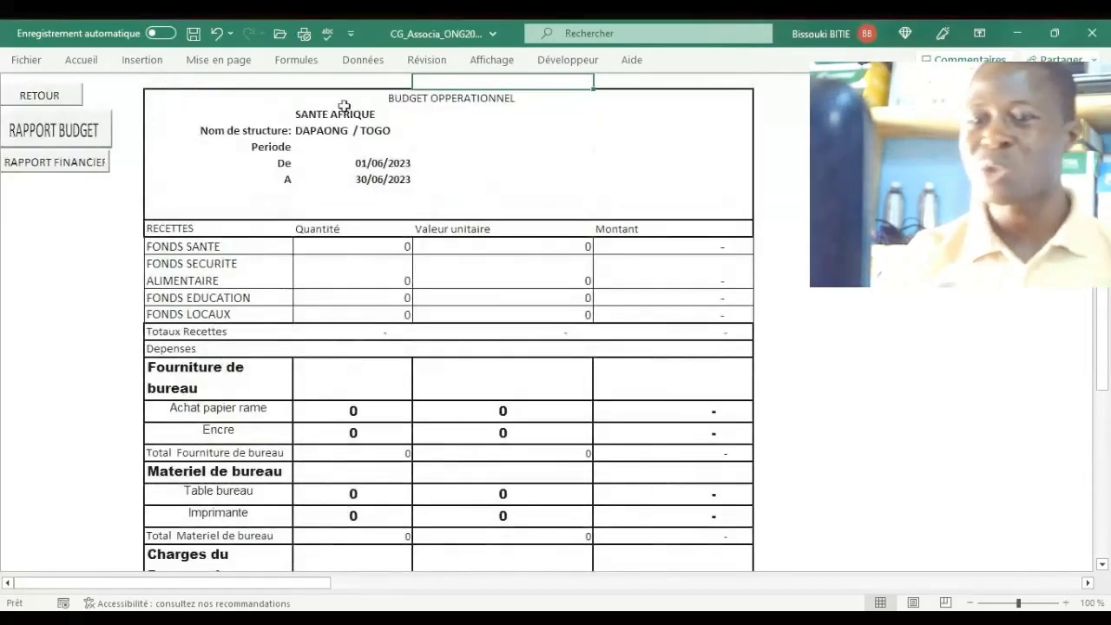
# Examine the structure name and the period start date in the operational budget's header.
pyautogui.click(335, 115)
pyautogui.click(324, 168)
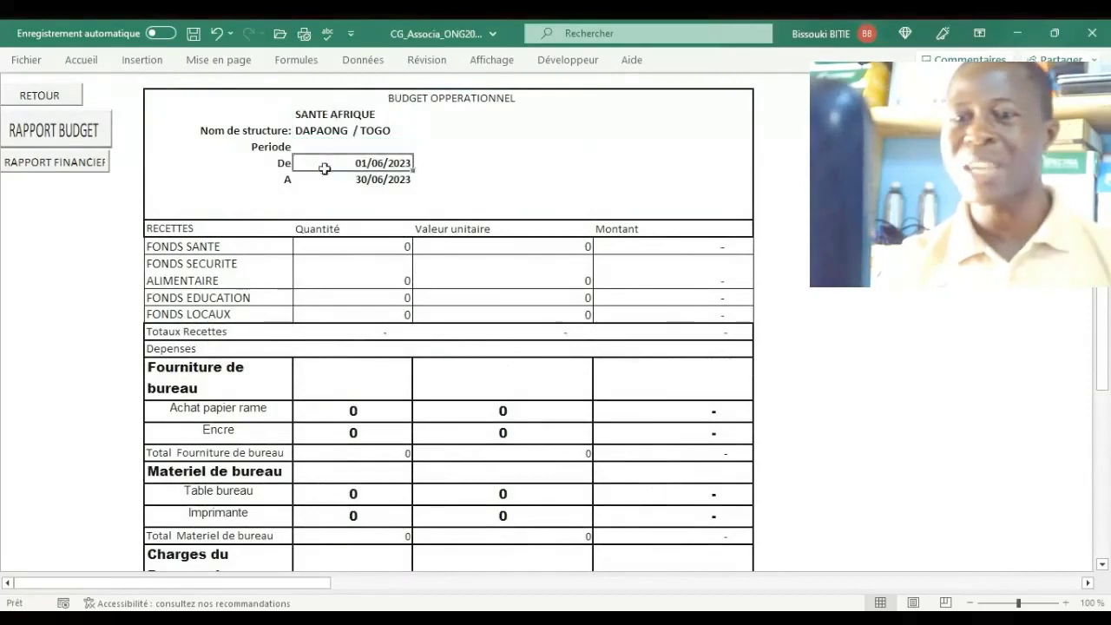
pyautogui.click(242, 132)
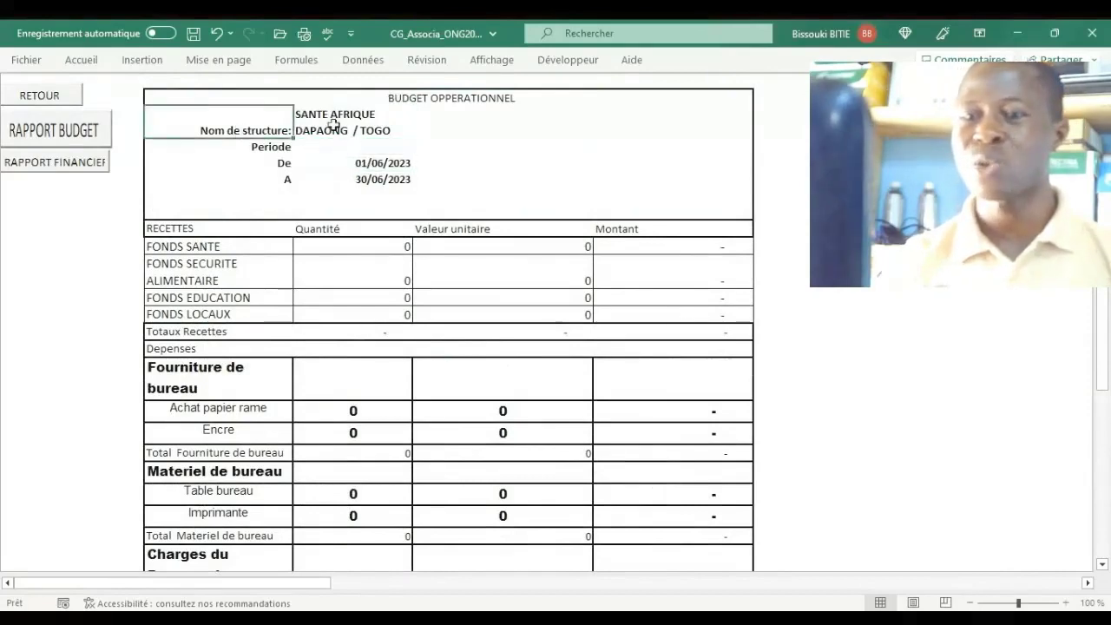
pyautogui.click(309, 168)
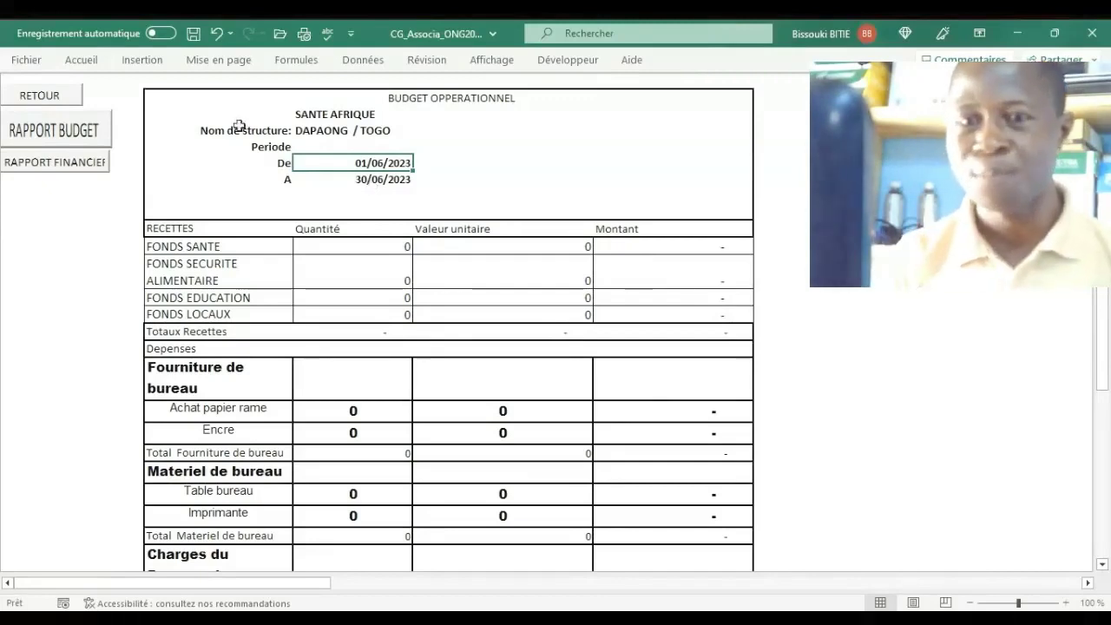
# Return to the home page and open the balance initialisation form from the application's Paramettres section.
pyautogui.click(43, 94)
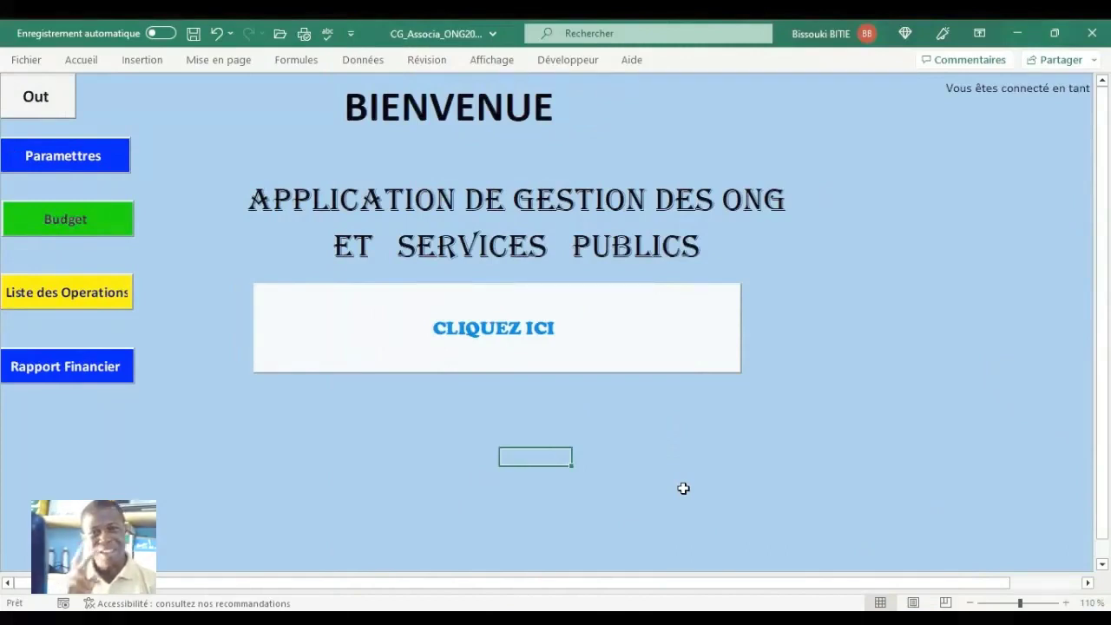
pyautogui.click(568, 362)
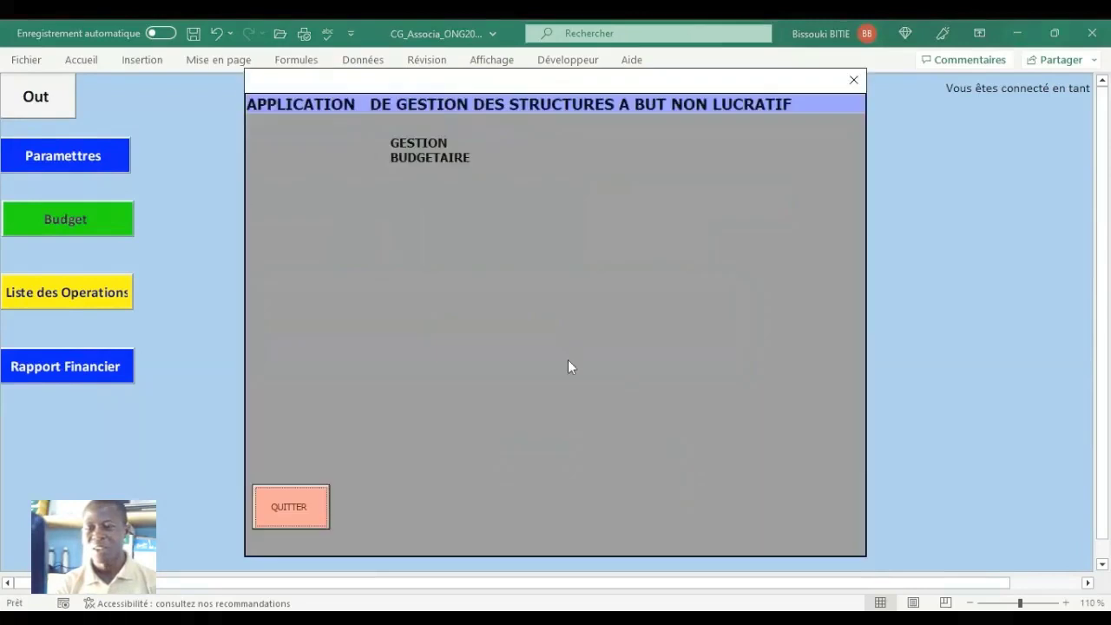
pyautogui.click(302, 147)
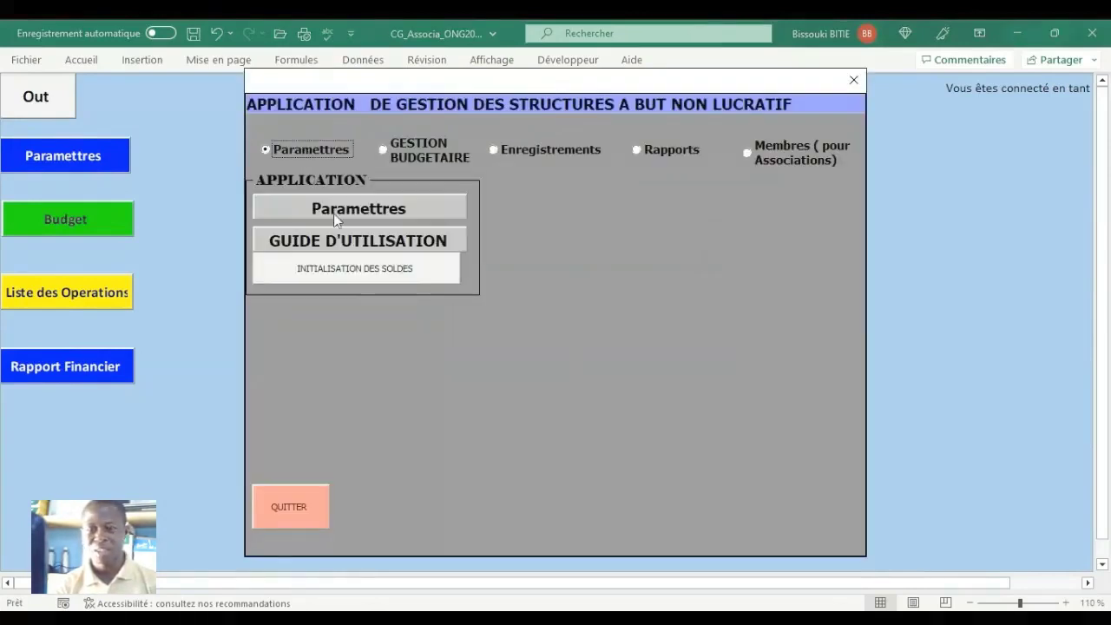
pyautogui.click(335, 271)
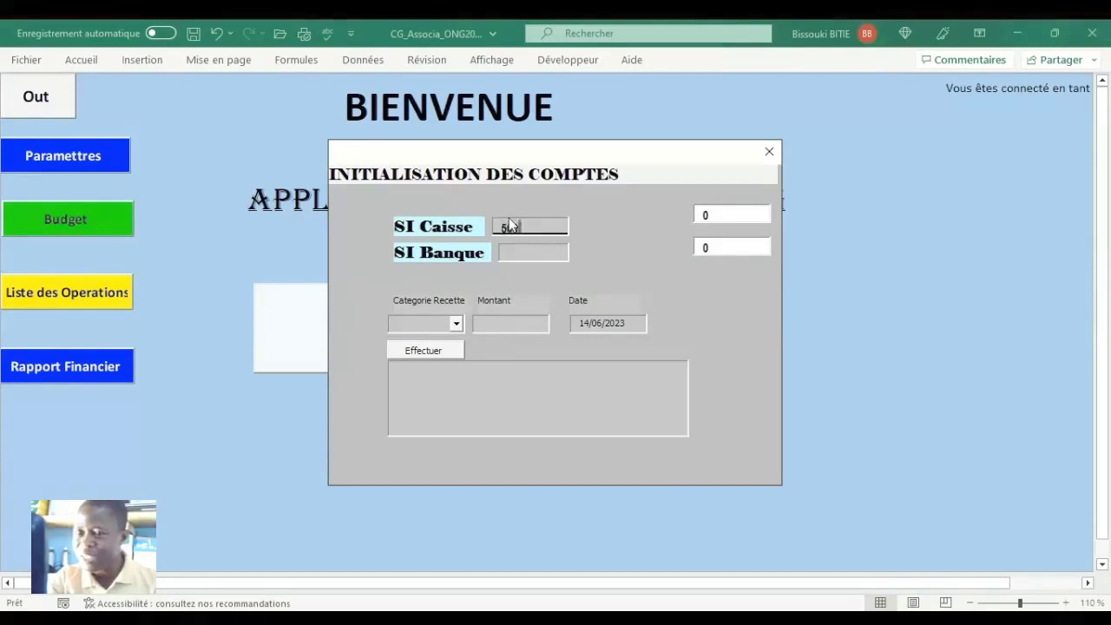
# Set the initial cash balance (SI Caisse) to 500000 and the initial bank balance (SI Banque) to 2000000.
pyautogui.write('00000')
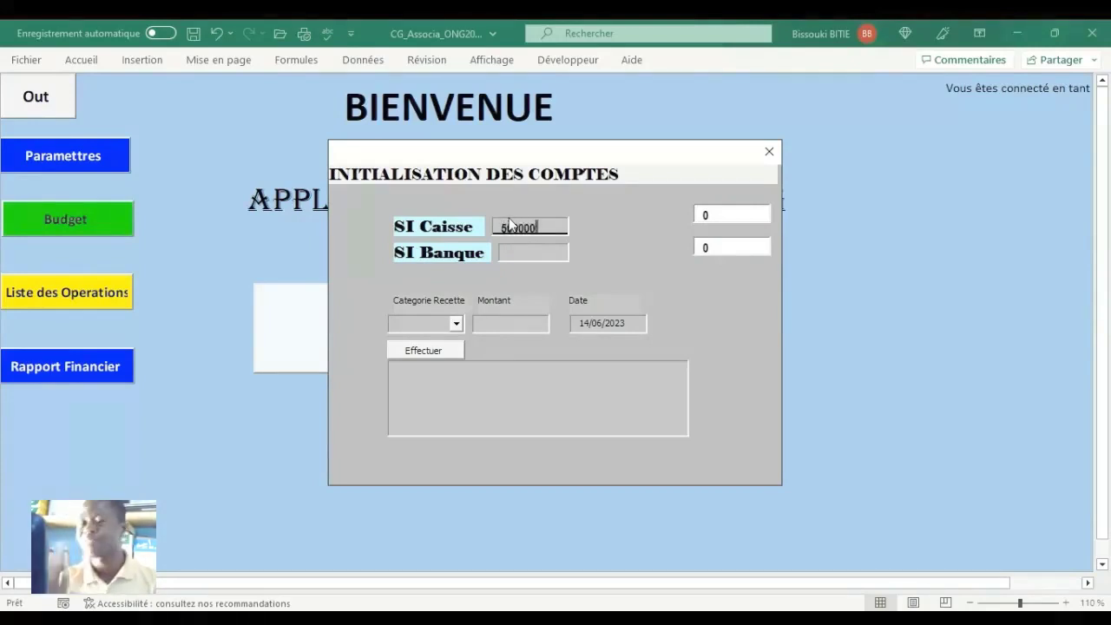
pyautogui.click(504, 251)
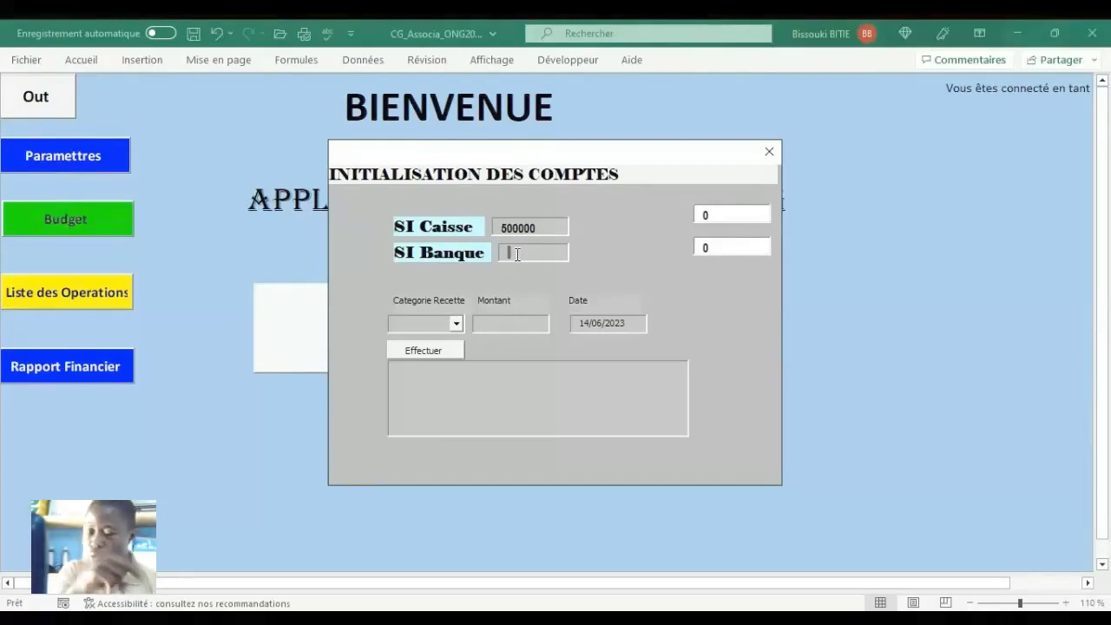
pyautogui.write('2')
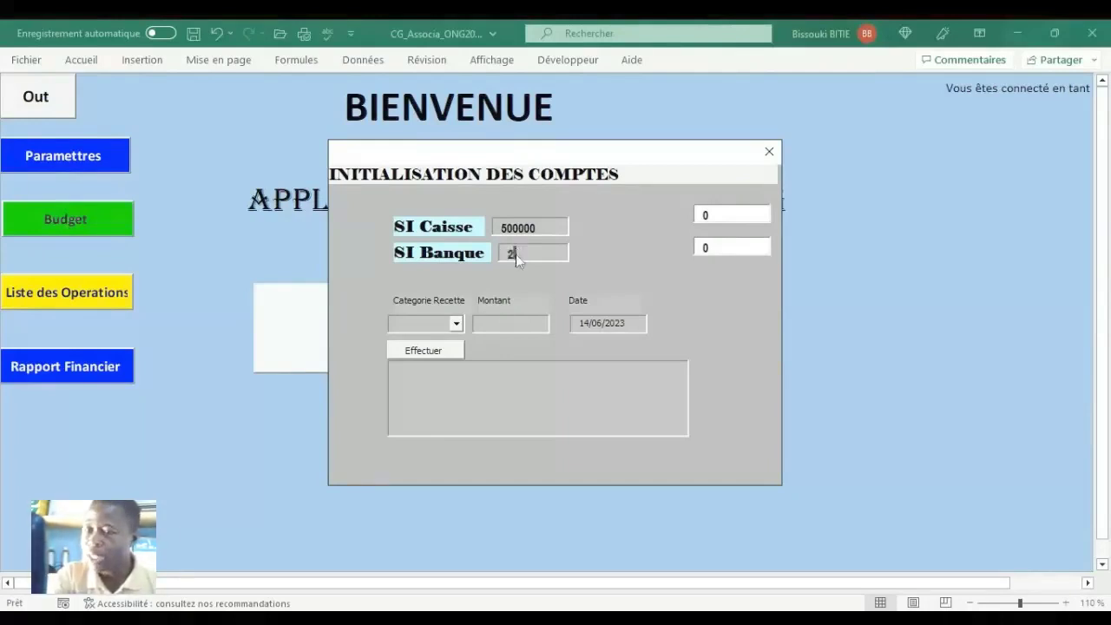
pyautogui.write('000000')
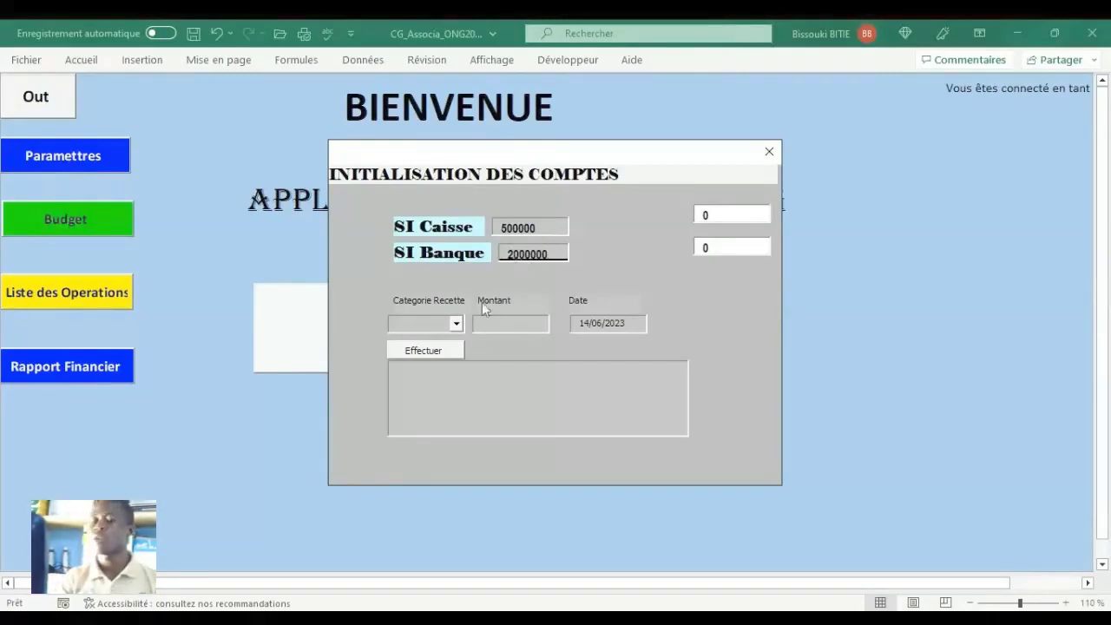
pyautogui.click(426, 327)
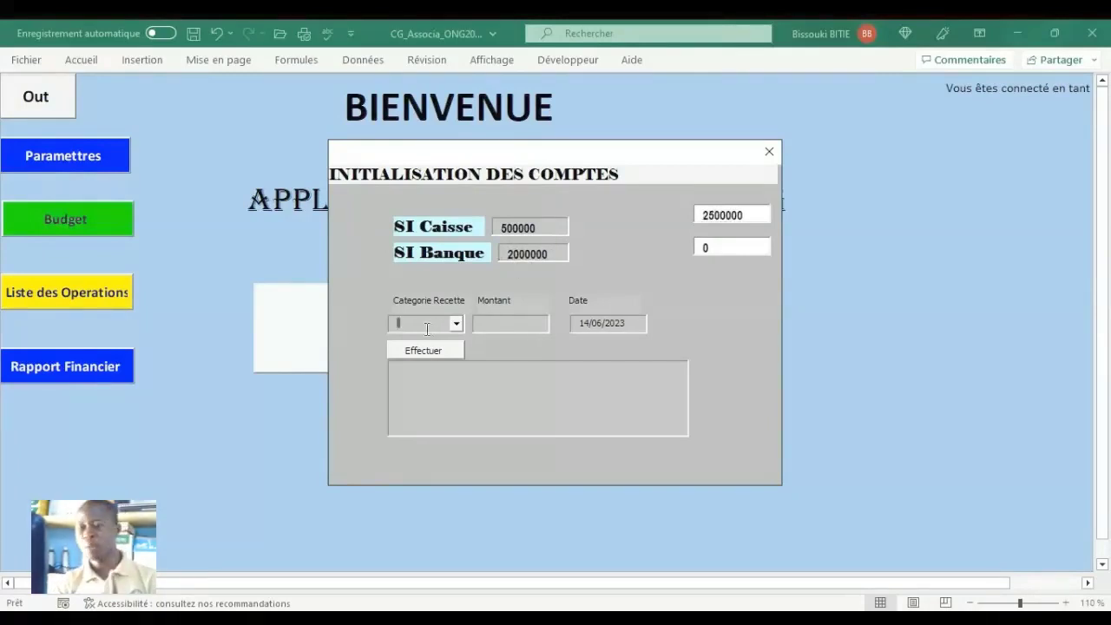
# Allocate 1000000 of the opening balance to the FONDS SANTE receipt category and add it to the list.
pyautogui.click(456, 324)
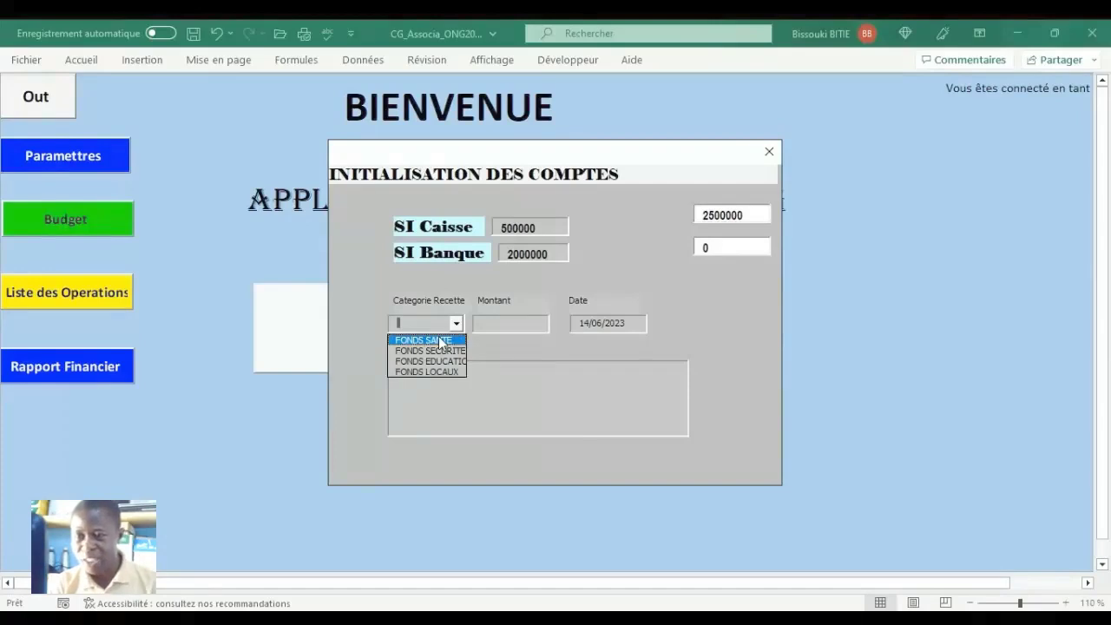
pyautogui.click(438, 340)
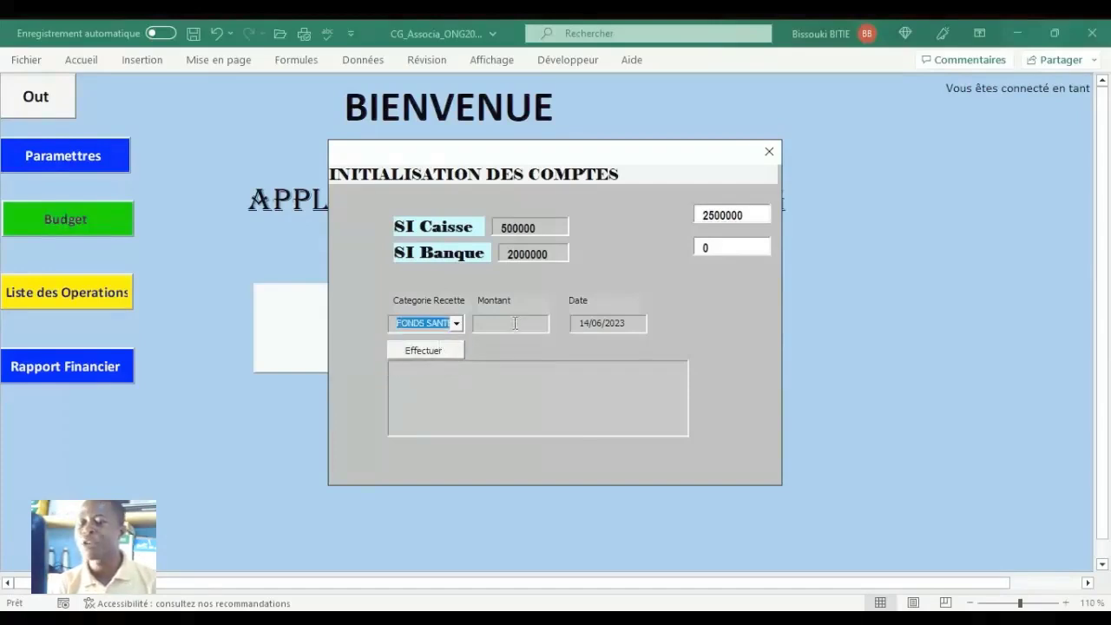
pyautogui.click(515, 323)
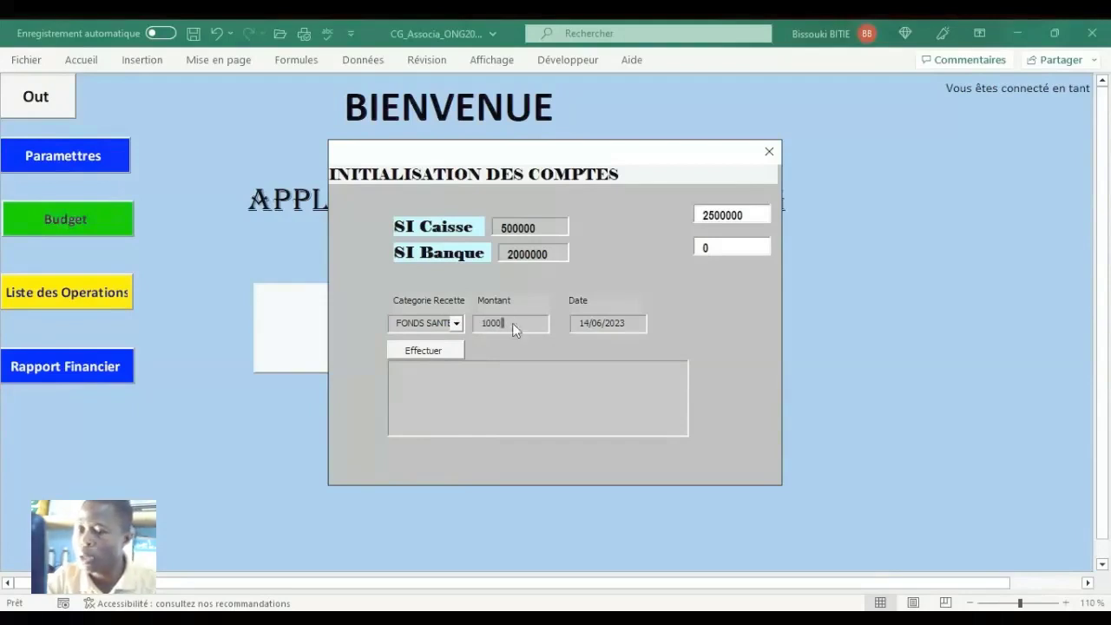
pyautogui.write('000')
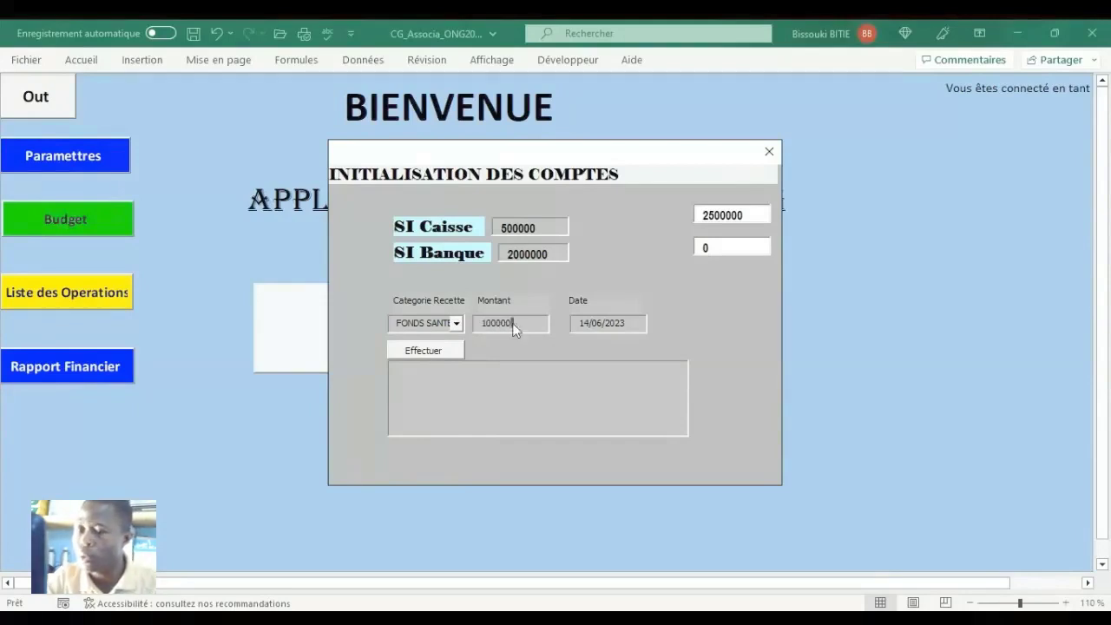
pyautogui.click(437, 353)
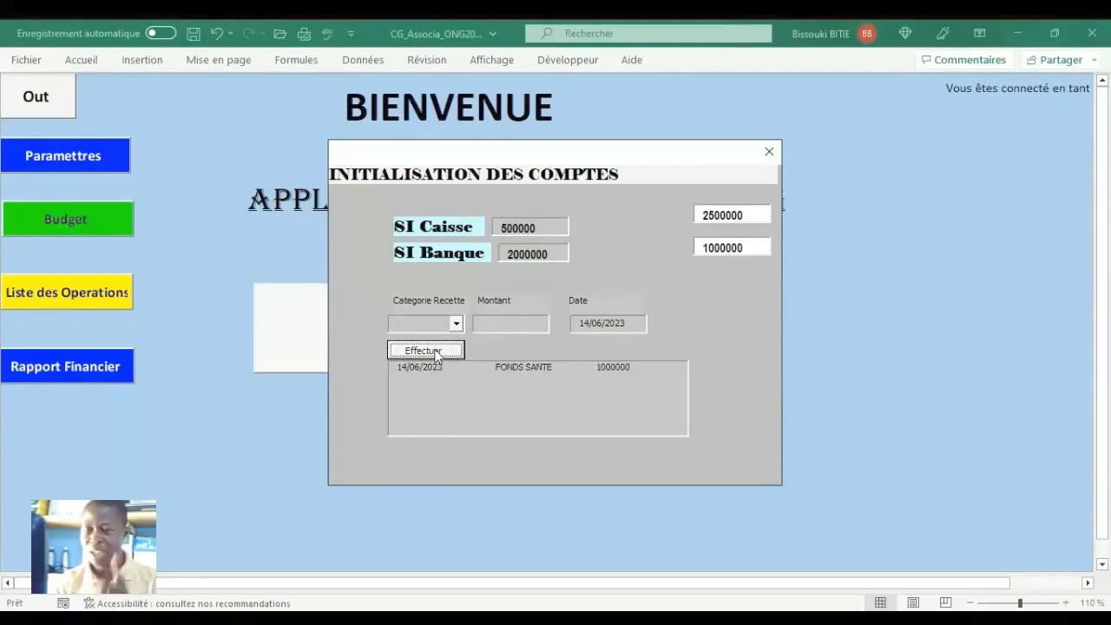
# Add an opening balance allocation of 400000 for the FONDS SECURITE ALIM receipt category.
pyautogui.click(455, 323)
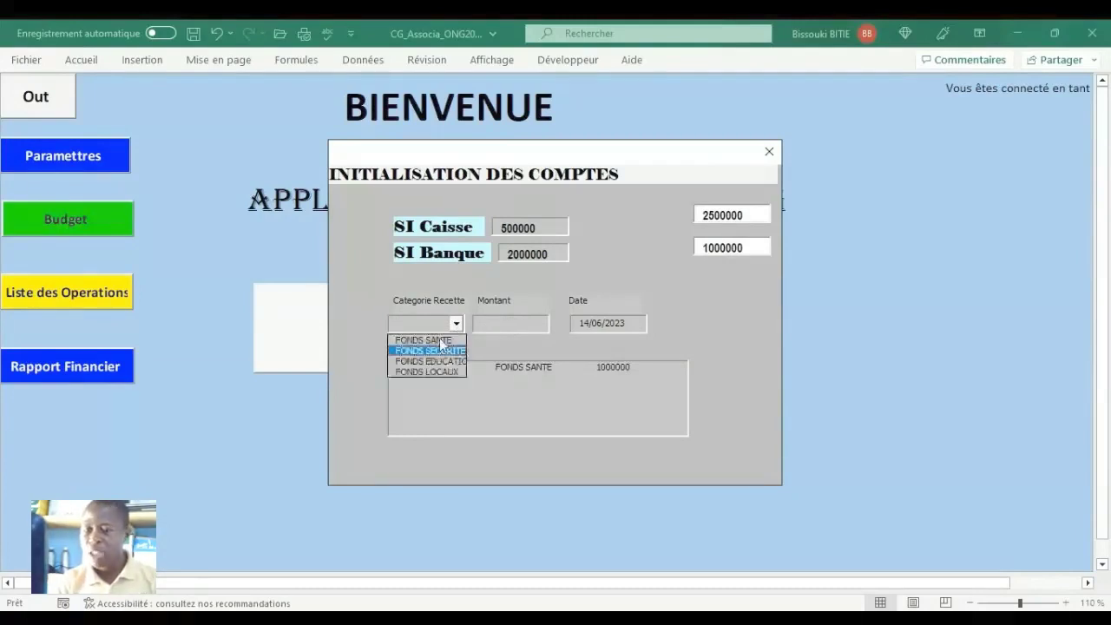
pyautogui.click(440, 349)
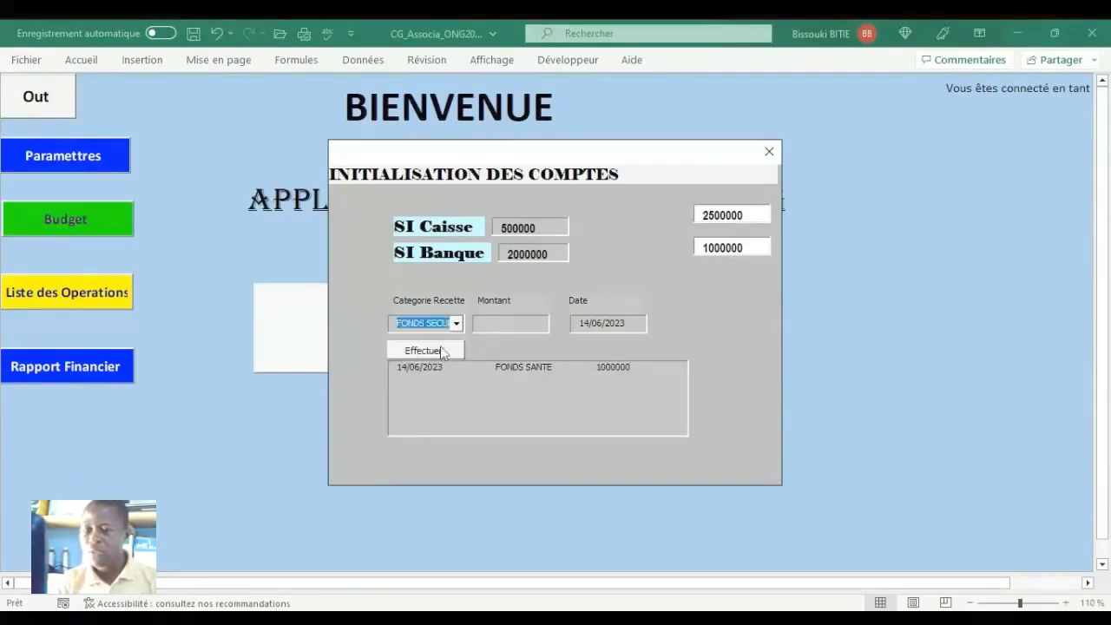
pyautogui.click(496, 324)
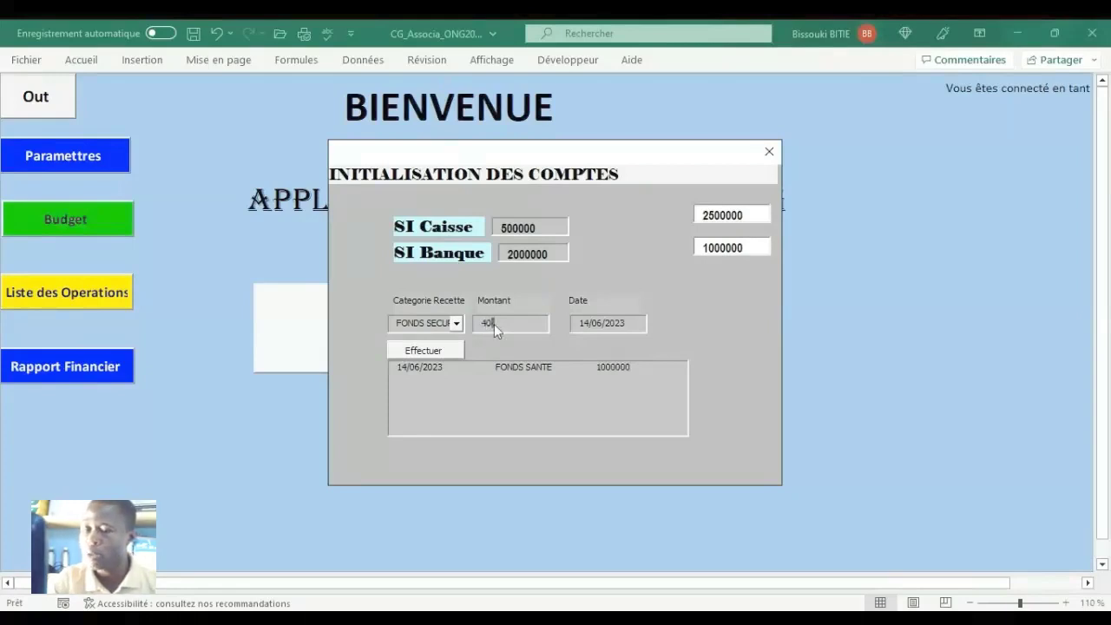
pyautogui.click(431, 354)
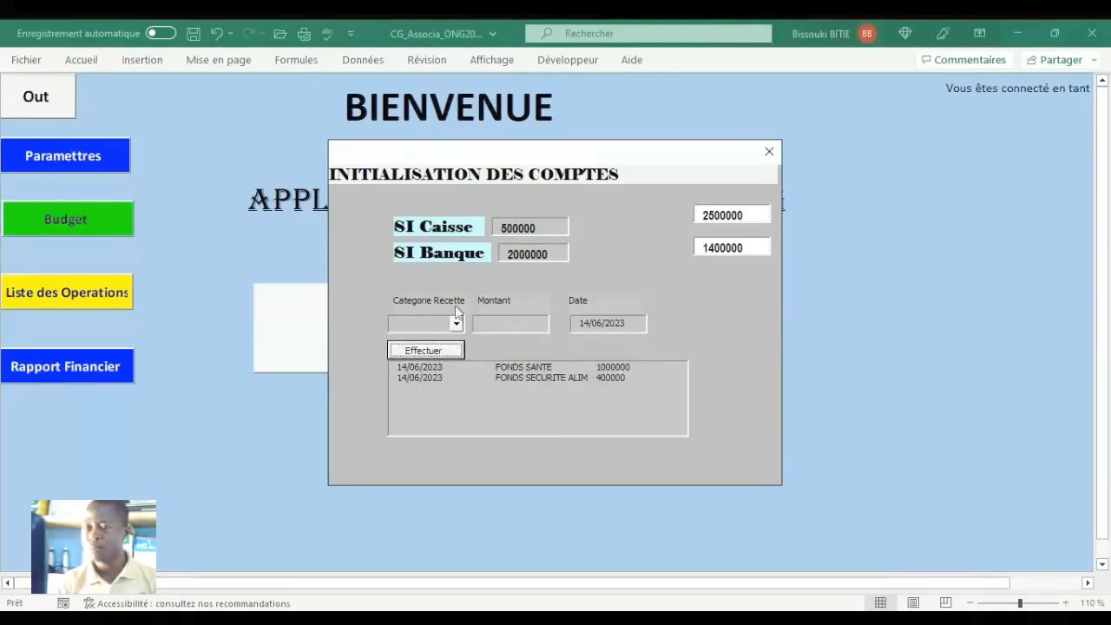
# Add an opening balance allocation of 600000 for the FONDS EDUCATION receipt category.
pyautogui.click(456, 322)
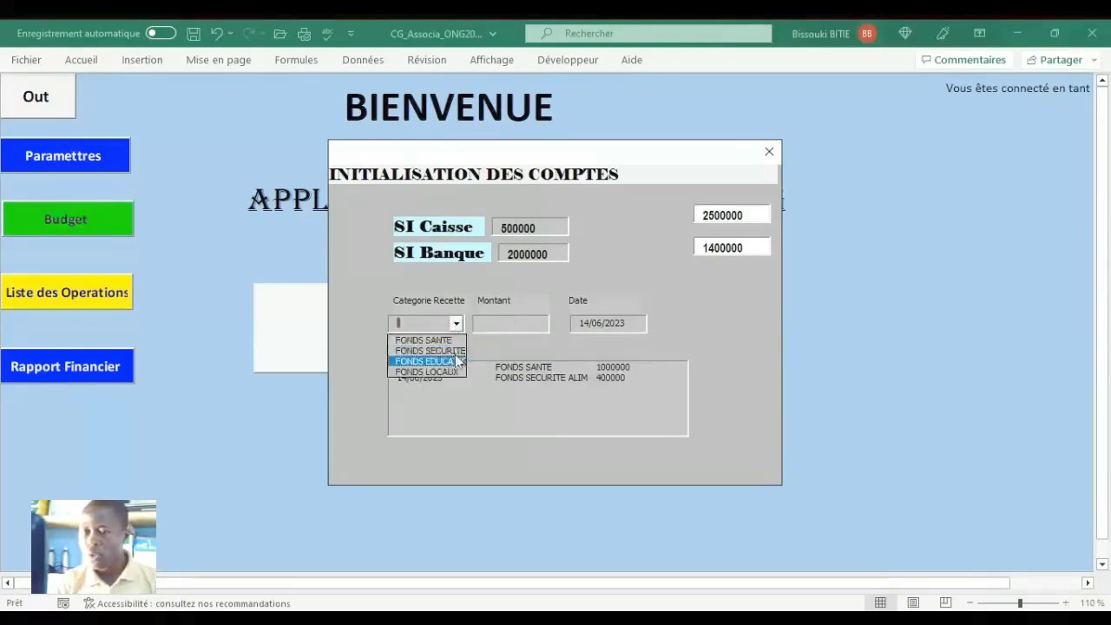
pyautogui.click(456, 361)
pyautogui.click(502, 324)
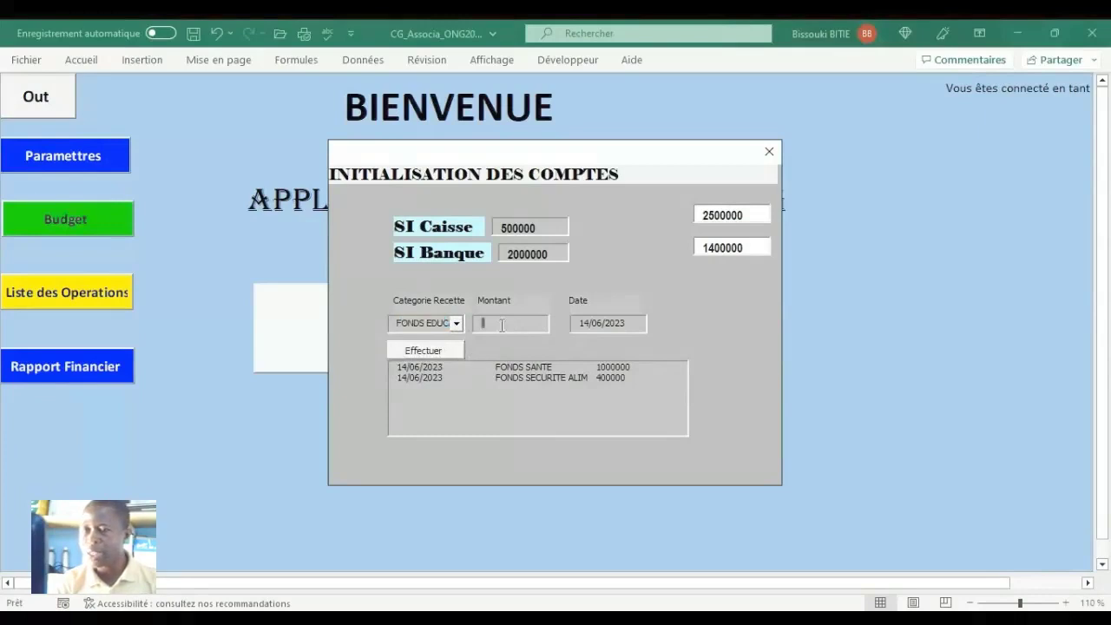
pyautogui.write('6')
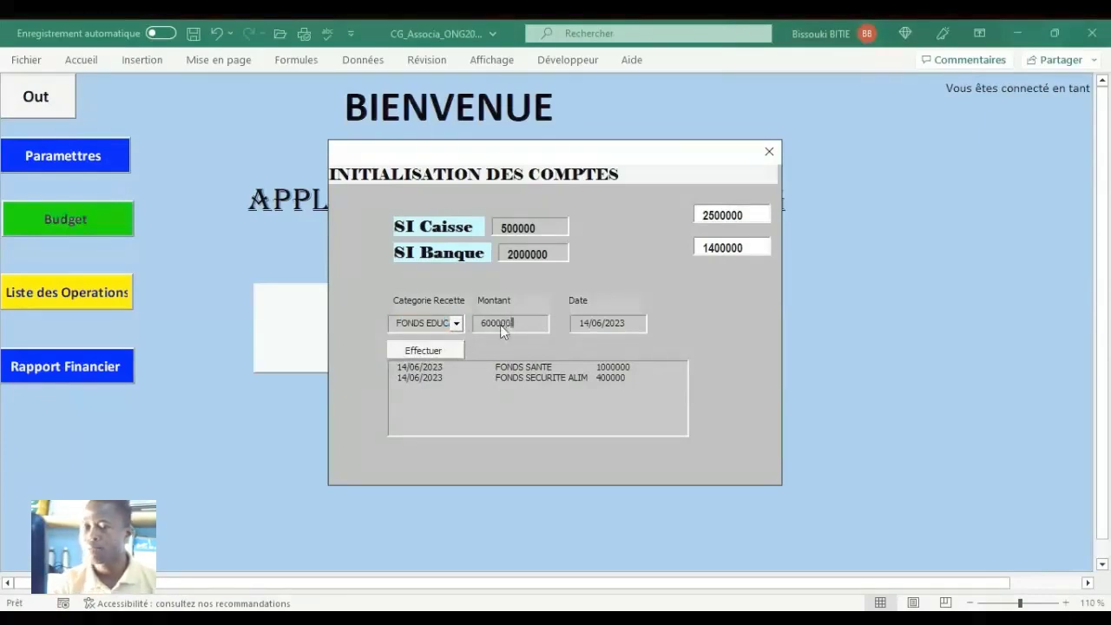
pyautogui.write('00000')
pyautogui.click(441, 350)
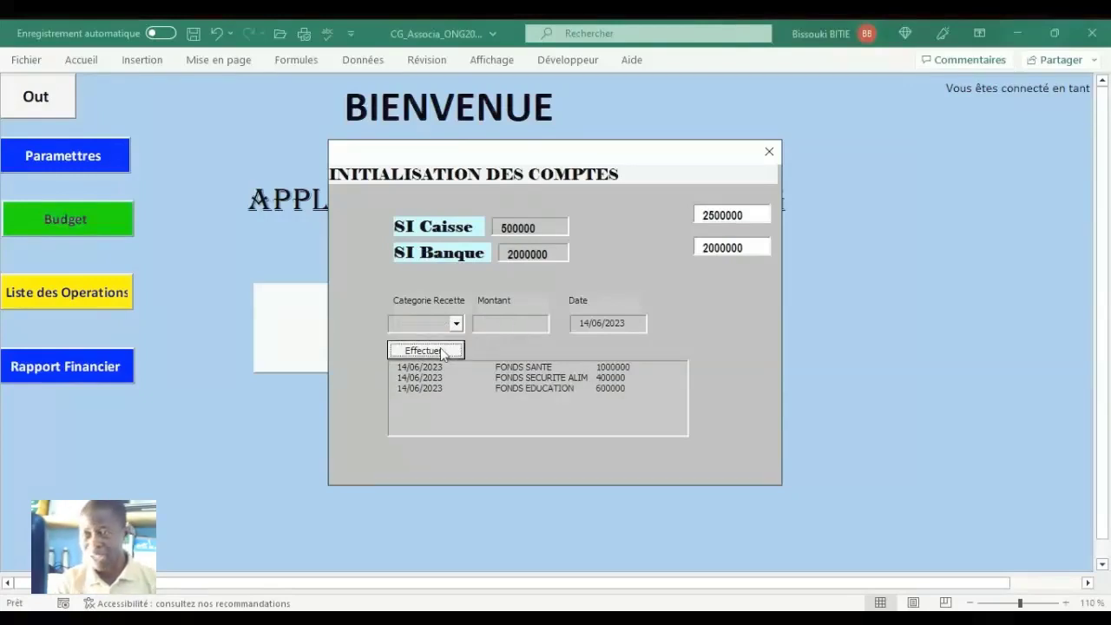
# Add an allocation of 500000 for FONDS LOCAUX and validate the account initialisation.
pyautogui.click(456, 324)
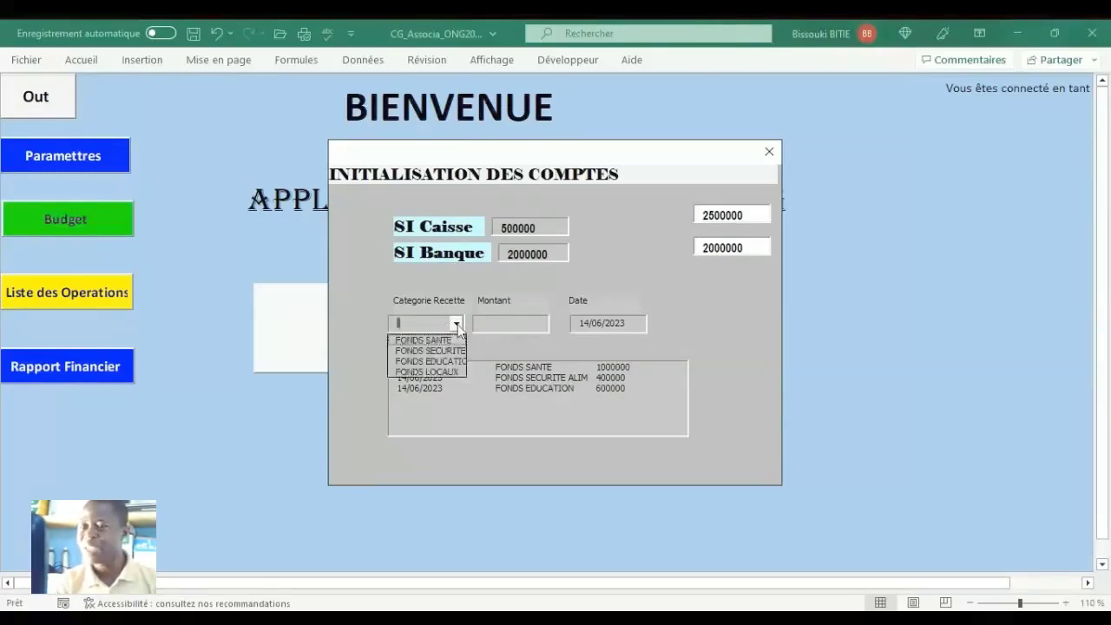
pyautogui.click(445, 373)
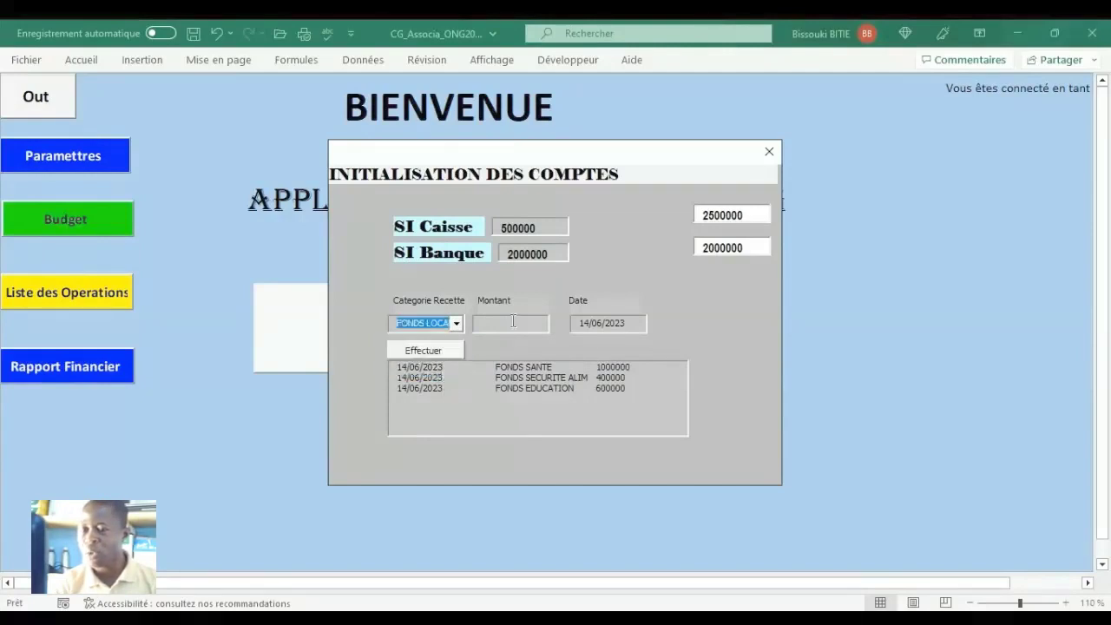
pyautogui.click(513, 322)
pyautogui.write('5')
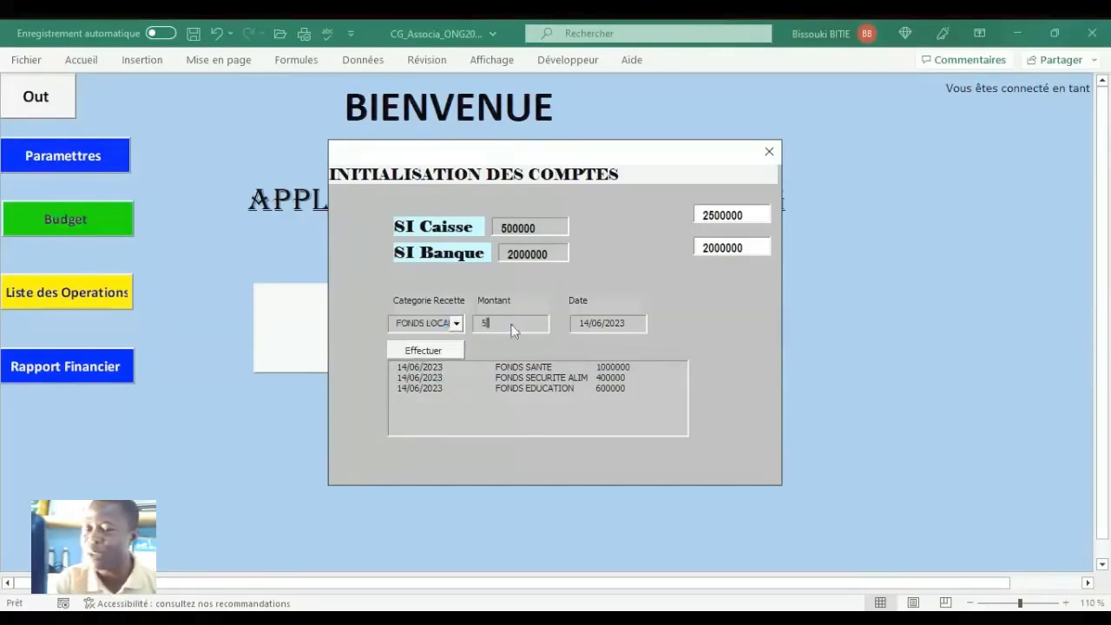
pyautogui.write('000')
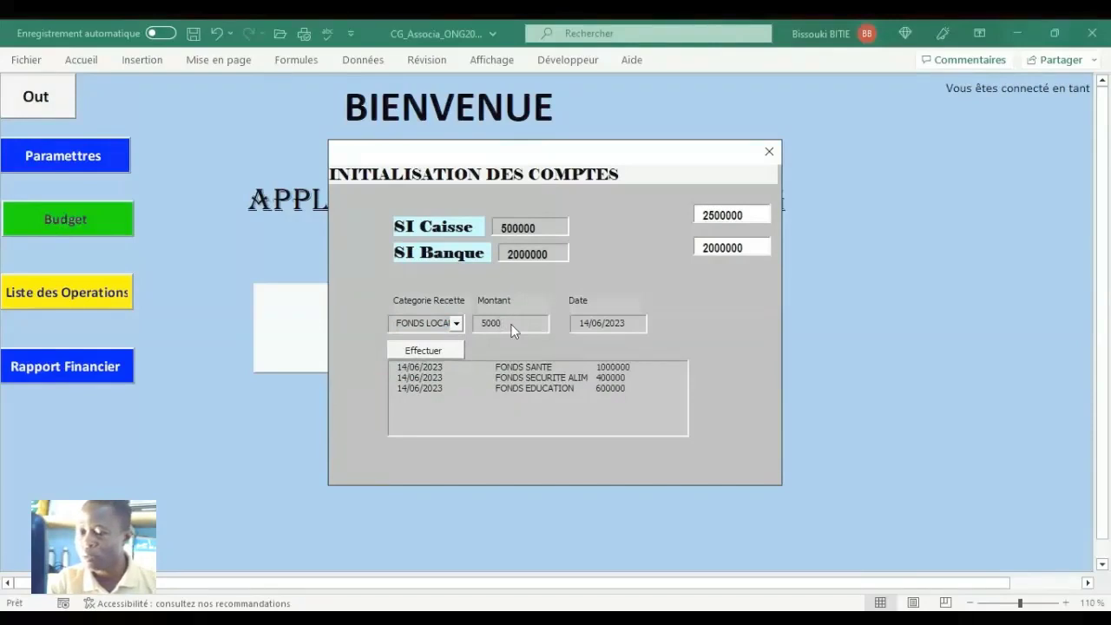
pyautogui.write('00')
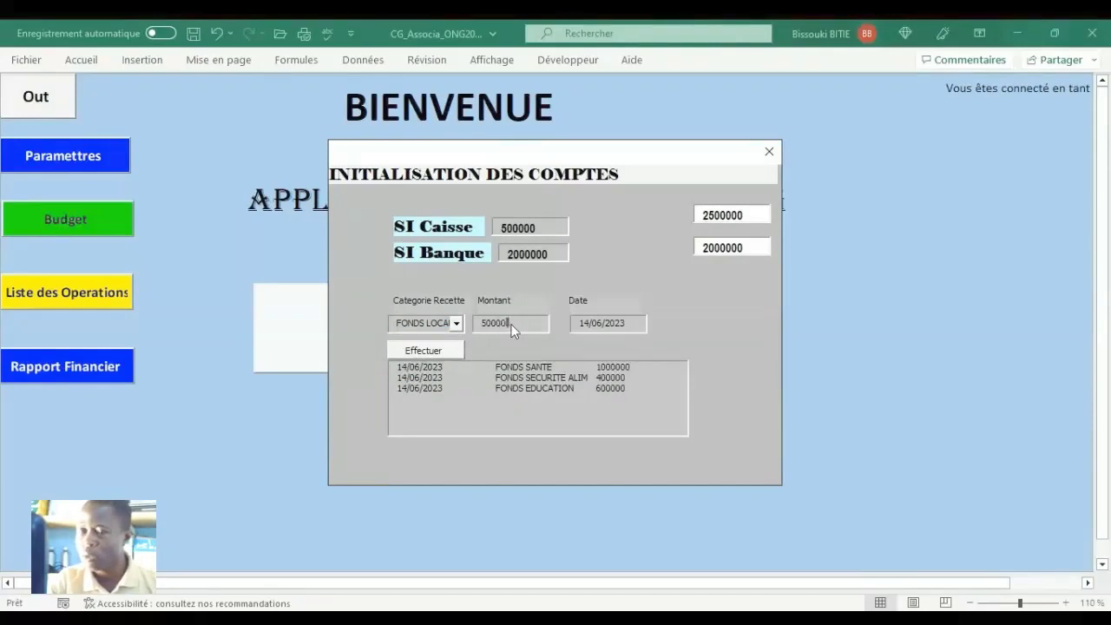
pyautogui.click(446, 351)
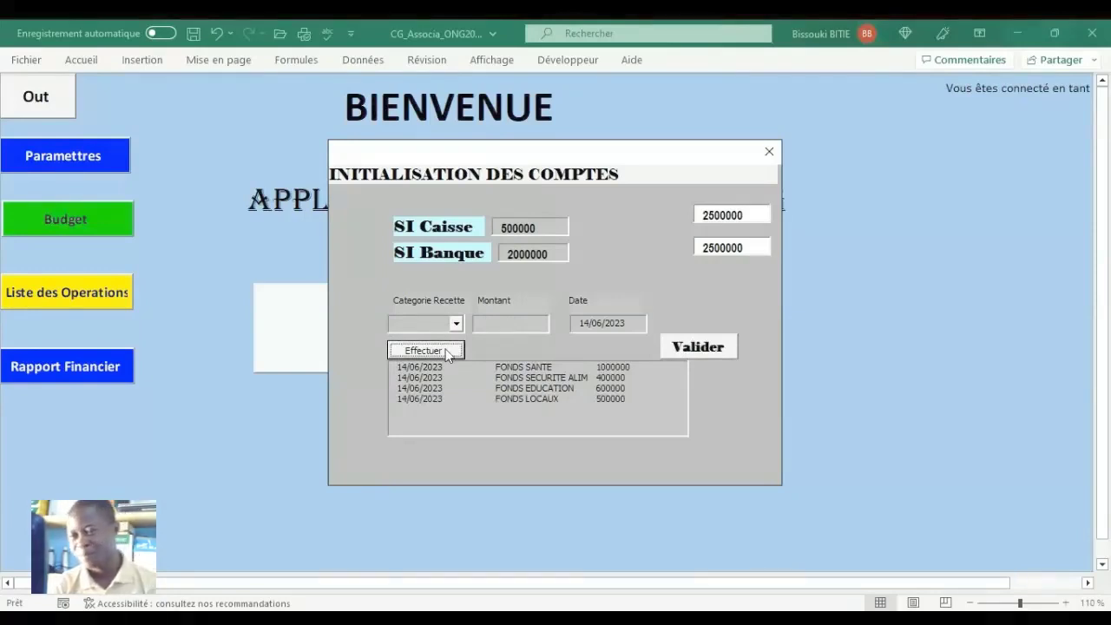
pyautogui.click(712, 348)
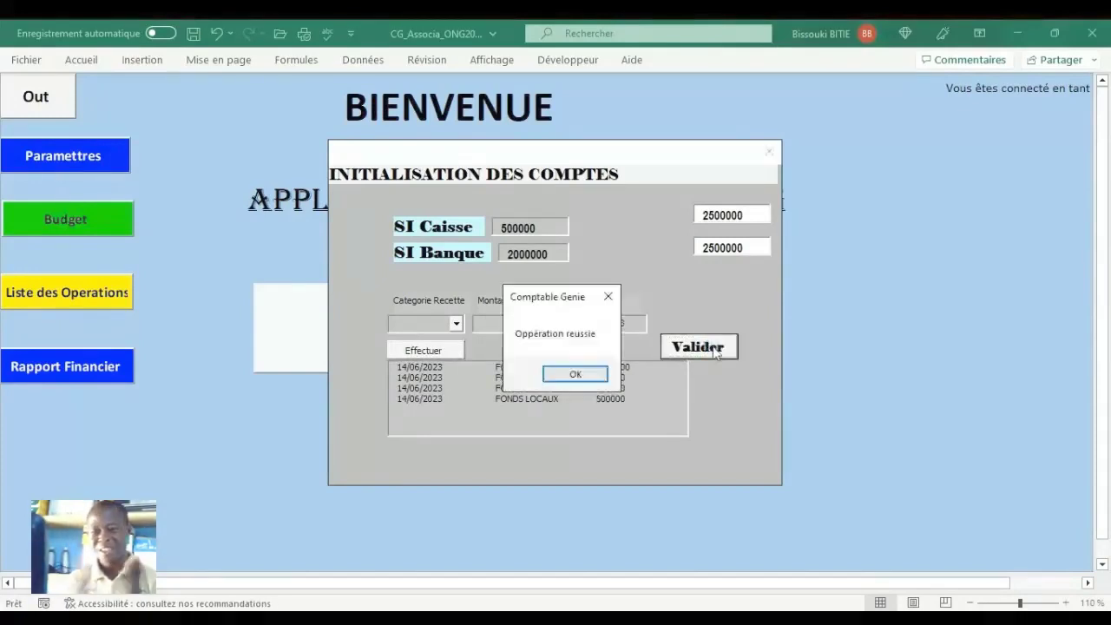
pyautogui.click(581, 374)
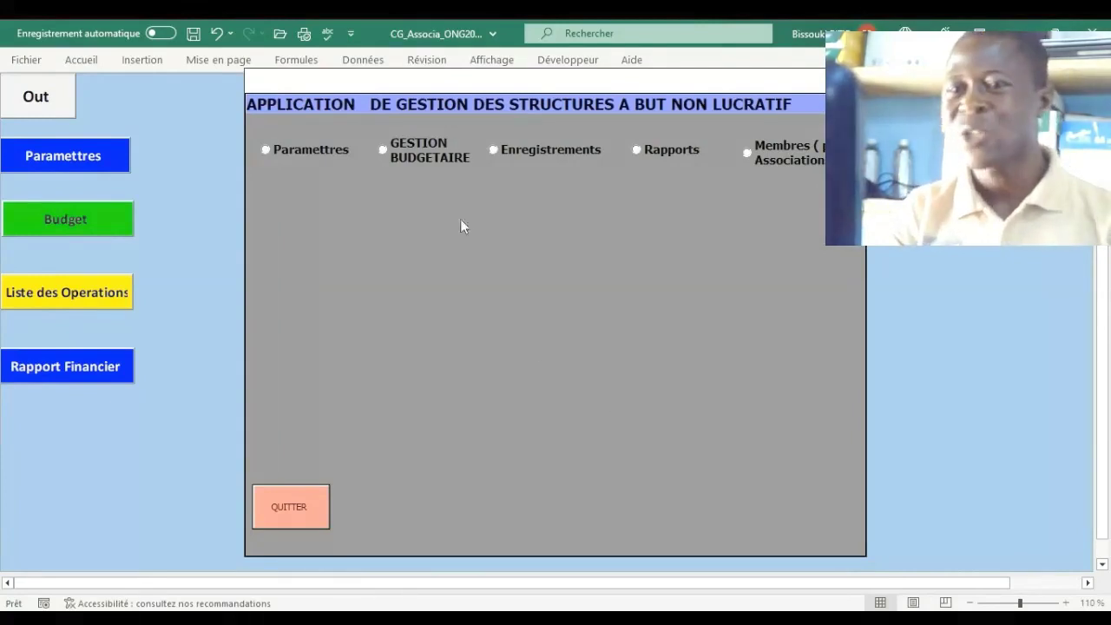
# Open the revenue forecast form from the budget management section and set its budget period to the month of Juin 2023.
pyautogui.click(421, 153)
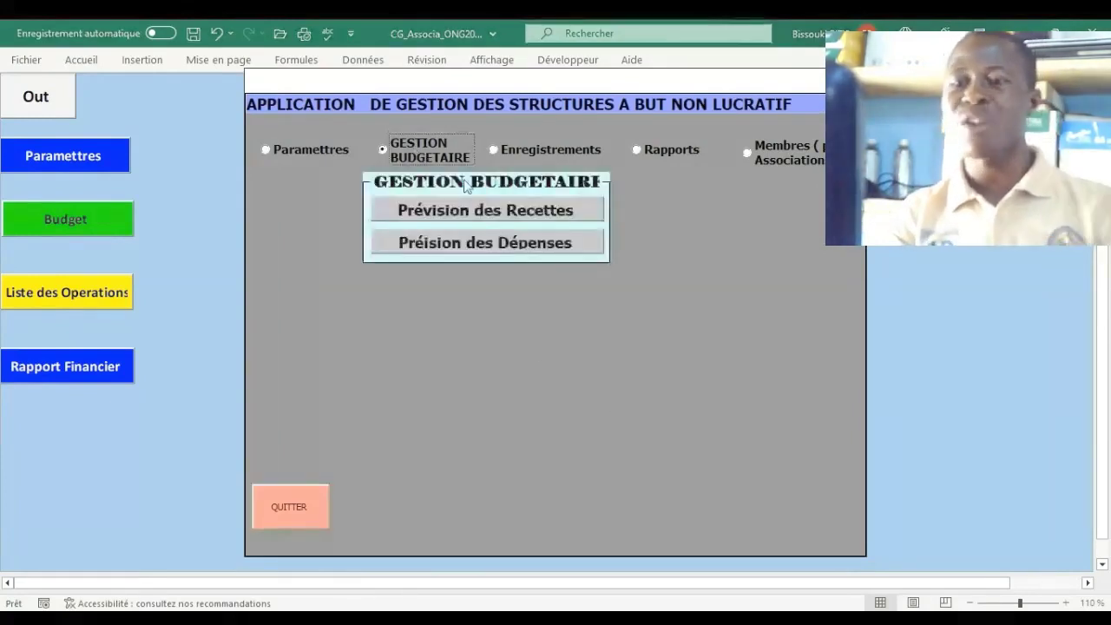
pyautogui.click(488, 218)
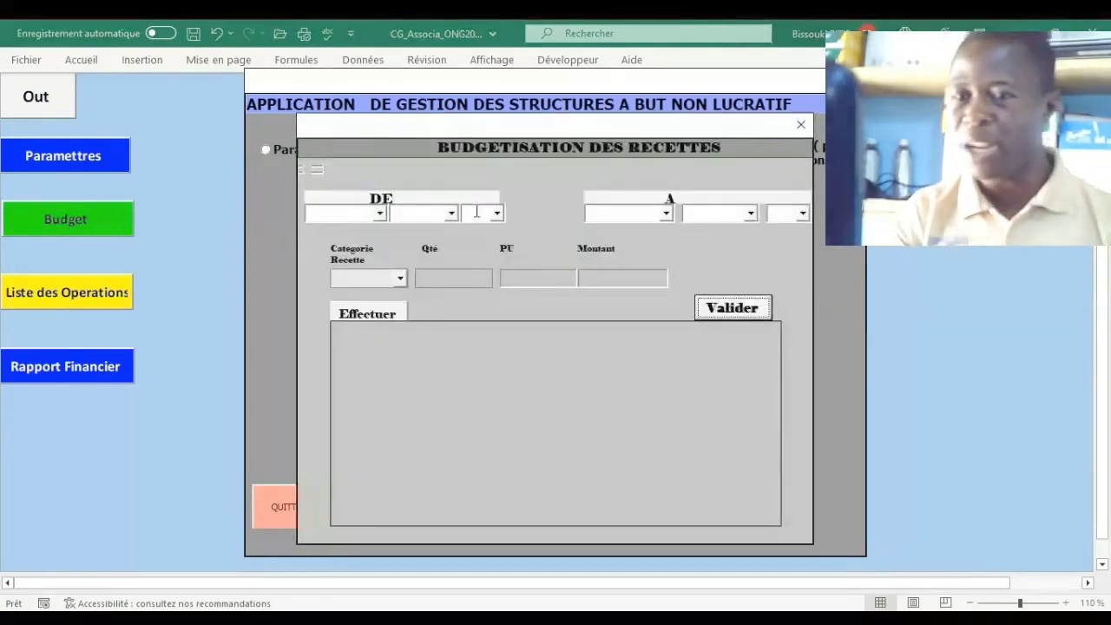
pyautogui.click(379, 213)
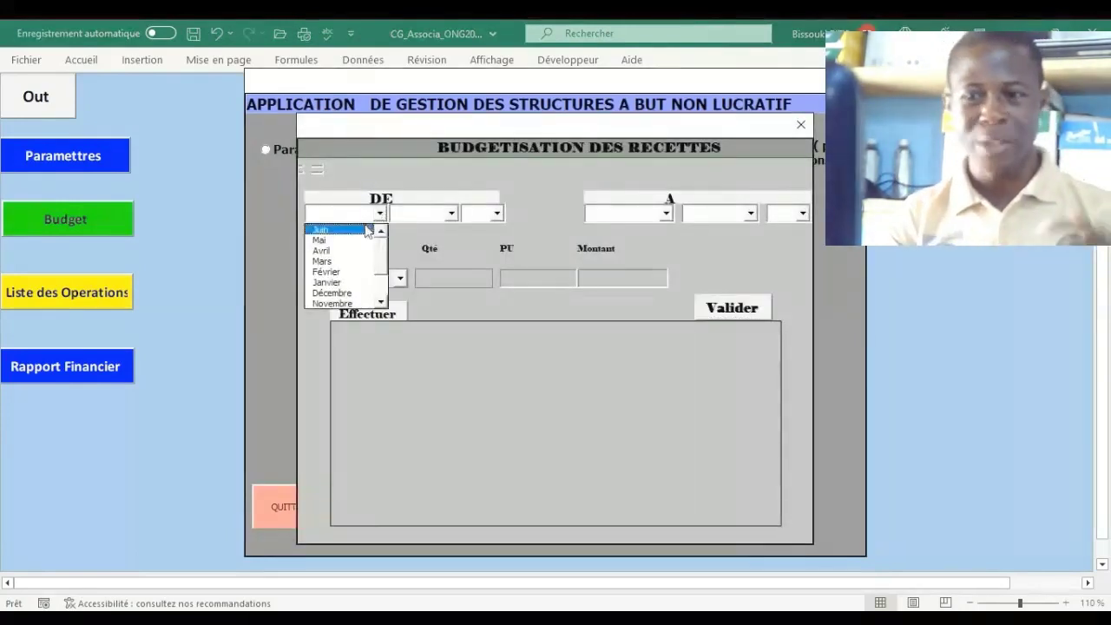
pyautogui.click(363, 231)
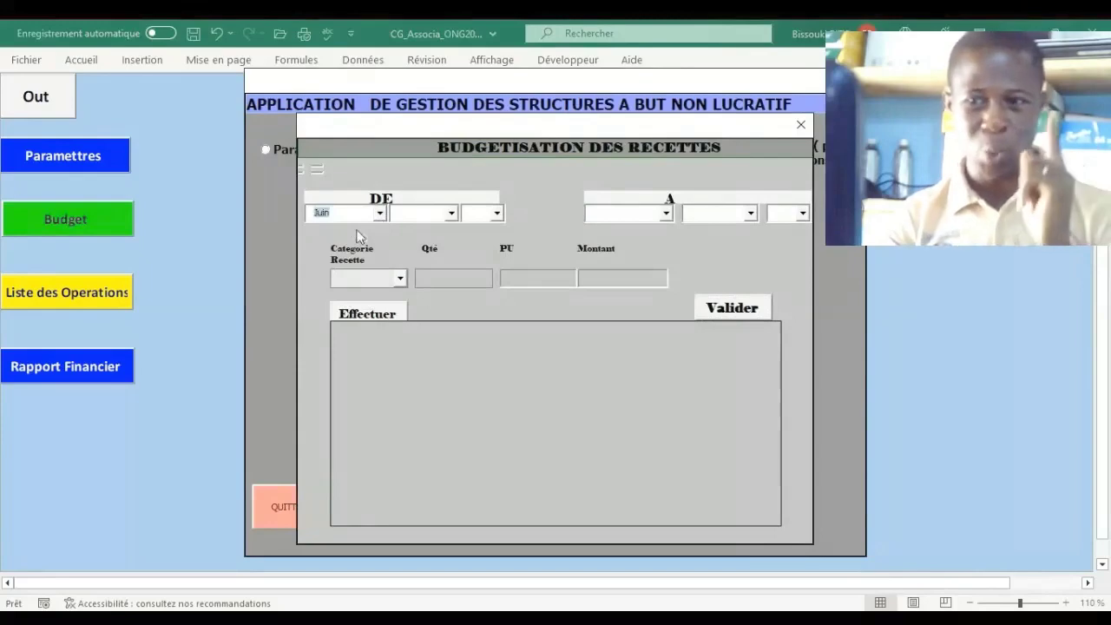
pyautogui.click(439, 212)
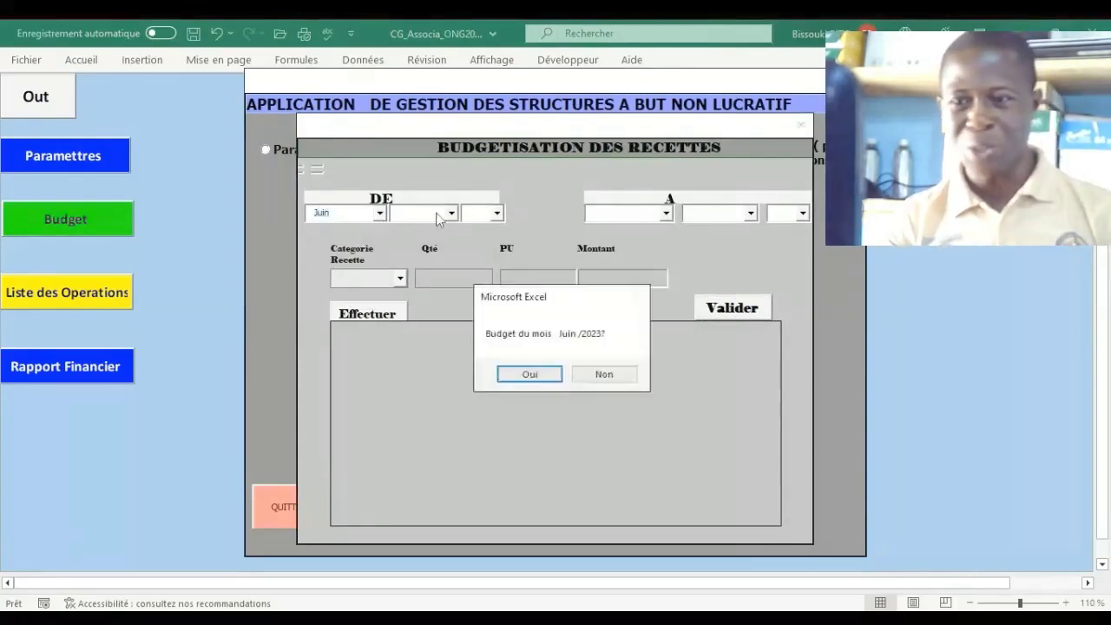
pyautogui.click(531, 375)
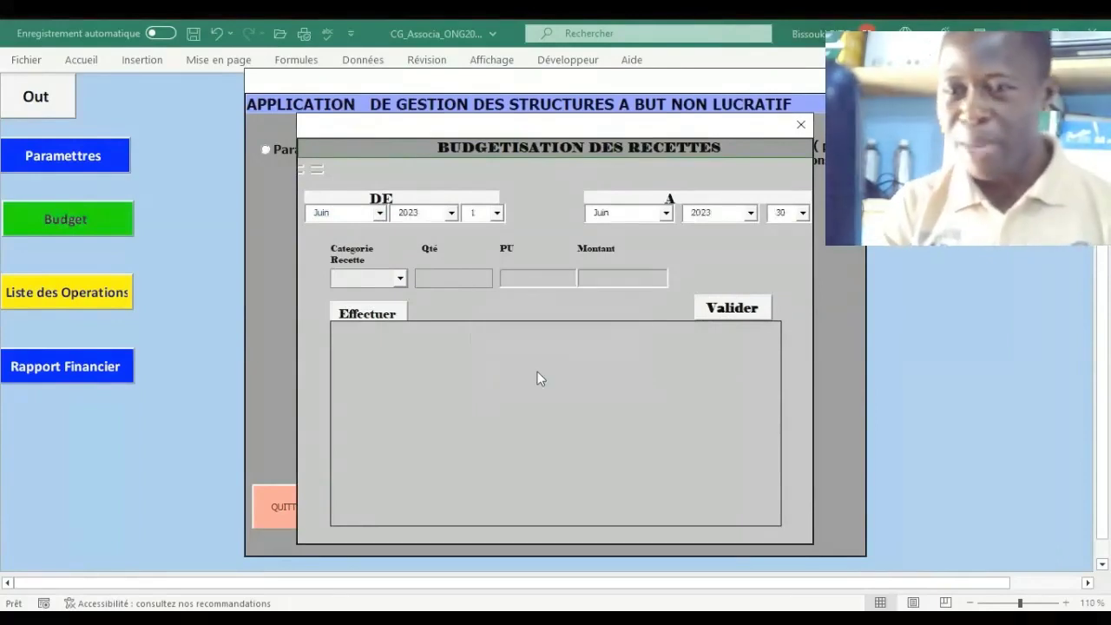
# Add a FONDS SANTE revenue line to the budget with quantity 1 and unit price 5000000.
pyautogui.click(401, 278)
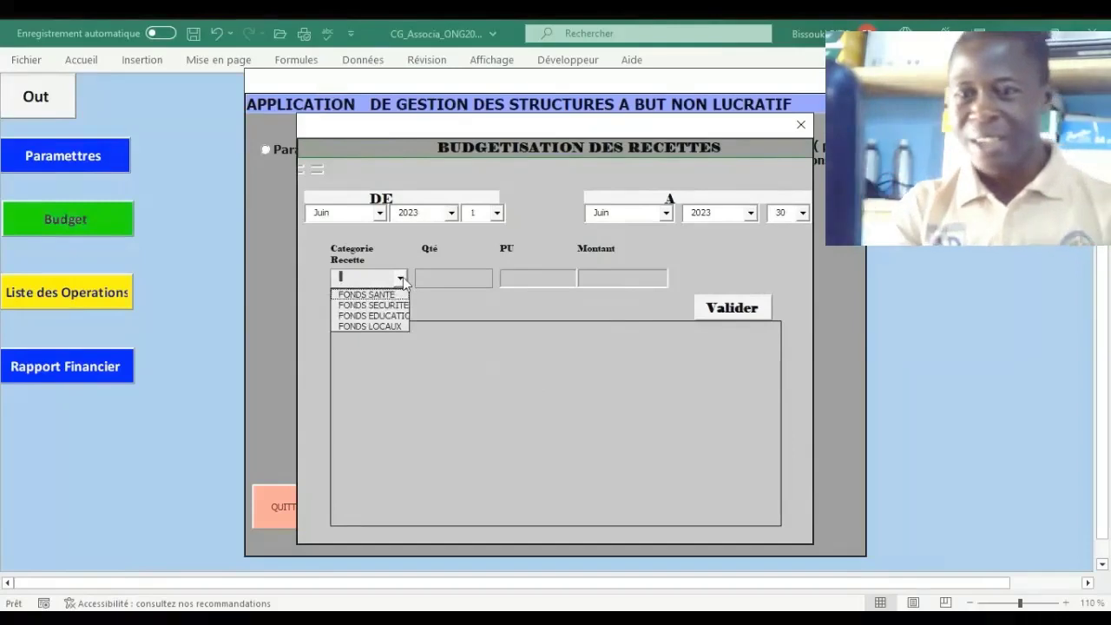
pyautogui.click(395, 295)
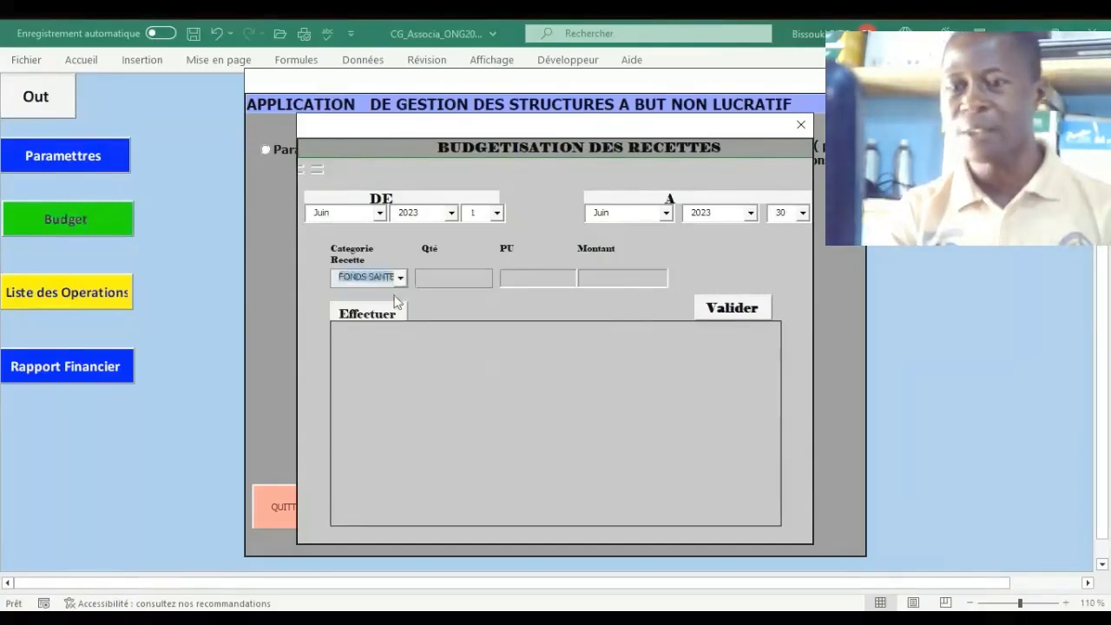
pyautogui.click(461, 276)
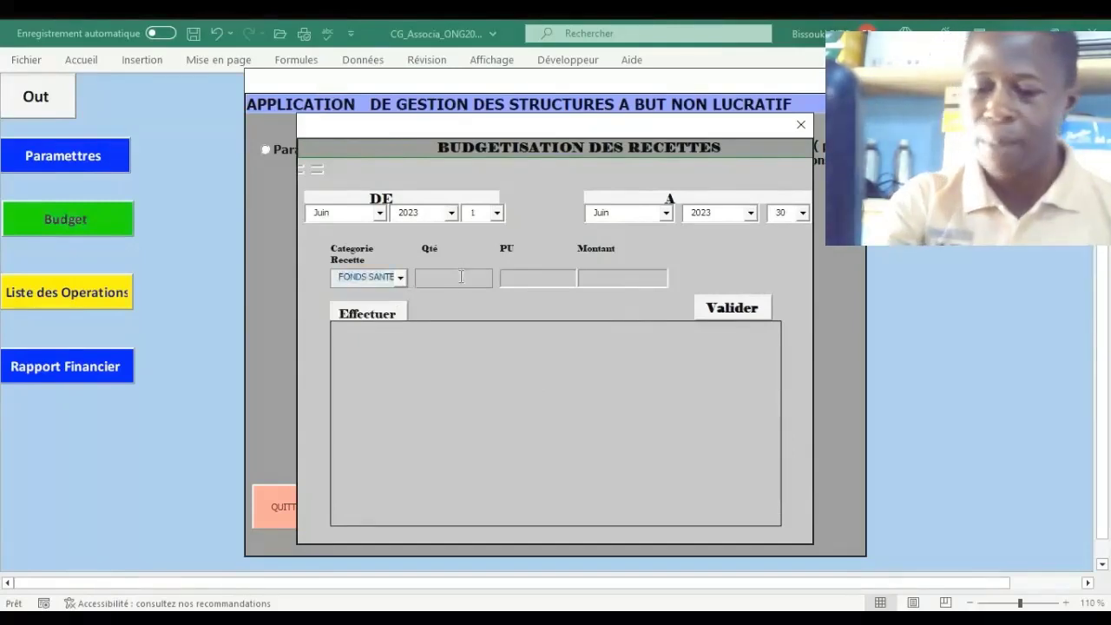
pyautogui.write('1')
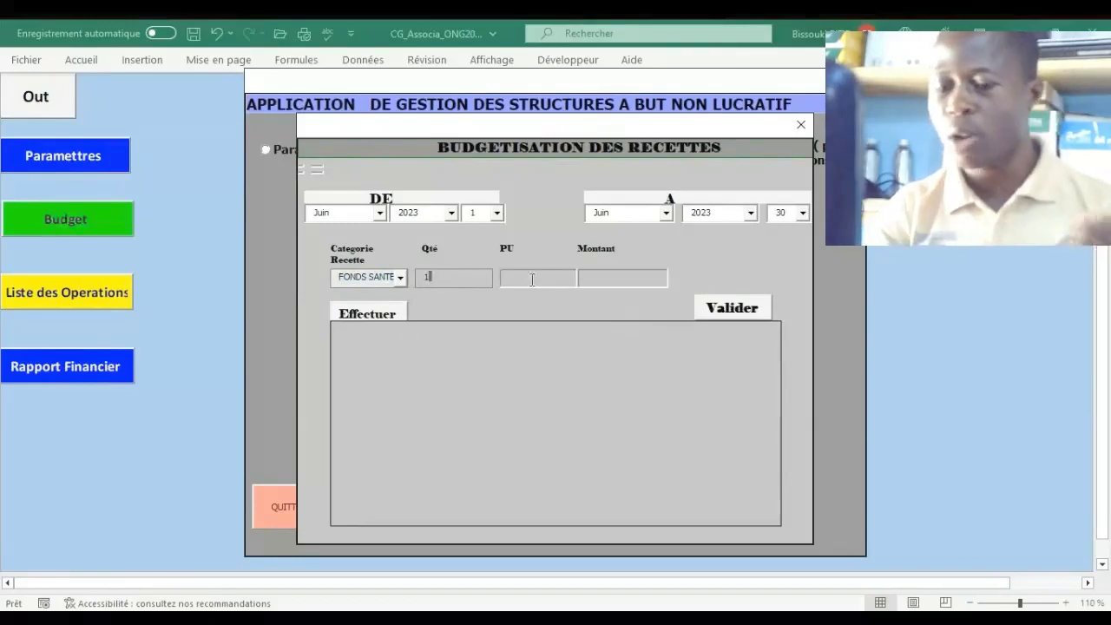
pyautogui.click(532, 280)
pyautogui.write('50')
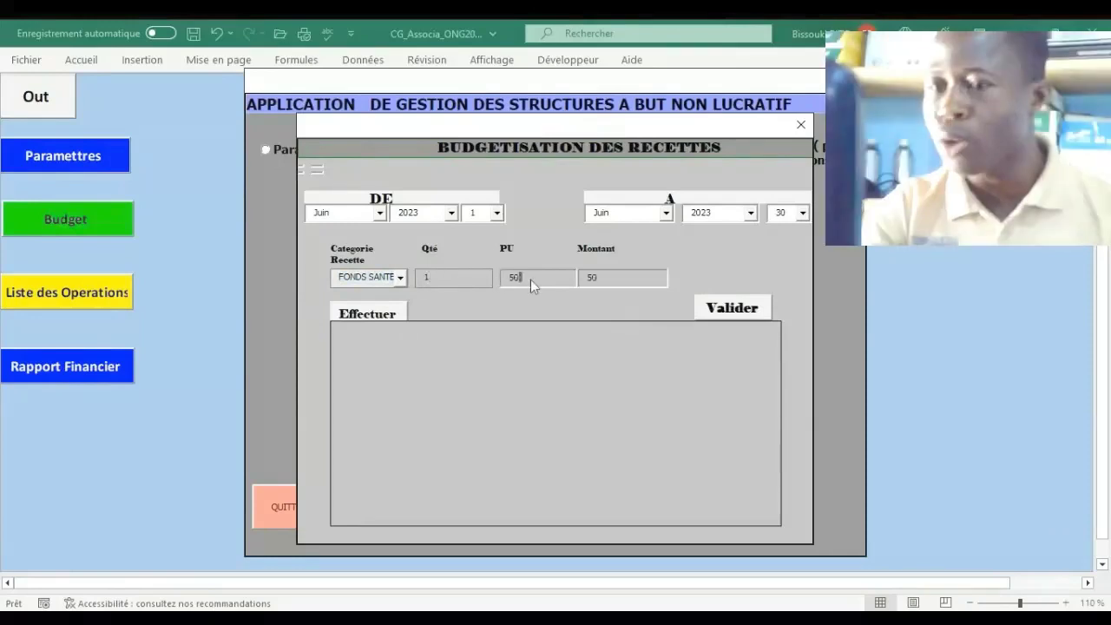
pyautogui.write('000')
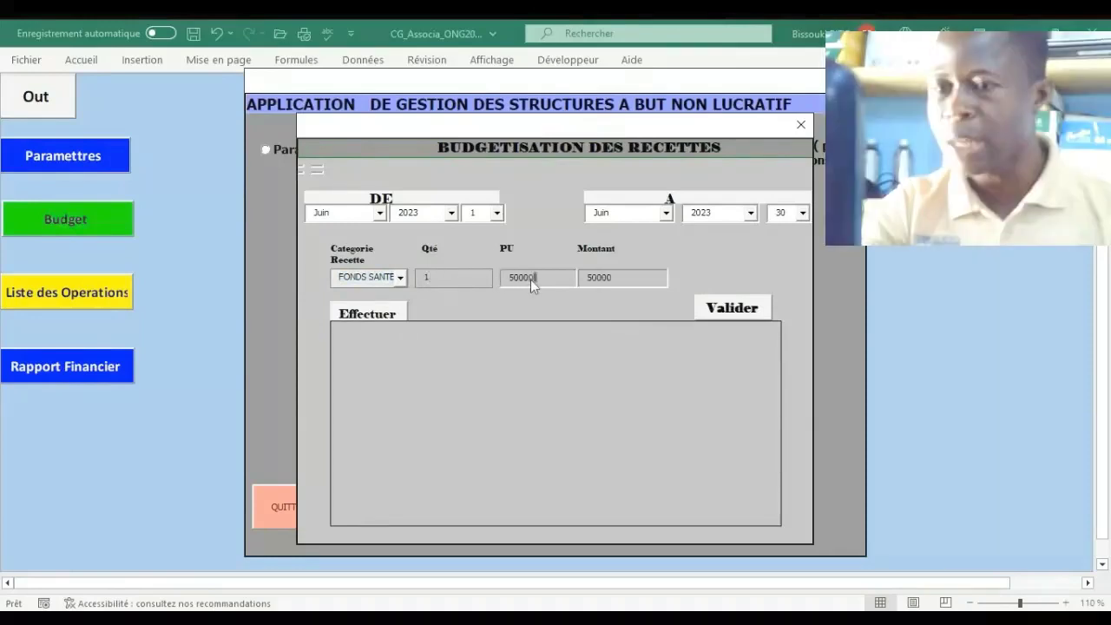
pyautogui.write('00')
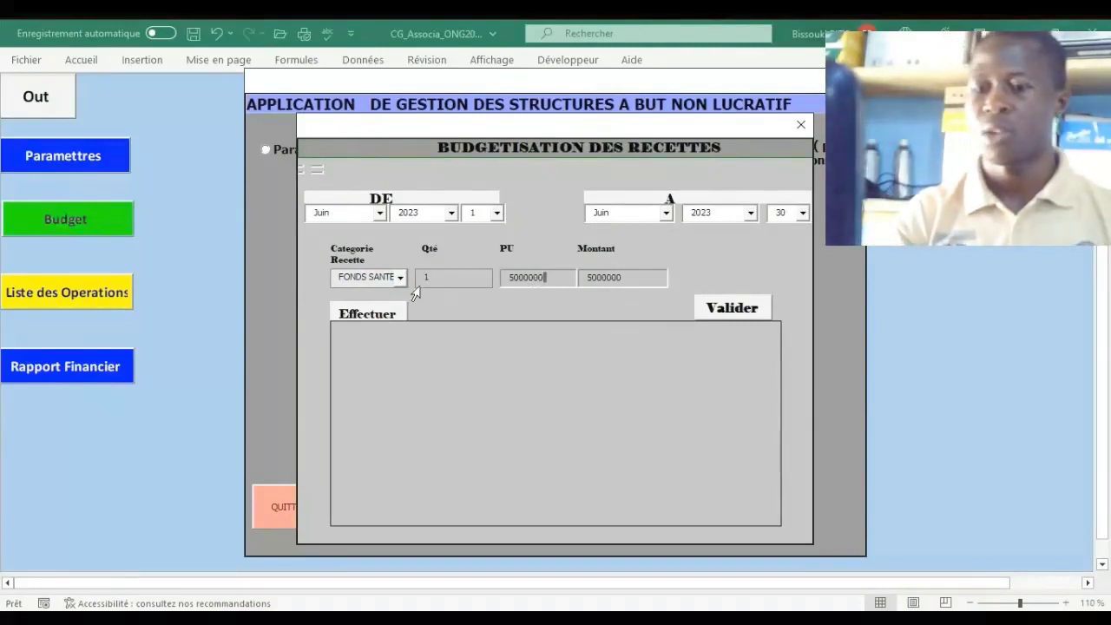
pyautogui.click(395, 318)
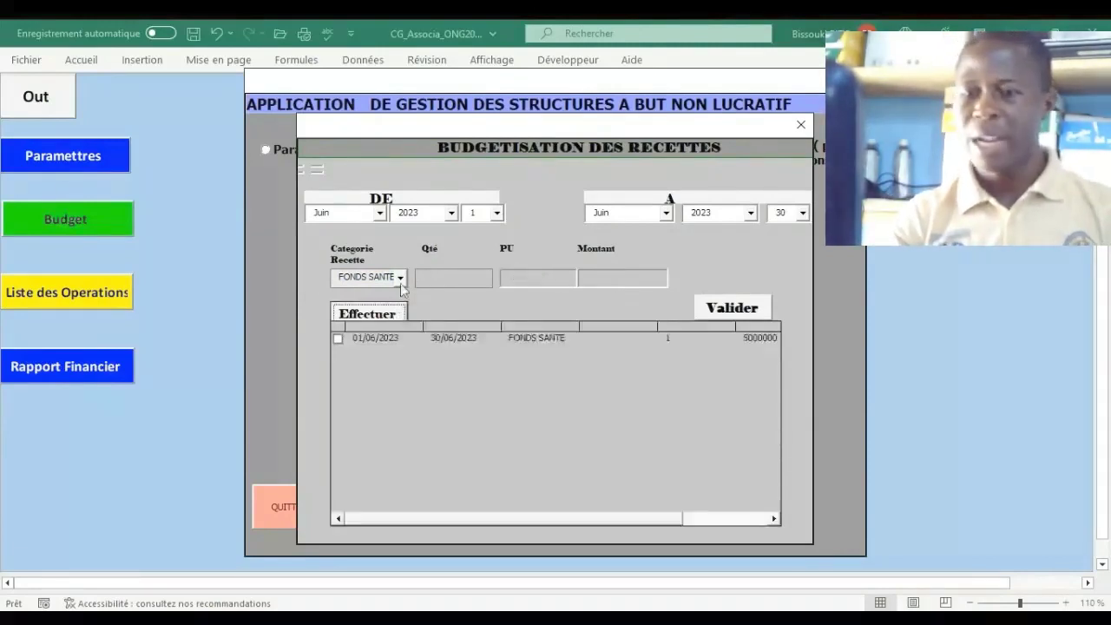
# Add a FONDS SECURITE revenue line to the June budget with quantity 1 and unit price 2000000.
pyautogui.click(399, 278)
pyautogui.click(389, 306)
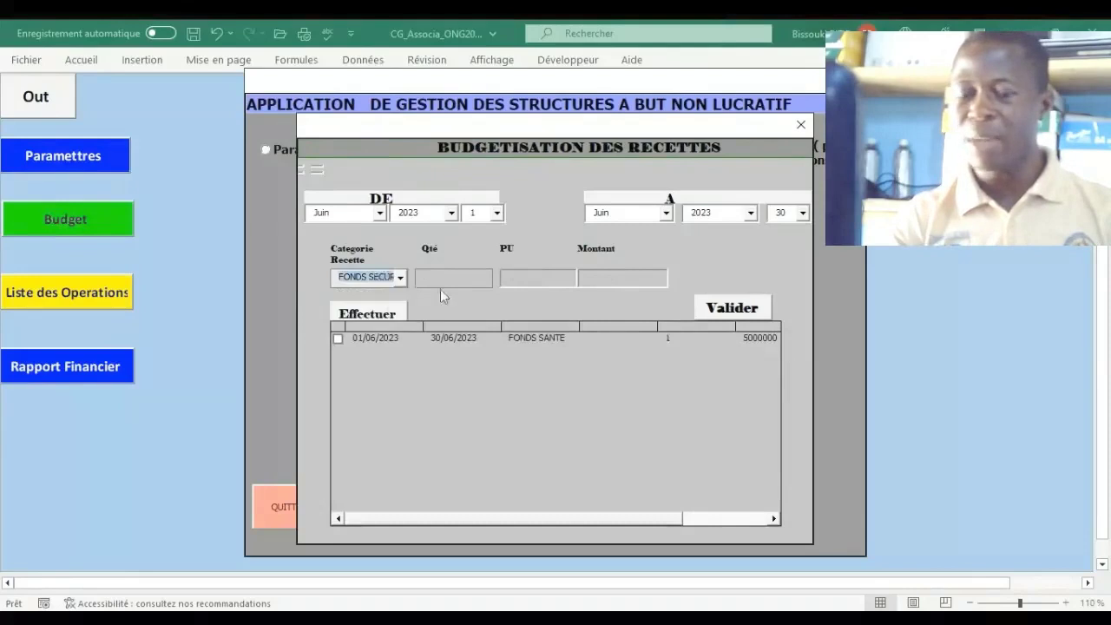
pyautogui.click(448, 279)
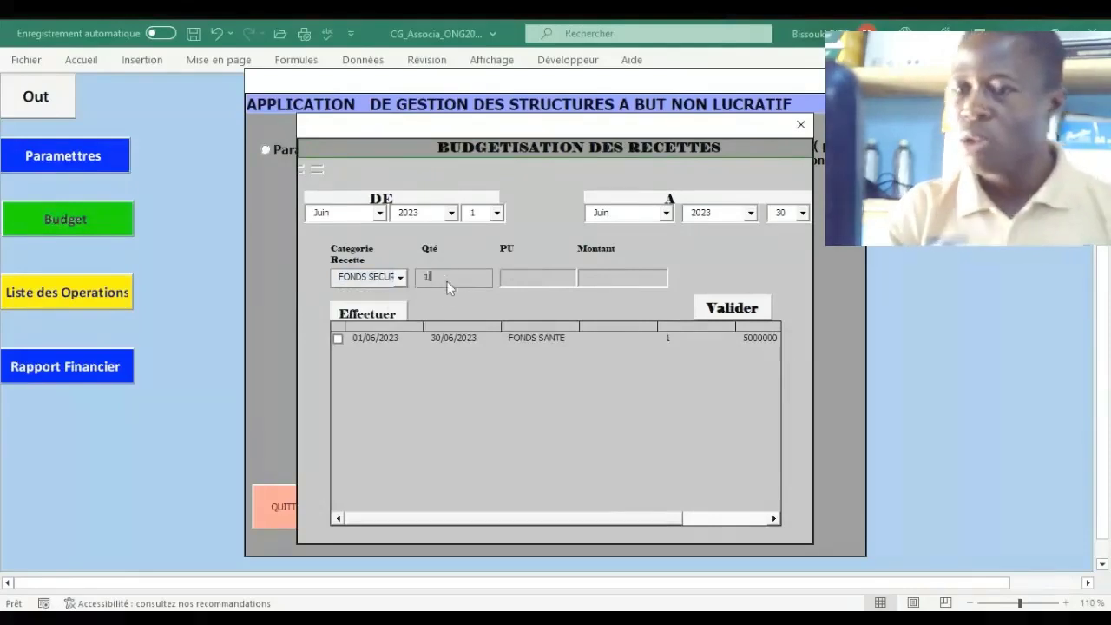
pyautogui.click(519, 278)
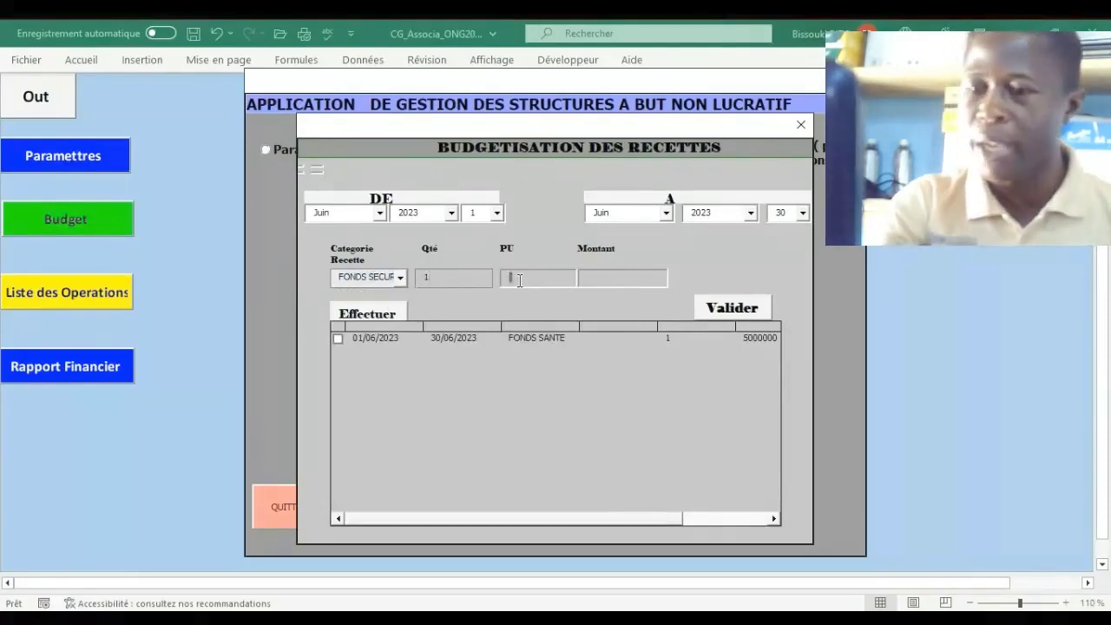
pyautogui.write('200')
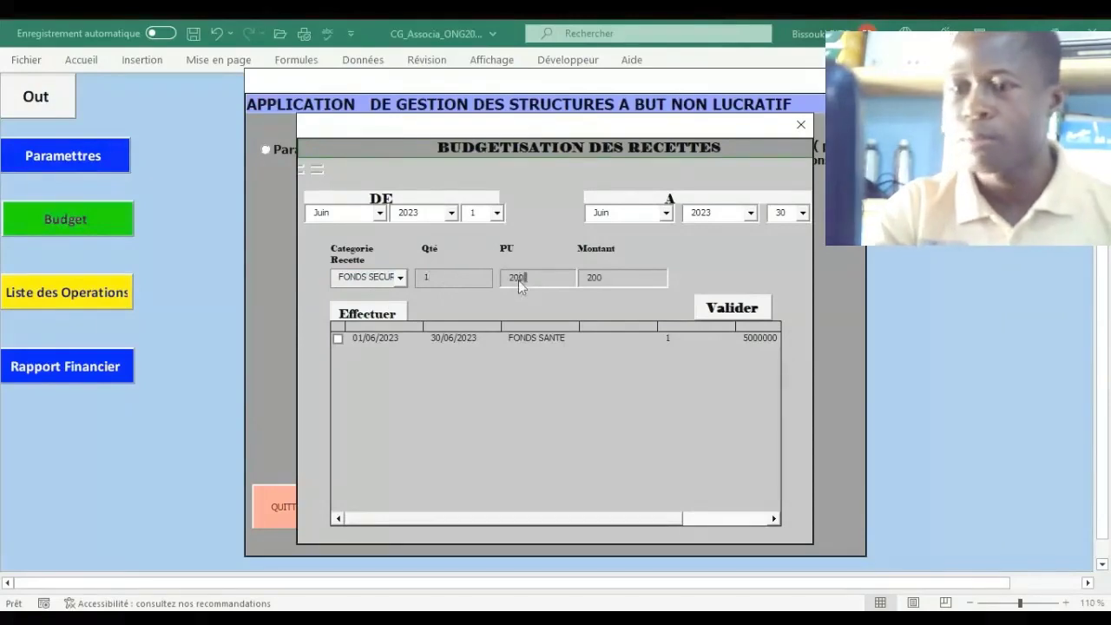
pyautogui.write('0000')
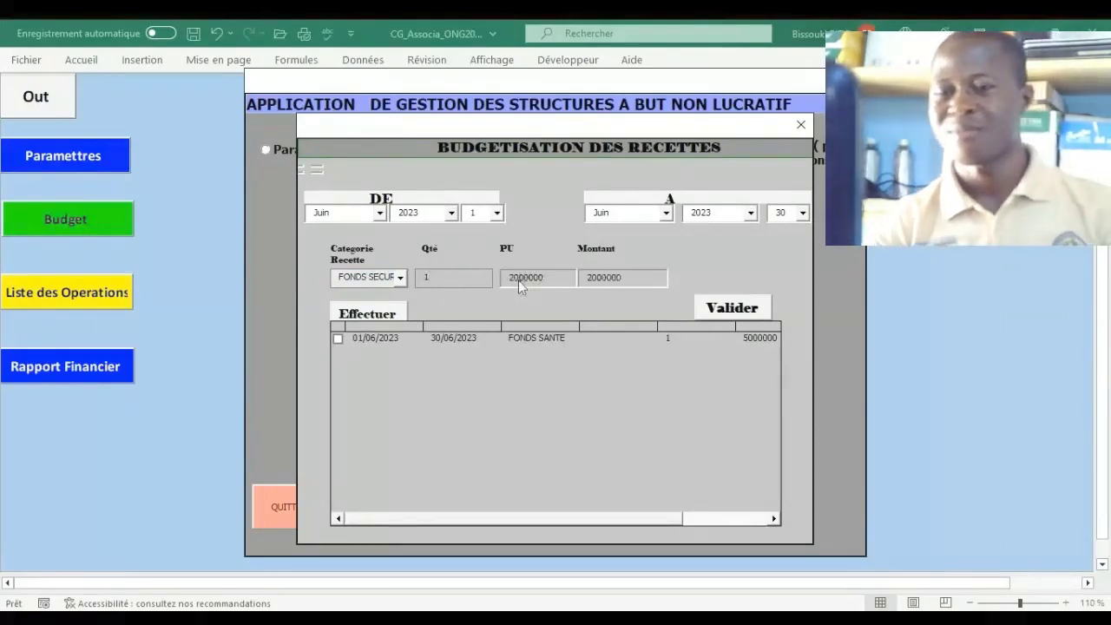
pyautogui.click(360, 316)
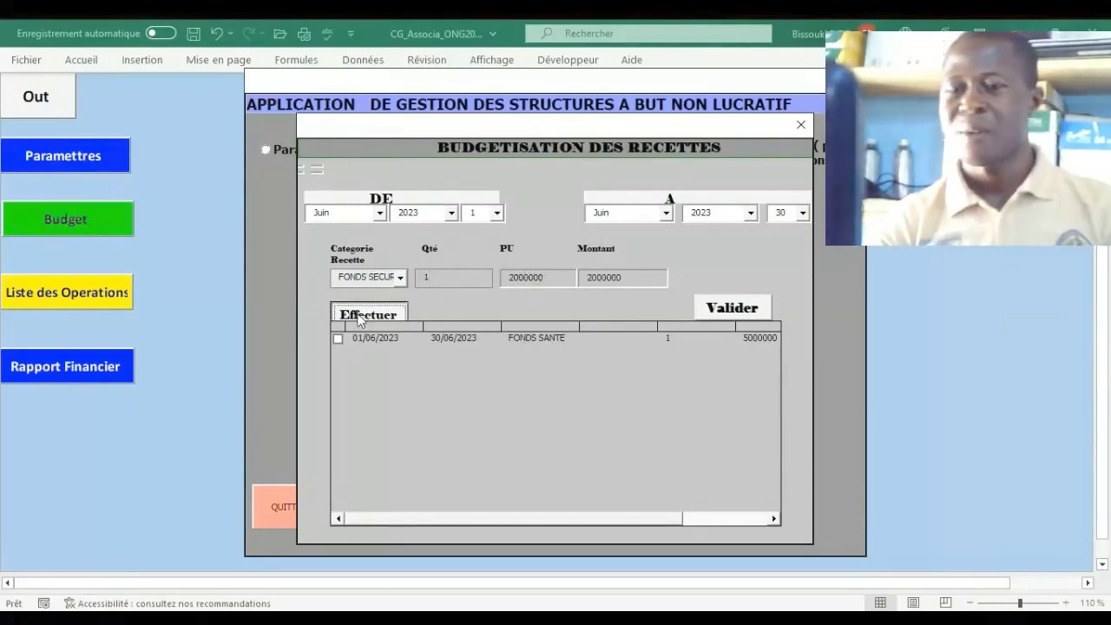
# Add a FONDS EDUCATION revenue line to the budget with quantity 1 and unit price 300000.
pyautogui.click(402, 279)
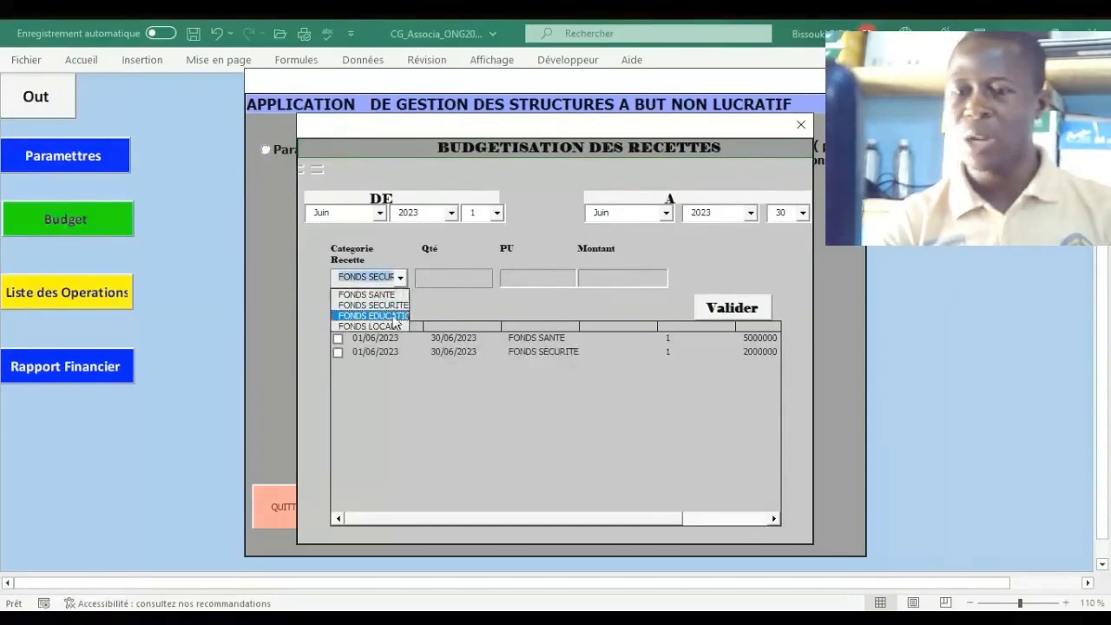
pyautogui.click(394, 317)
pyautogui.click(441, 277)
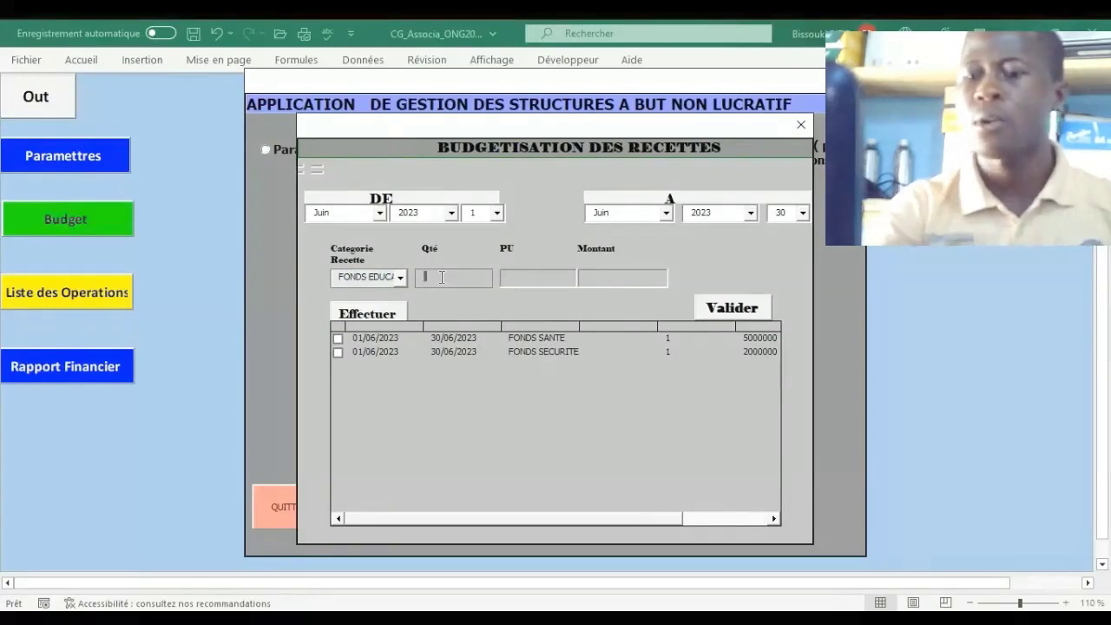
pyautogui.write('1')
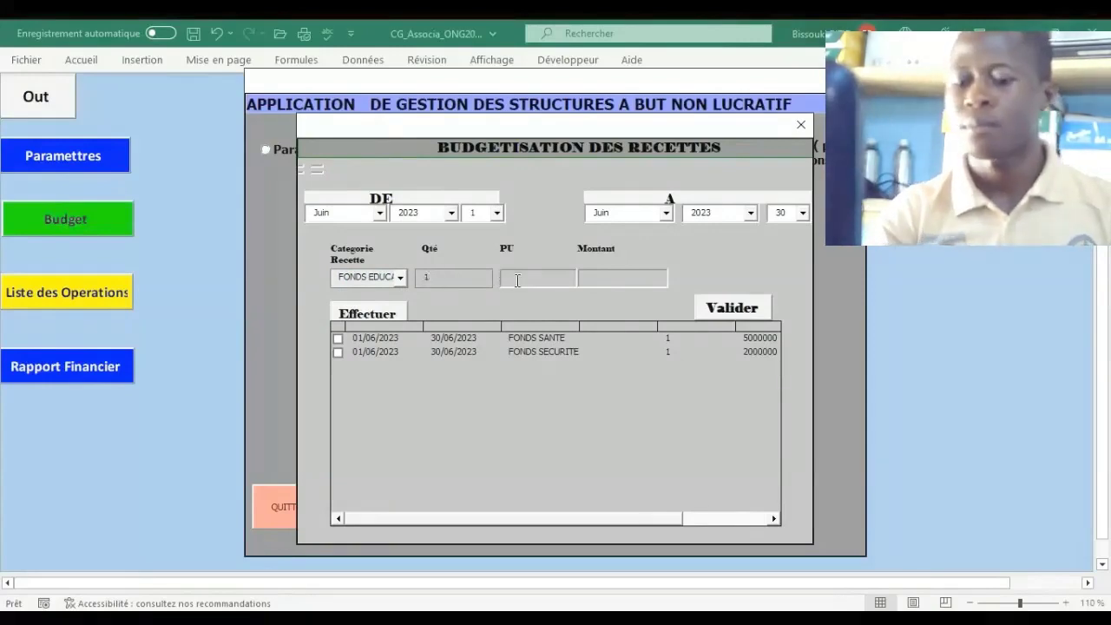
pyautogui.click(516, 280)
pyautogui.write('300000')
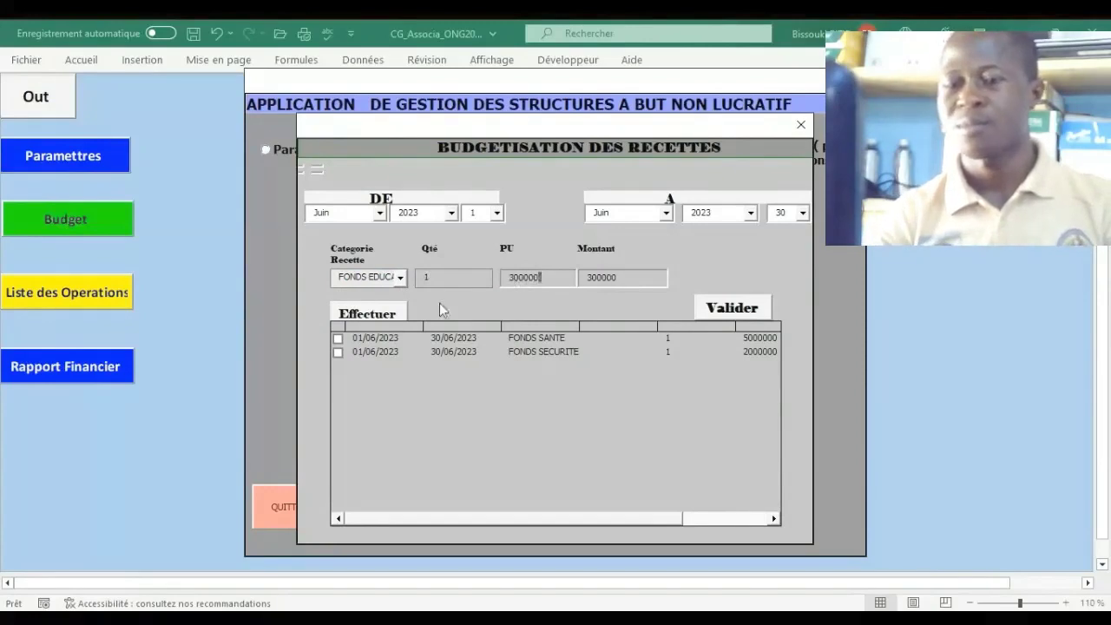
pyautogui.click(379, 316)
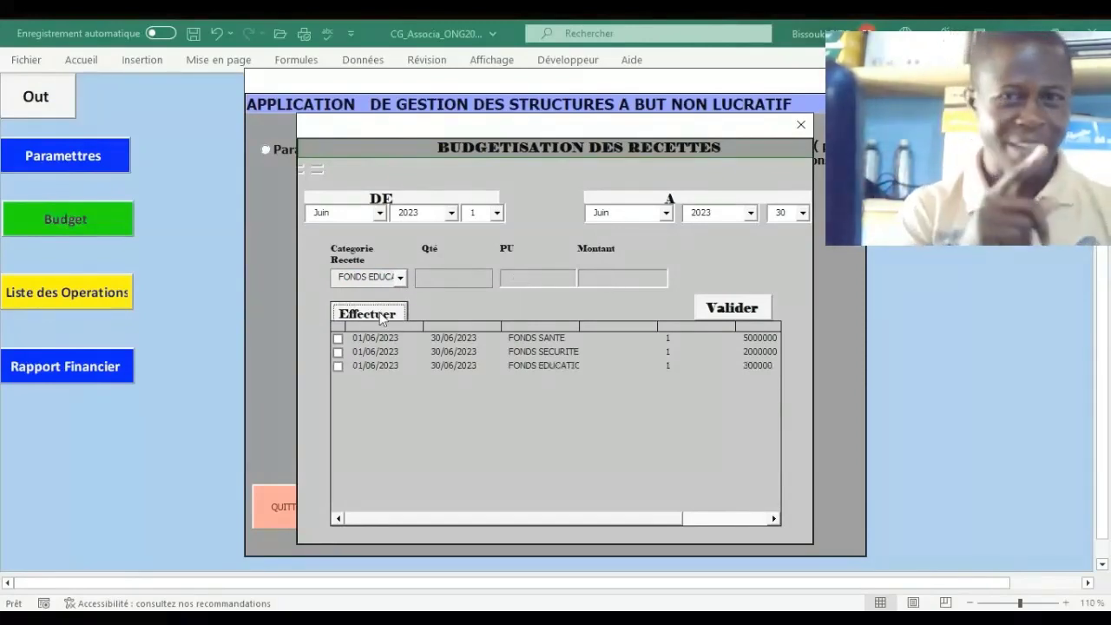
# Validate the revenue budget and close the revenue budgeting form.
pyautogui.click(718, 313)
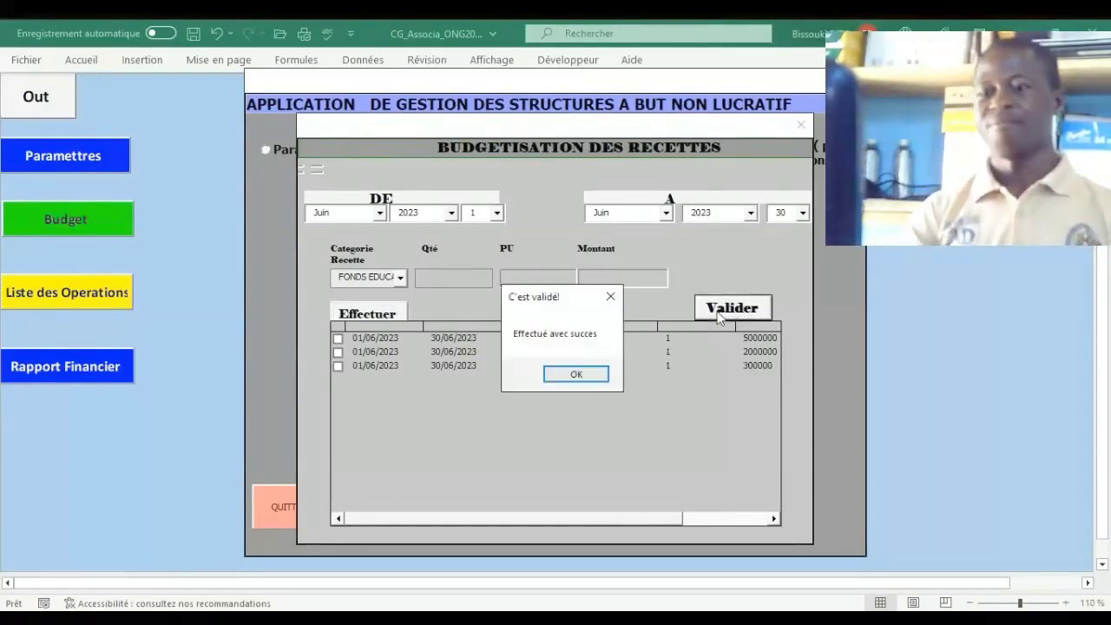
pyautogui.click(570, 373)
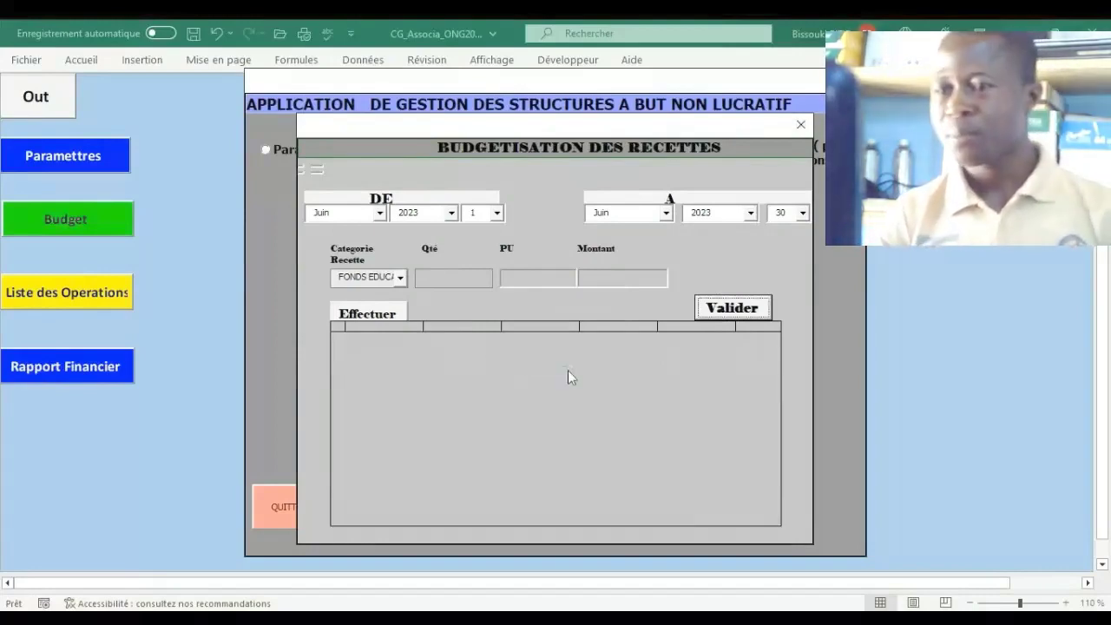
pyautogui.click(801, 126)
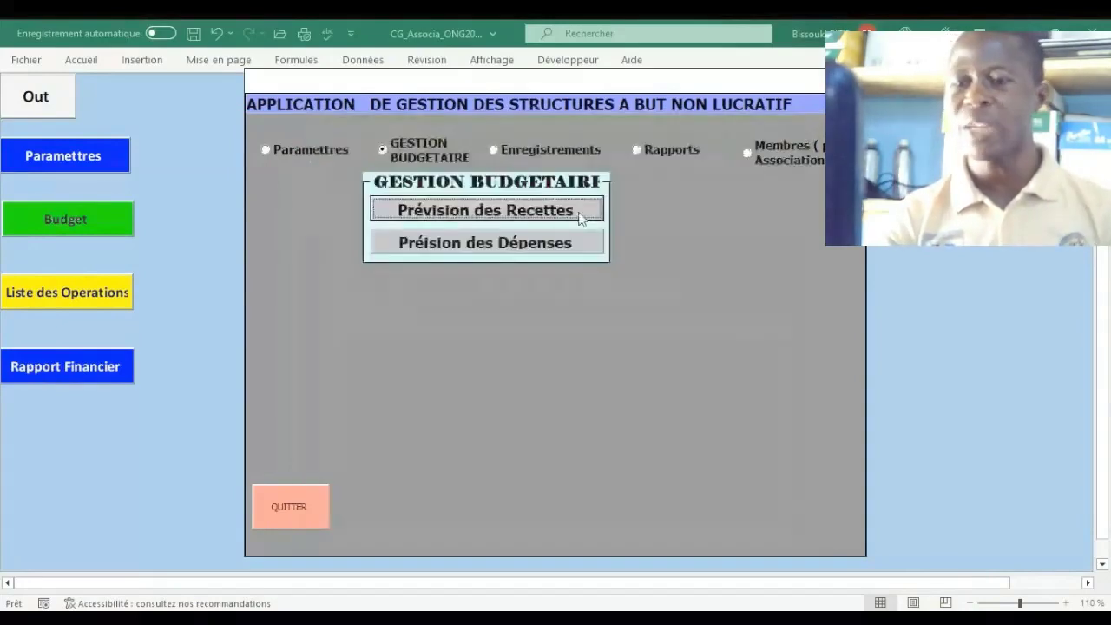
# Open the expense forecast form and set its budget period to the month of Juin 2023.
pyautogui.click(522, 248)
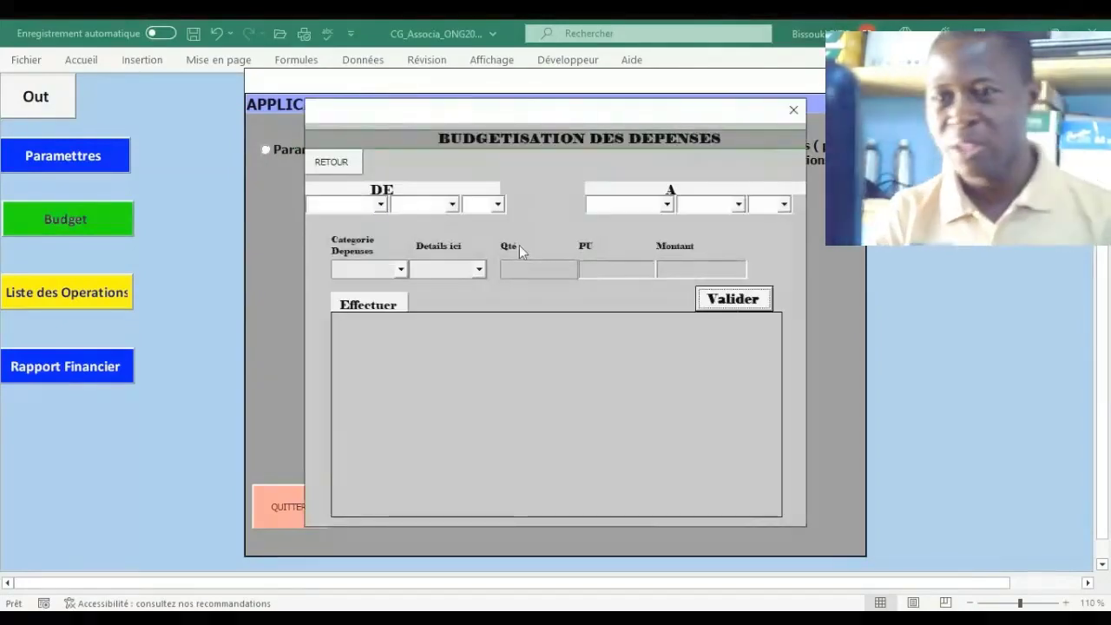
pyautogui.click(381, 204)
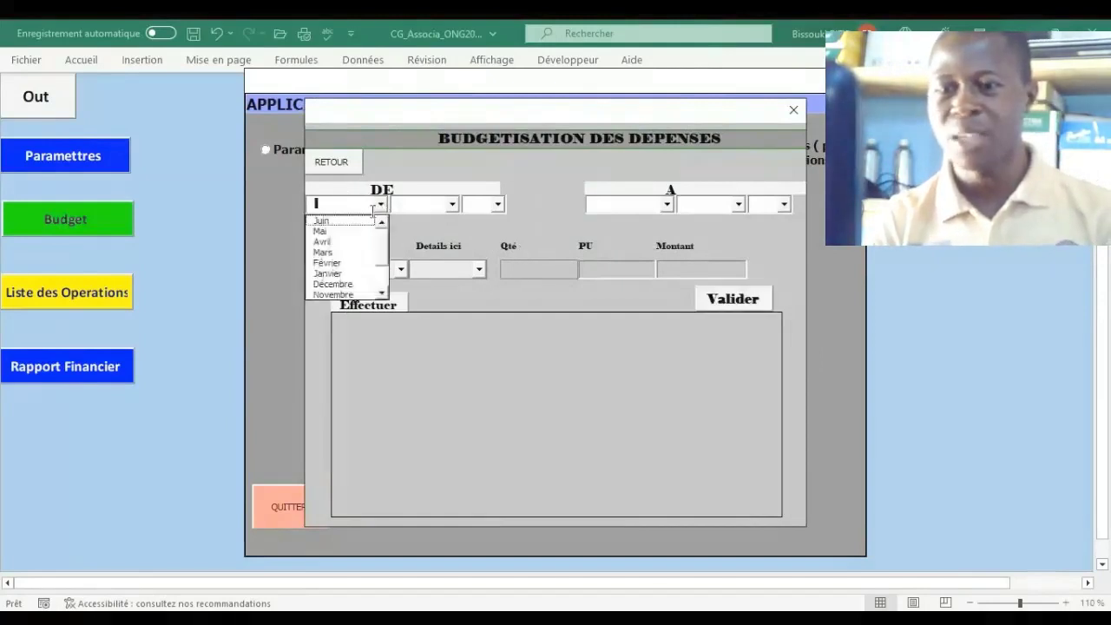
pyautogui.click(356, 221)
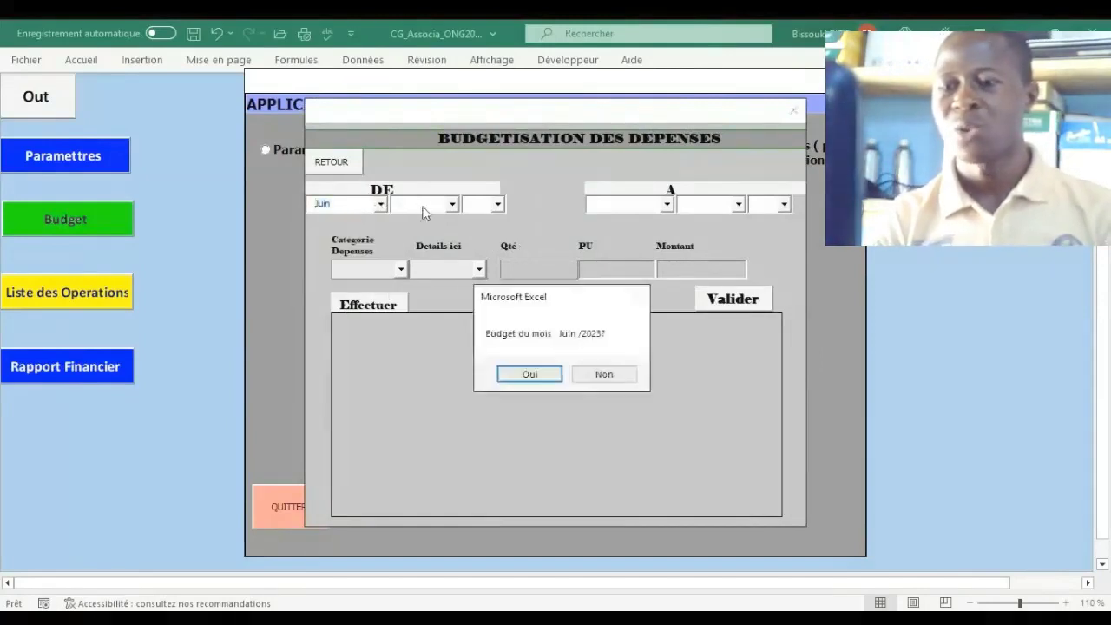
pyautogui.click(534, 374)
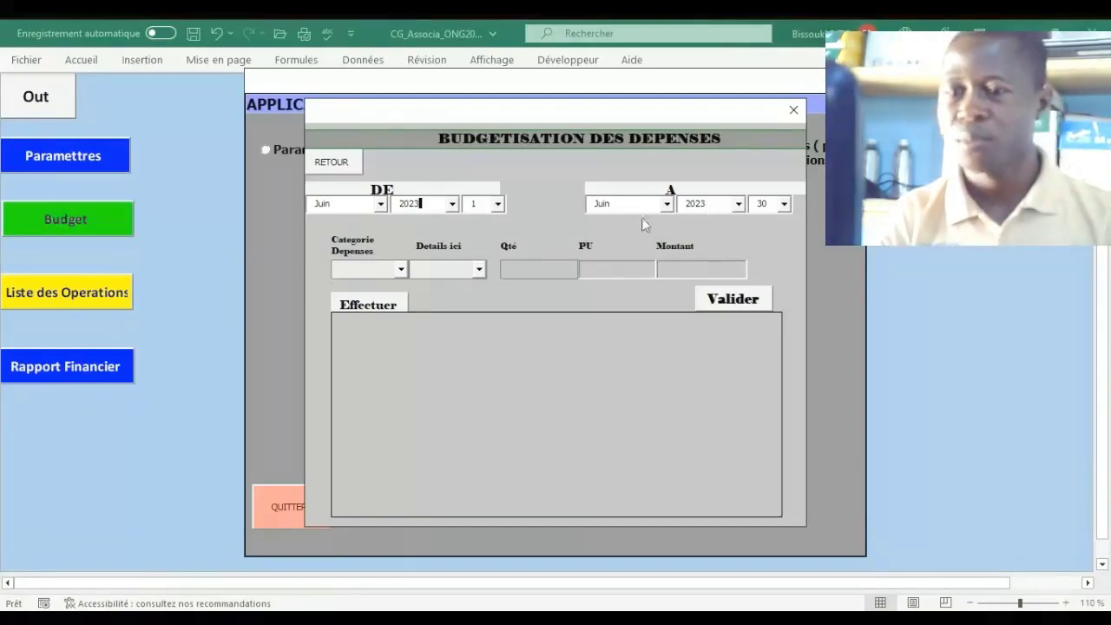
# Add a Fourniture de bureau expense line for Achat papier rame with quantity 3 and unit price 2000.
pyautogui.click(402, 269)
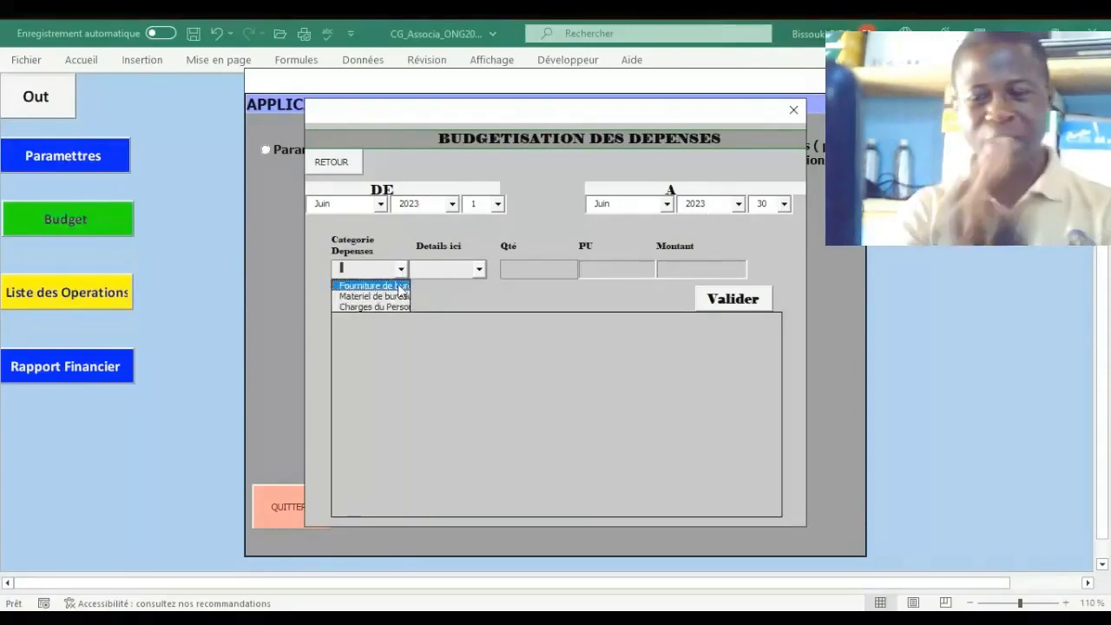
pyautogui.click(399, 287)
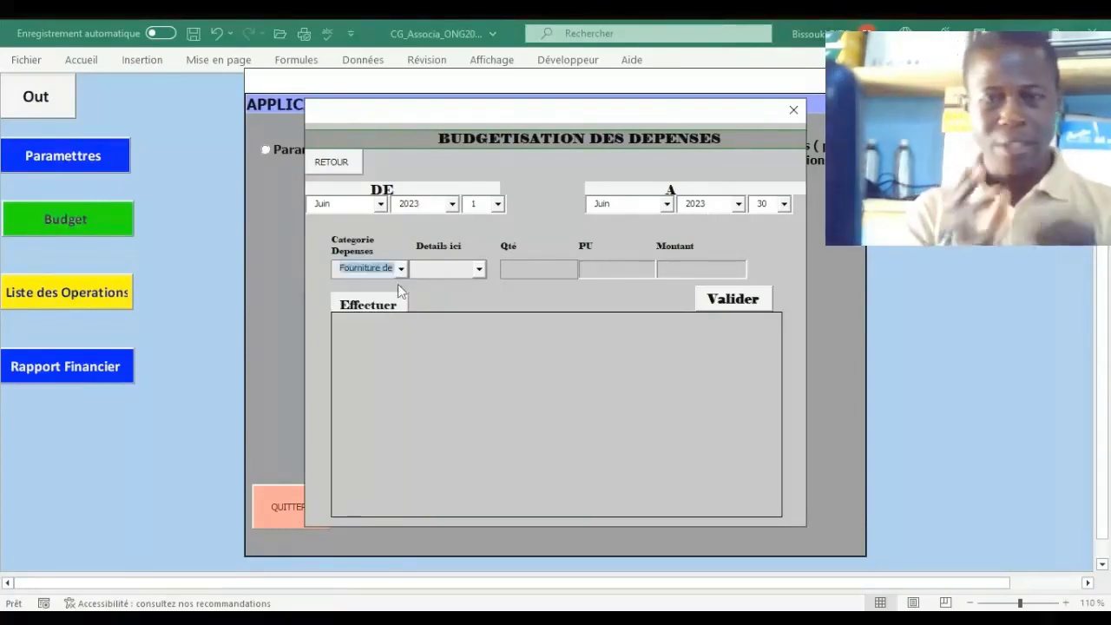
pyautogui.click(478, 270)
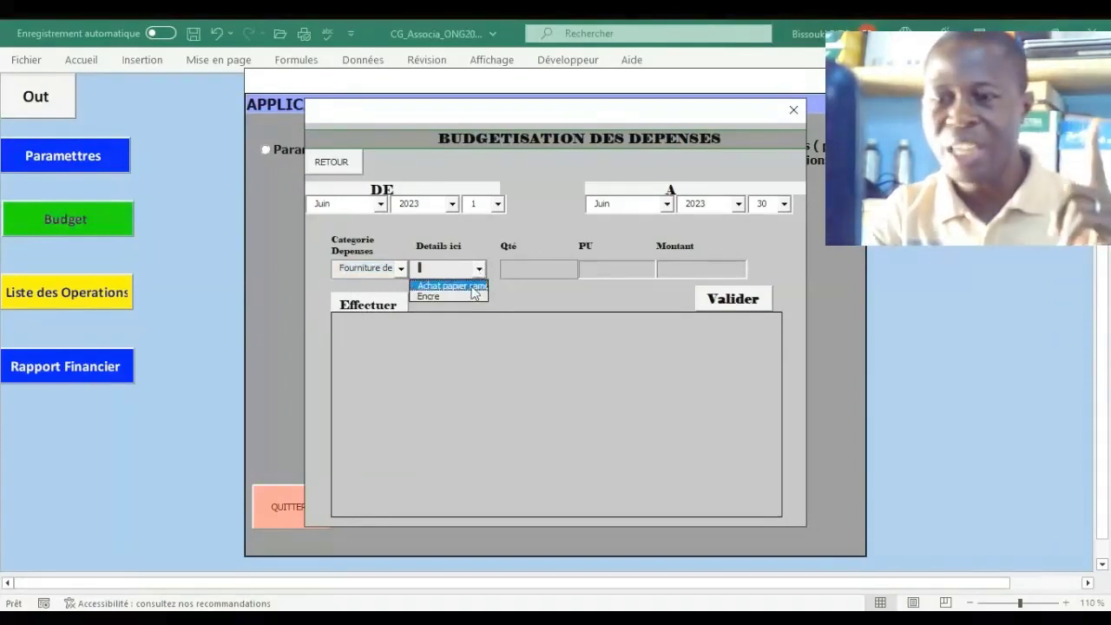
pyautogui.click(474, 288)
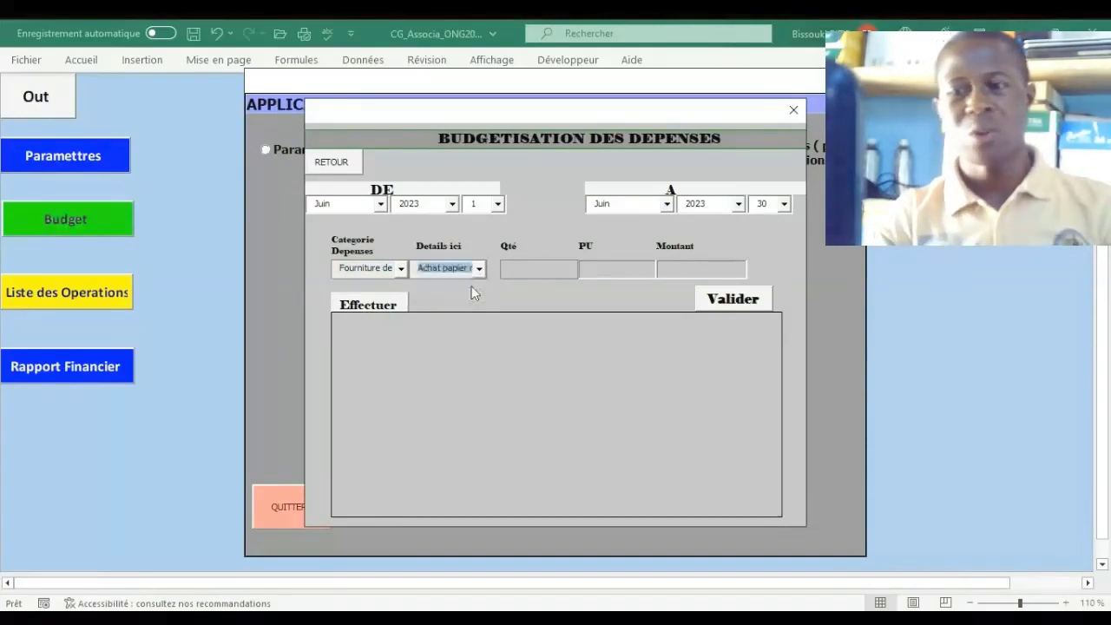
pyautogui.click(542, 270)
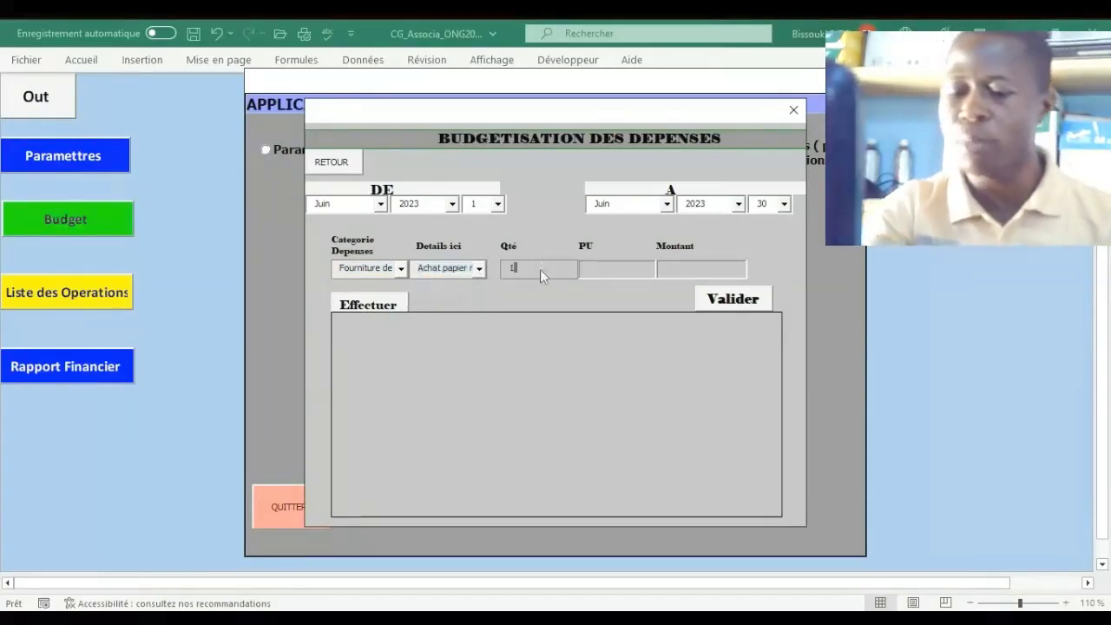
pyautogui.click(629, 268)
pyautogui.write('2')
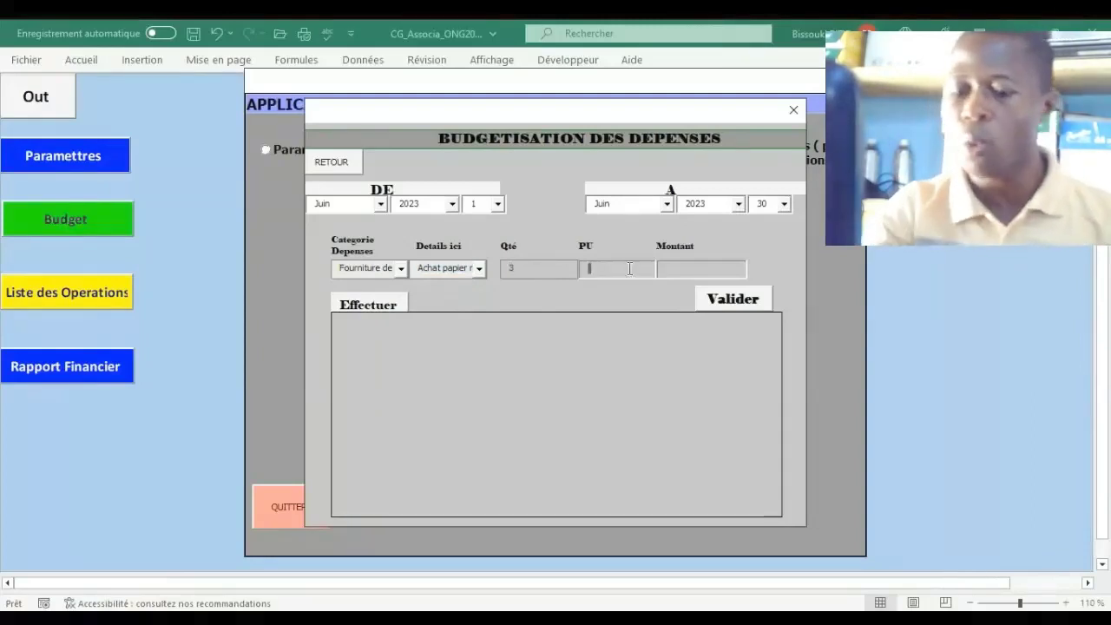
pyautogui.write('000')
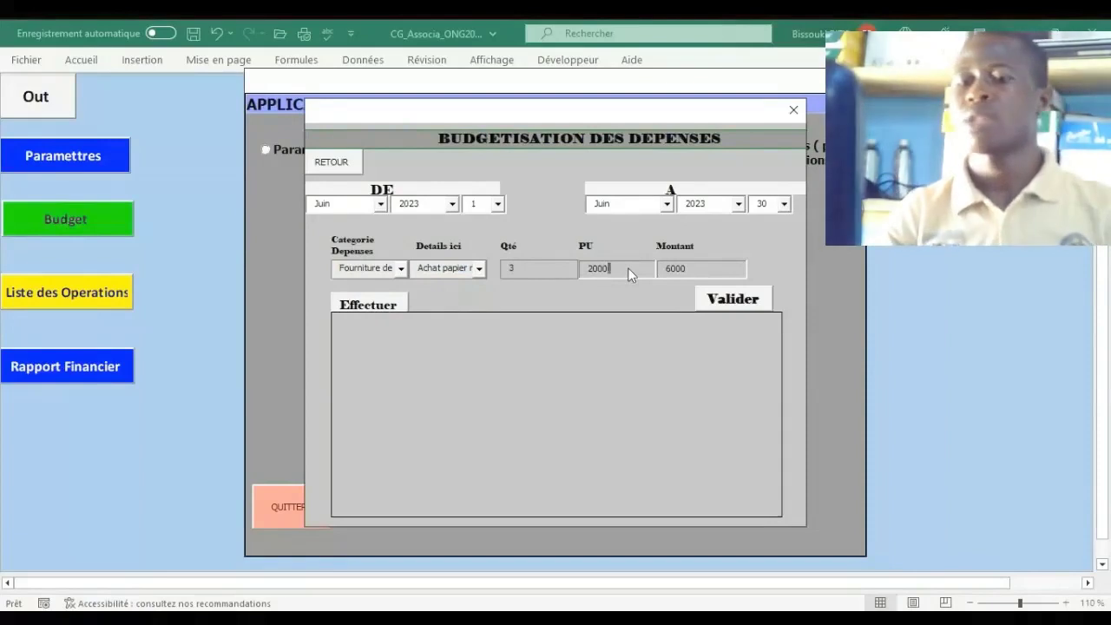
pyautogui.click(389, 308)
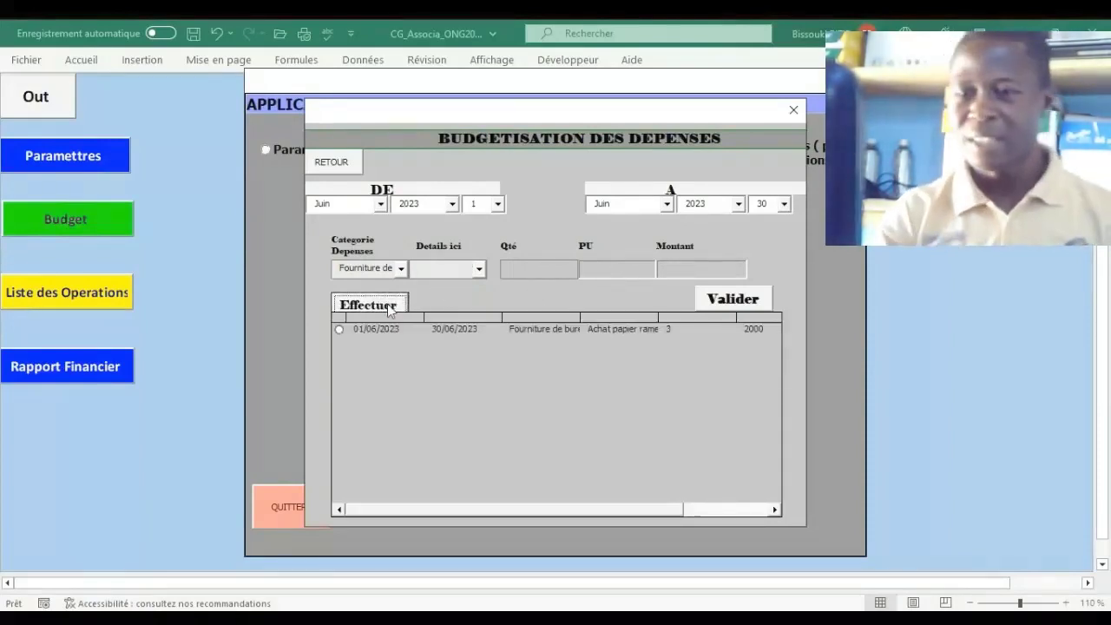
# Add an Encre expense line under Fourniture de bureau with quantity 1 and unit price 30000.
pyautogui.click(480, 269)
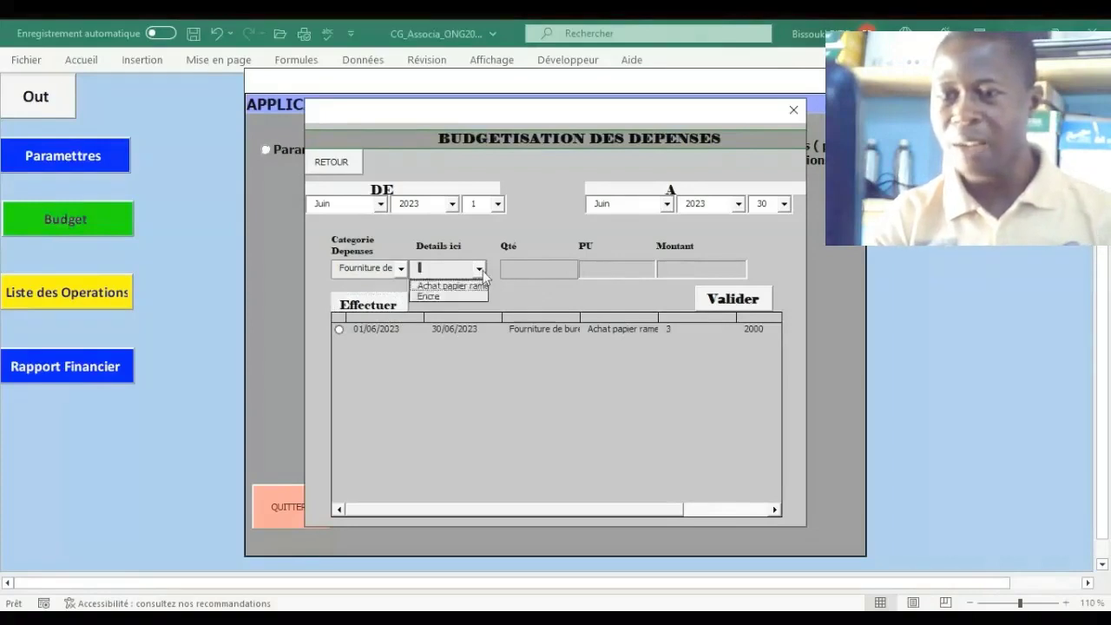
pyautogui.click(465, 298)
pyautogui.click(532, 268)
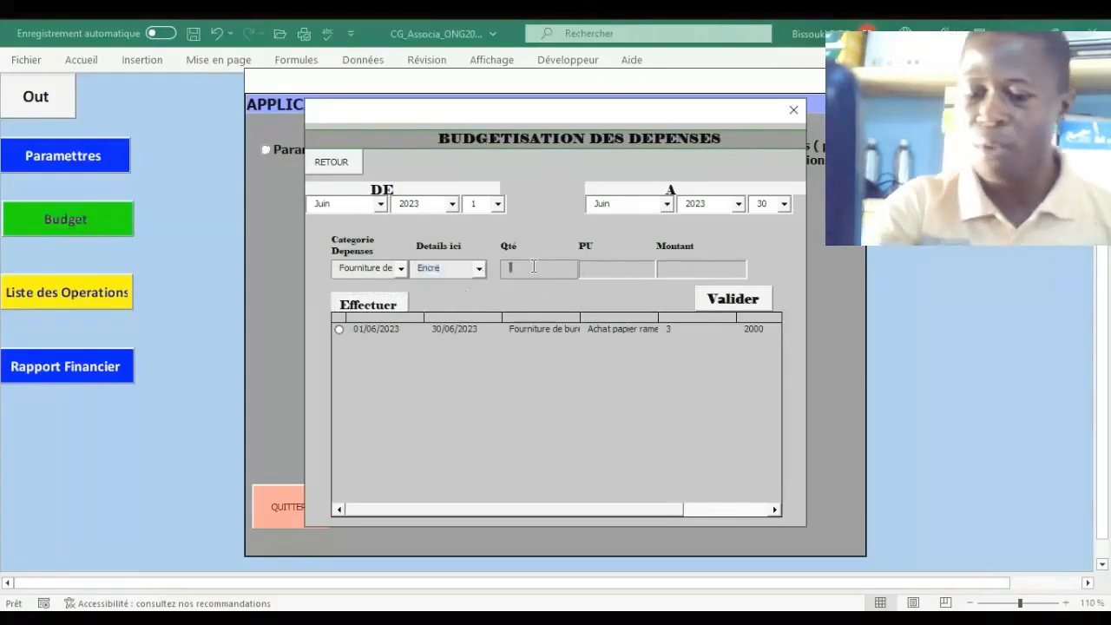
pyautogui.write('1')
pyautogui.click(620, 268)
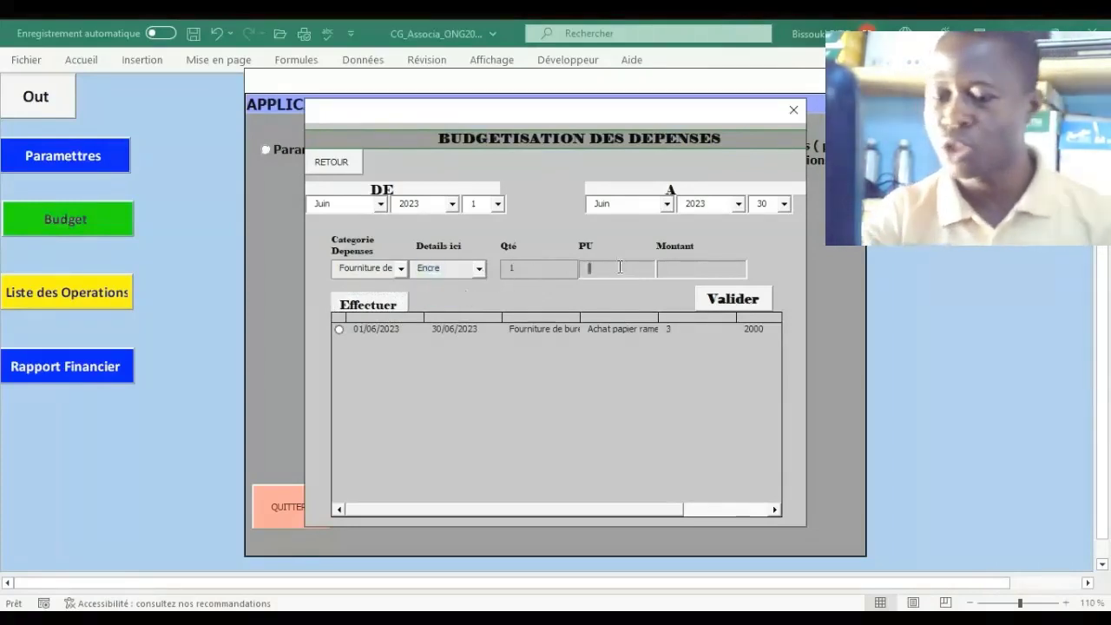
pyautogui.write('5')
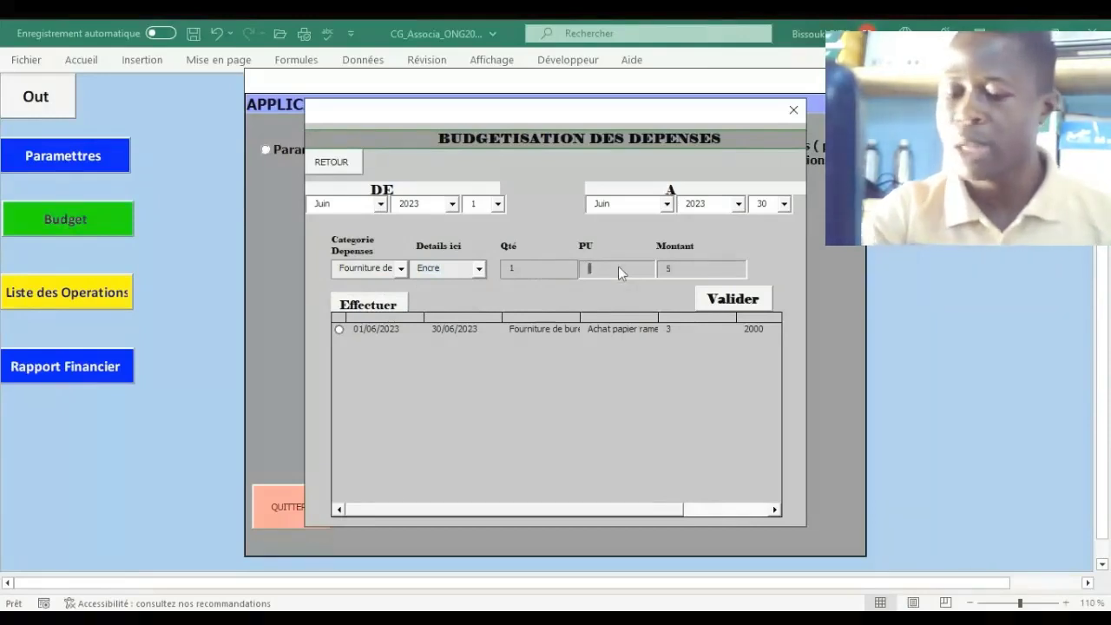
pyautogui.write('0000')
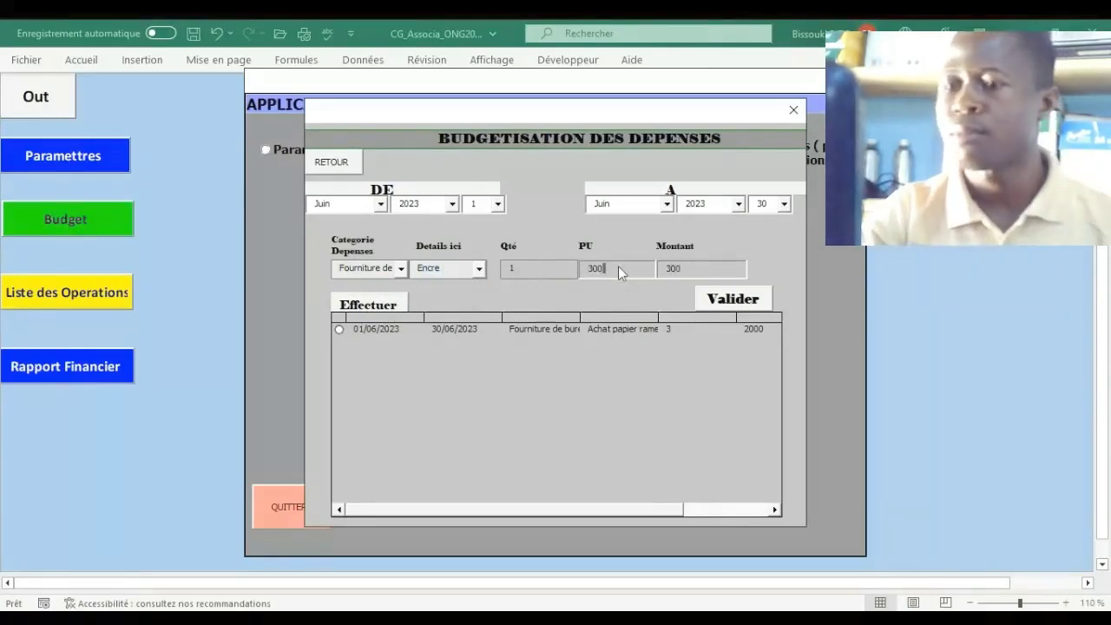
pyautogui.click(390, 306)
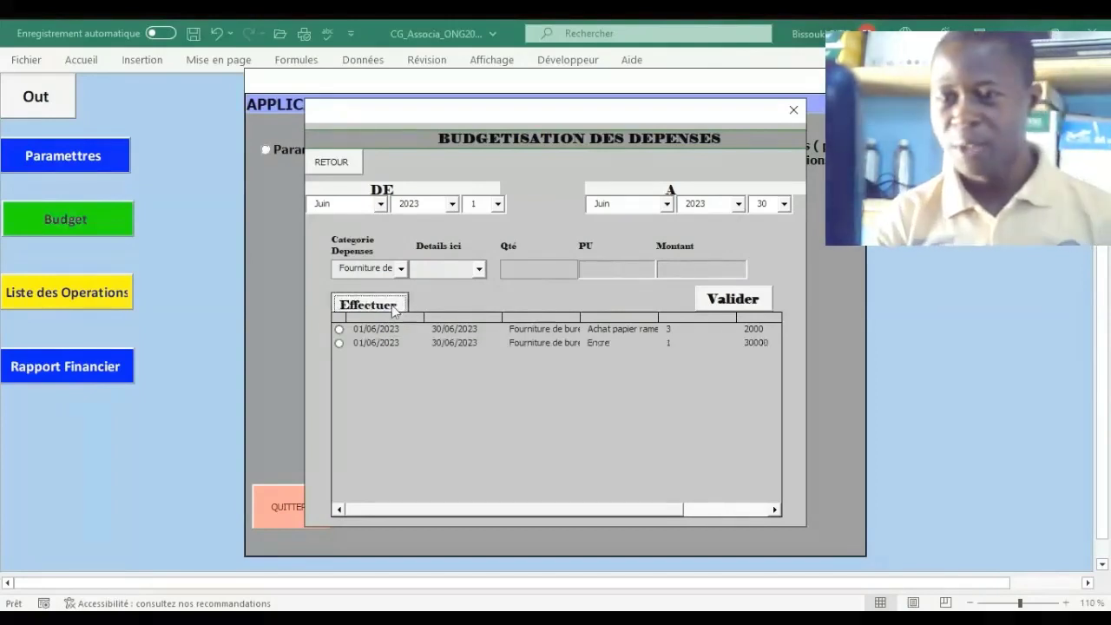
# Add a Materiel de bureau expense line for Table bureau with quantity 2 and unit price 300000.
pyautogui.click(401, 273)
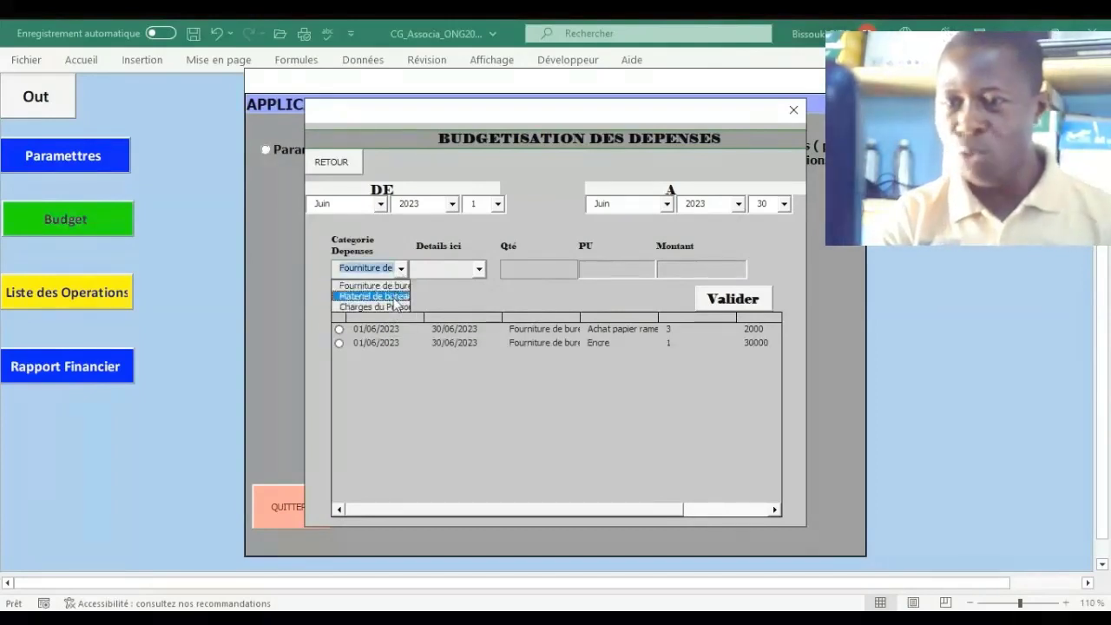
pyautogui.click(395, 296)
pyautogui.click(478, 269)
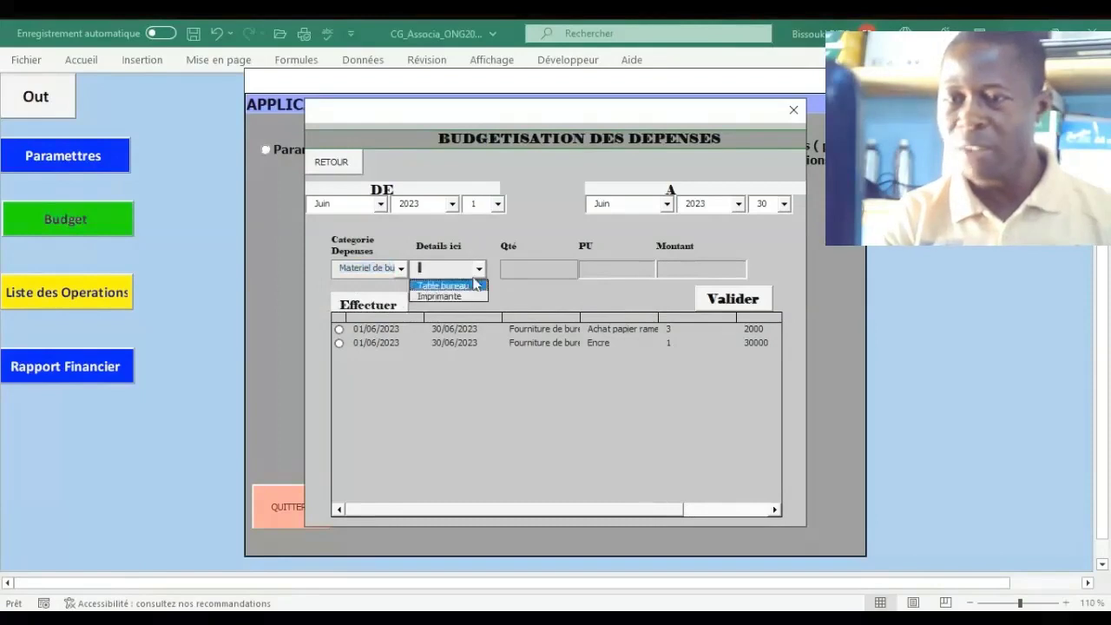
pyautogui.click(470, 290)
pyautogui.click(521, 270)
pyautogui.write('2')
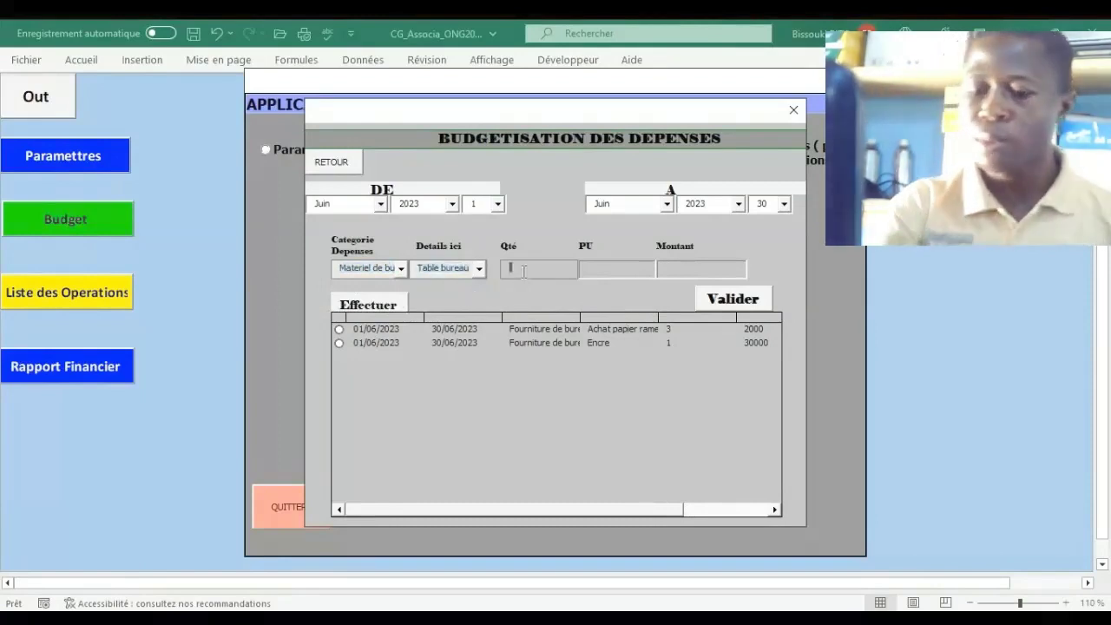
pyautogui.click(592, 271)
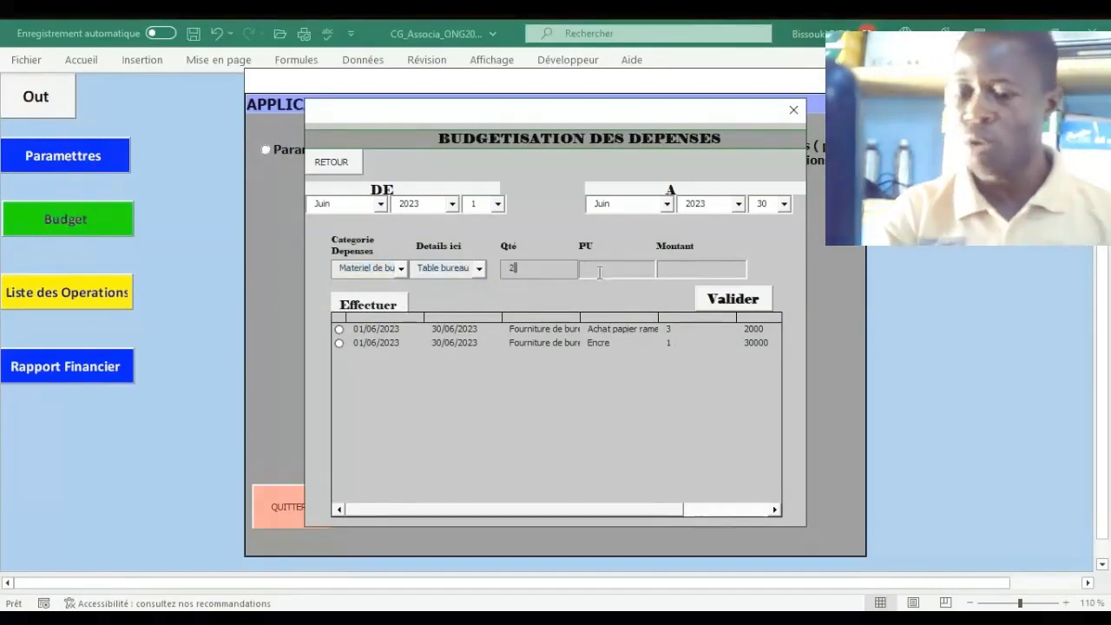
pyautogui.write('300')
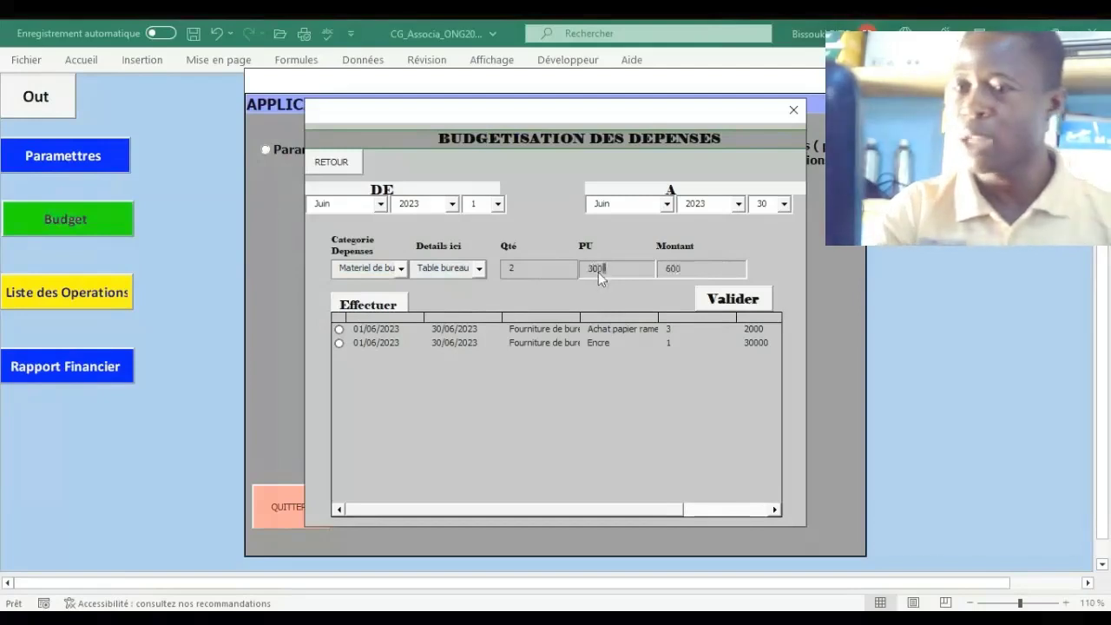
pyautogui.write('000')
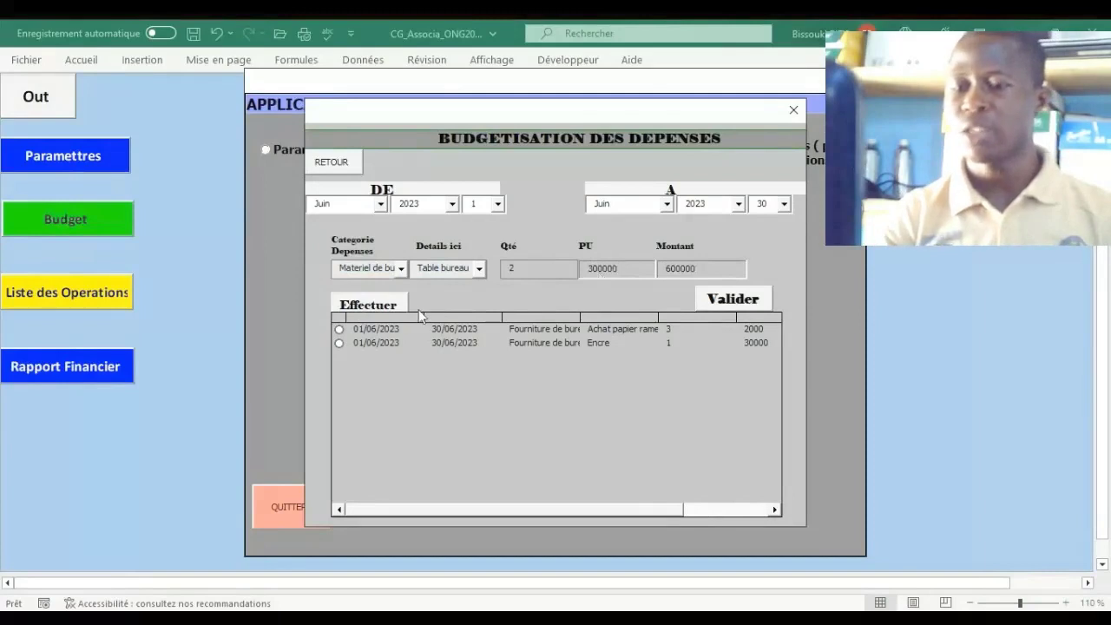
pyautogui.click(388, 305)
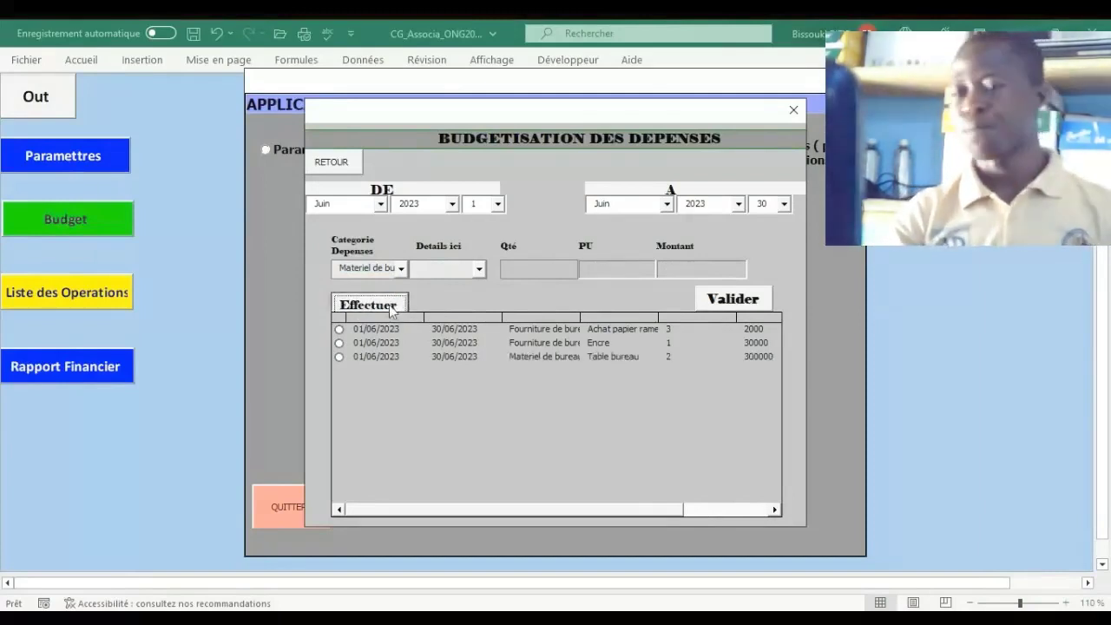
# Validate the expense budget and acknowledge the confirmation.
pyautogui.click(759, 300)
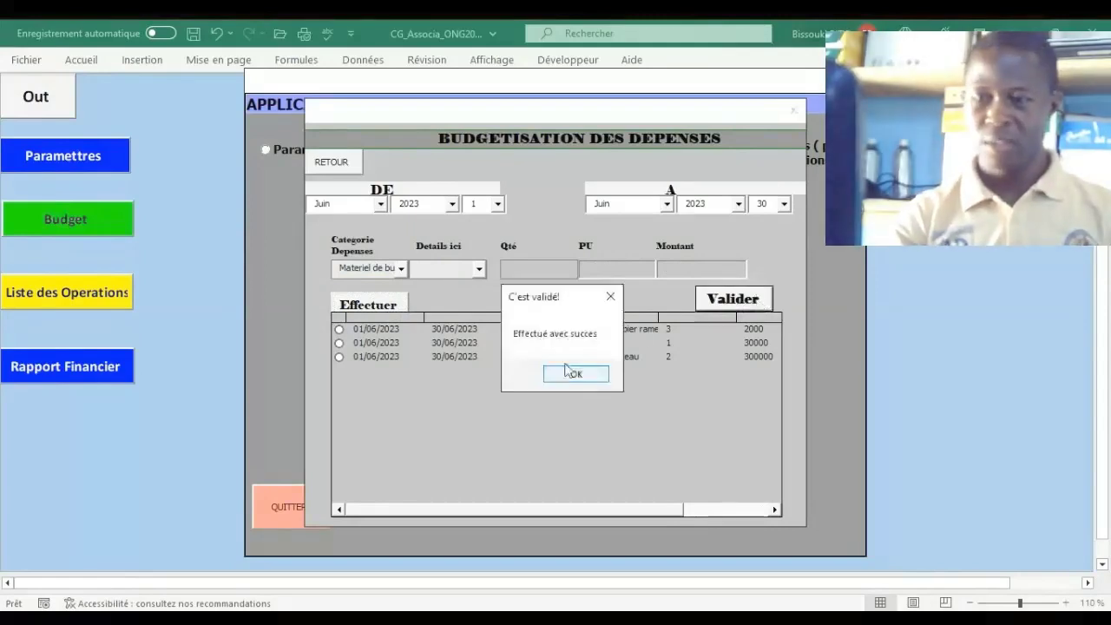
pyautogui.click(573, 376)
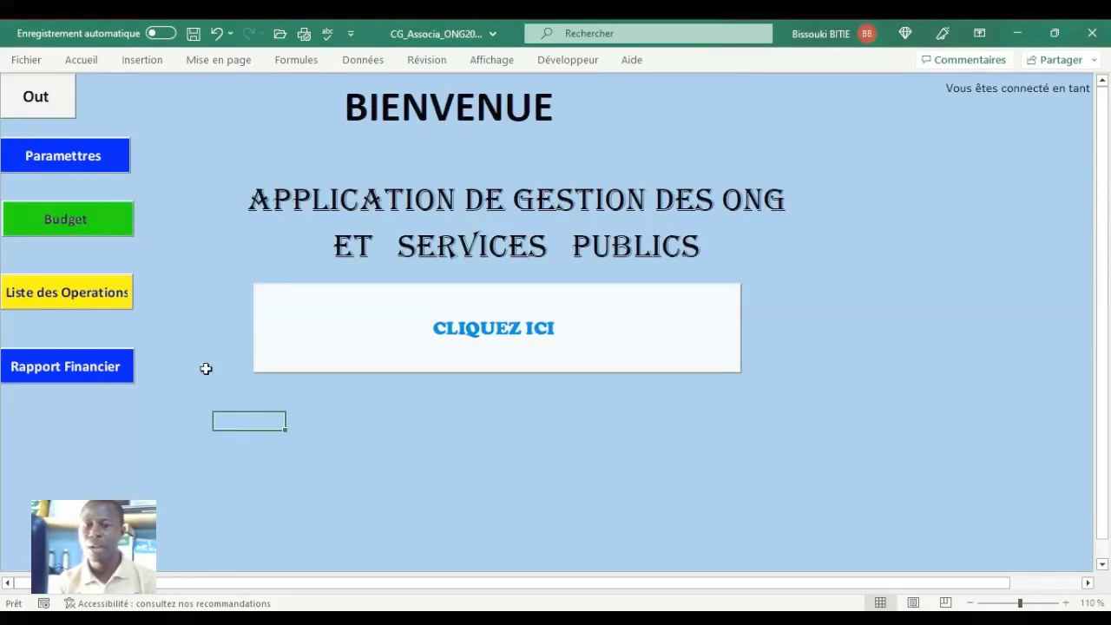
pyautogui.click(188, 303)
pyautogui.click(211, 248)
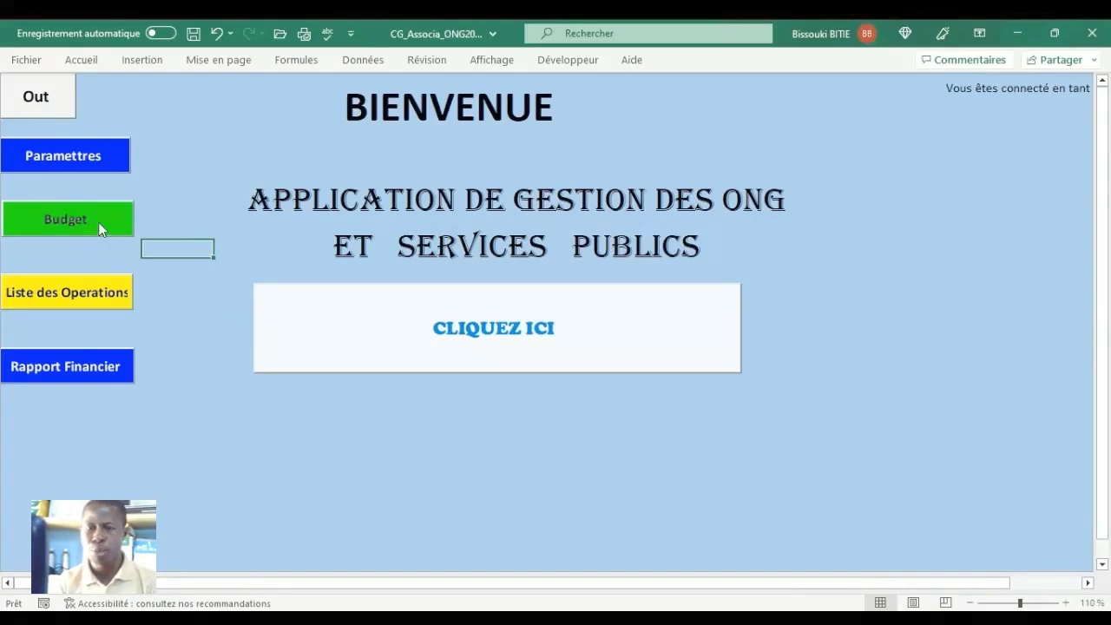
# Update the budget reports for the period of Juin 2023, from day 1 to day 30, and display them.
pyautogui.click(100, 229)
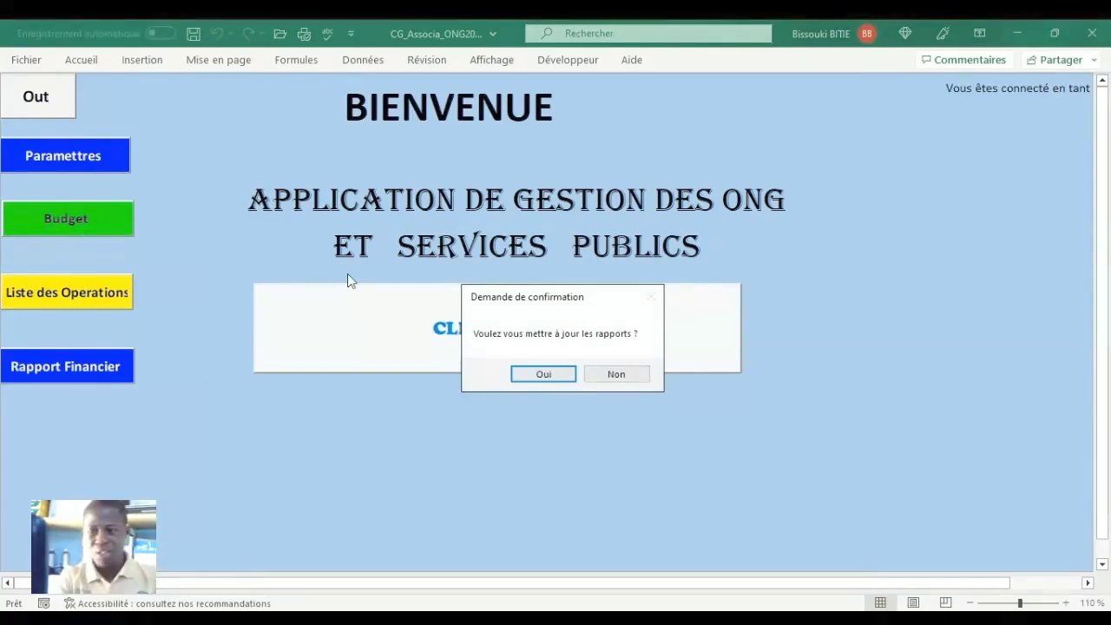
pyautogui.click(544, 375)
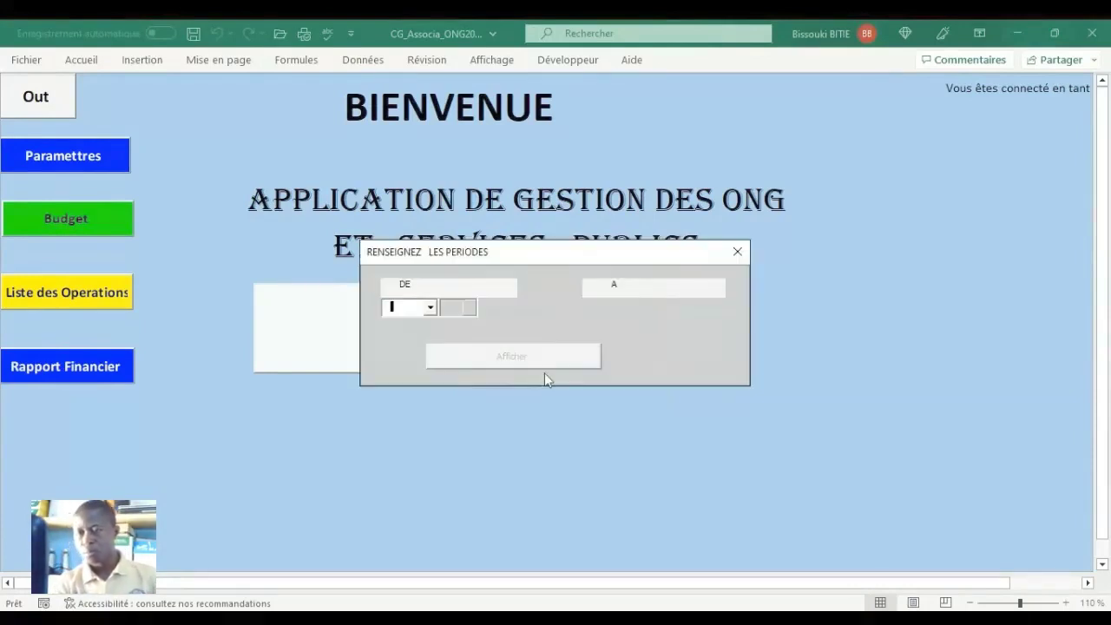
pyautogui.click(430, 308)
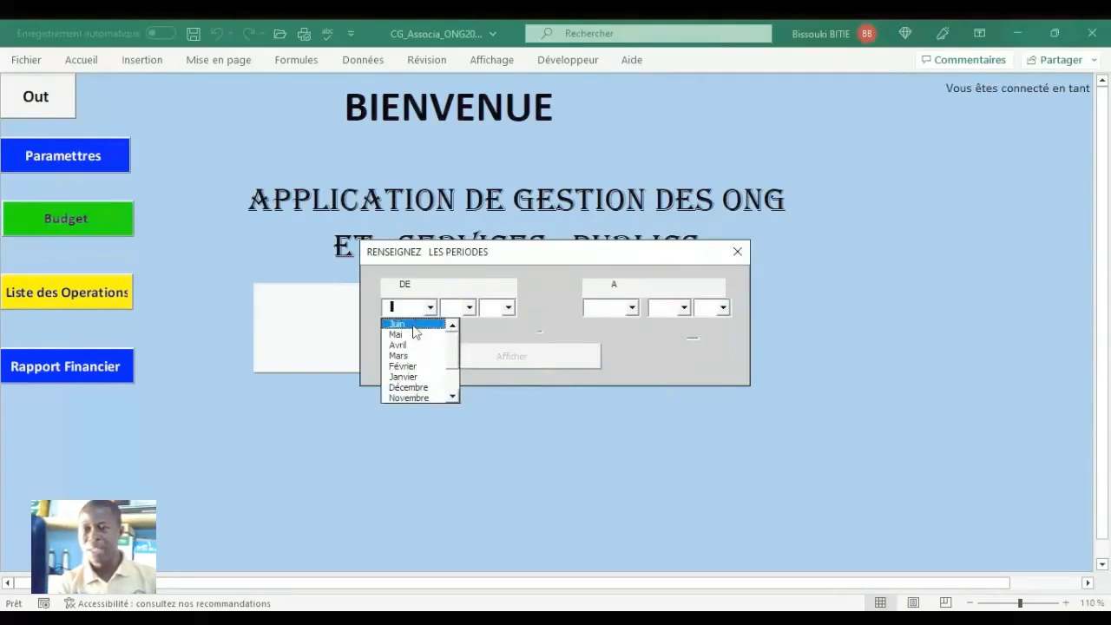
pyautogui.click(413, 326)
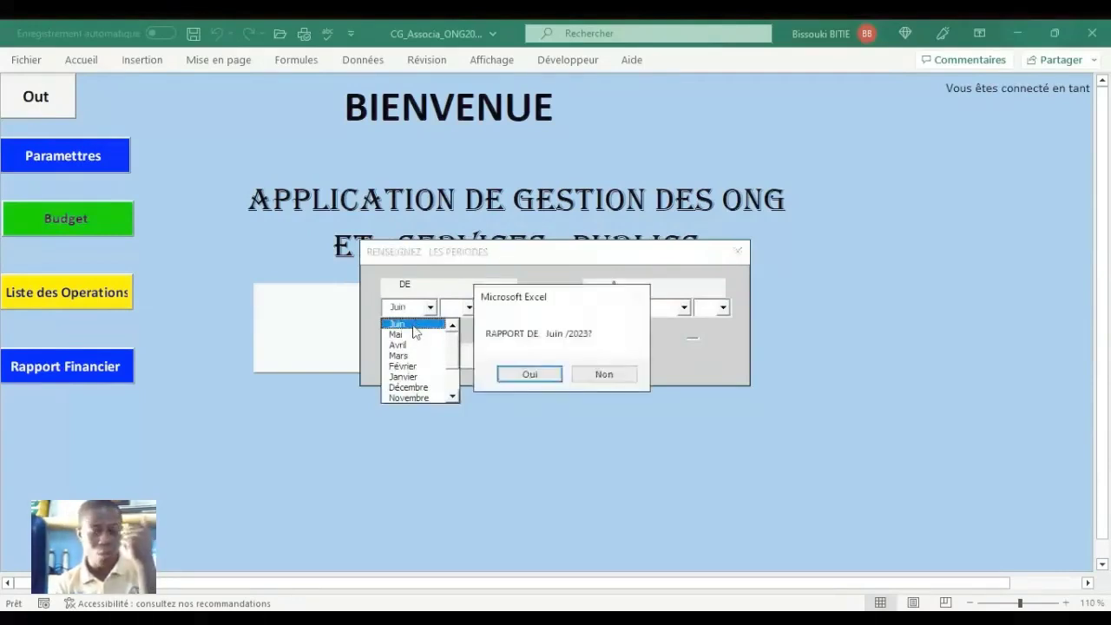
pyautogui.click(530, 375)
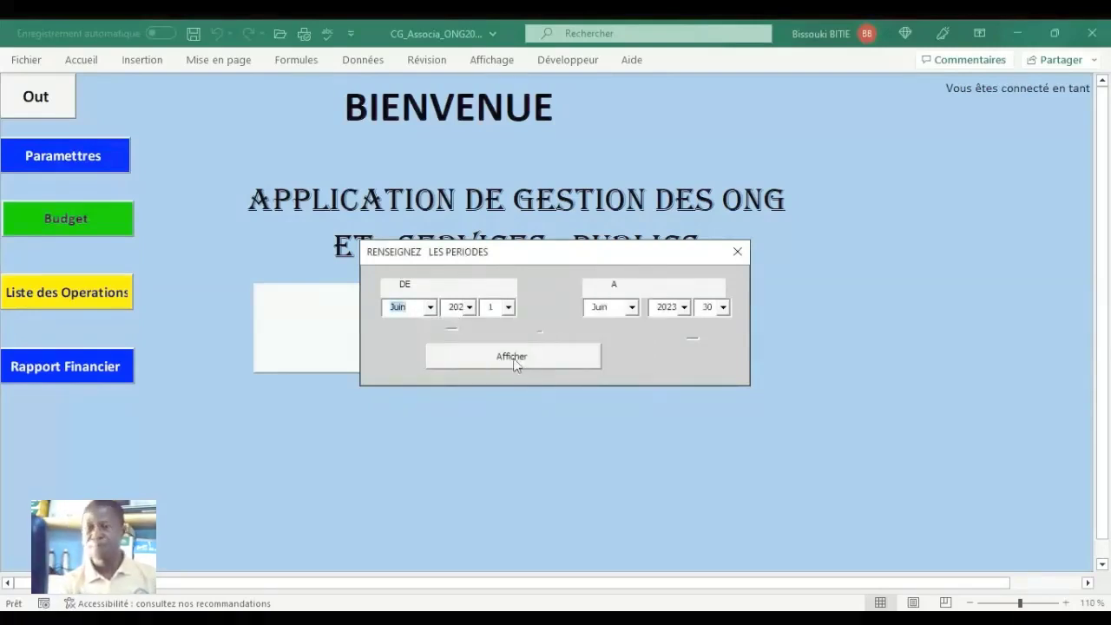
pyautogui.click(514, 357)
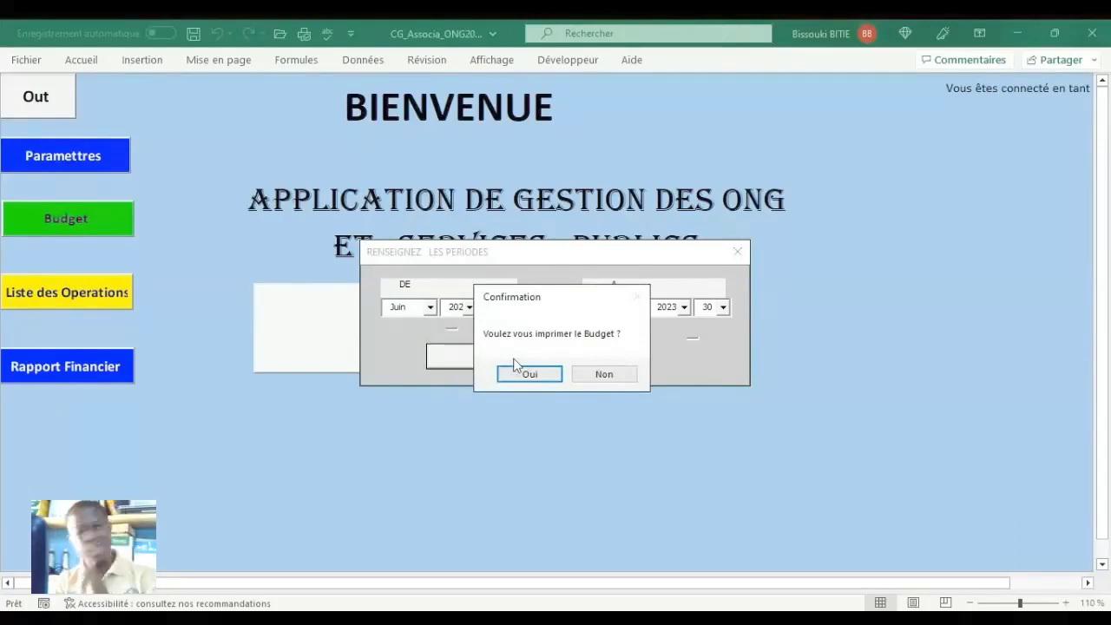
# Agree to print the budget, the financial report, the variance report and the expense report.
pyautogui.click(531, 376)
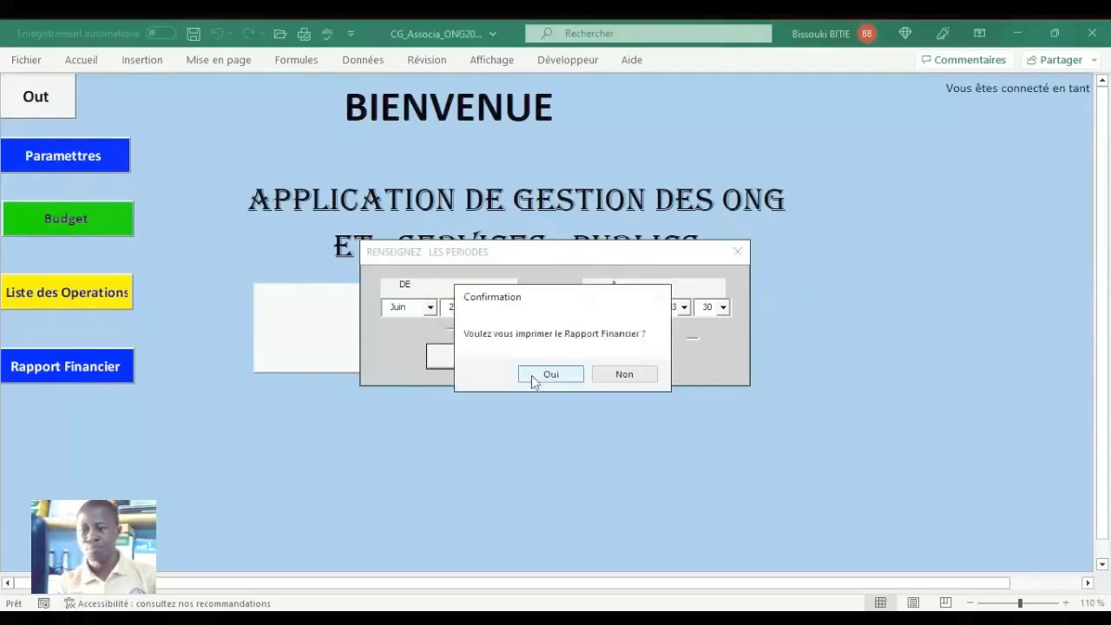
pyautogui.click(534, 378)
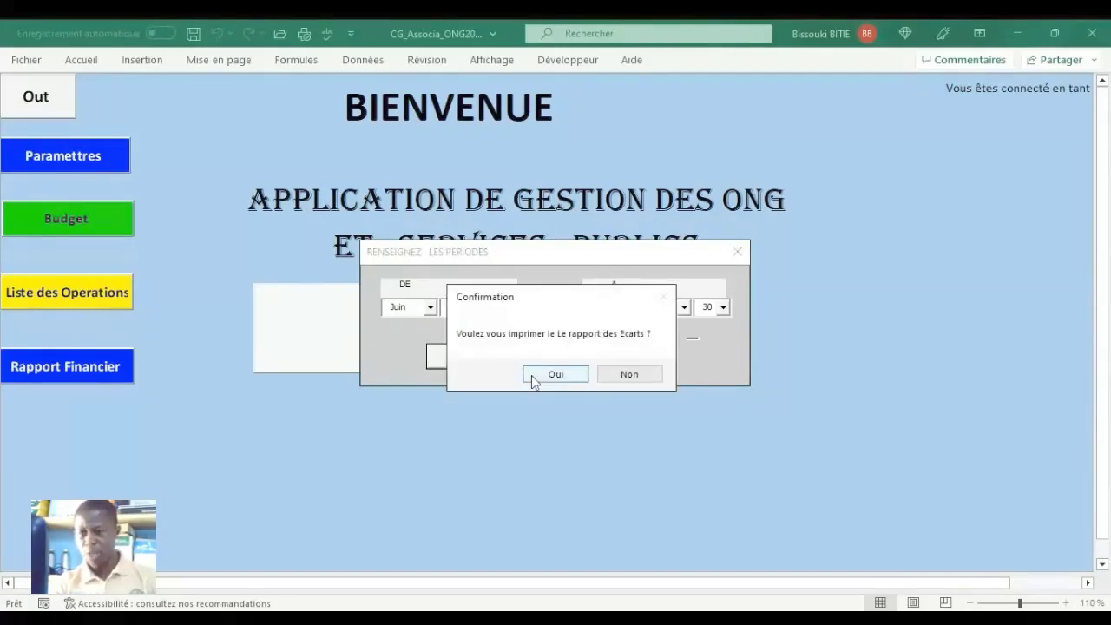
pyautogui.click(548, 380)
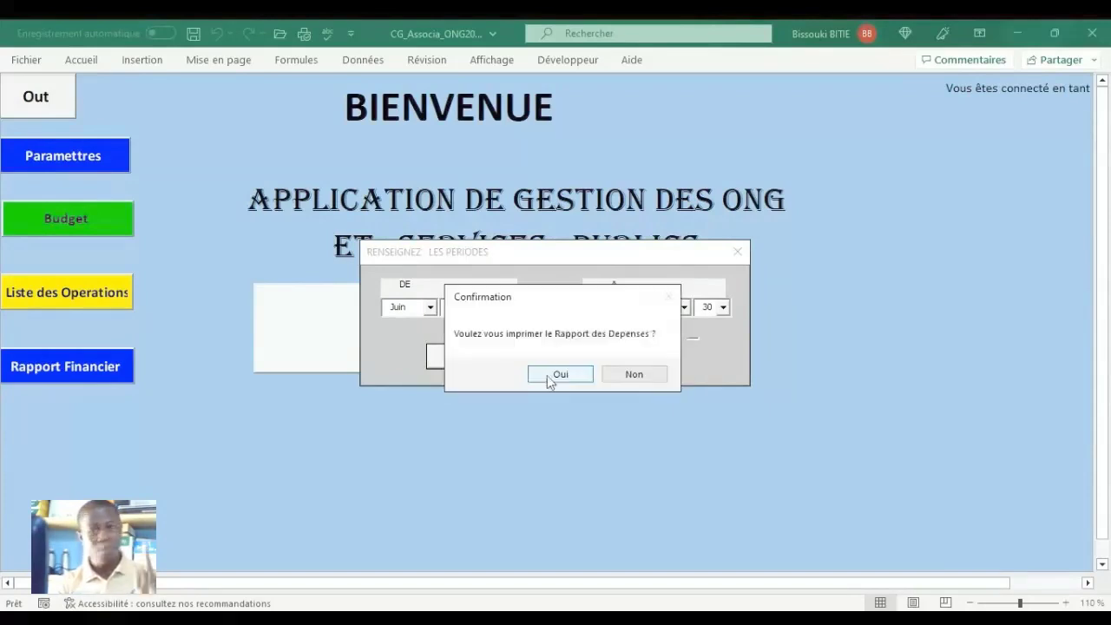
pyautogui.click(548, 381)
pyautogui.click(550, 375)
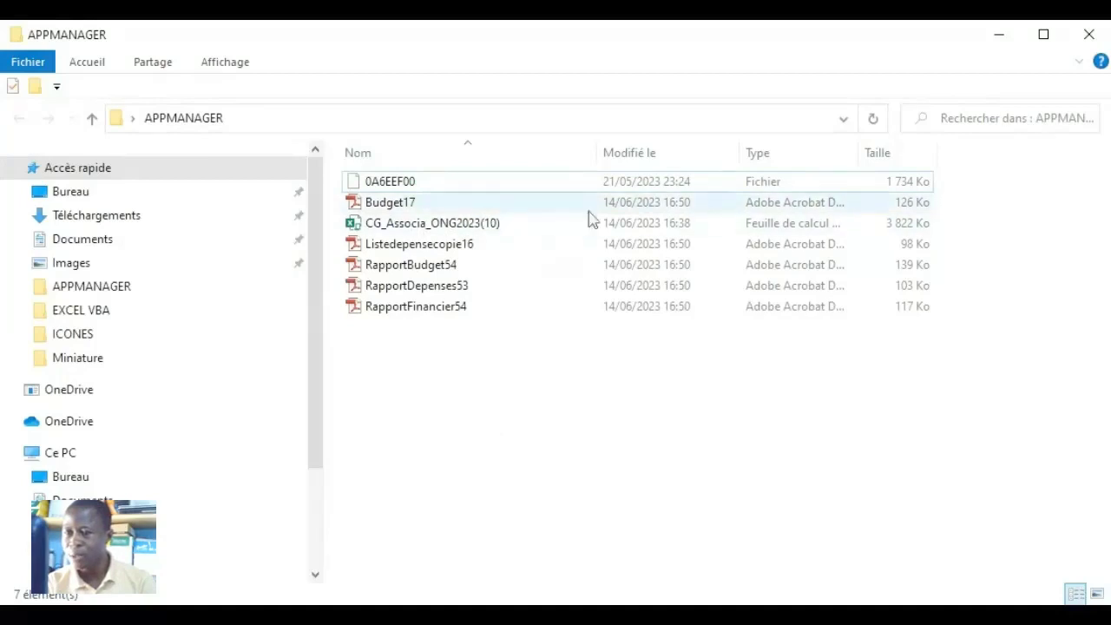
# Open Budget17 from the APPMANAGER folder in Microsoft Edge and examine the operating budget, then the RapportFinancier54 financial report.
pyautogui.doubleClick(662, 208)
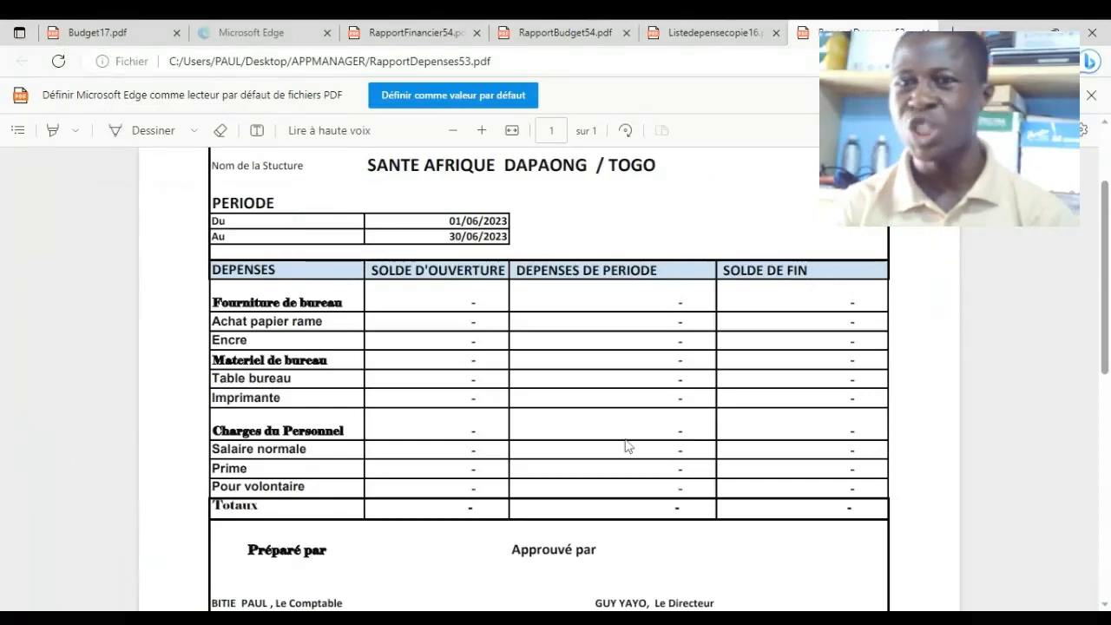
pyautogui.click(100, 37)
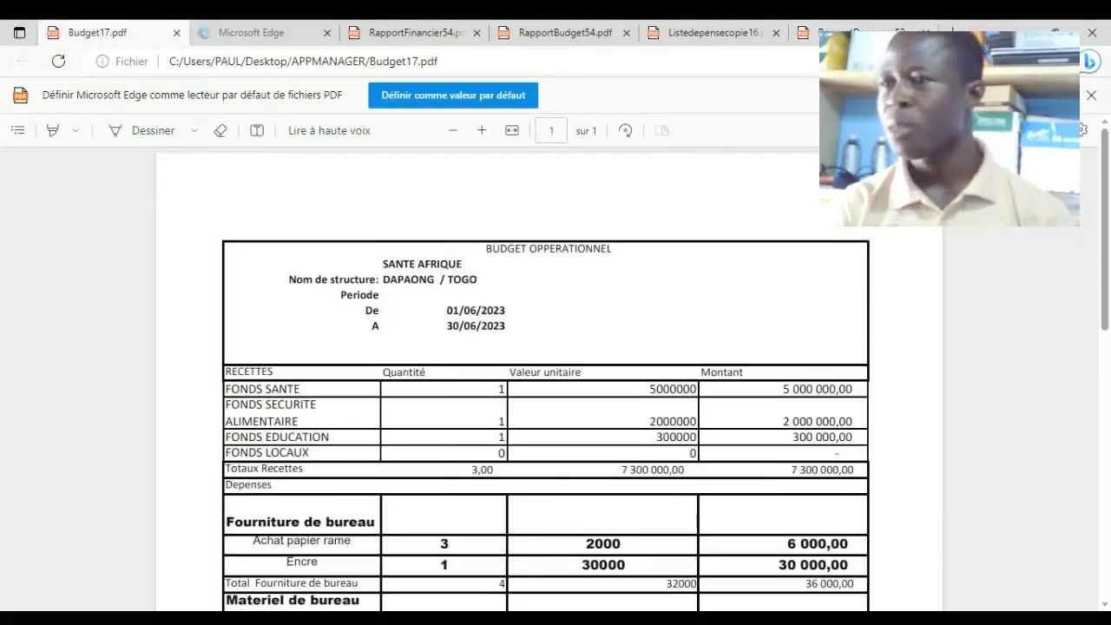
pyautogui.moveTo(1109, 207); pyautogui.dragTo(1106, 375)
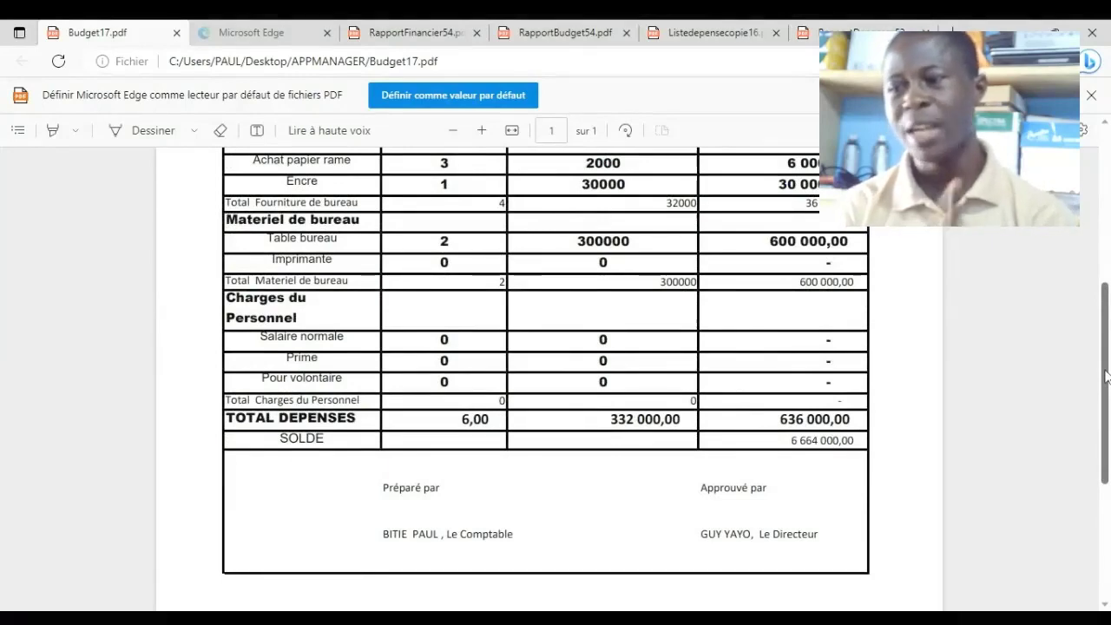
pyautogui.moveTo(1105, 376); pyautogui.dragTo(1105, 328)
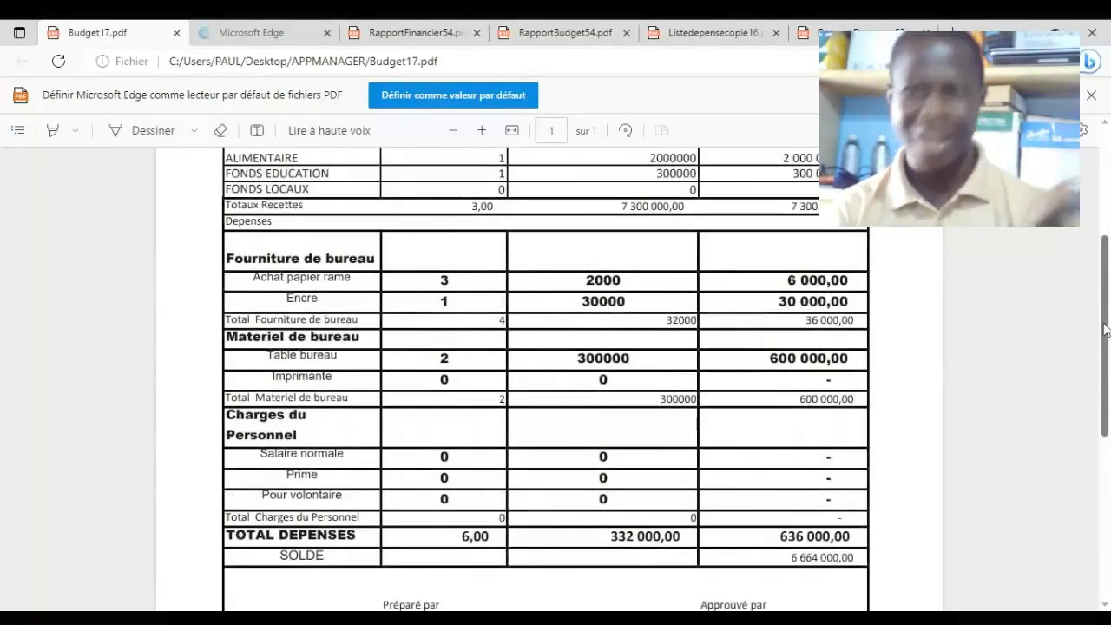
pyautogui.moveTo(1105, 328); pyautogui.dragTo(1106, 247)
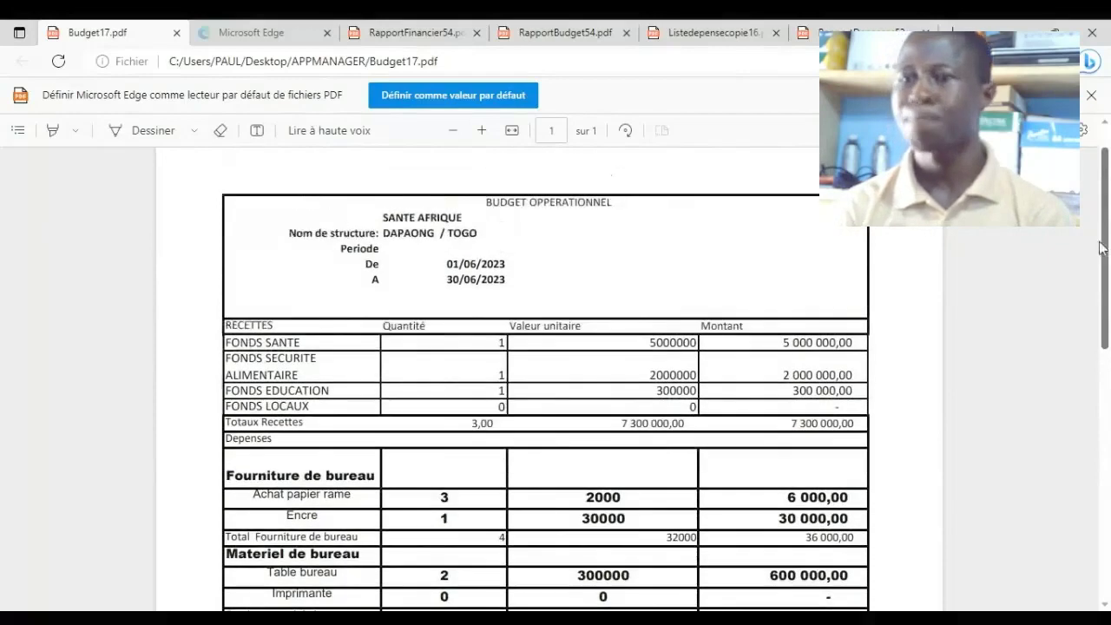
pyautogui.click(433, 32)
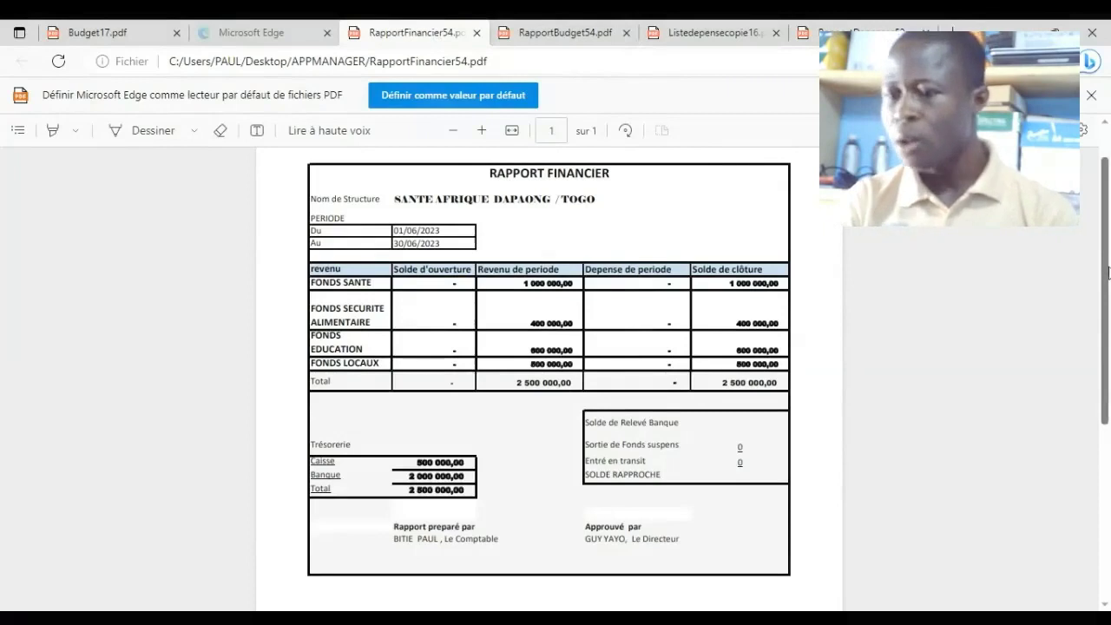
pyautogui.moveTo(1109, 274); pyautogui.dragTo(1108, 284)
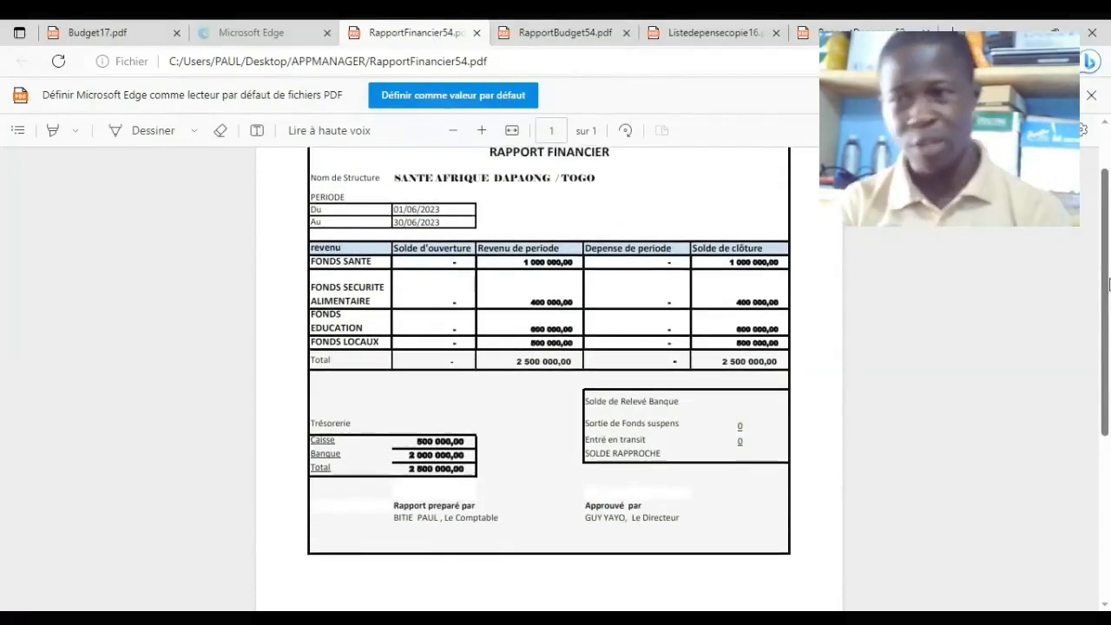
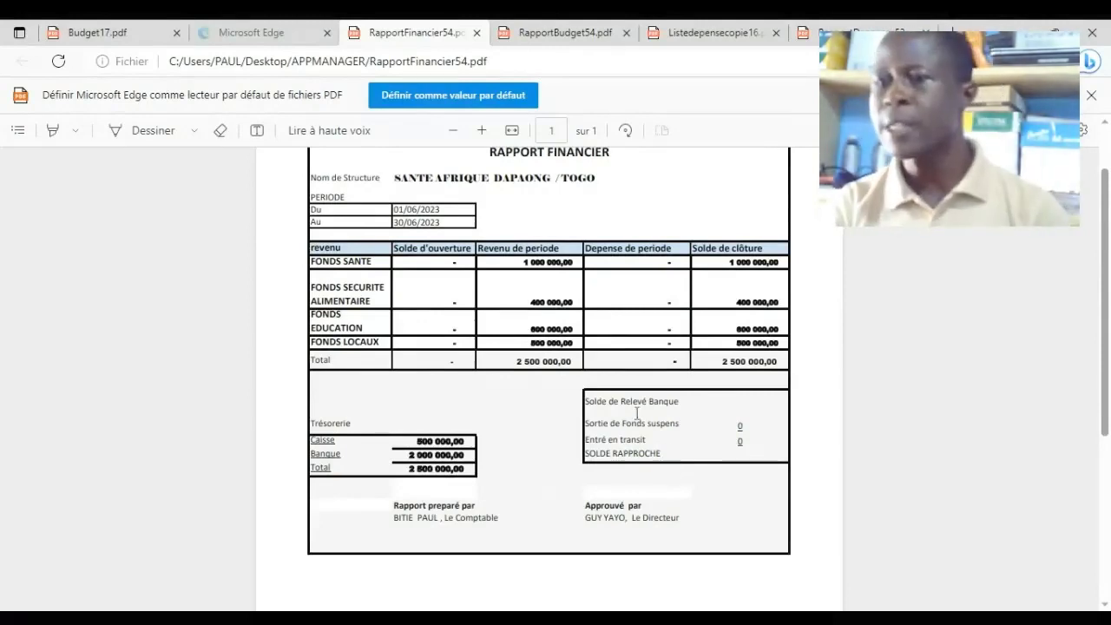
# Examine the RapportBudget54 report, comparing forecast, actual, variance and completion percentage across revenues and expenses.
pyautogui.click(553, 36)
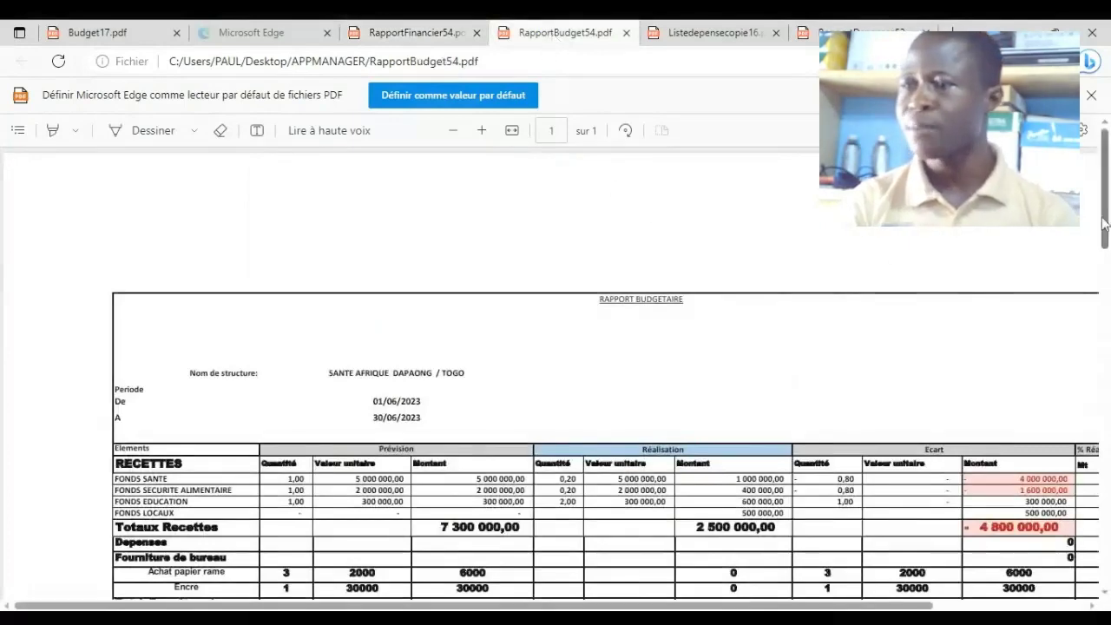
pyautogui.moveTo(1106, 224)
pyautogui.mouseDown()
pyautogui.moveTo(1100, 335)
pyautogui.moveTo(1099, 217)
pyautogui.mouseUp()
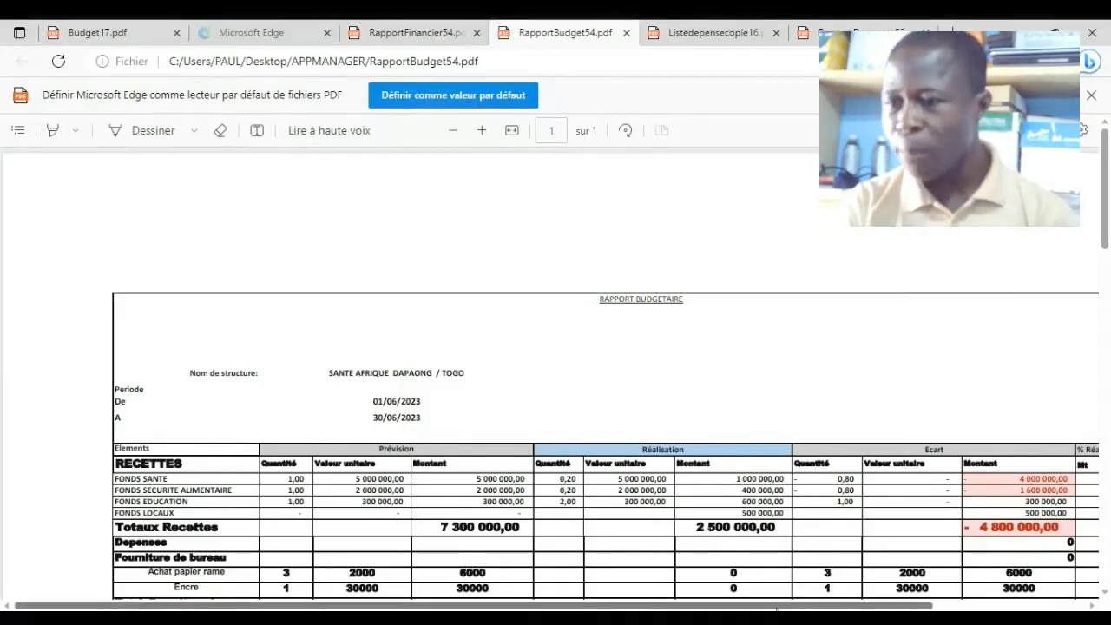
pyautogui.moveTo(777, 608); pyautogui.dragTo(881, 608)
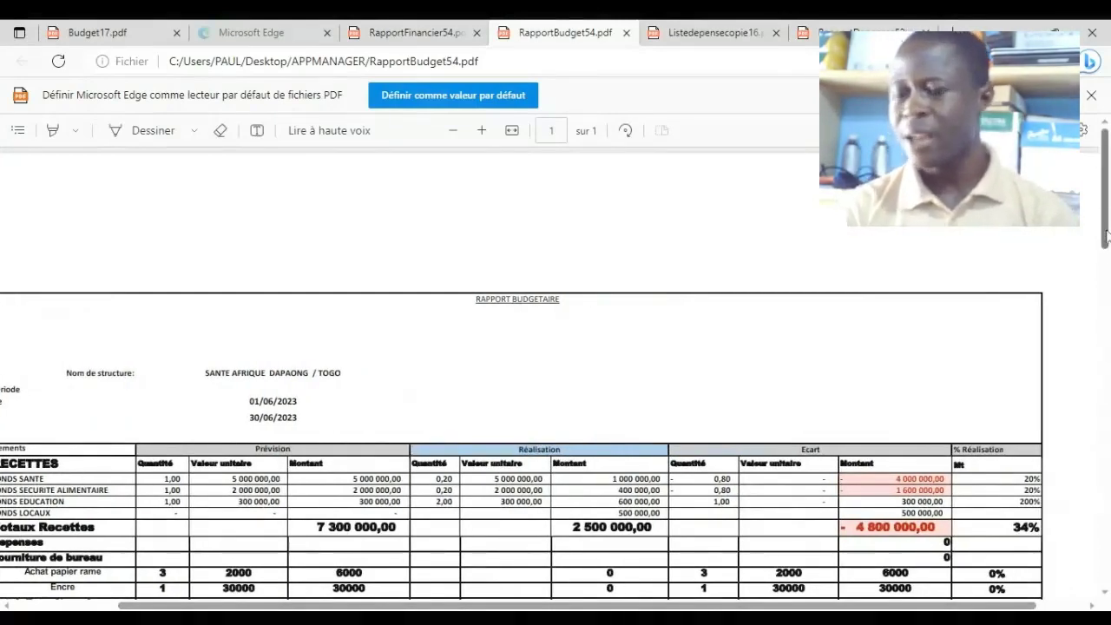
pyautogui.moveTo(1107, 235); pyautogui.dragTo(1107, 271)
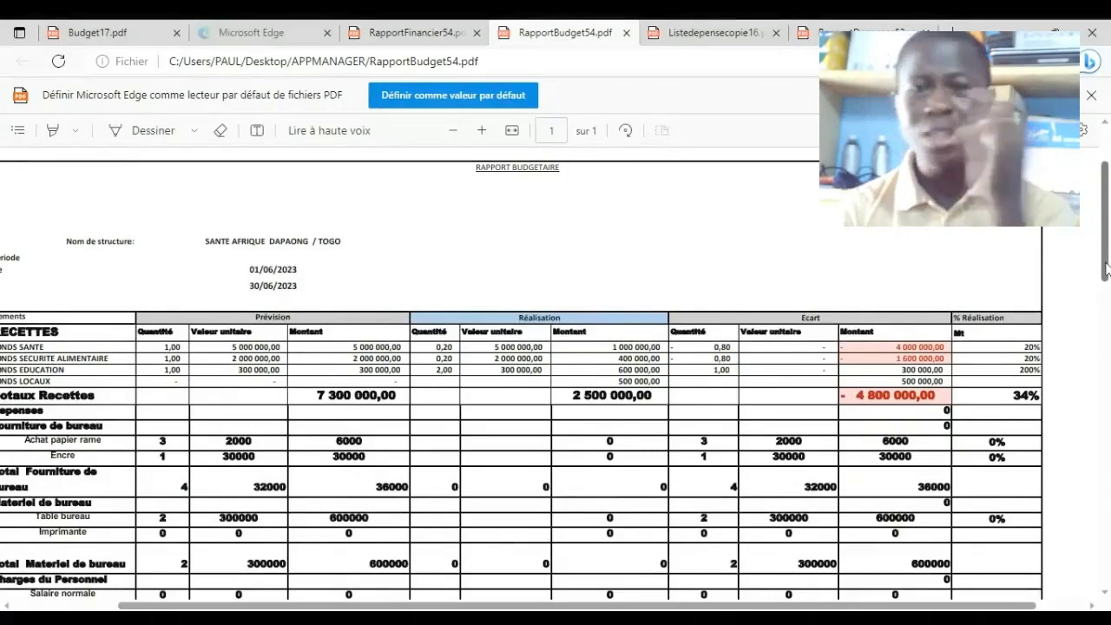
pyautogui.moveTo(1107, 270); pyautogui.dragTo(1107, 272)
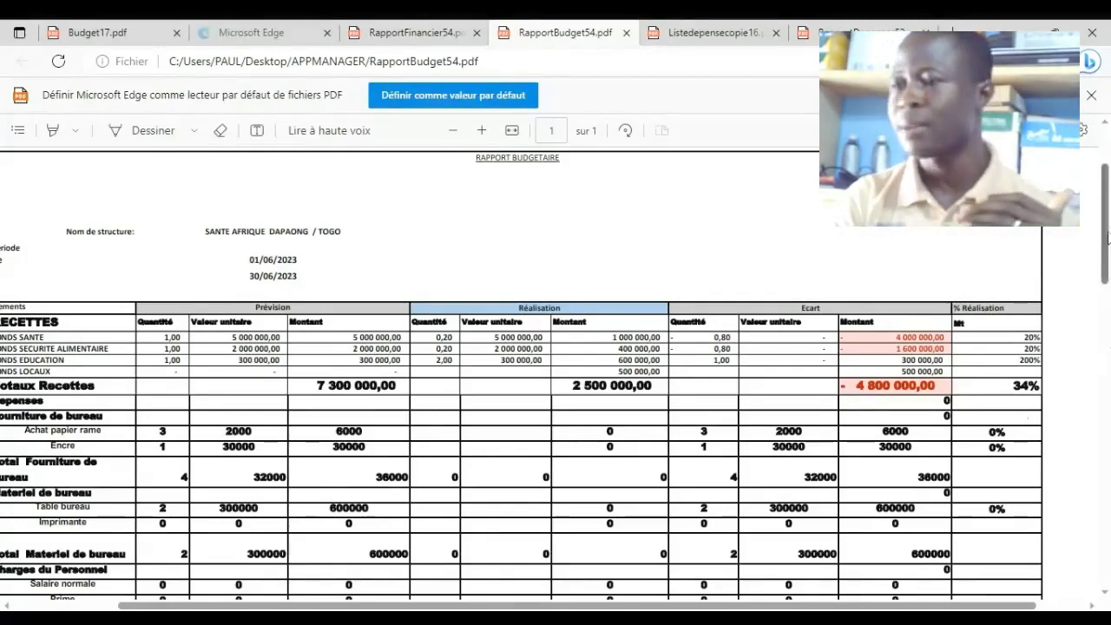
pyautogui.moveTo(1106, 238); pyautogui.dragTo(1106, 295)
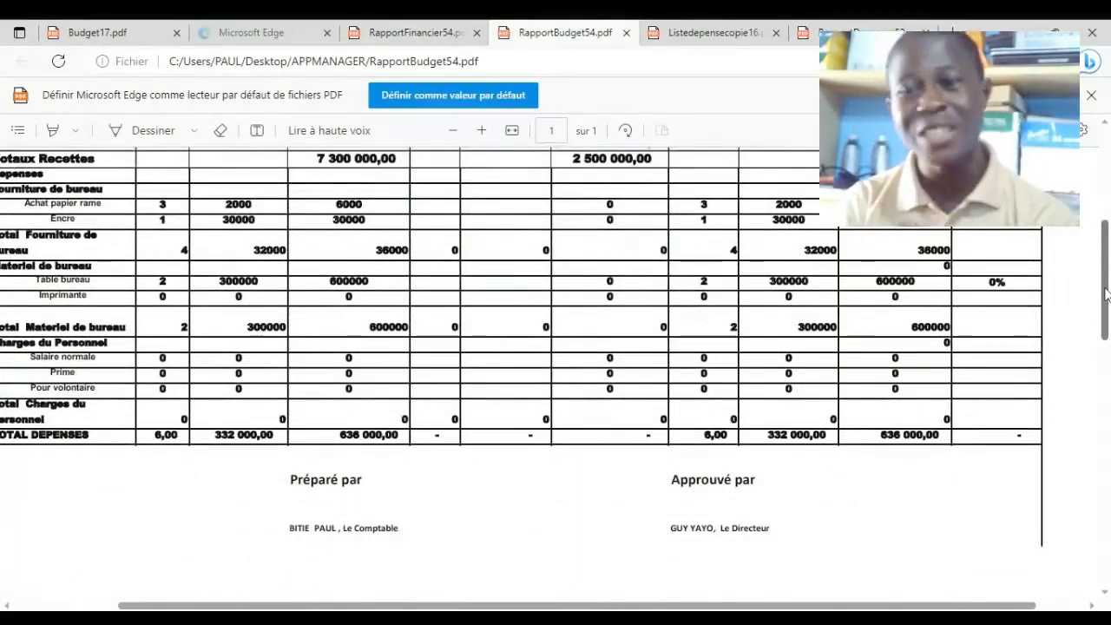
pyautogui.scroll(4, 1106, 296)
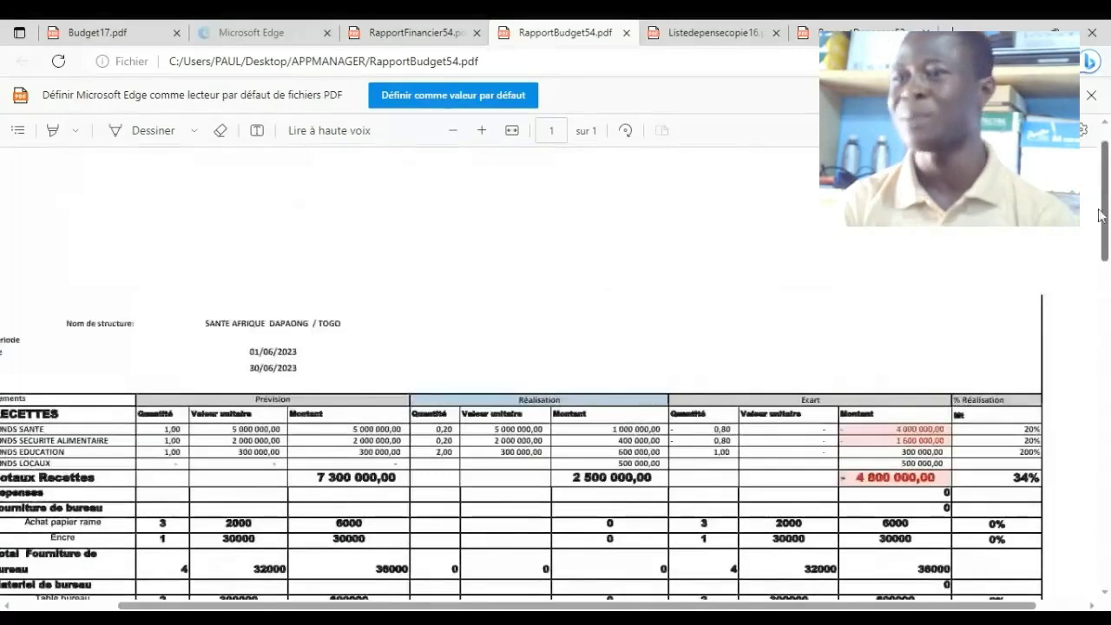
# Examine the Listedepensecopie16 transaction list, then read the RapportDepenses53 expense report down to its approval section.
pyautogui.click(713, 36)
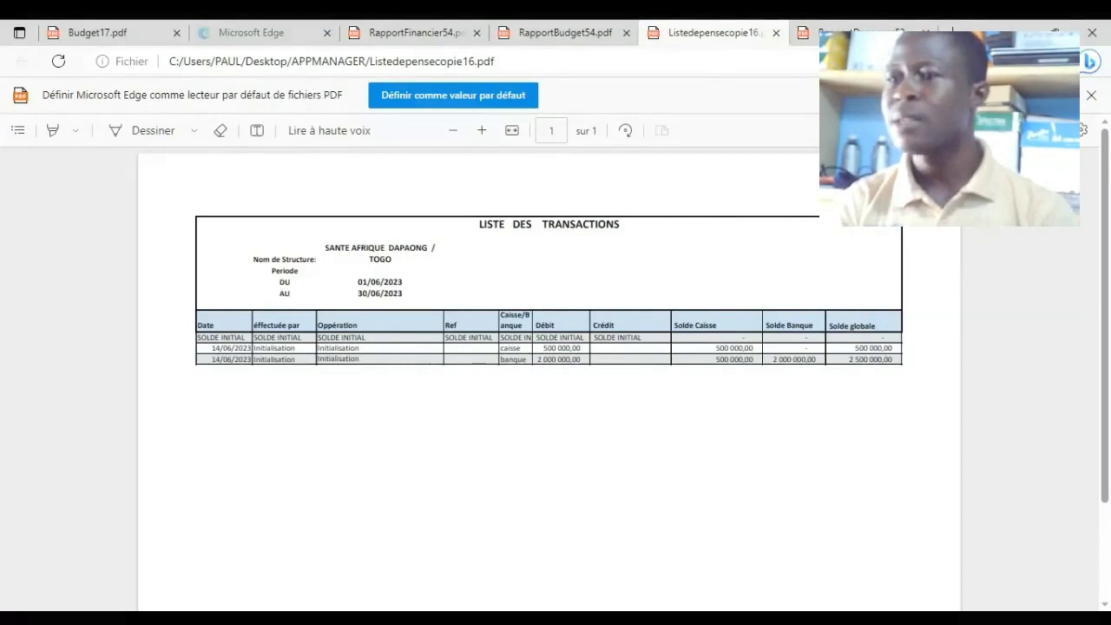
pyautogui.click(840, 31)
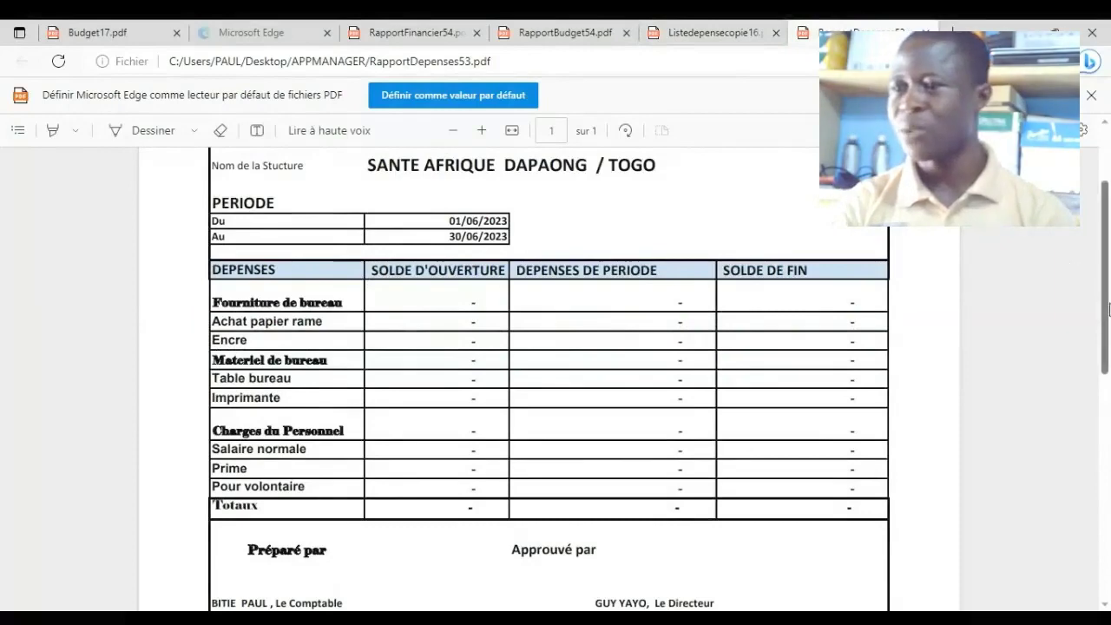
pyautogui.moveTo(1106, 309); pyautogui.dragTo(1103, 269)
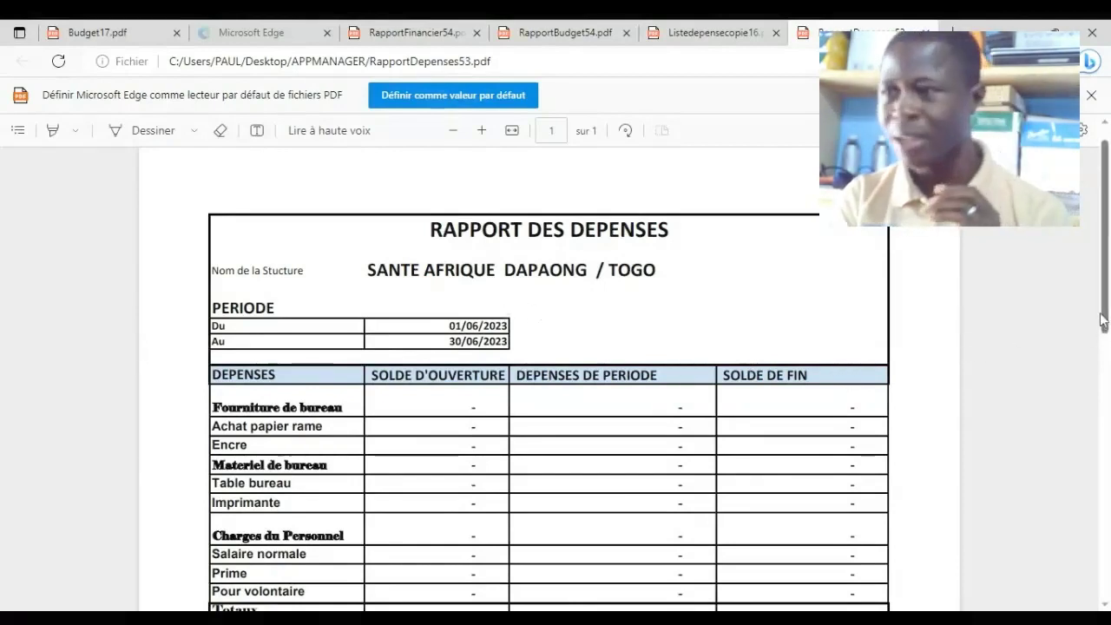
pyautogui.moveTo(1106, 317); pyautogui.dragTo(1106, 441)
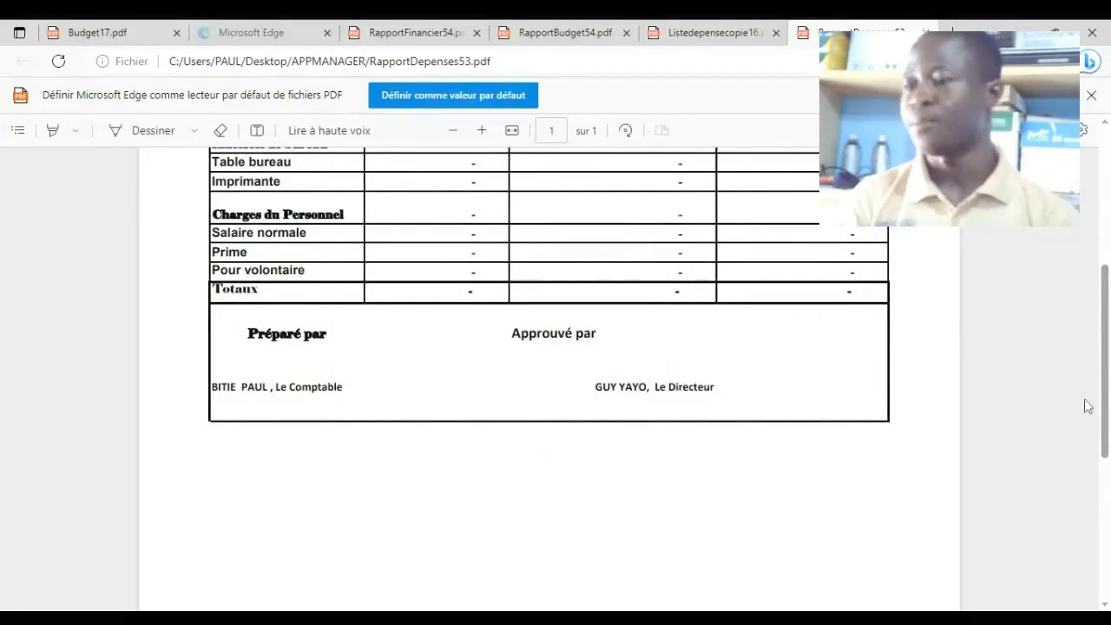
pyautogui.scroll(4, 1108, 411)
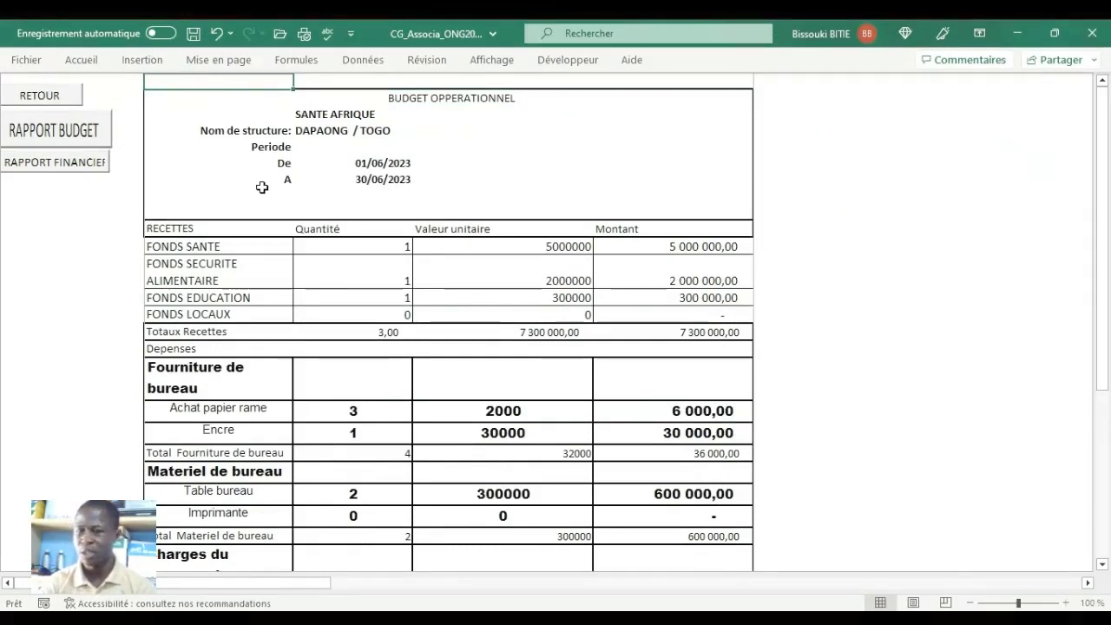
# Switch back to the Excel workbook, review the operating budget's revenue lines, and display and examine the financial report.
pyautogui.click(345, 301)
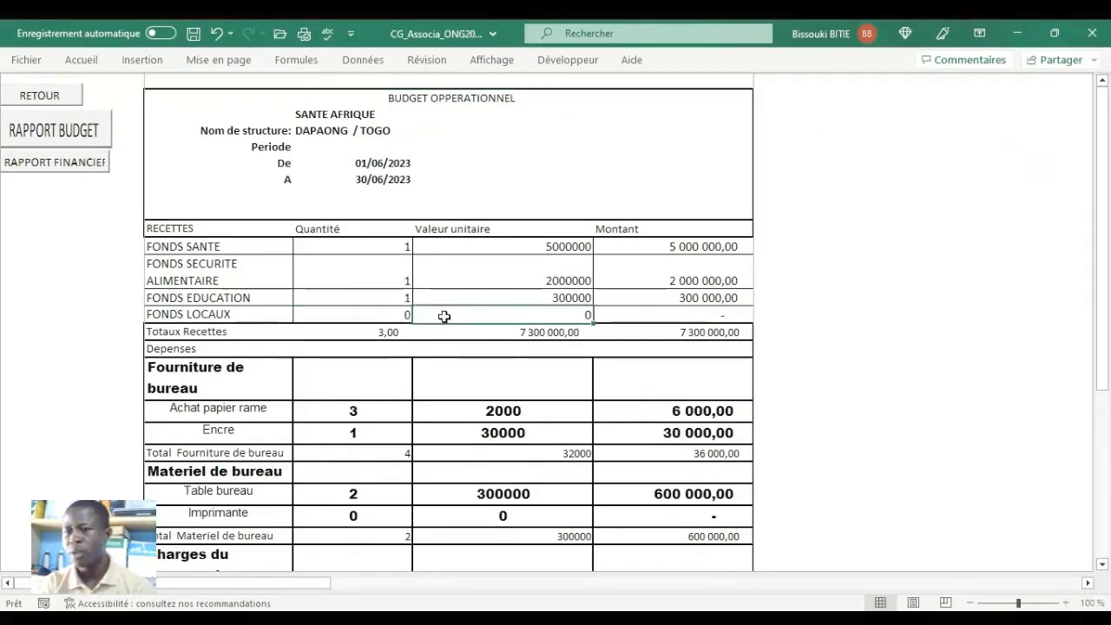
pyautogui.click(474, 301)
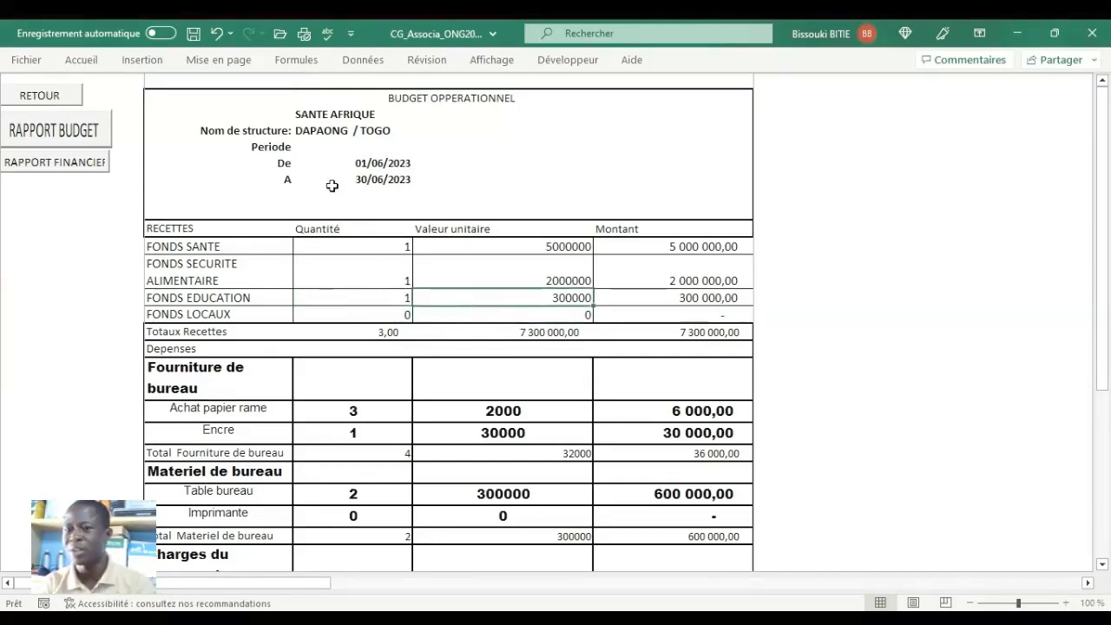
pyautogui.click(486, 267)
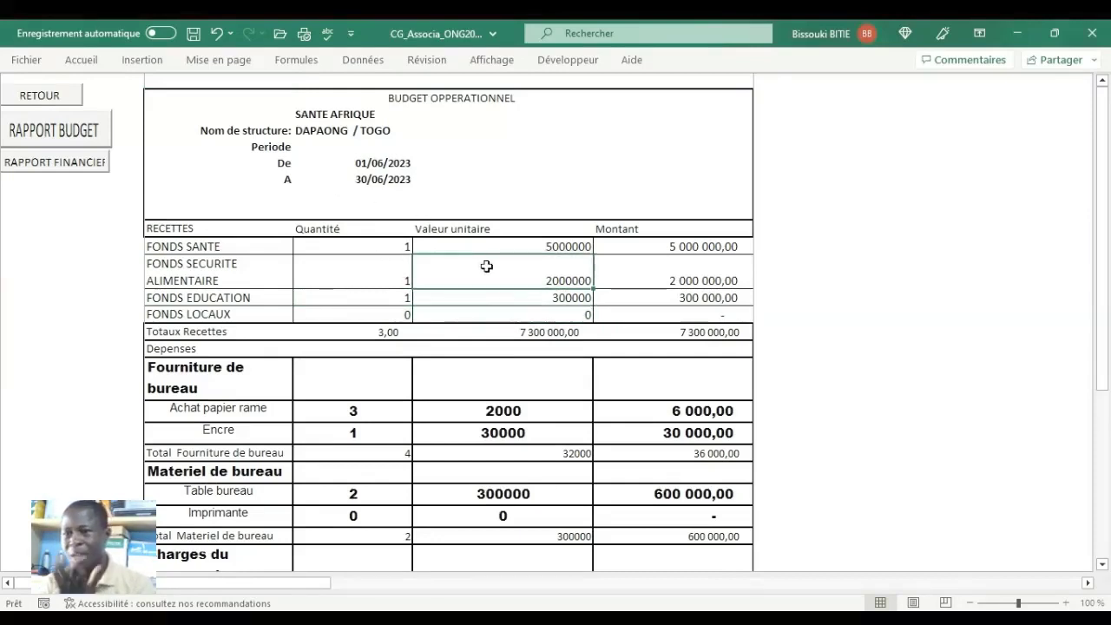
pyautogui.click(78, 162)
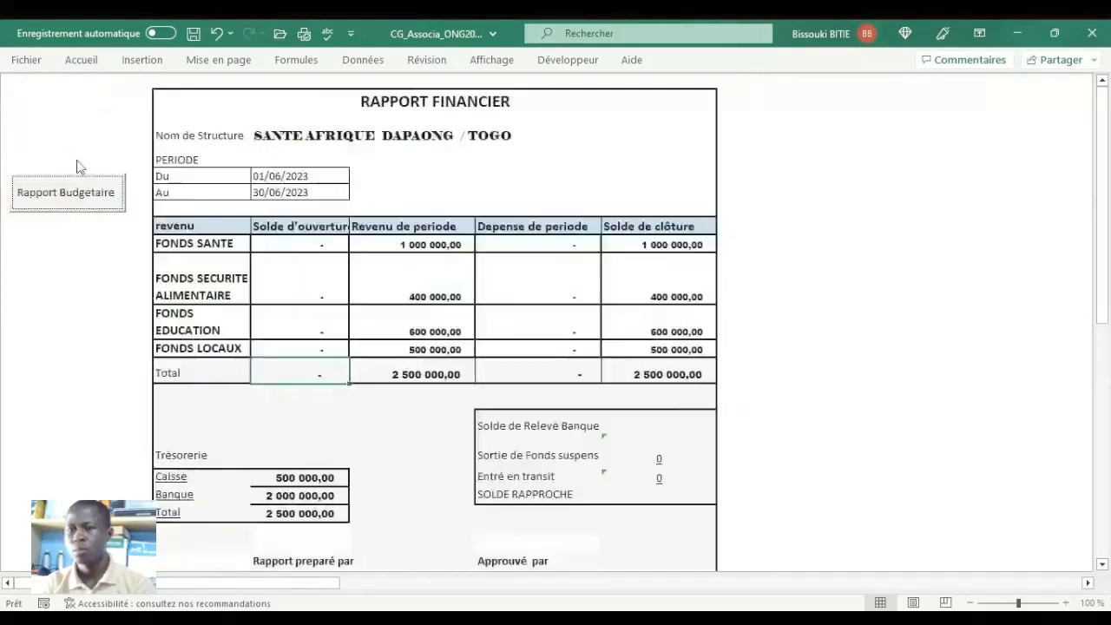
pyautogui.click(383, 197)
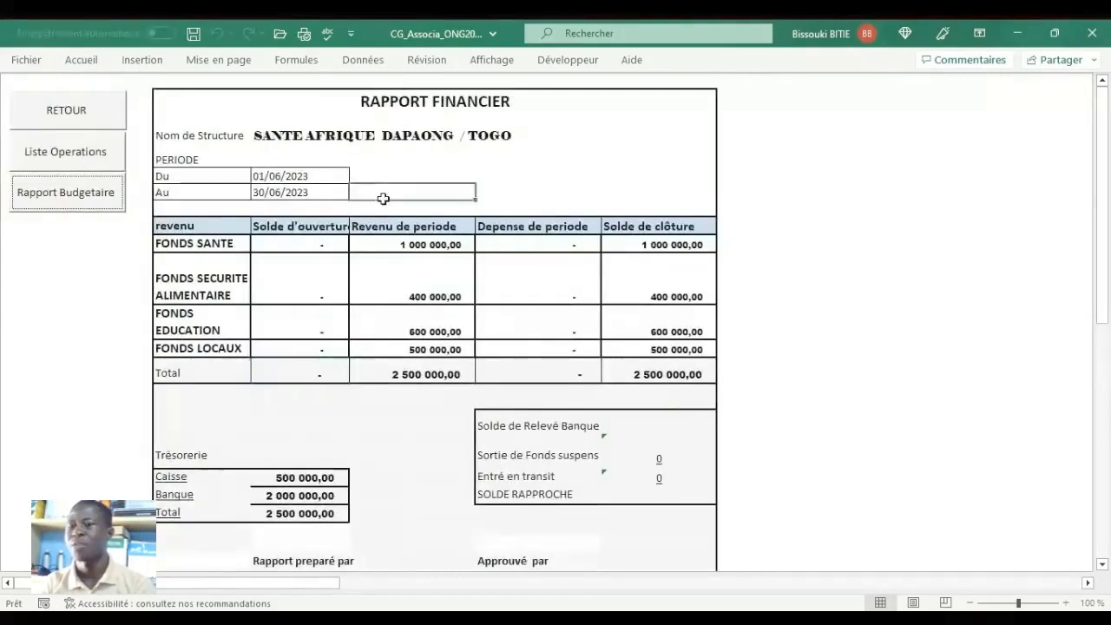
pyautogui.click(595, 262)
pyautogui.click(660, 274)
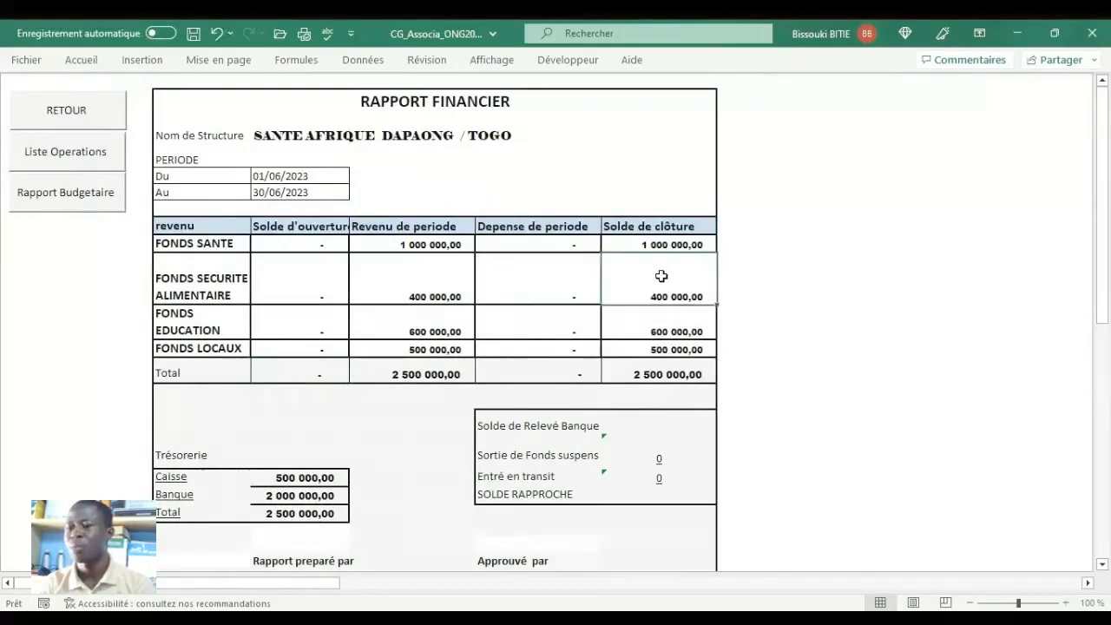
pyautogui.click(421, 301)
pyautogui.click(320, 266)
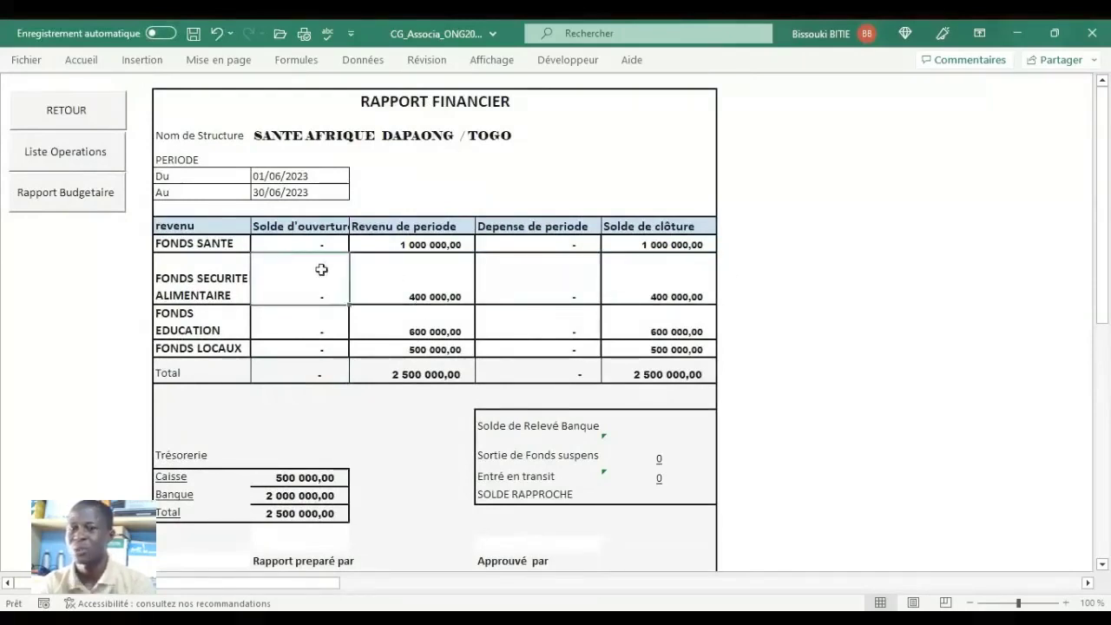
# Display the list of transactions from the financial report and look over the recorded operations.
pyautogui.click(66, 153)
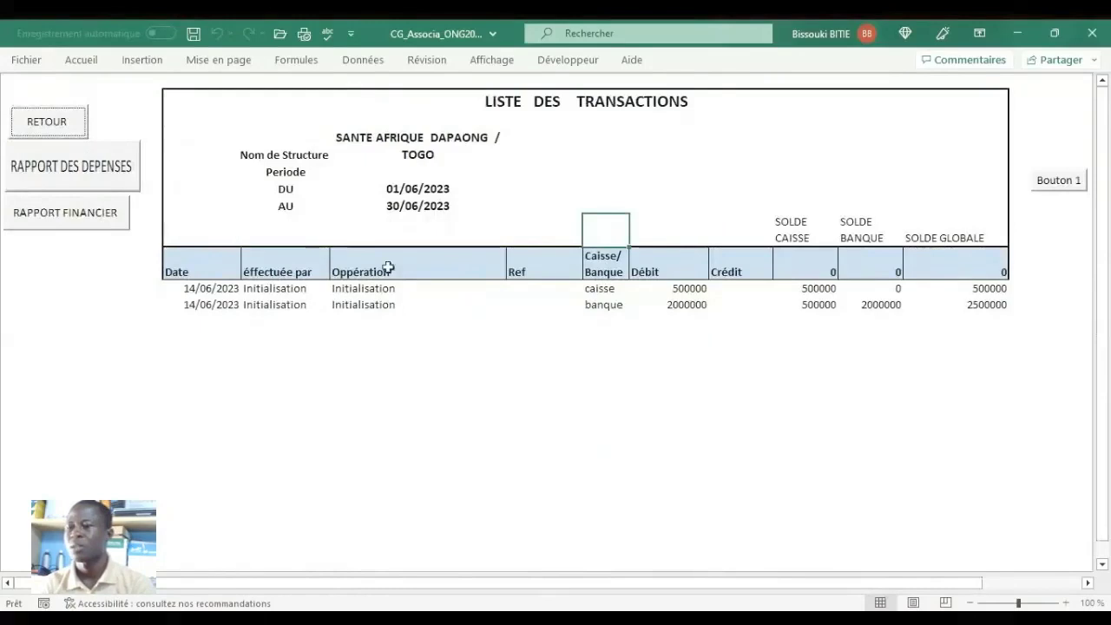
pyautogui.click(520, 321)
pyautogui.click(461, 322)
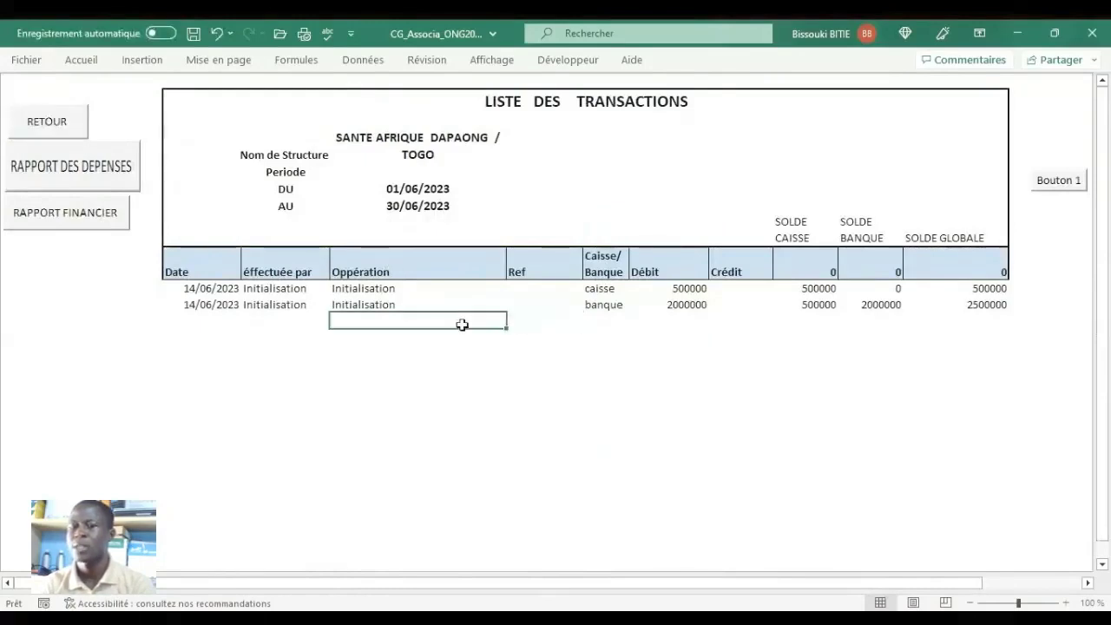
pyautogui.press('Down')
pyautogui.press('Down')
pyautogui.press('Down')
# Display the budget report comparing forecast and actual amounts, look over its header, and return to the welcome page.
pyautogui.click(95, 172)
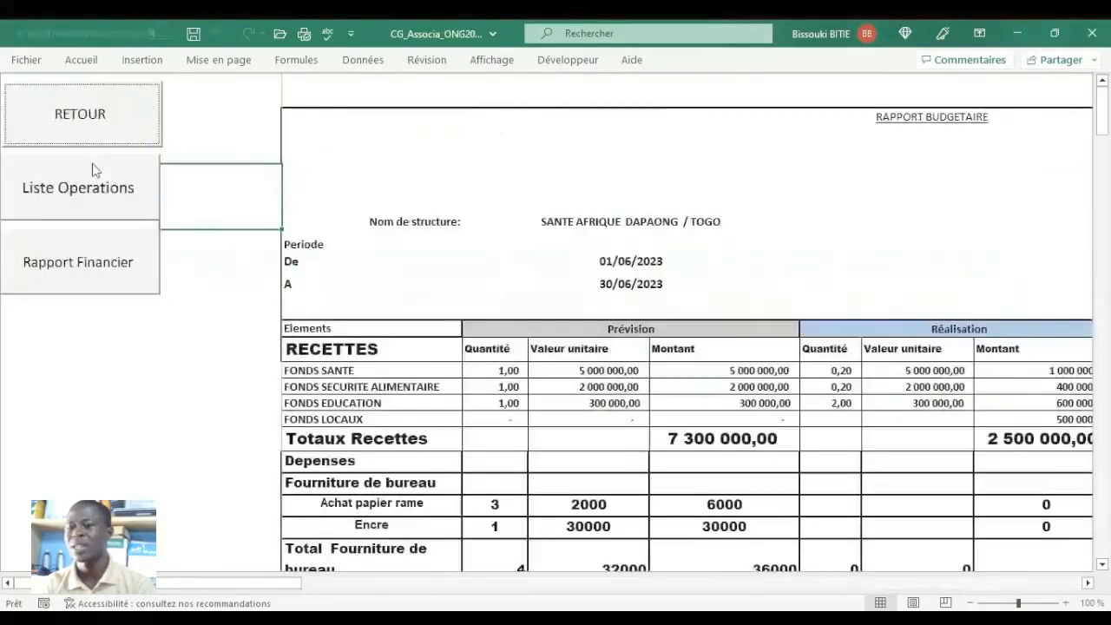
pyautogui.click(525, 260)
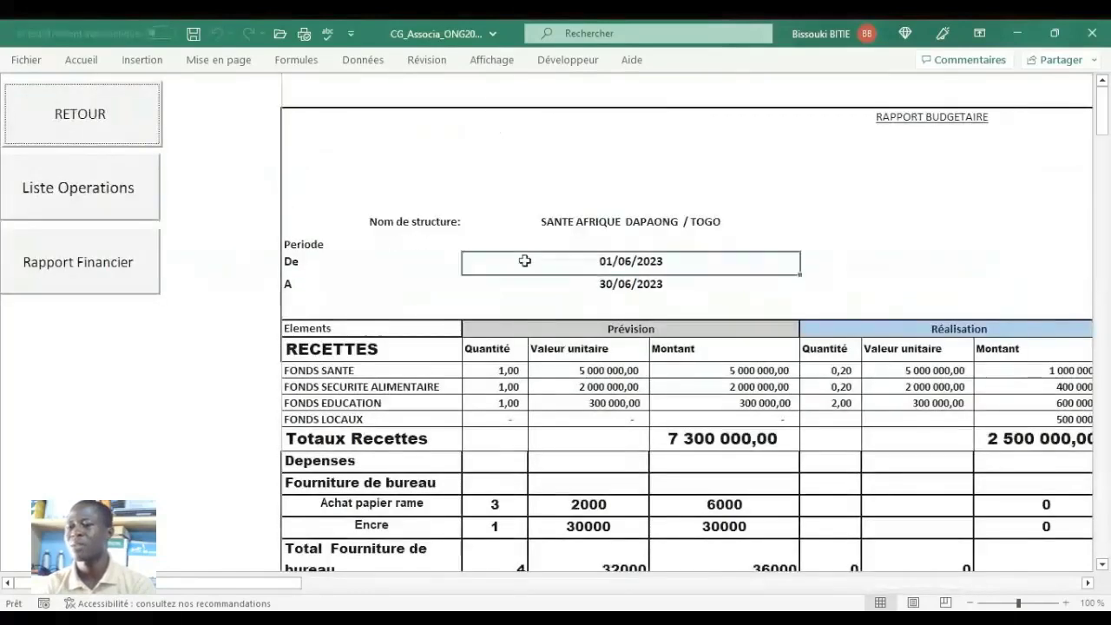
pyautogui.click(864, 261)
pyautogui.click(698, 190)
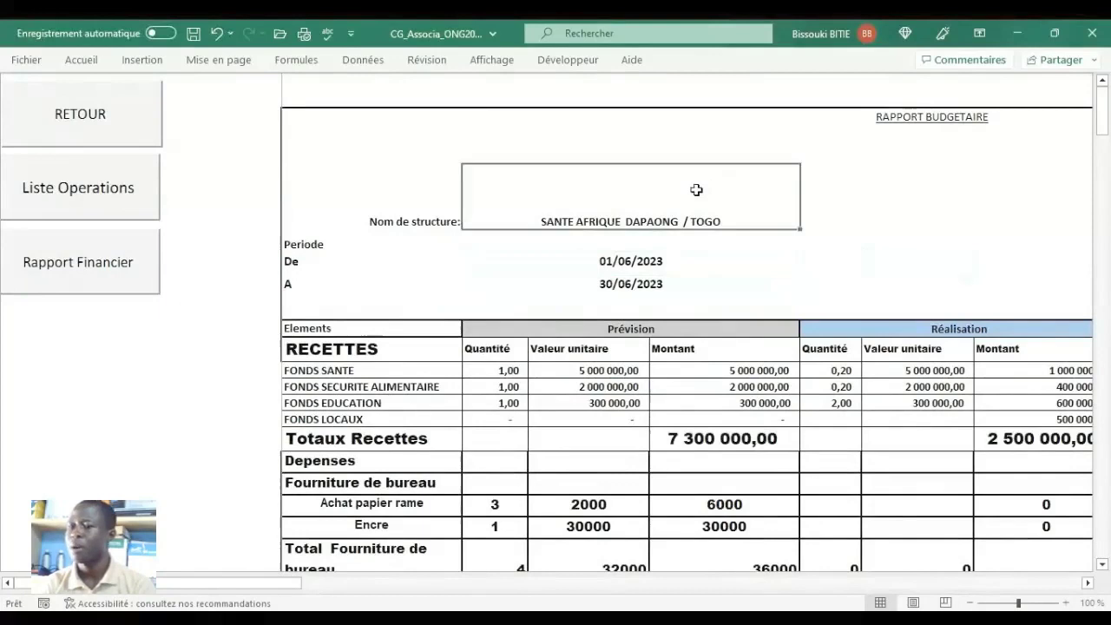
pyautogui.click(868, 268)
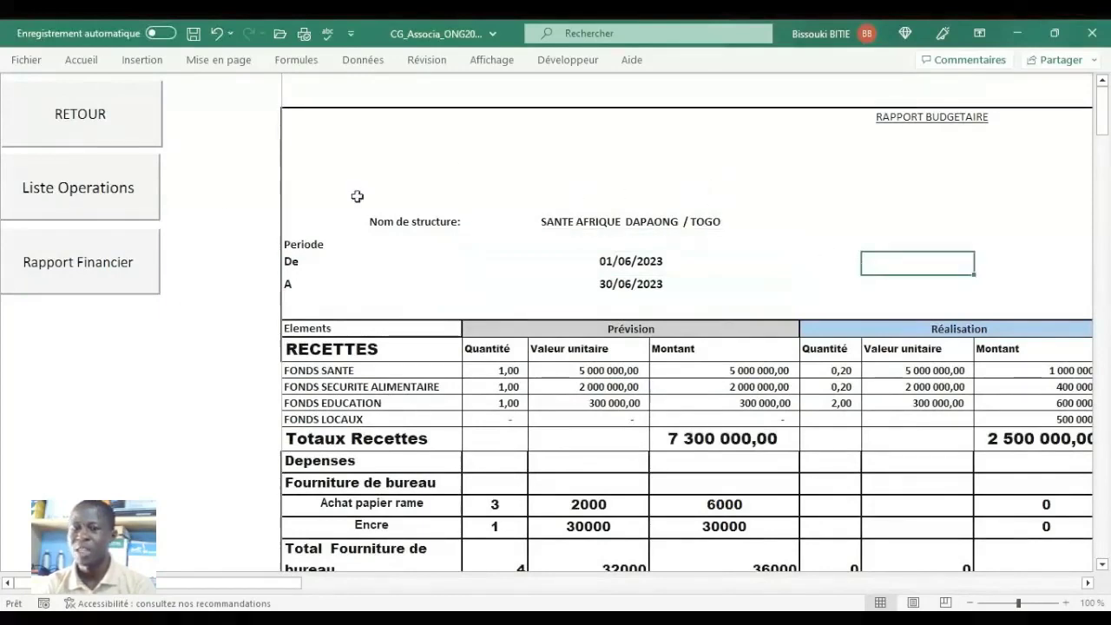
pyautogui.click(88, 115)
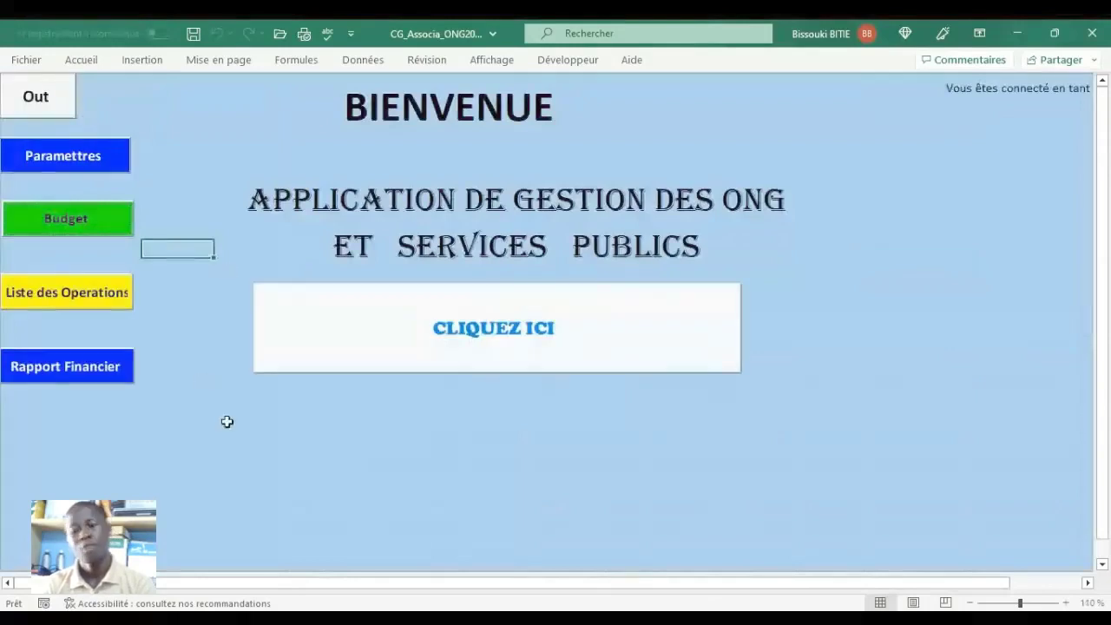
pyautogui.click(230, 438)
pyautogui.click(430, 475)
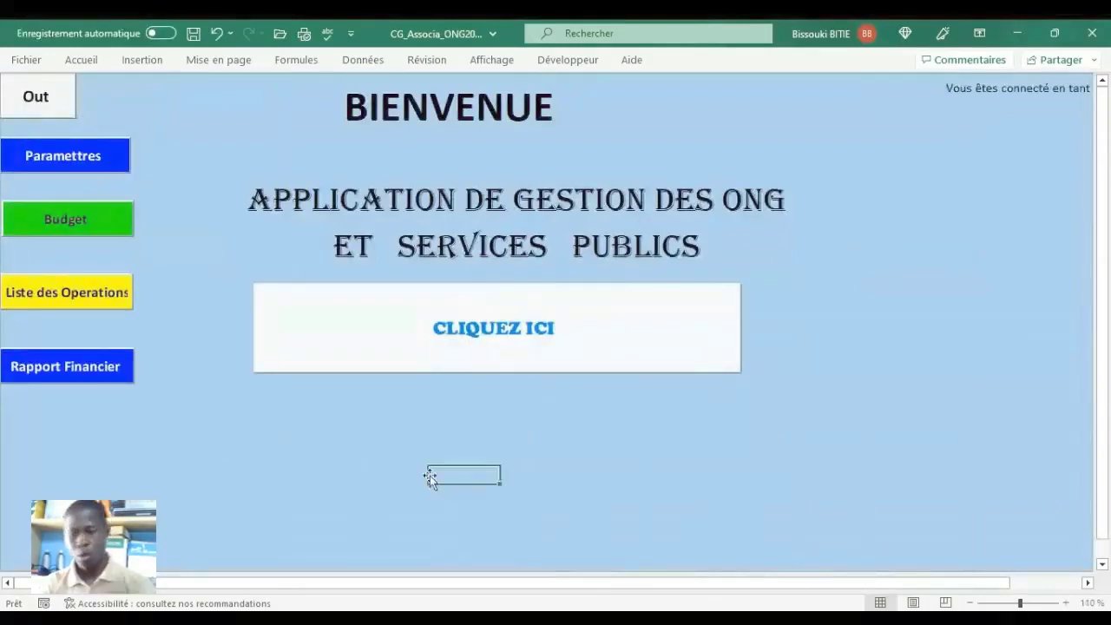
pyautogui.click(474, 426)
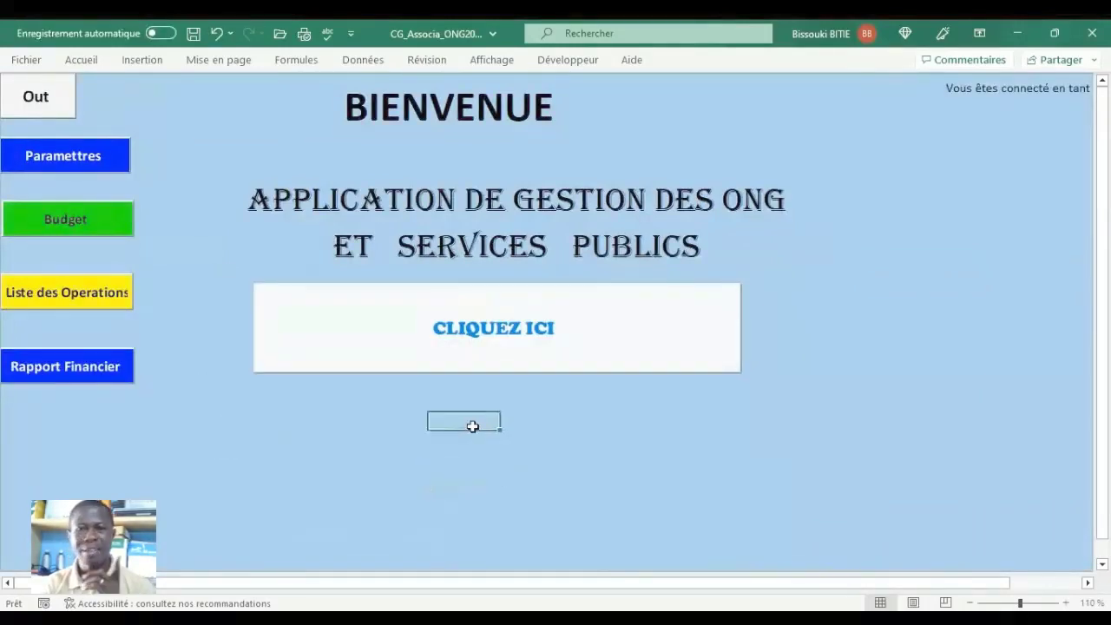
# Start a new receipts (Recettes) record under Enregistrements and choose FONDS SANTE as its revenue type.
pyautogui.click(500, 330)
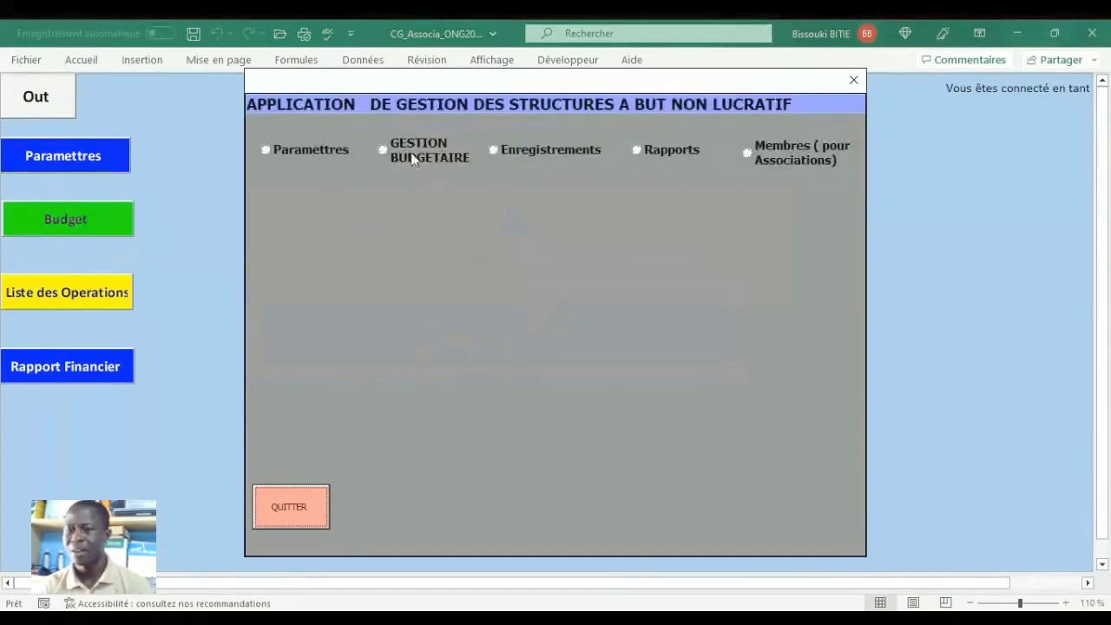
pyautogui.click(540, 152)
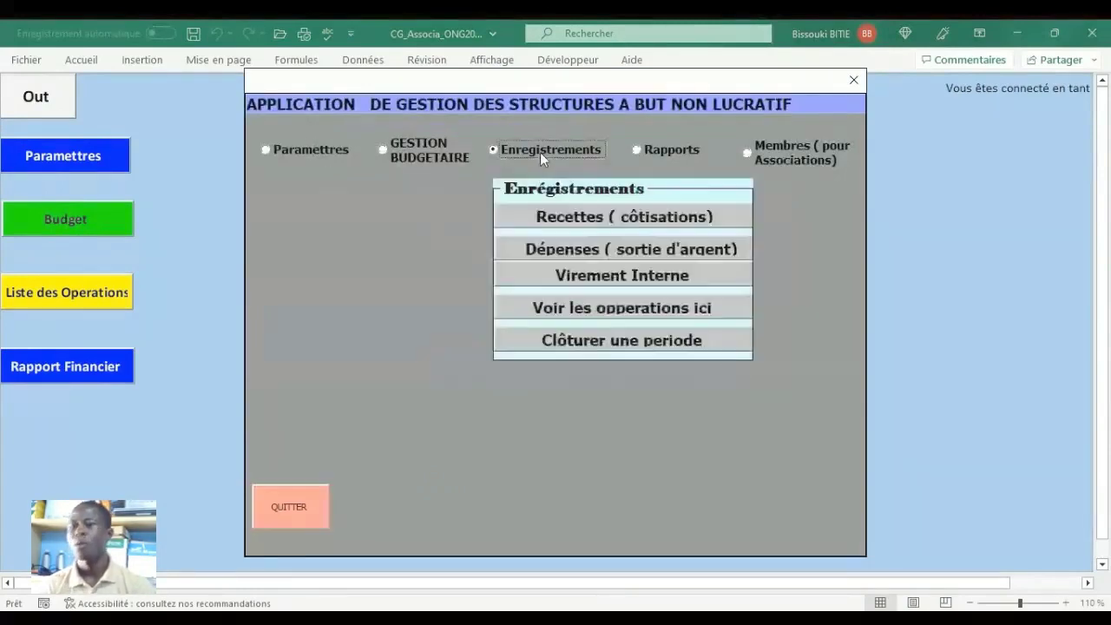
pyautogui.click(556, 223)
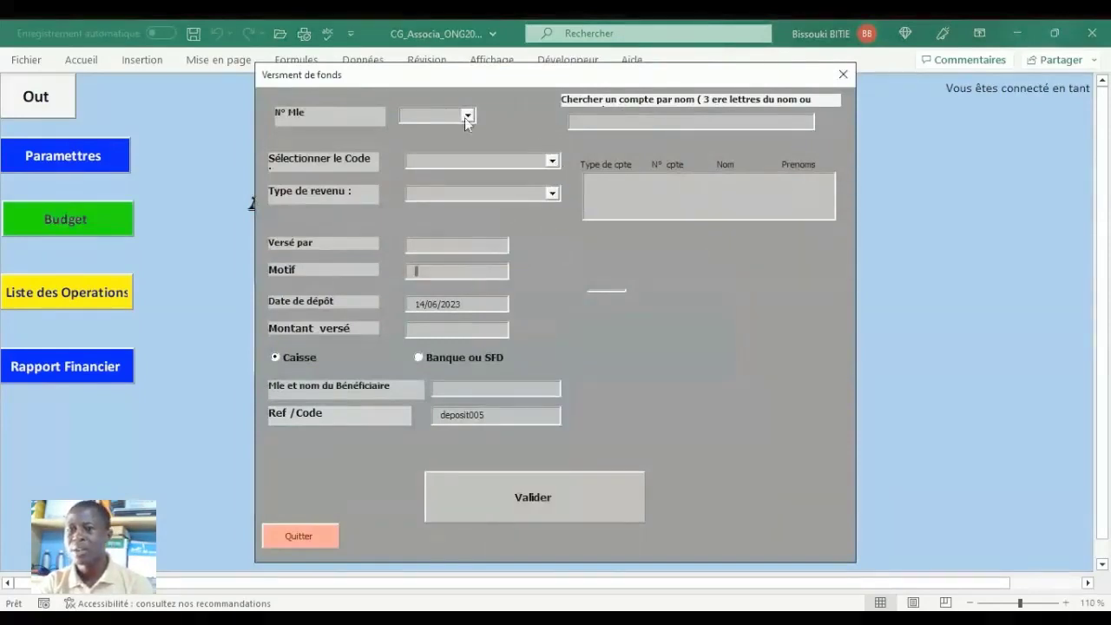
pyautogui.click(552, 193)
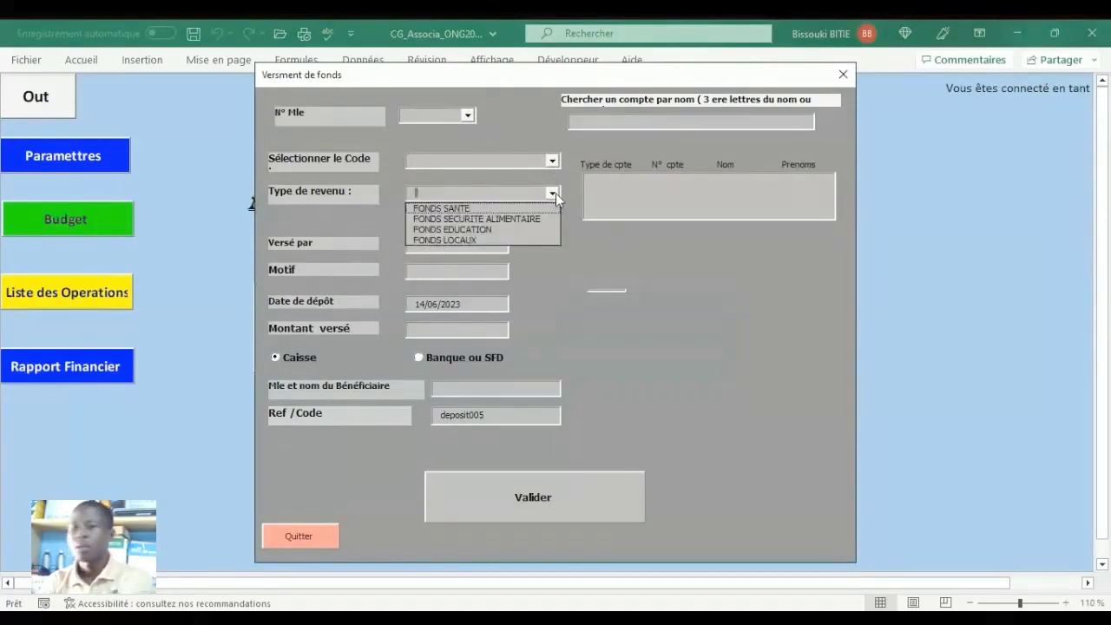
pyautogui.click(461, 210)
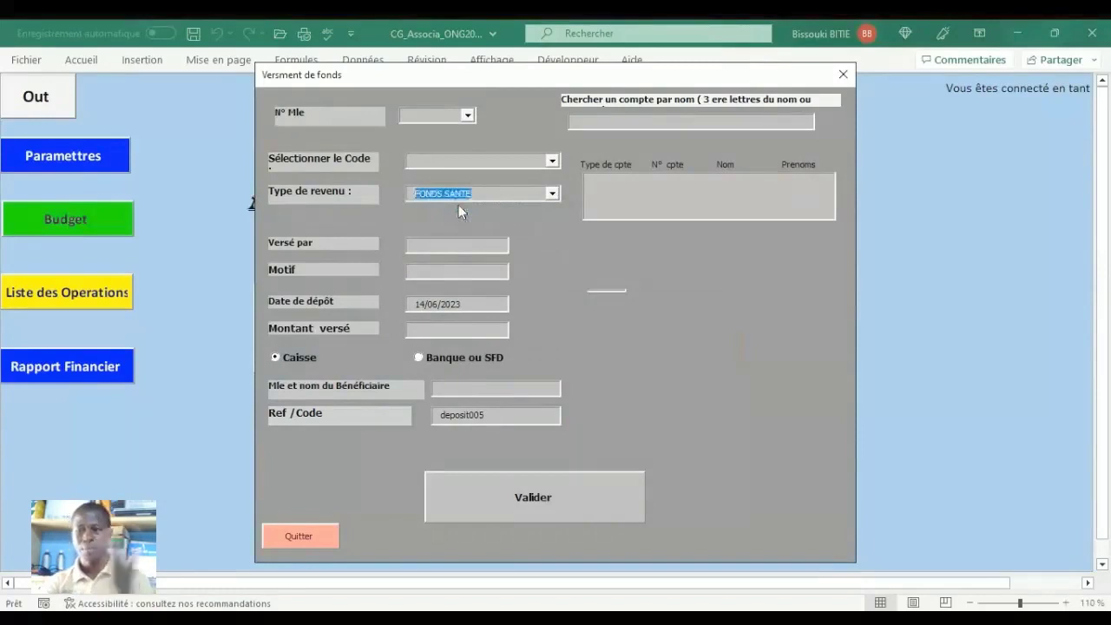
# Fill in the payer's name, the reason NA and a paid amount of 3000000 for the FONDS SANTE deposit.
pyautogui.click(448, 250)
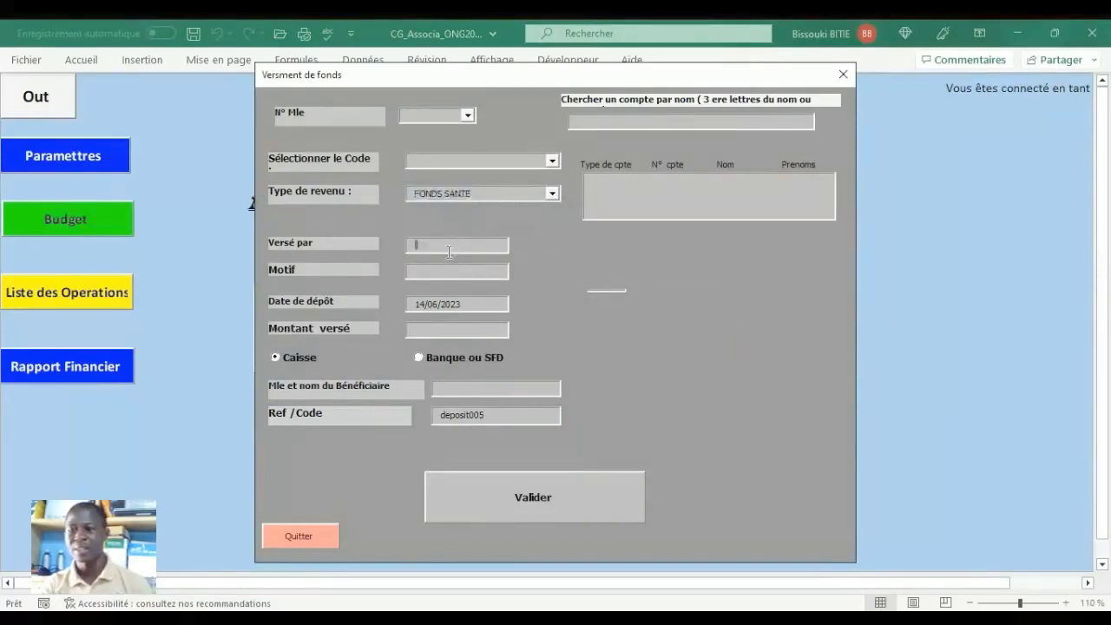
pyautogui.write('BI')
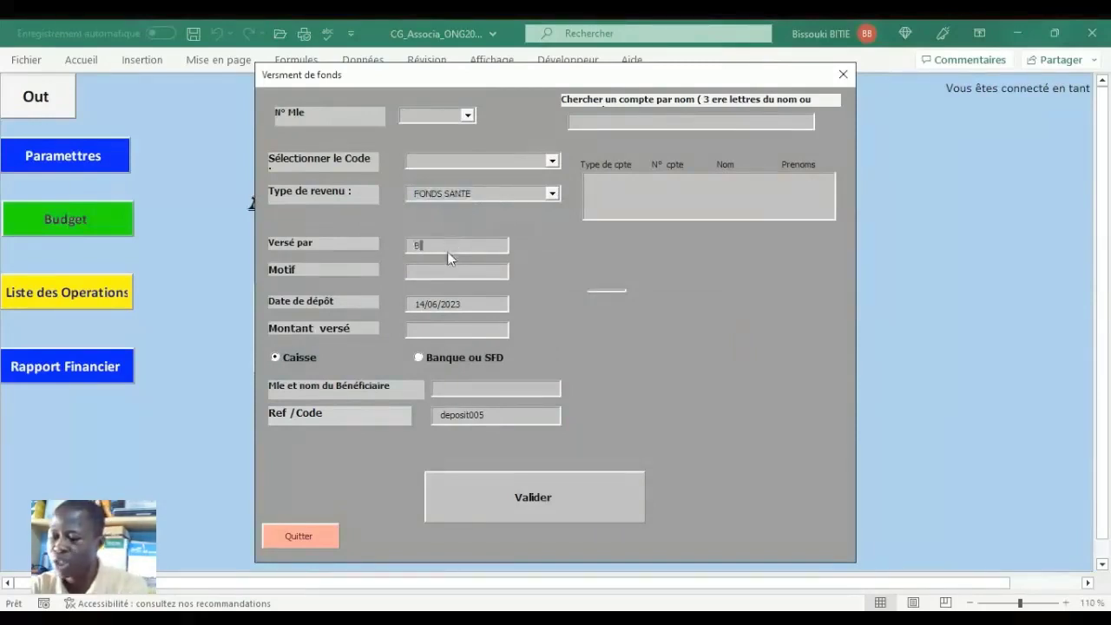
pyautogui.write('TIE')
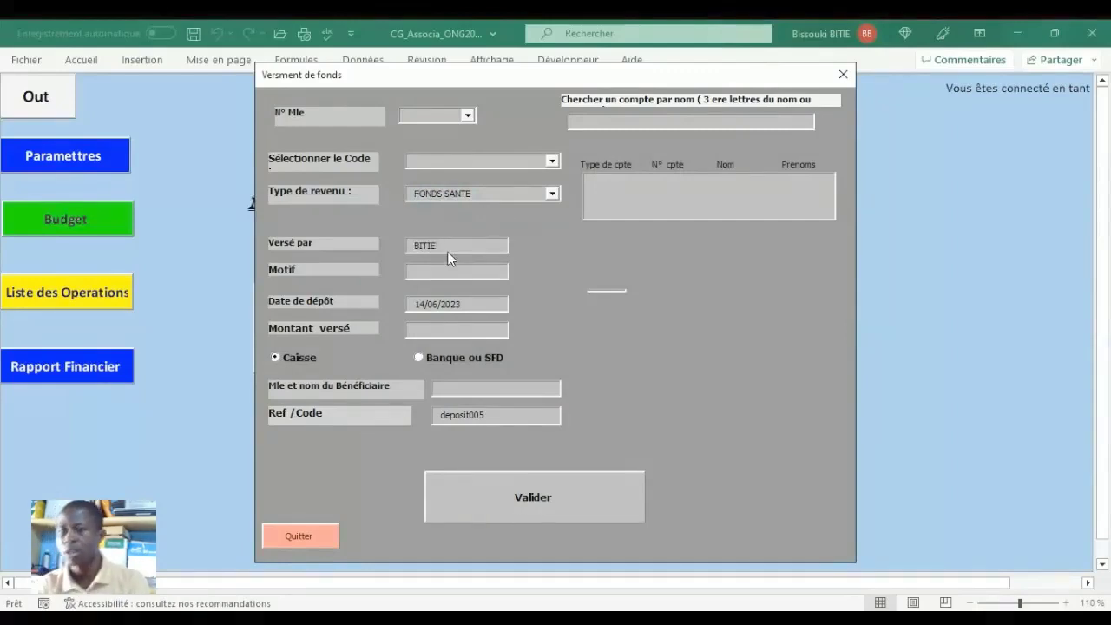
pyautogui.click(431, 272)
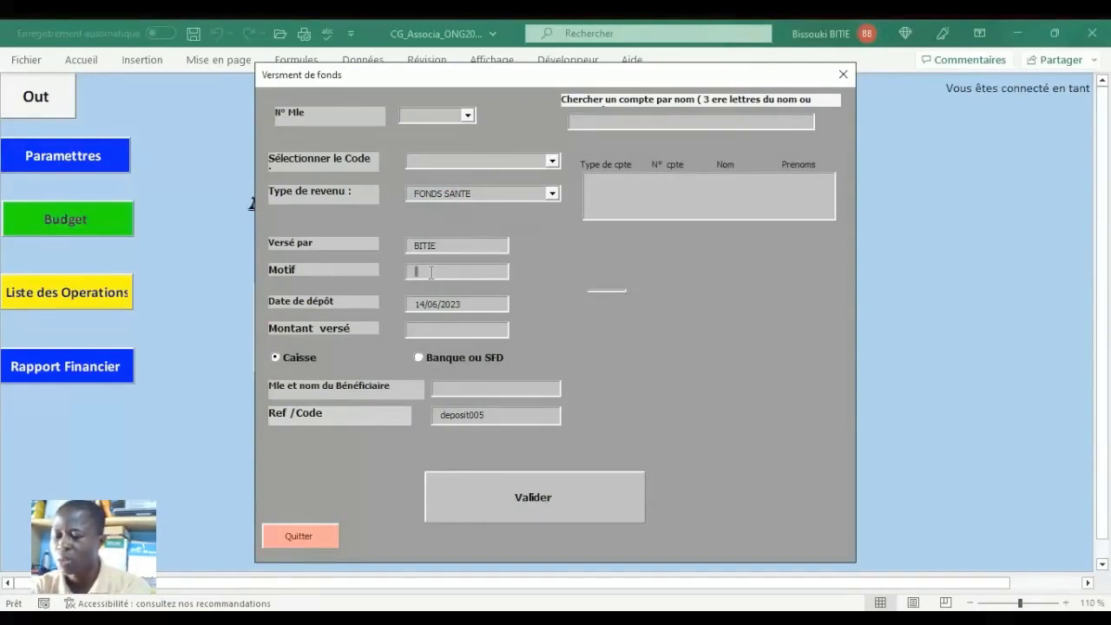
pyautogui.click(438, 328)
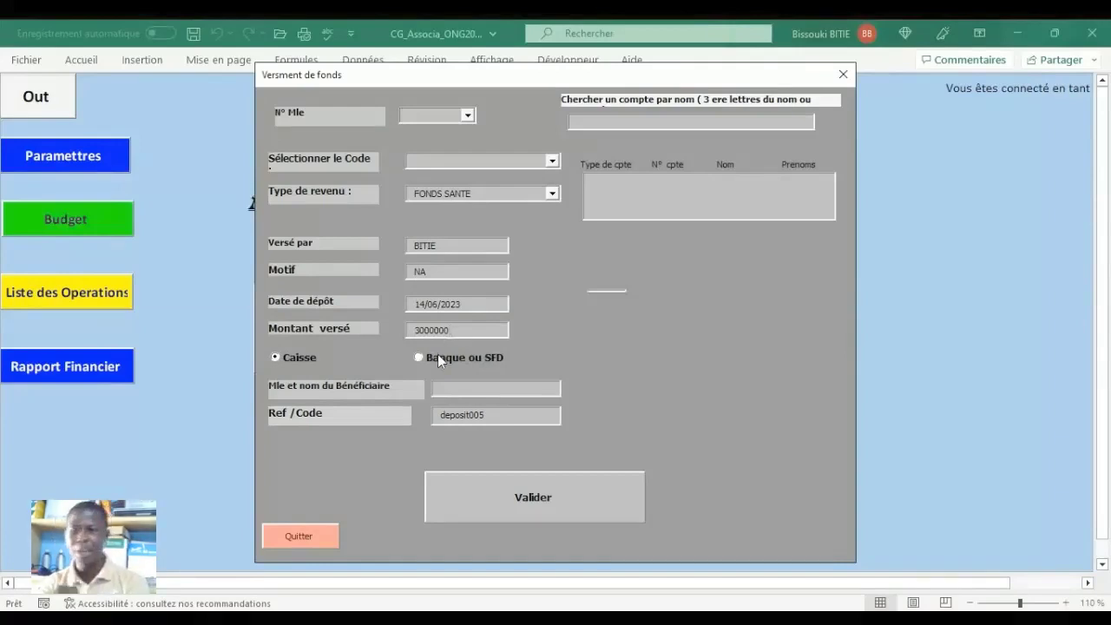
# Assign the deposit to Caisse, enter NA as the beneficiary, and validate the deposit.
pyautogui.click(439, 357)
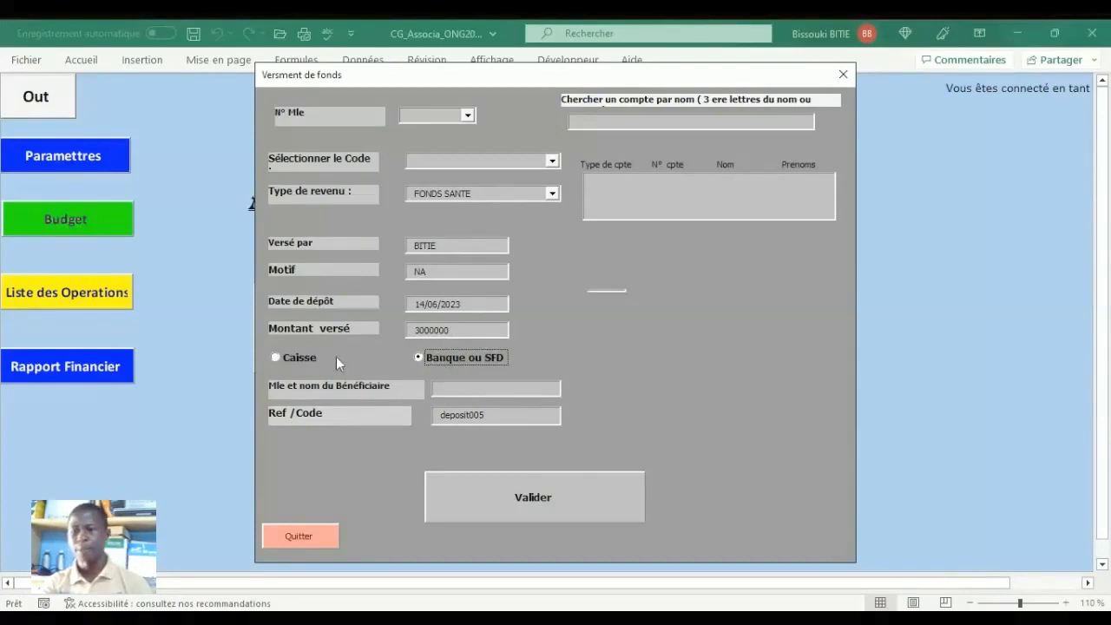
pyautogui.click(310, 356)
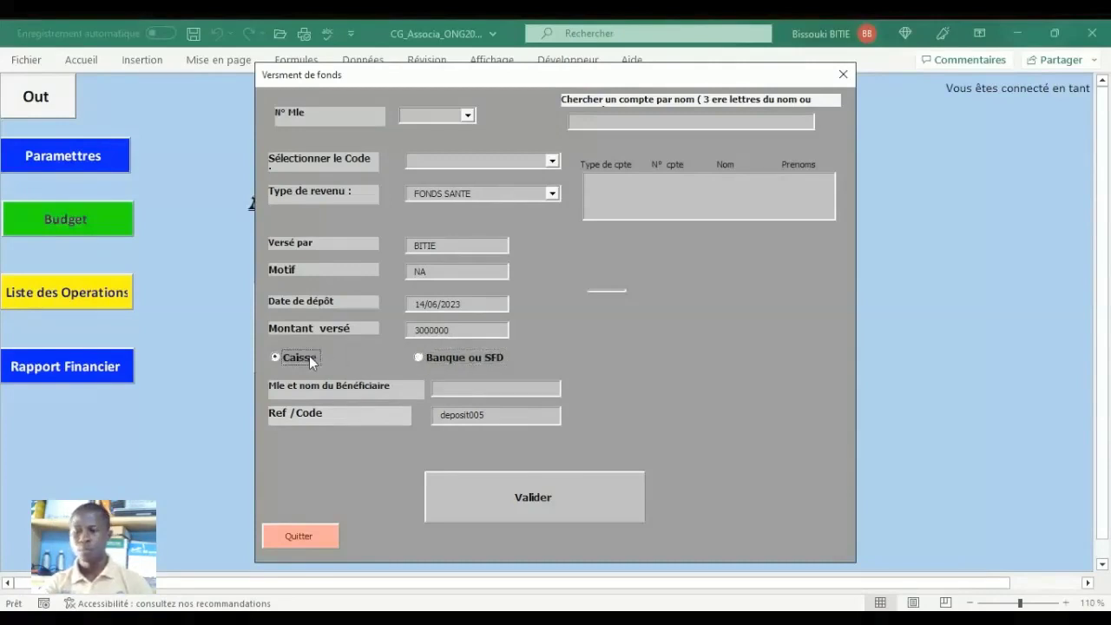
pyautogui.click(452, 390)
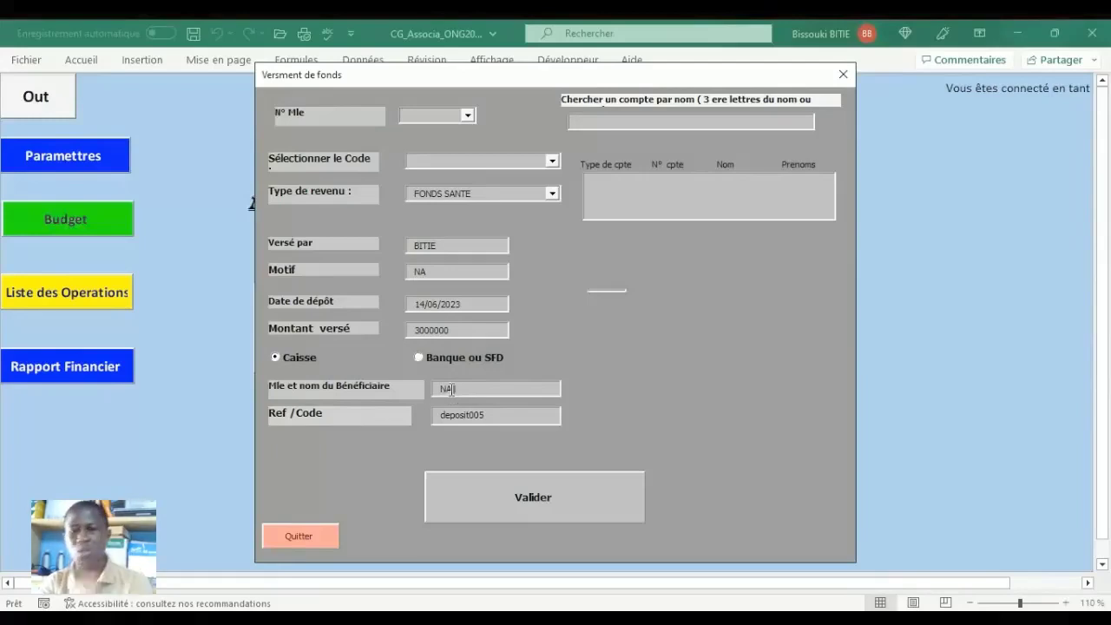
pyautogui.click(521, 497)
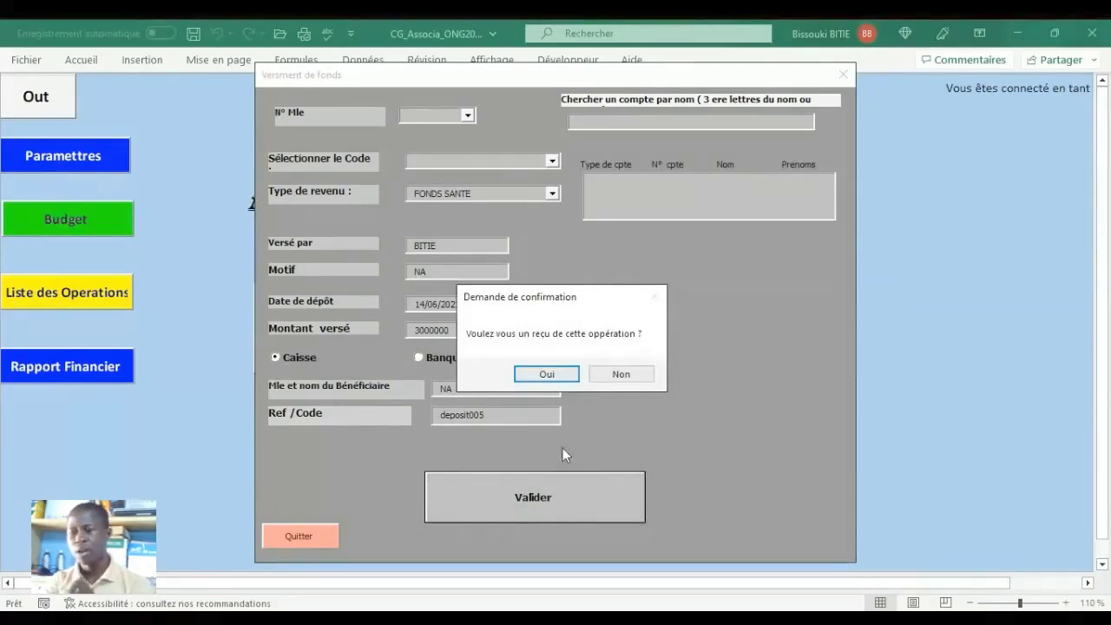
# Generate the receipt for the FONDS SANTE deposit, look over both copies in the PDF, and return to the Excel application.
pyautogui.click(545, 375)
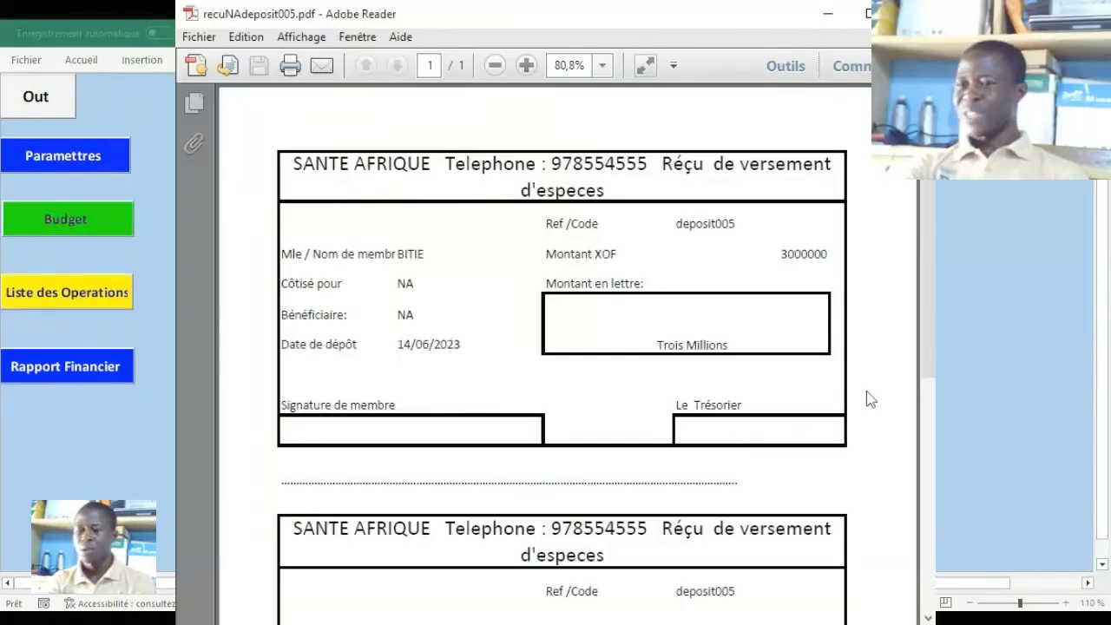
pyautogui.moveTo(926, 361); pyautogui.dragTo(927, 458)
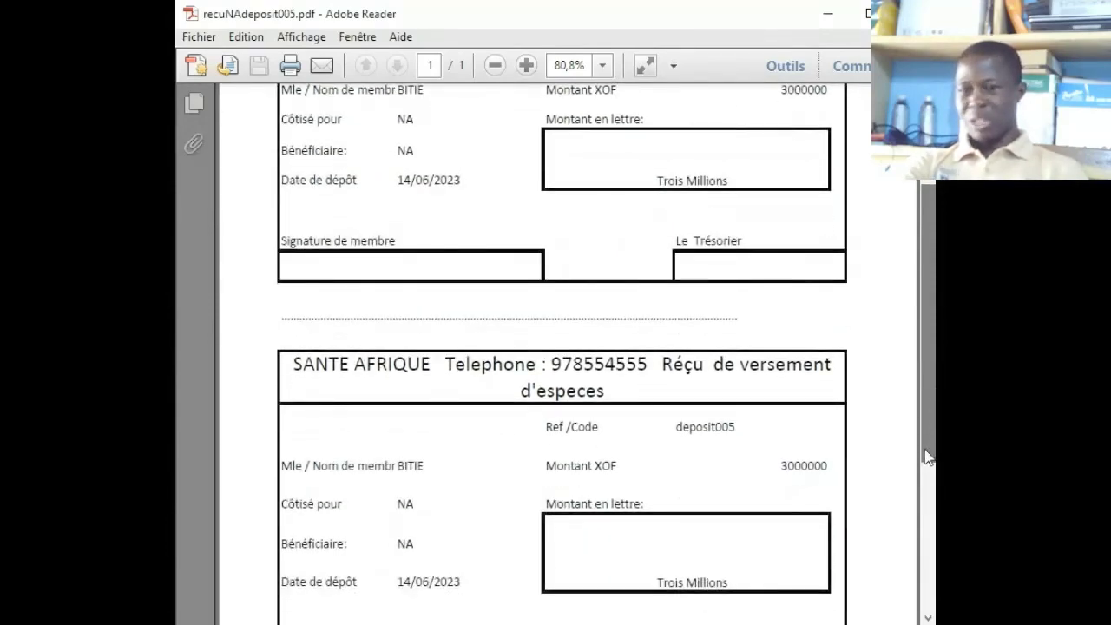
pyautogui.scroll(-5, 926, 435)
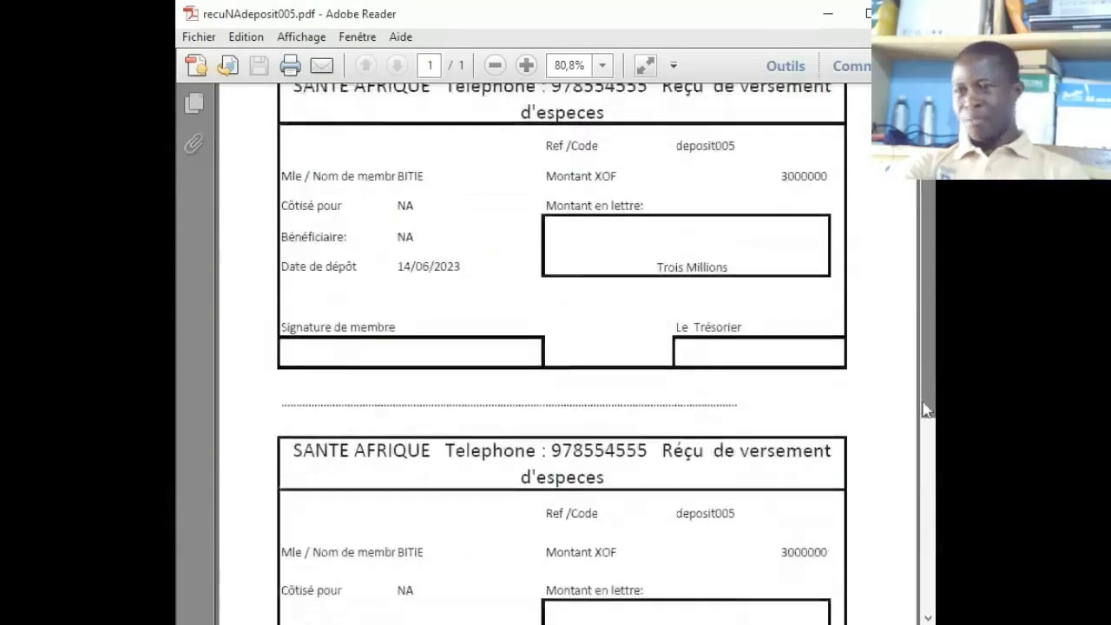
pyautogui.scroll(2, 924, 404)
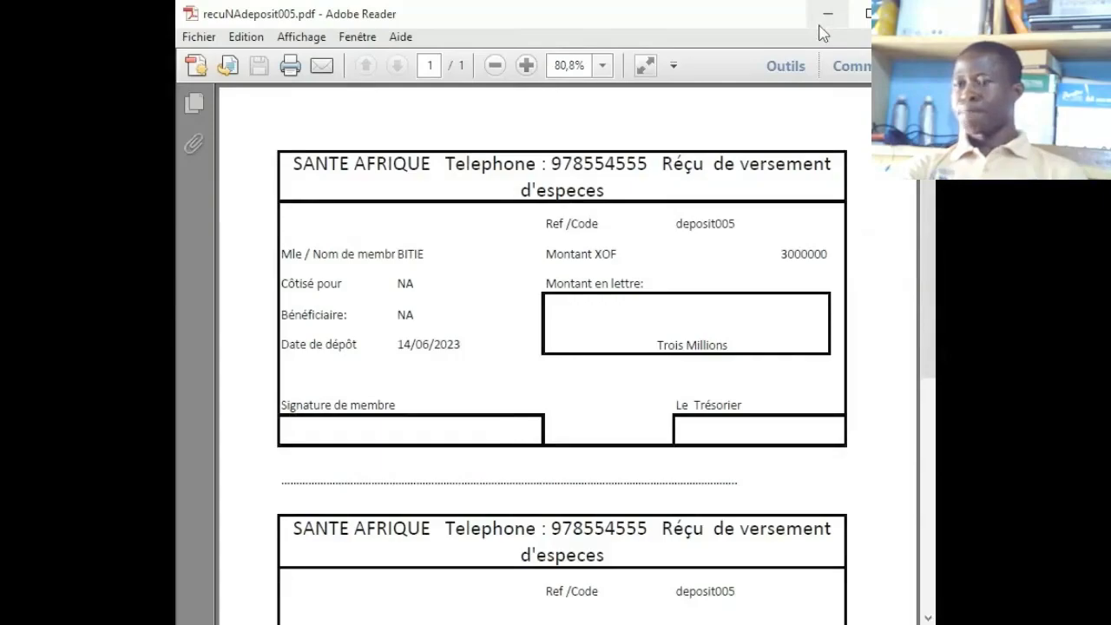
pyautogui.hotkey('alt', 'Tab')
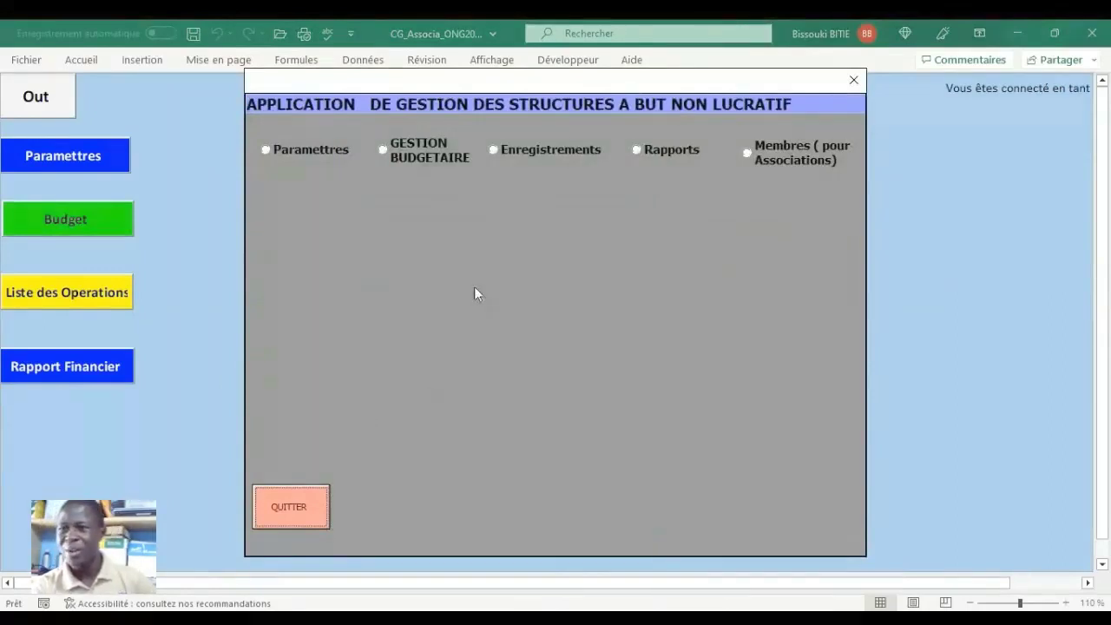
# Start a new receipts (Recettes) record under Enregistrements and choose FONDS LOCAUX as its revenue type.
pyautogui.click(529, 152)
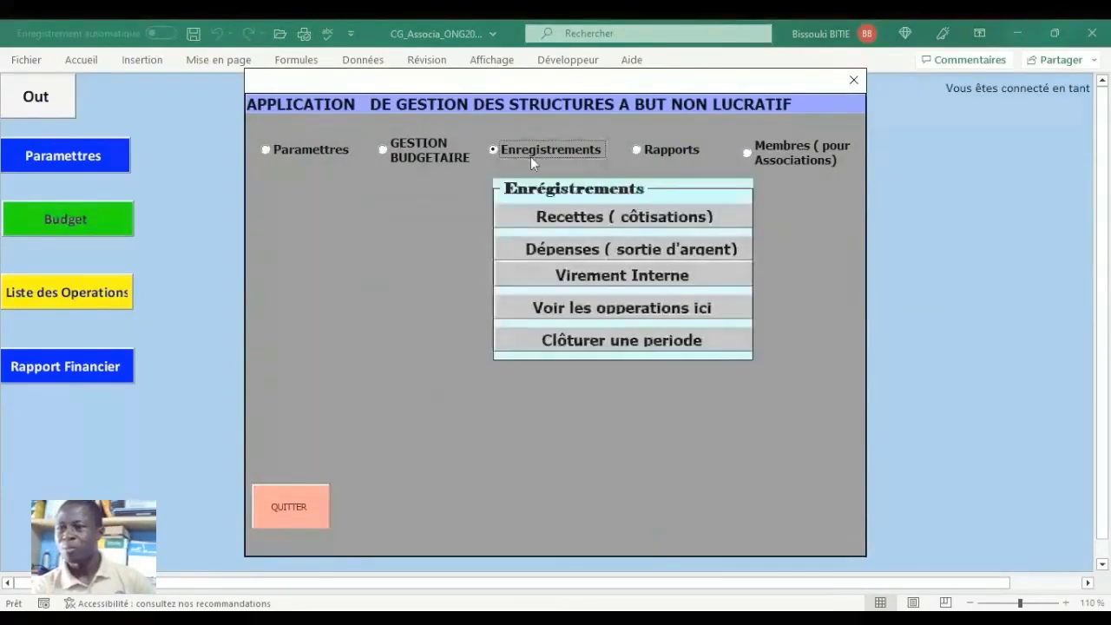
pyautogui.click(576, 216)
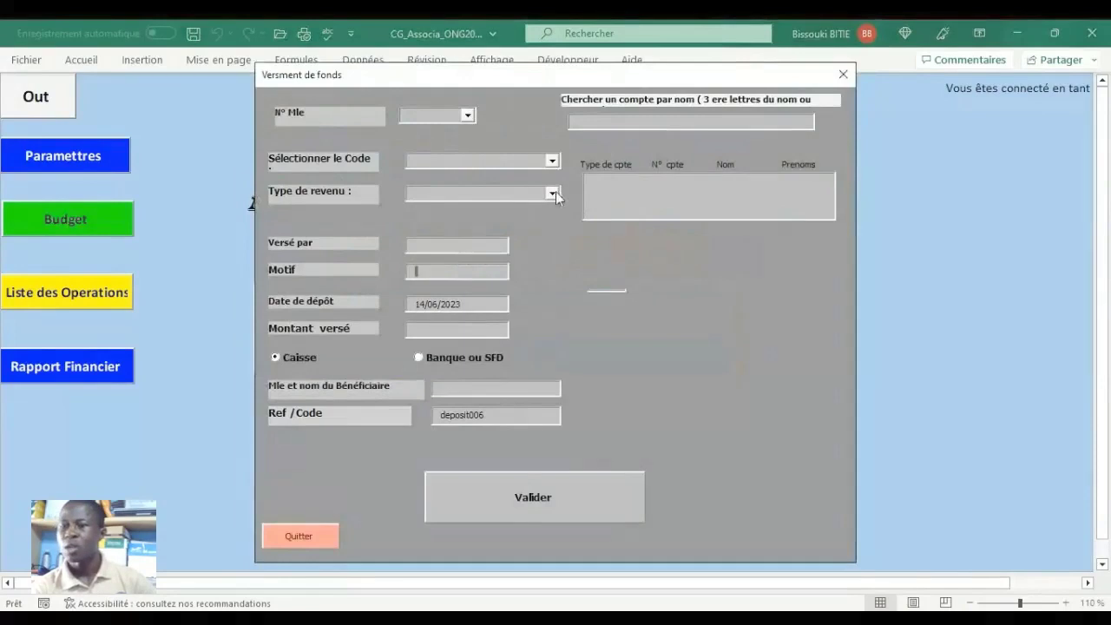
pyautogui.click(554, 193)
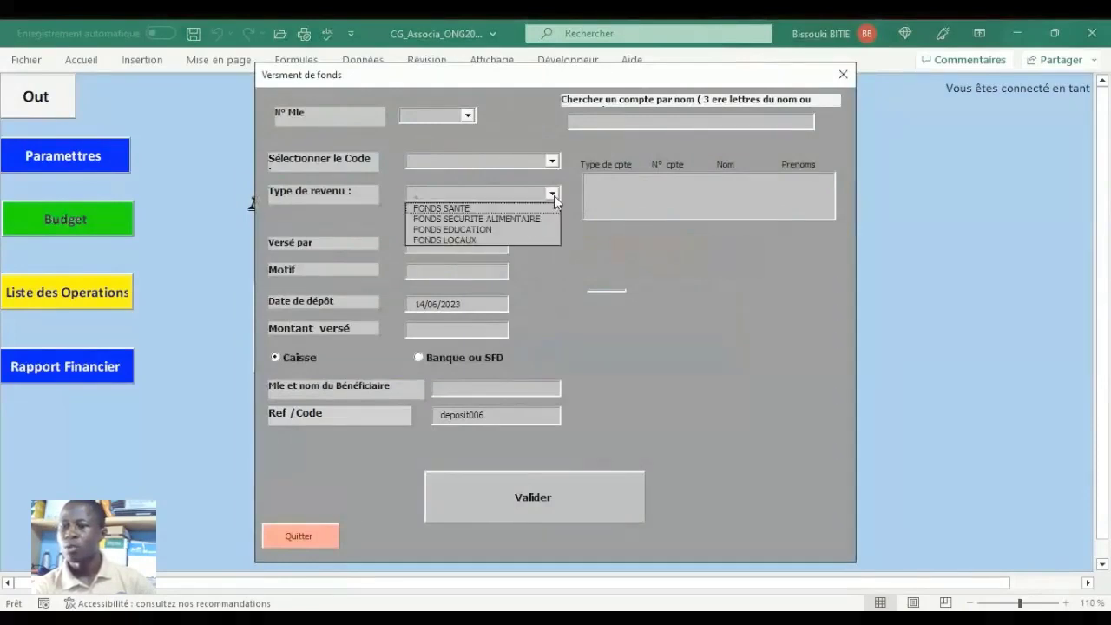
pyautogui.click(510, 241)
# Fill in the payer's name, the reason NA and a paid amount of 500000 for the FONDS LOCAUX deposit.
pyautogui.click(465, 251)
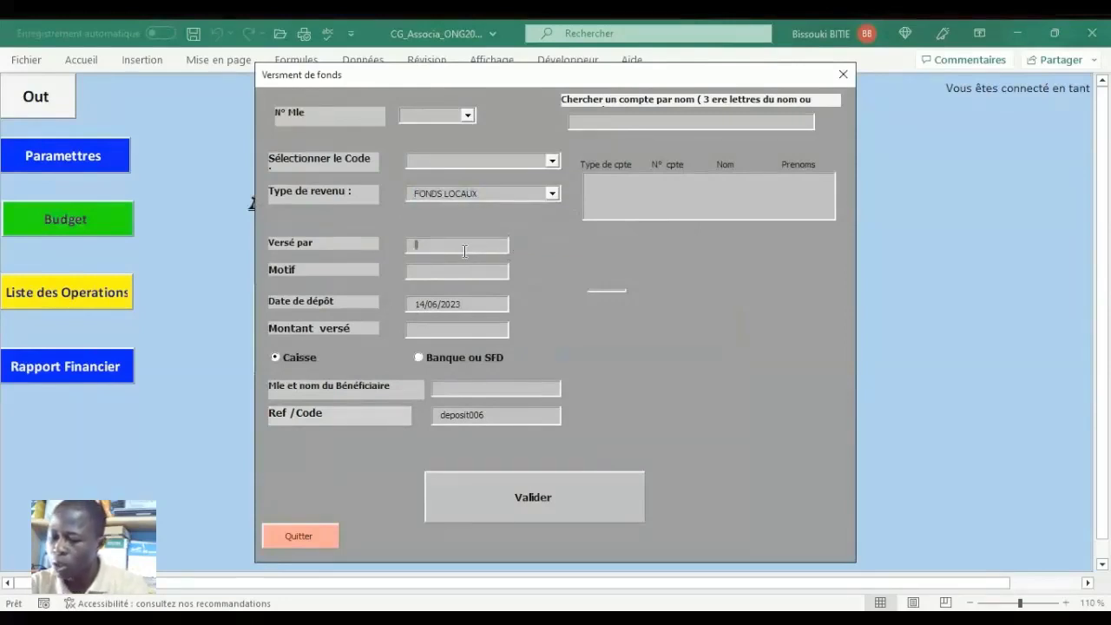
pyautogui.write('GUY')
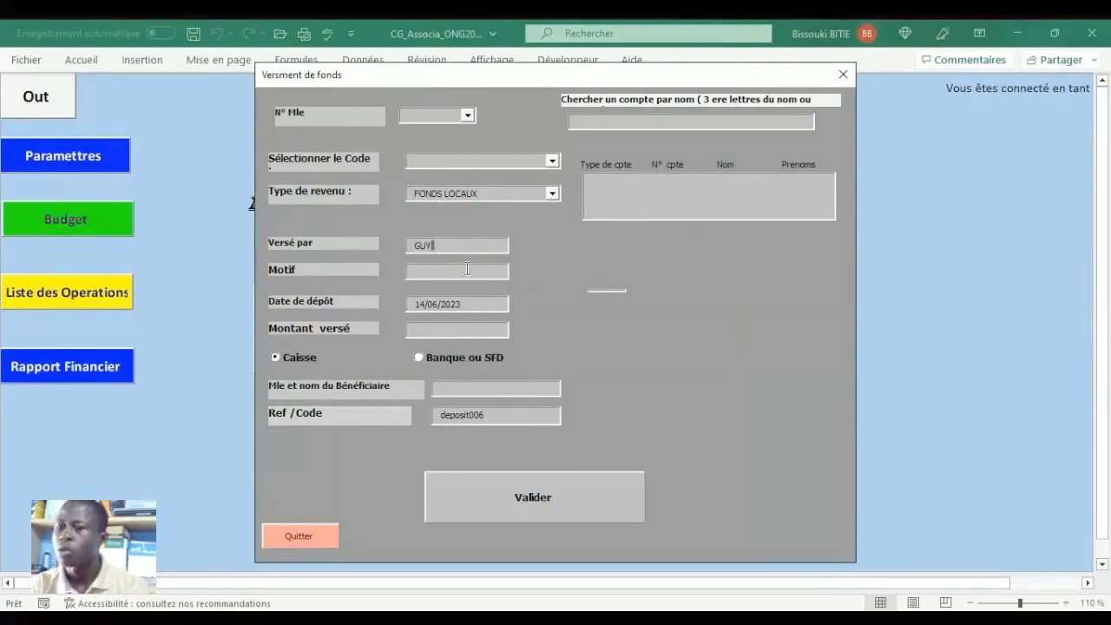
pyautogui.click(467, 268)
pyautogui.write('NA')
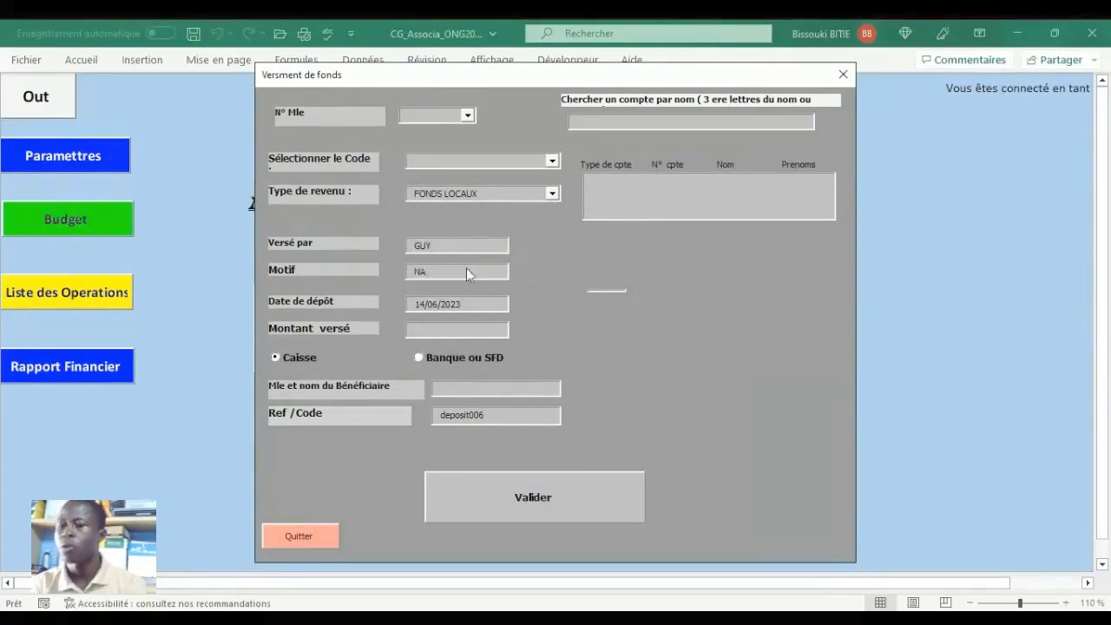
pyautogui.click(467, 331)
pyautogui.write('5')
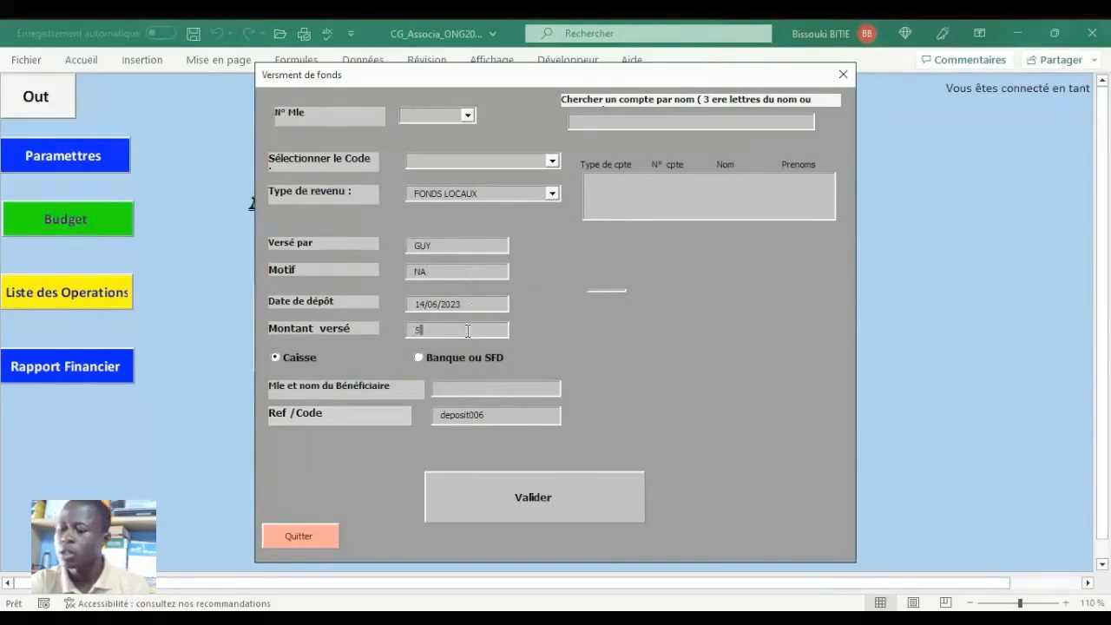
pyautogui.write('00000')
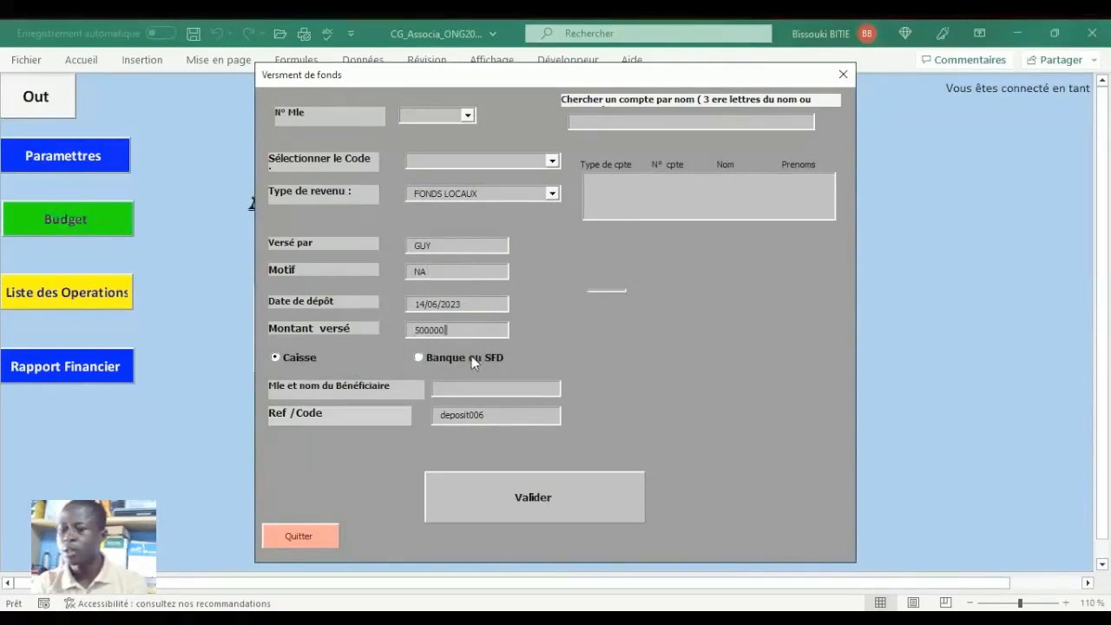
# Assign the deposit to Banque ou SFD with beneficiary NA, and validate it without a receipt.
pyautogui.click(469, 358)
pyautogui.click(465, 386)
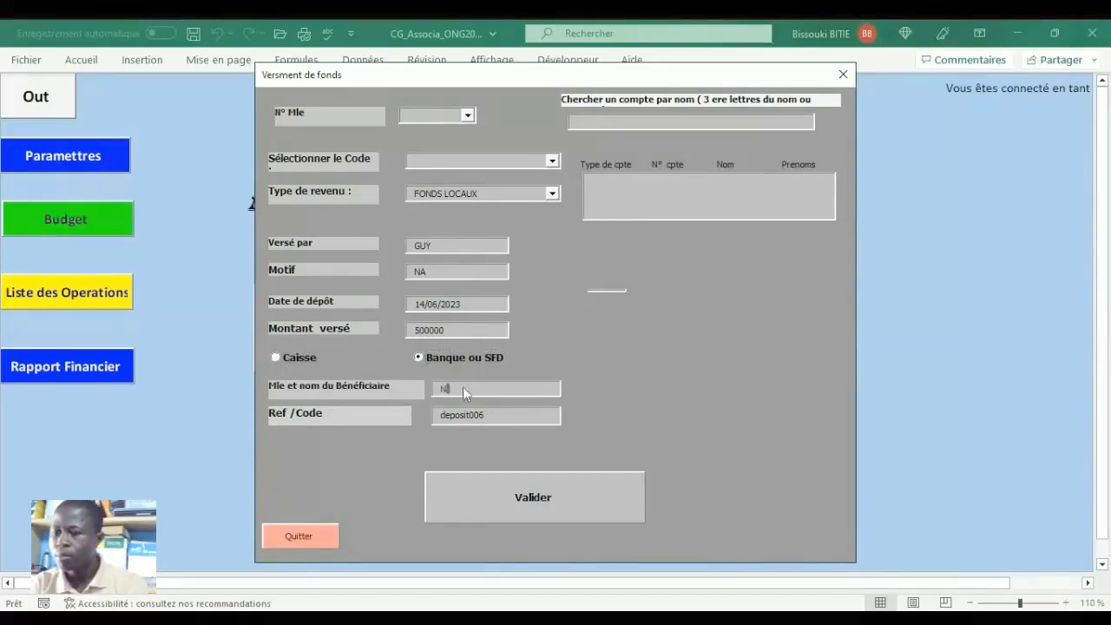
pyautogui.click(513, 495)
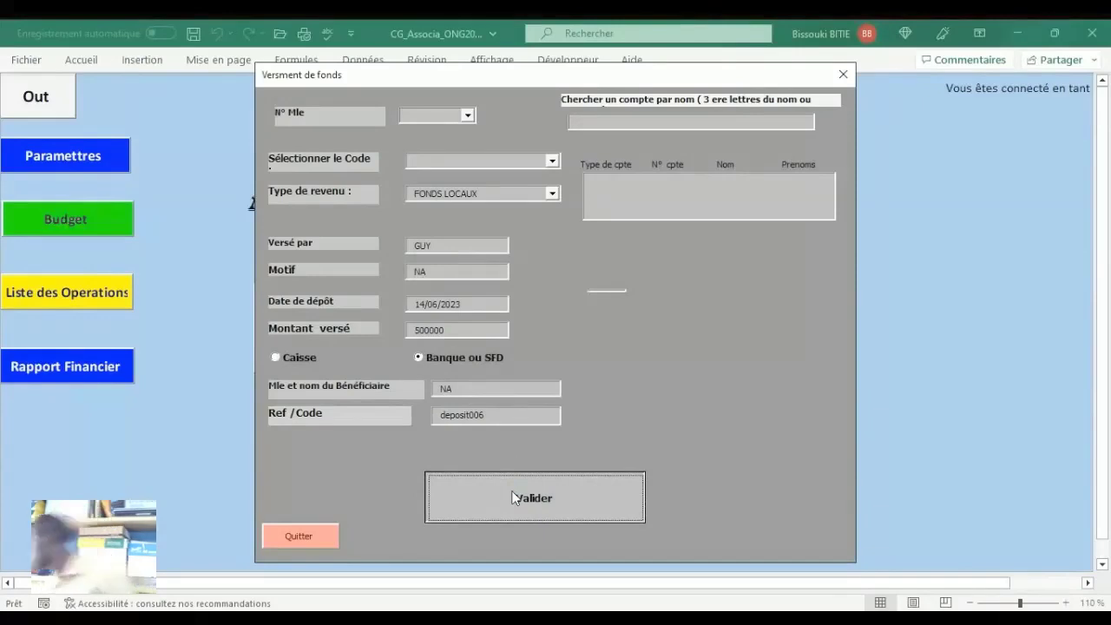
pyautogui.click(513, 497)
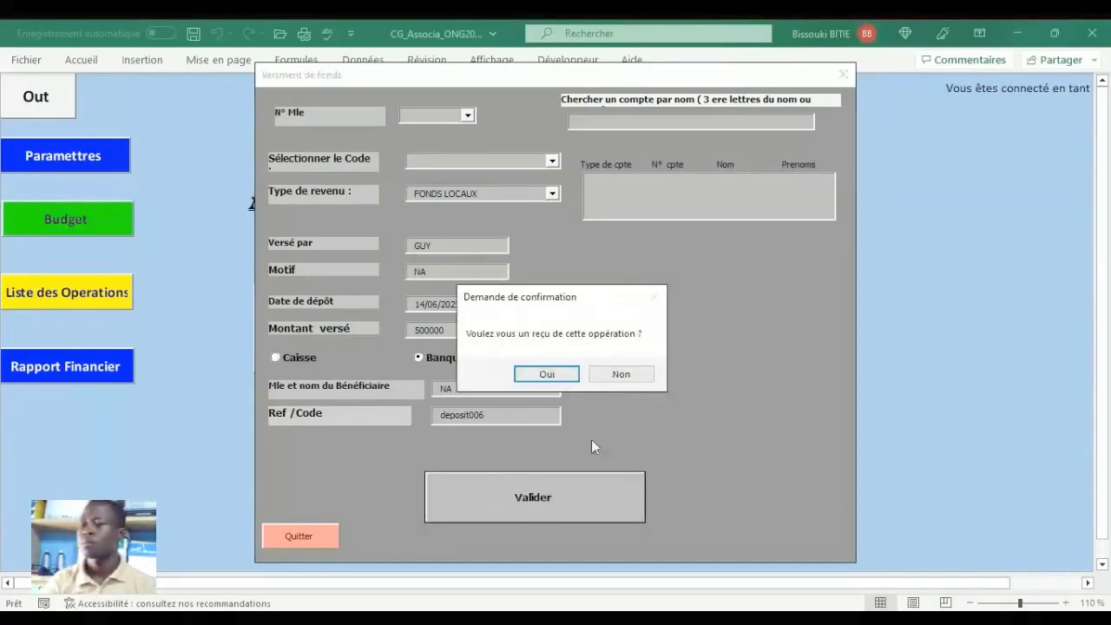
pyautogui.click(621, 375)
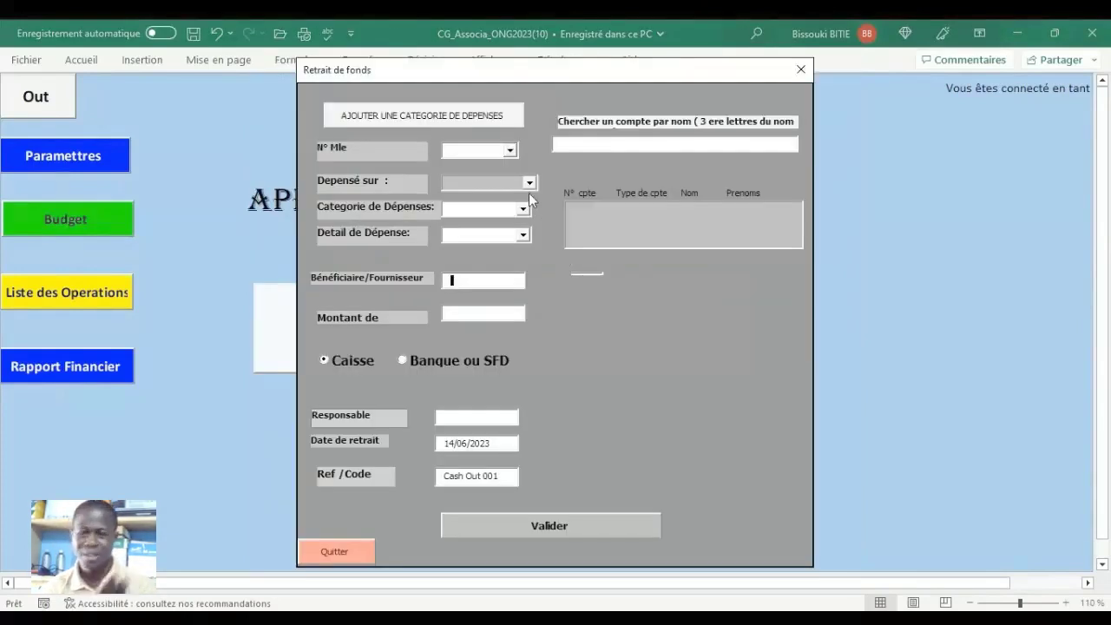
# Charge the withdrawal to FONDS SANTE, with Charges du Personnel as expense category and Salaire normale as expense detail.
pyautogui.click(529, 184)
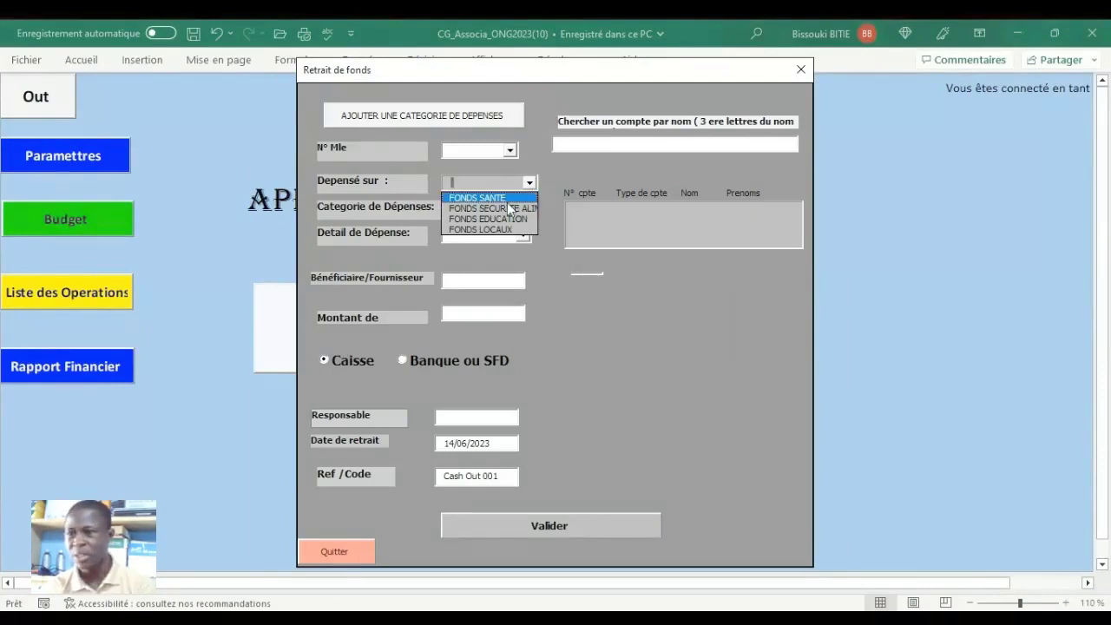
pyautogui.click(560, 172)
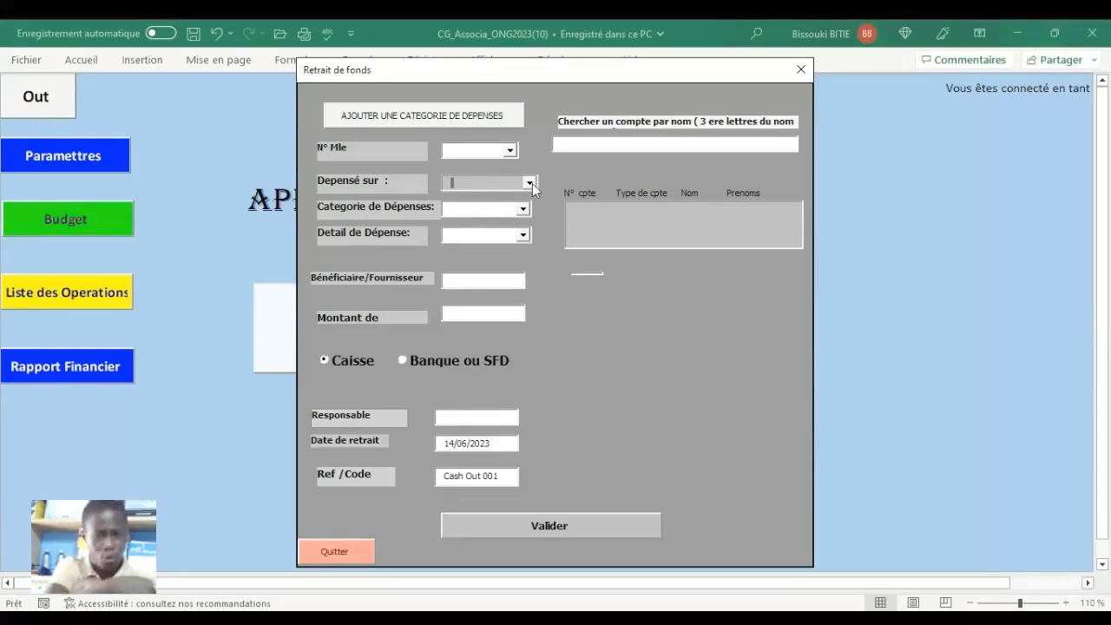
pyautogui.click(529, 182)
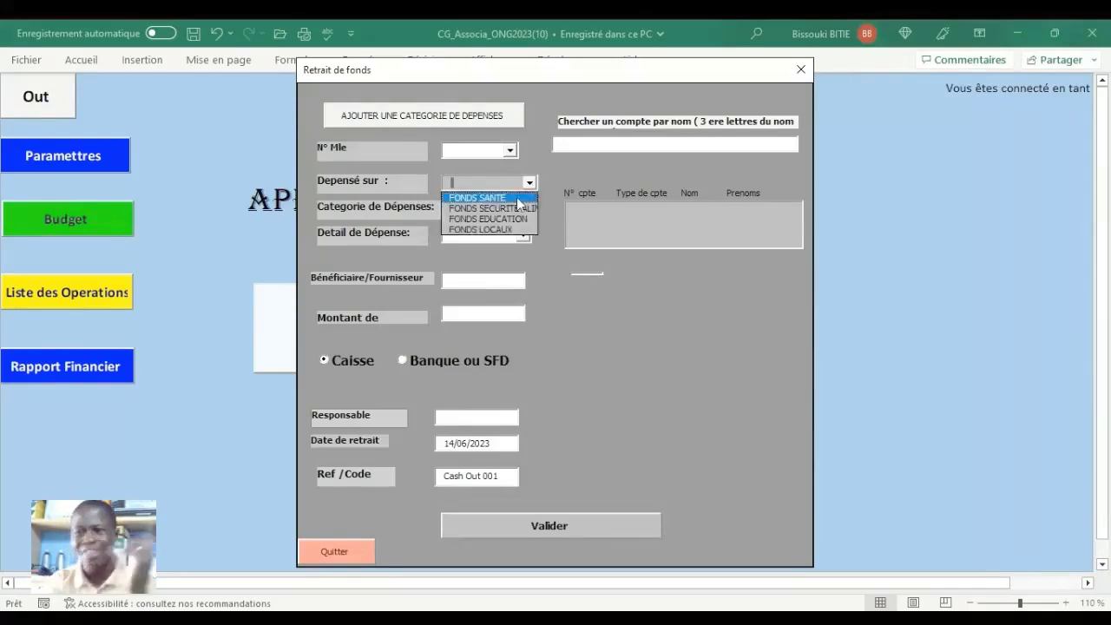
pyautogui.click(517, 198)
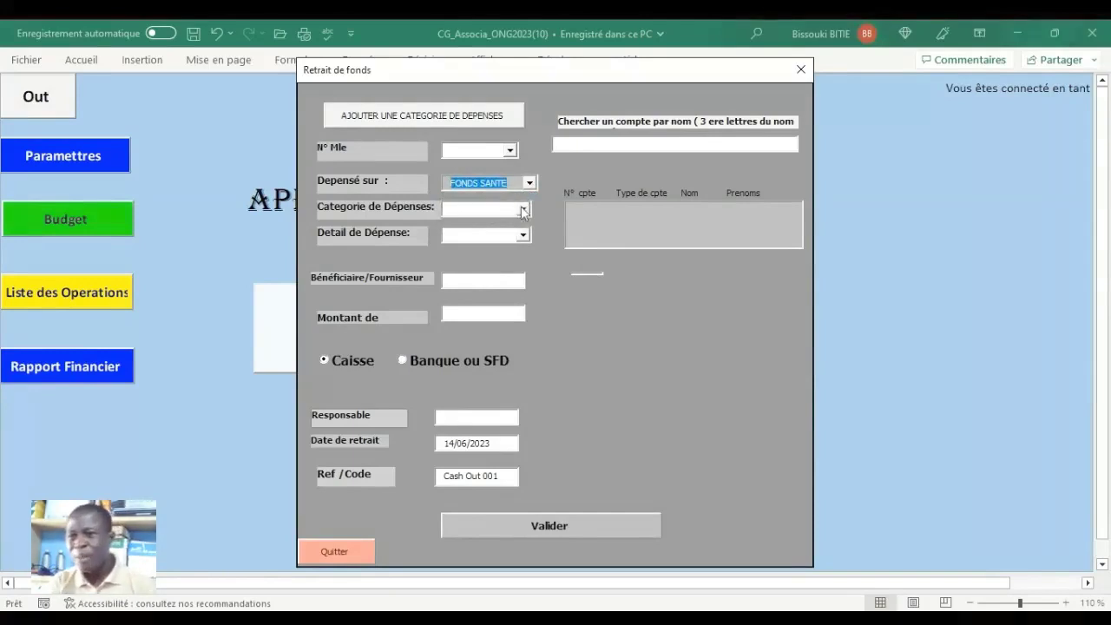
pyautogui.click(523, 210)
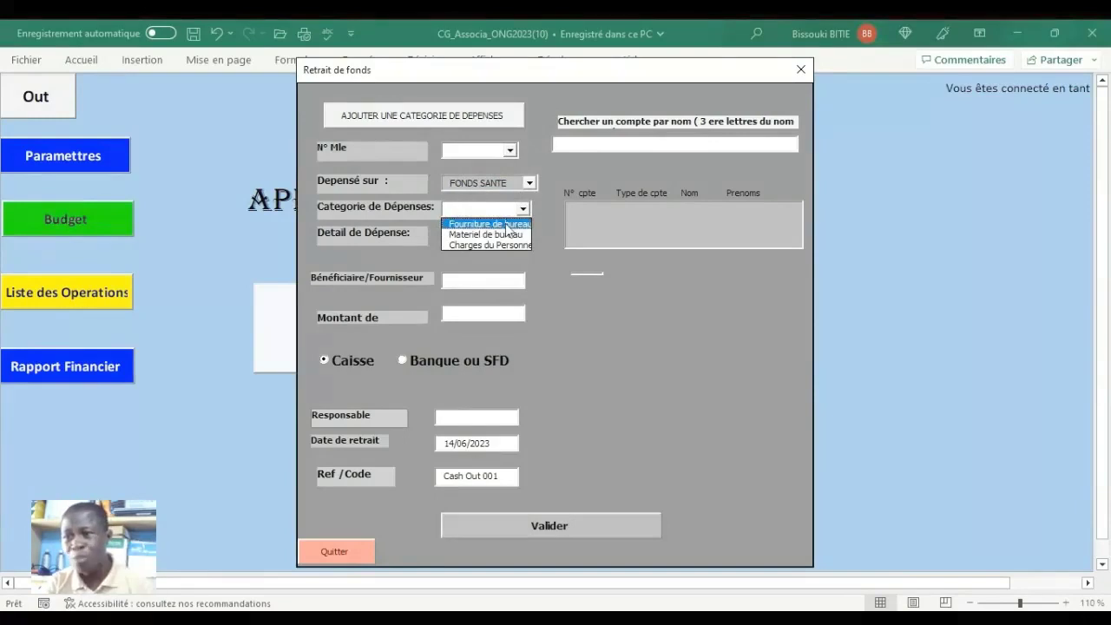
pyautogui.click(506, 243)
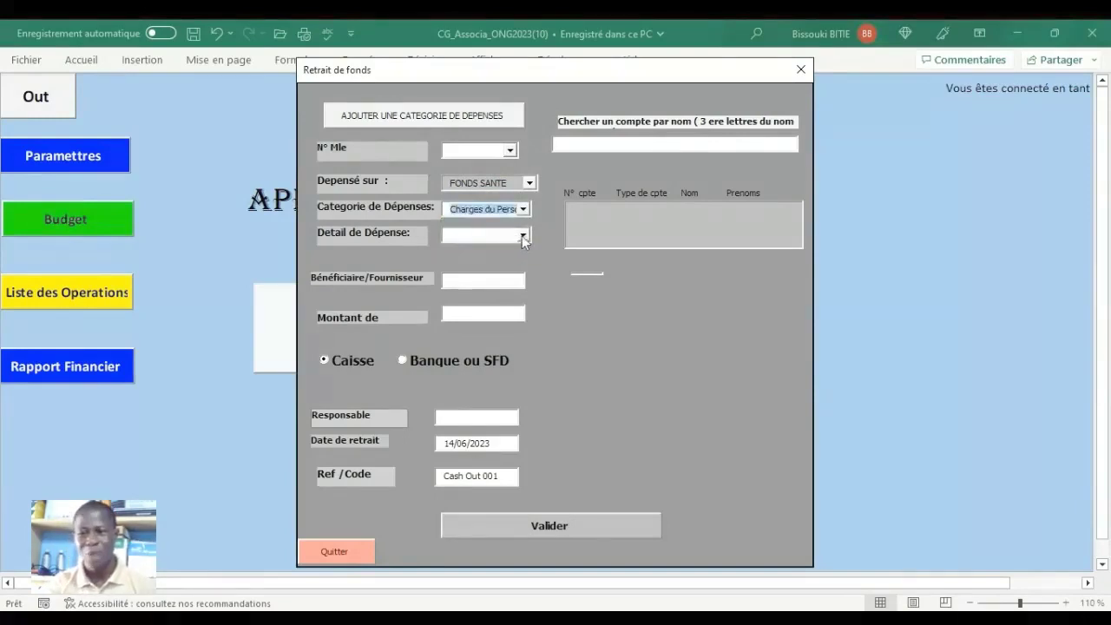
pyautogui.click(523, 235)
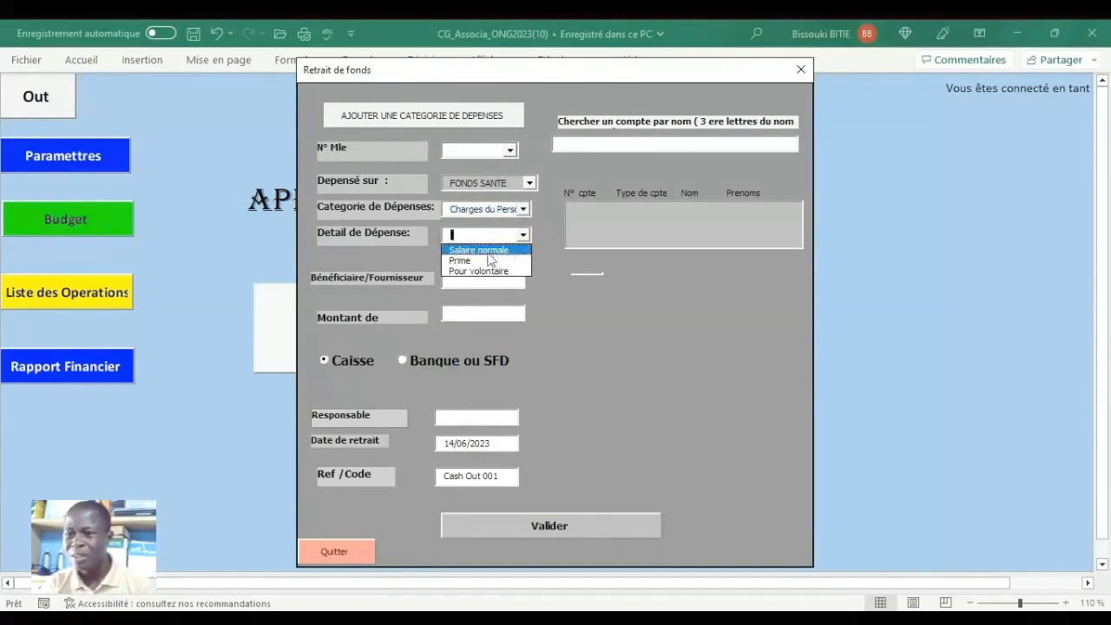
pyautogui.click(487, 251)
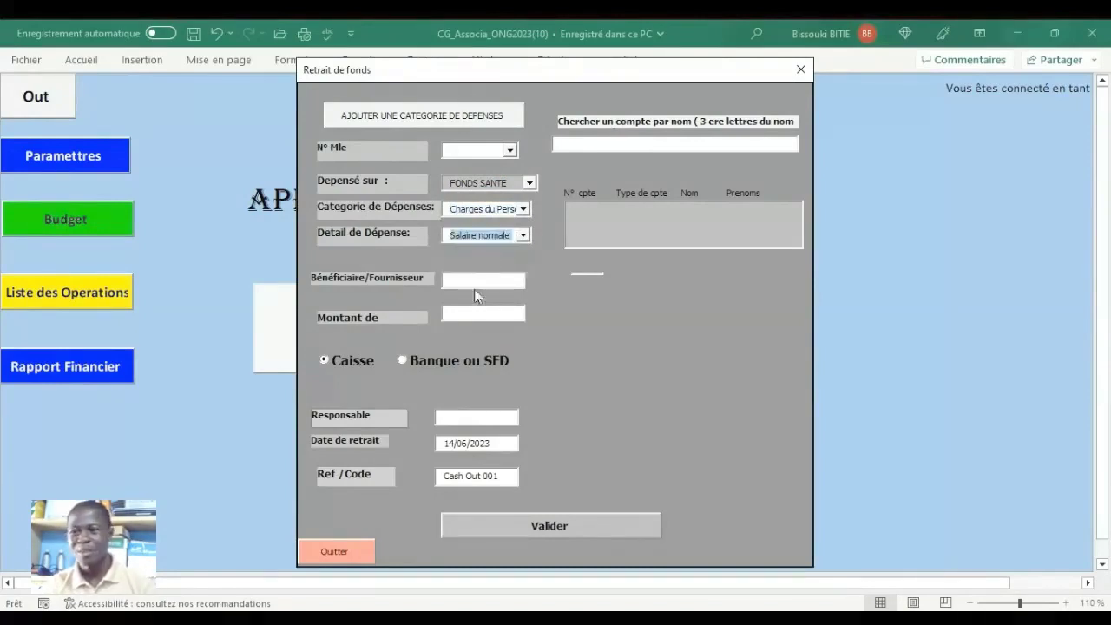
# Enter Directeur as the withdrawal's beneficiary and 400000 as its amount.
pyautogui.click(466, 282)
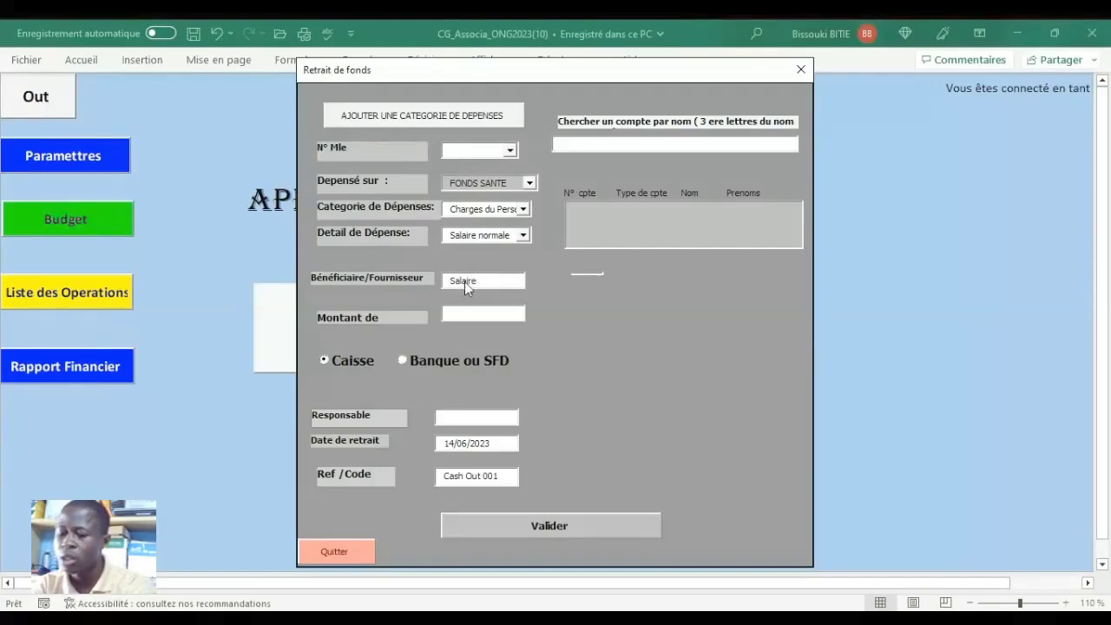
pyautogui.write('Salaire Dire')
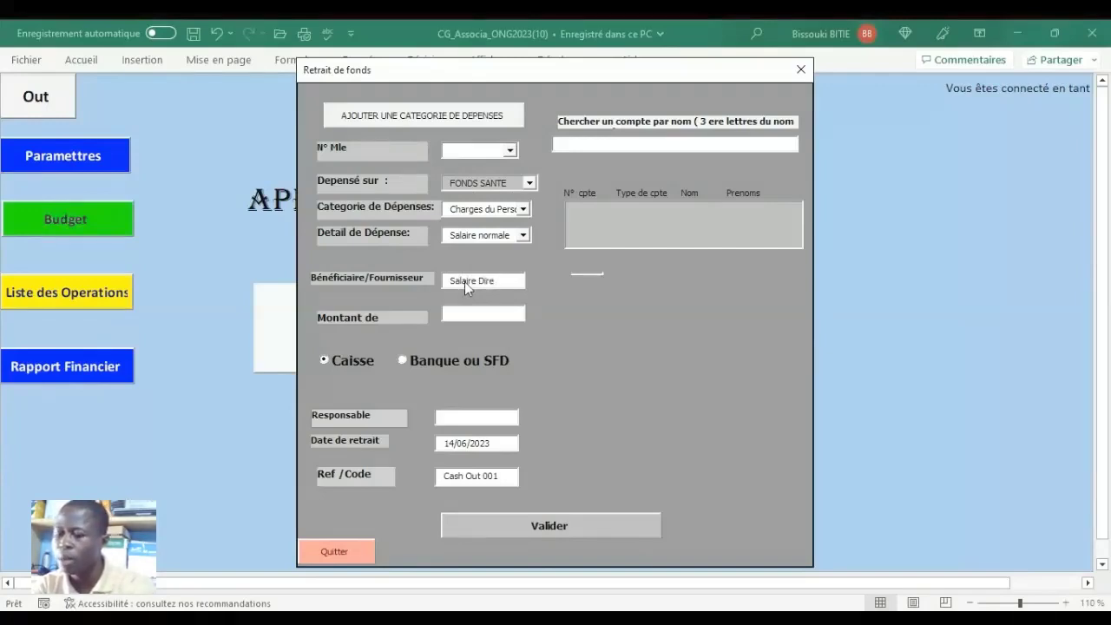
pyautogui.write('cteur')
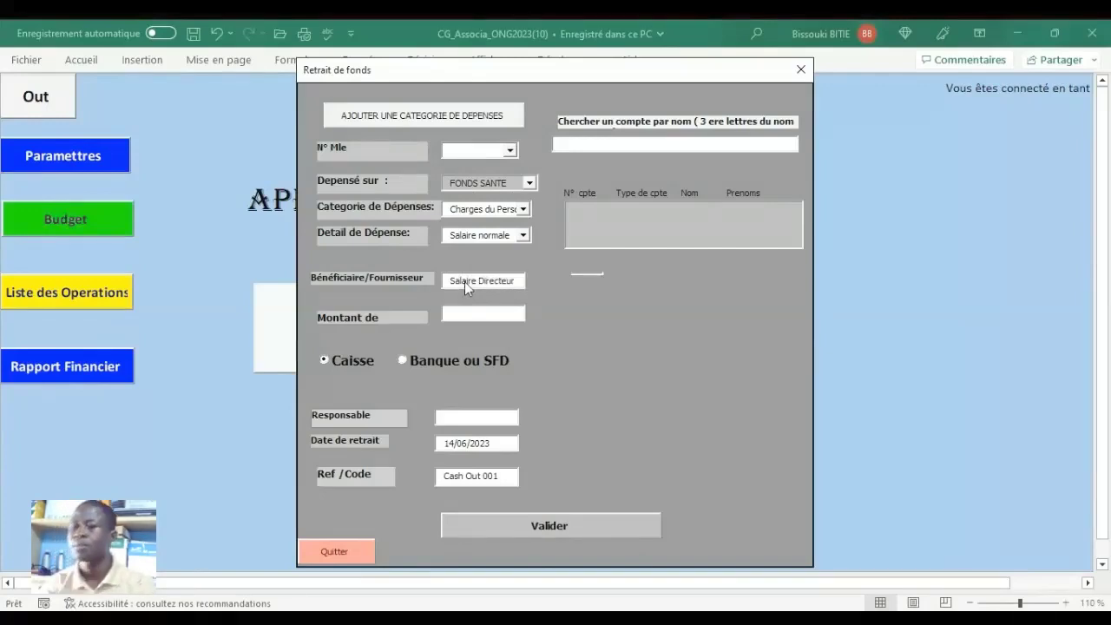
pyautogui.click(455, 313)
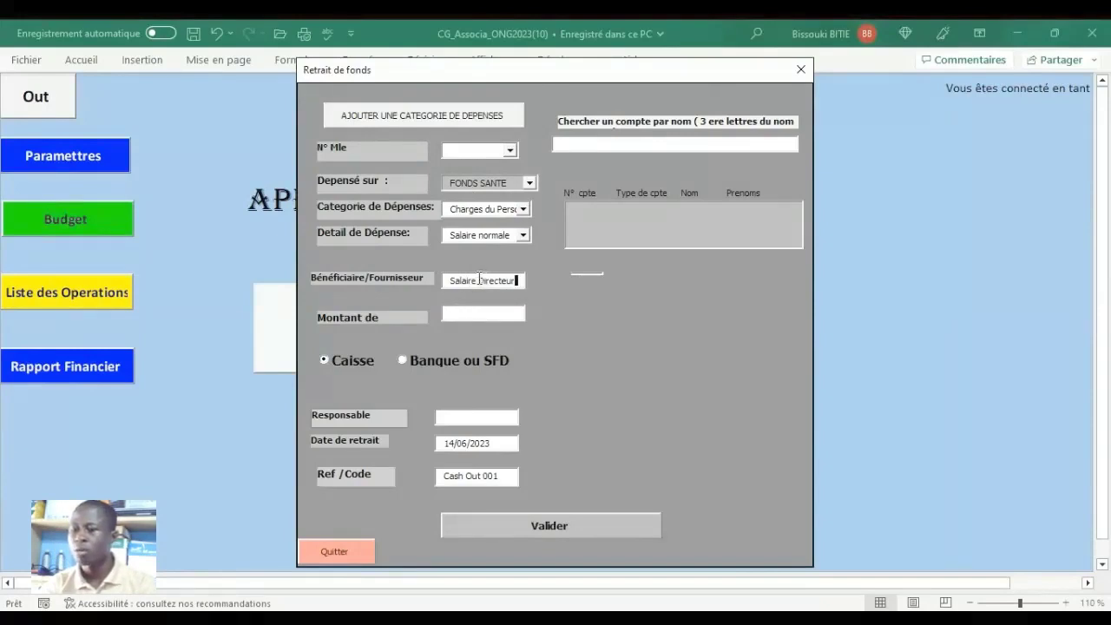
pyautogui.moveTo(479, 278); pyautogui.dragTo(448, 279)
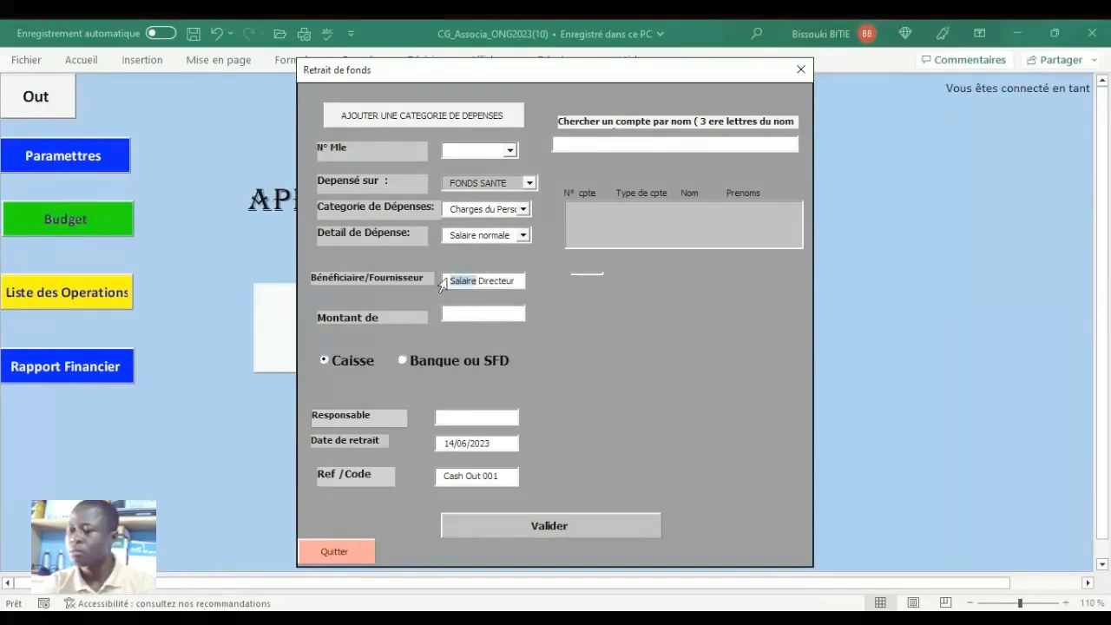
pyautogui.press('BackSpace')
pyautogui.click(466, 311)
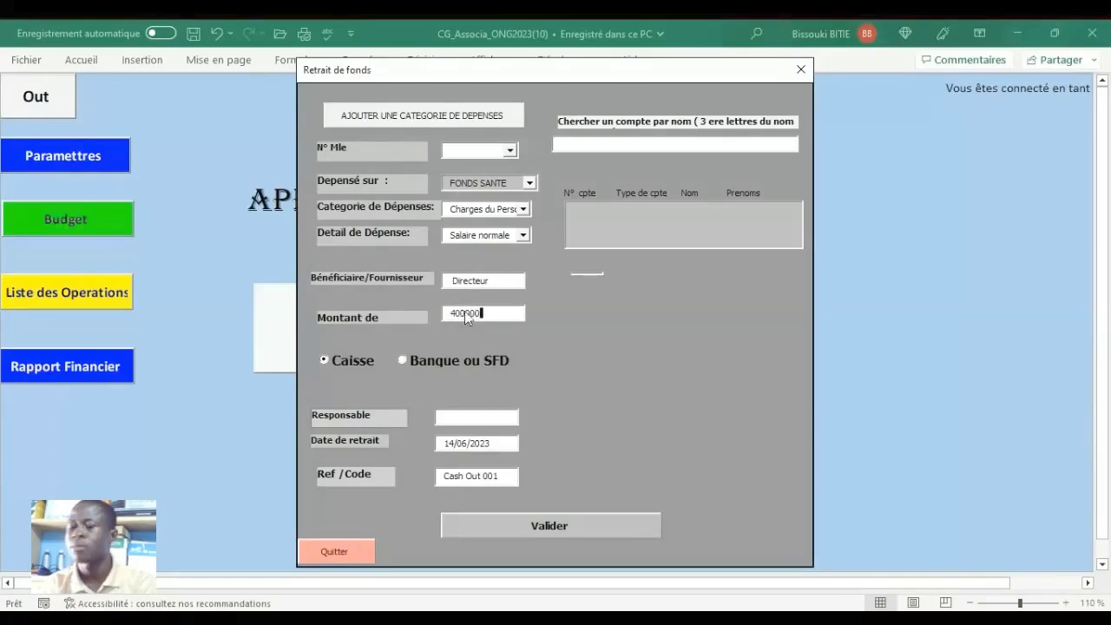
# Pay the withdrawal from Banque ou SFD, enter RESP as the person responsible, and validate the expense.
pyautogui.click(451, 361)
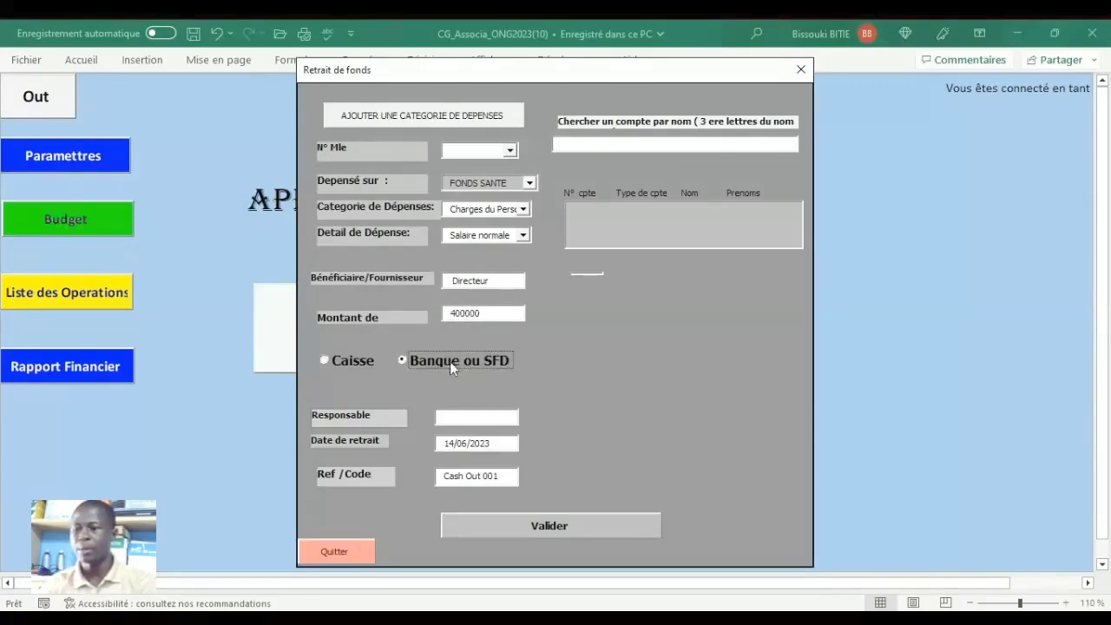
pyautogui.click(480, 419)
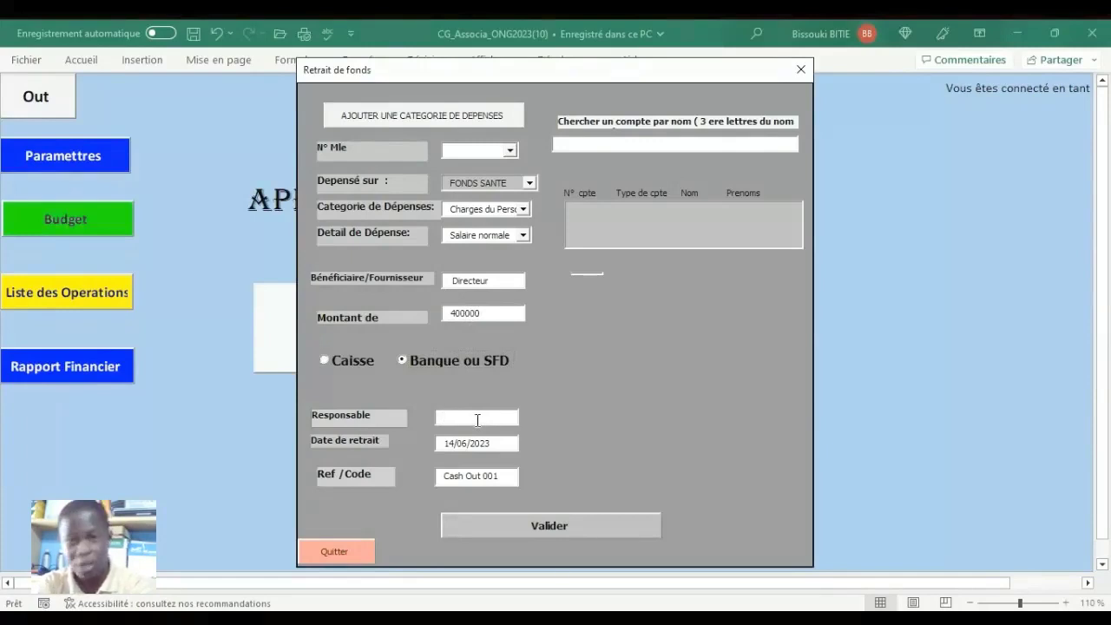
pyautogui.write('RESP')
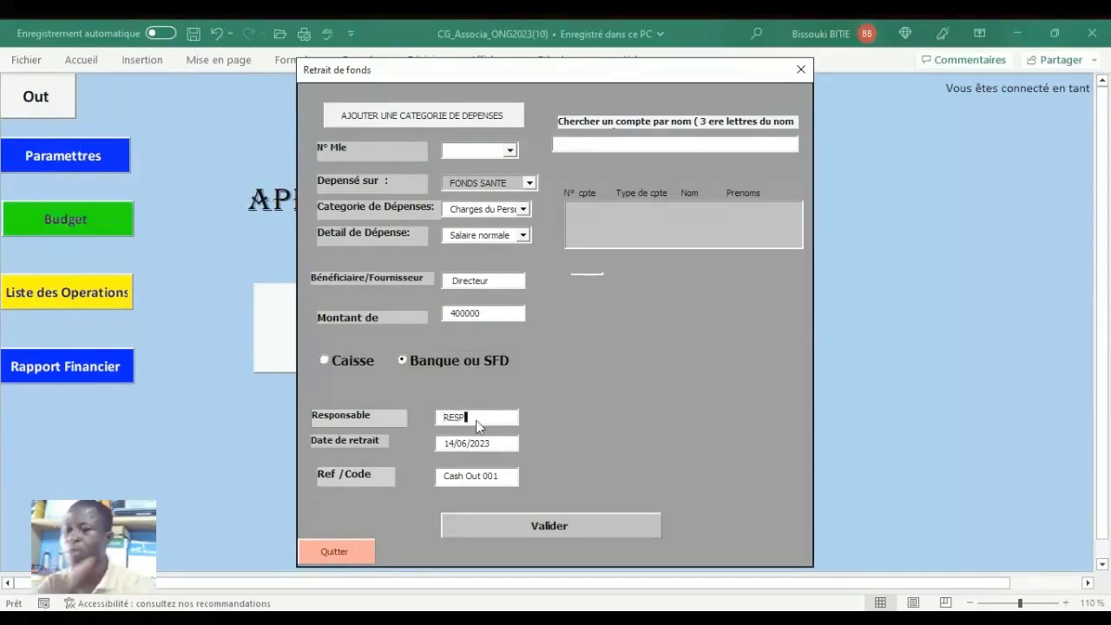
pyautogui.click(516, 527)
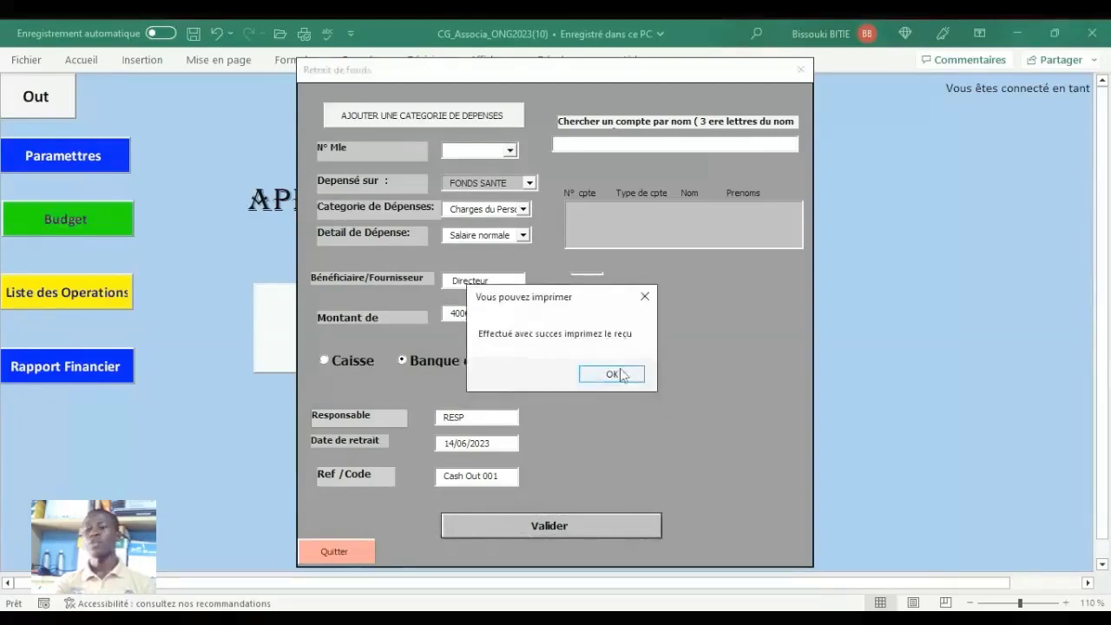
# Start a new expense withdrawal charged to FONDS SECURITE, with Materiel de bureau as expense category and Imprimante as expense detail.
pyautogui.click(620, 373)
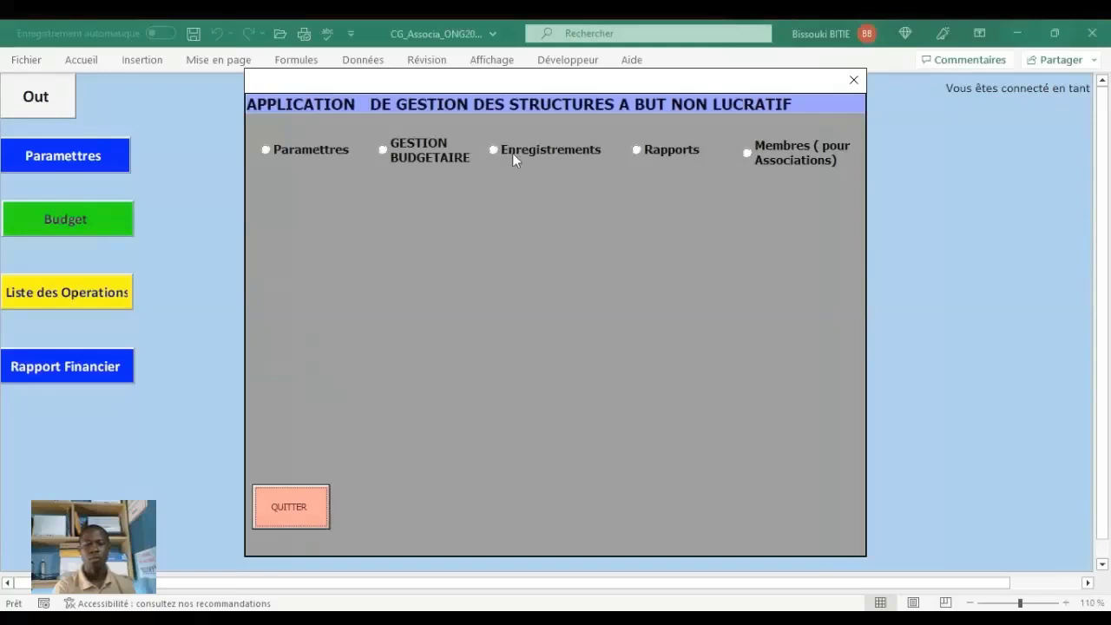
pyautogui.click(513, 152)
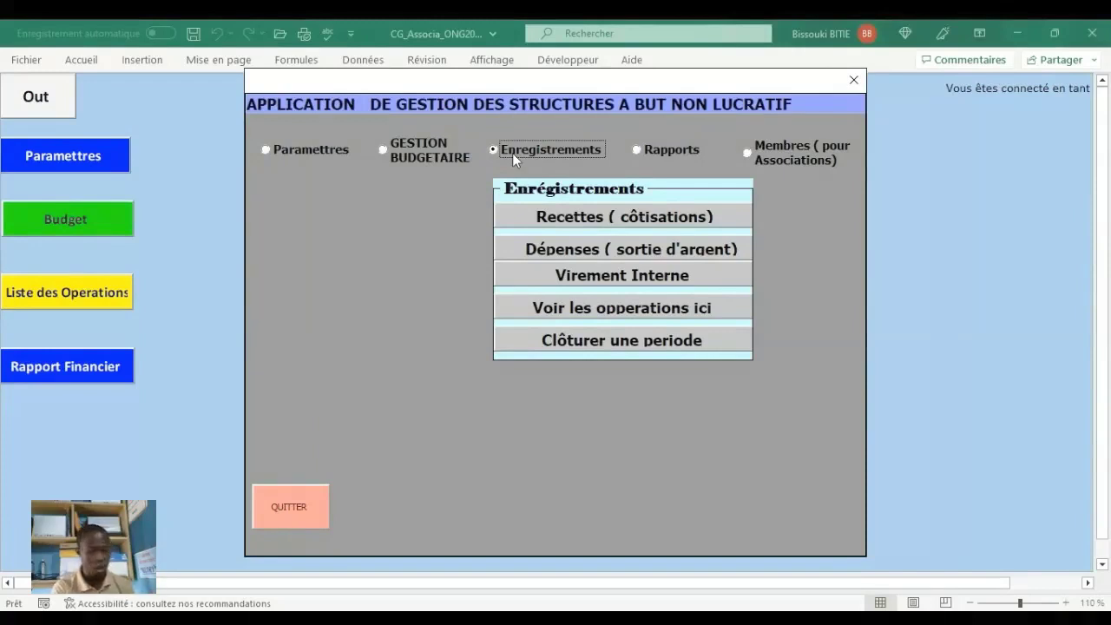
pyautogui.click(609, 249)
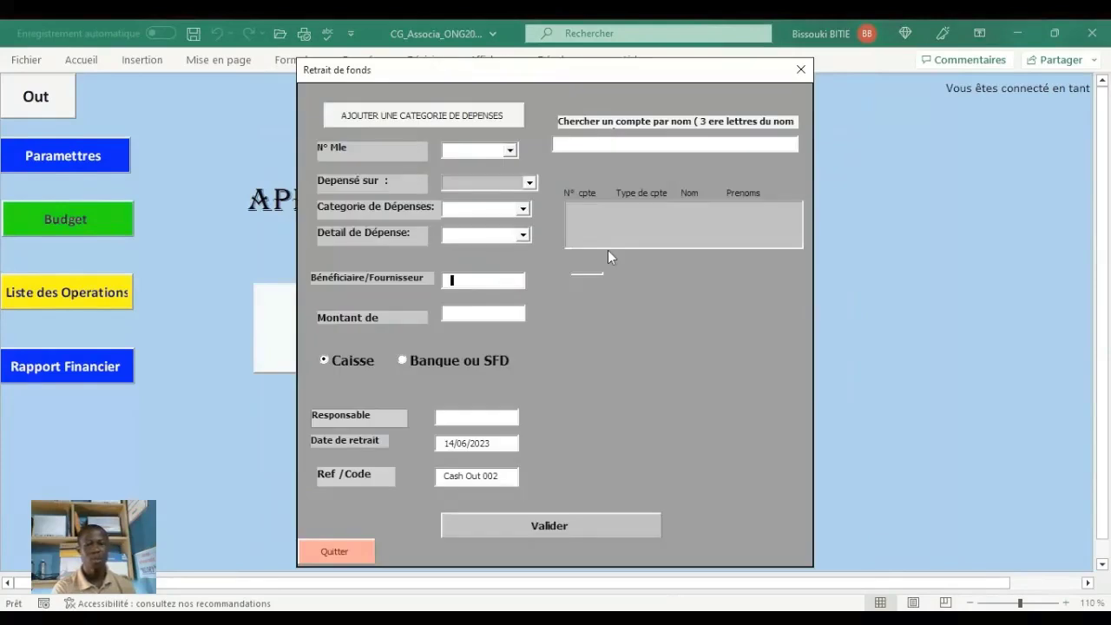
pyautogui.click(523, 209)
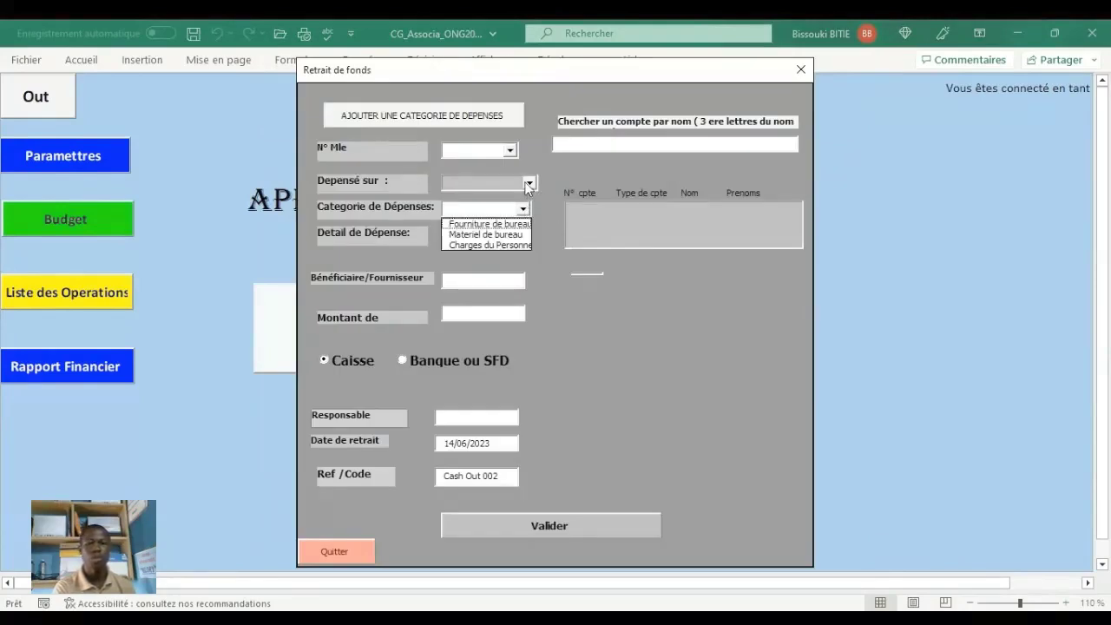
pyautogui.click(527, 183)
pyautogui.click(507, 211)
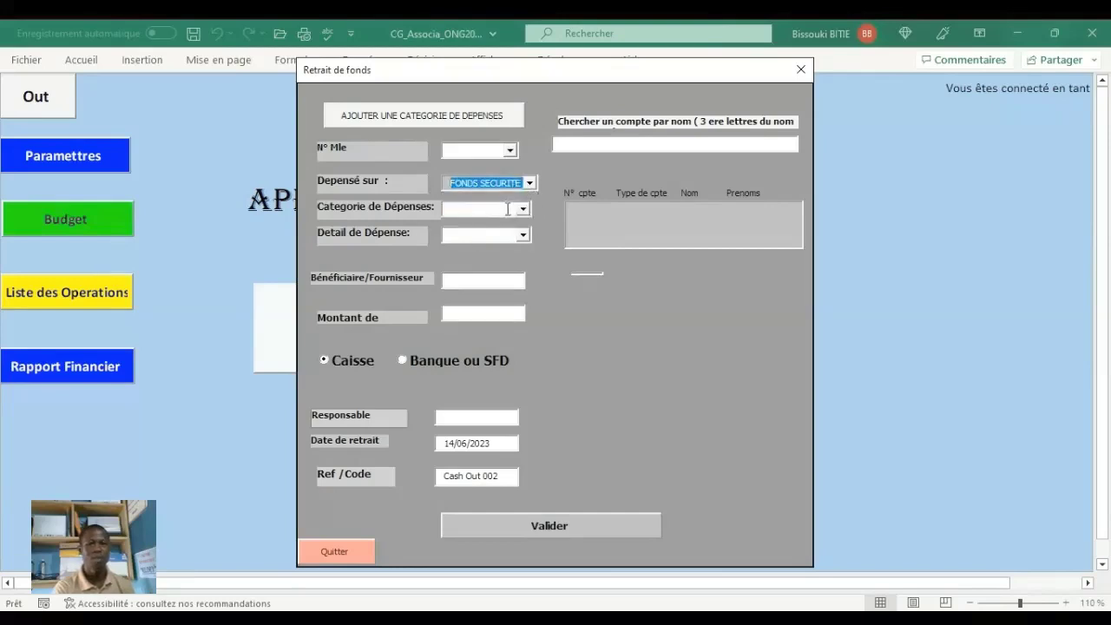
pyautogui.click(522, 210)
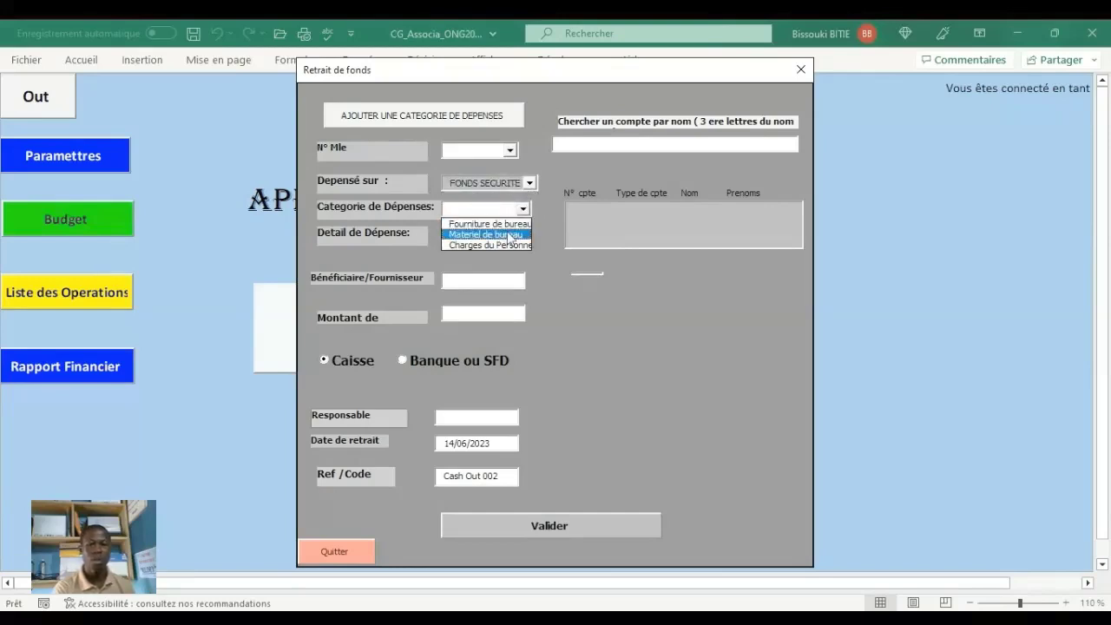
pyautogui.click(512, 236)
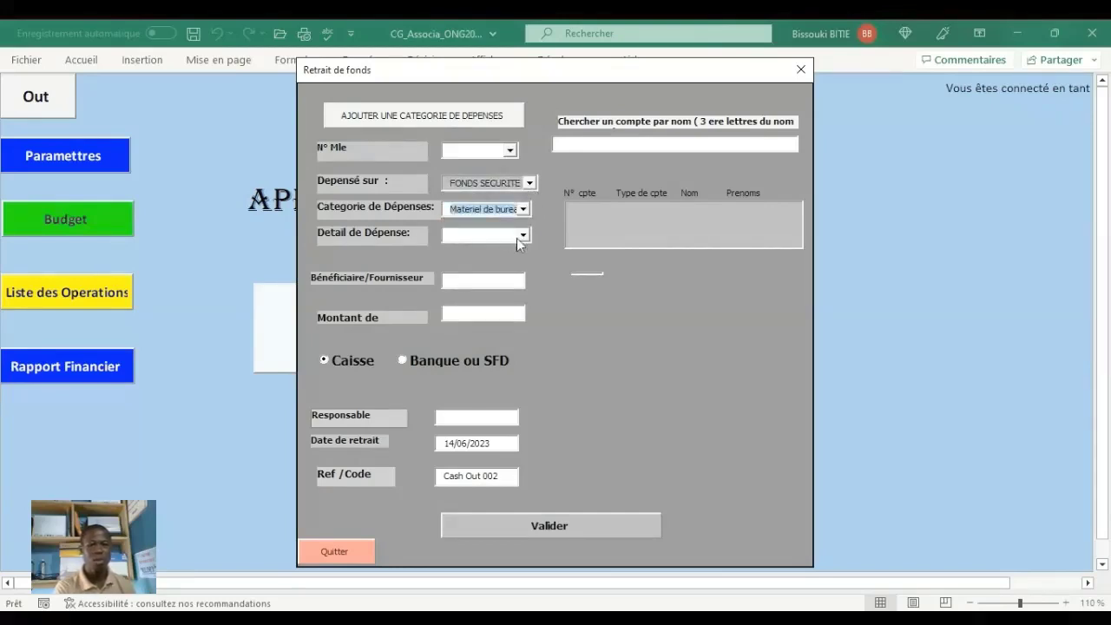
pyautogui.click(523, 235)
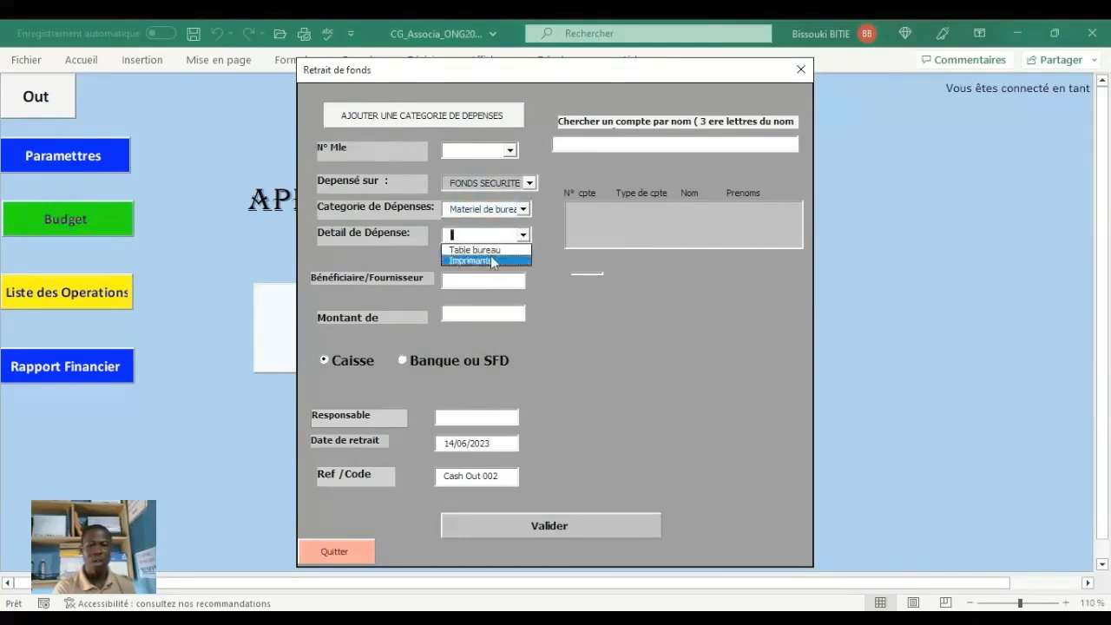
pyautogui.click(490, 260)
# Enter NA as the printer withdrawal's beneficiary and 300000 as its amount.
pyautogui.click(477, 282)
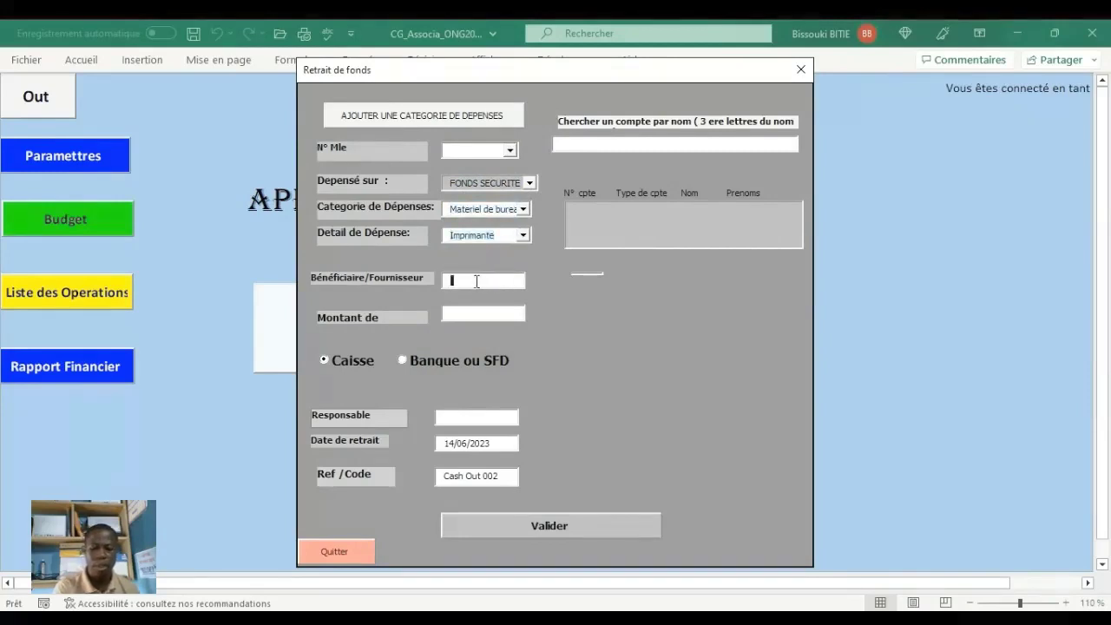
pyautogui.write('NA')
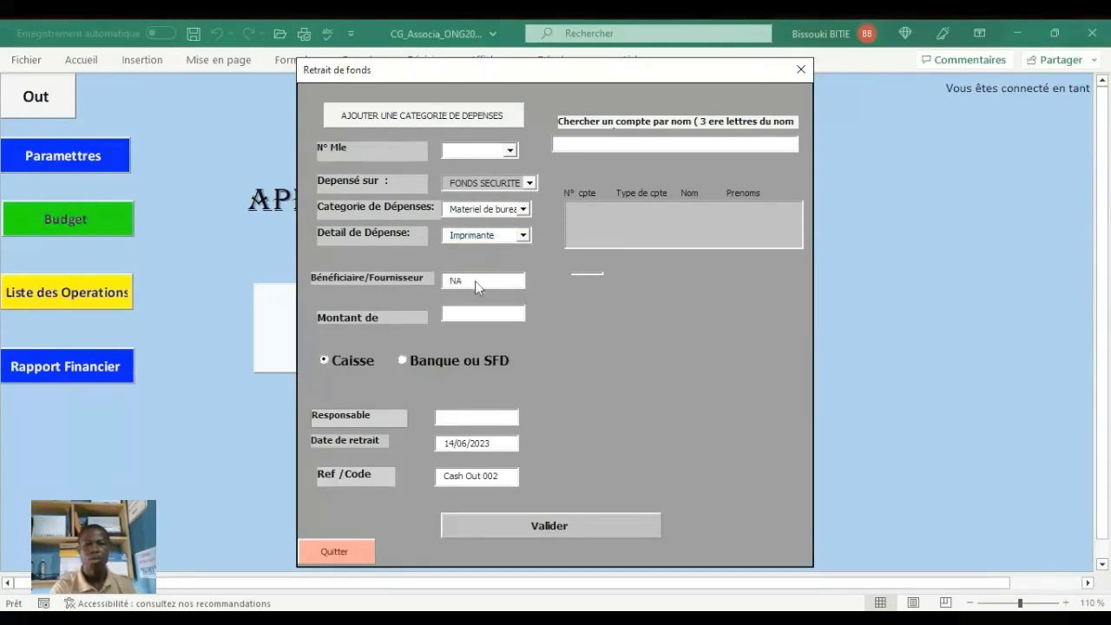
pyautogui.click(478, 313)
pyautogui.write('300')
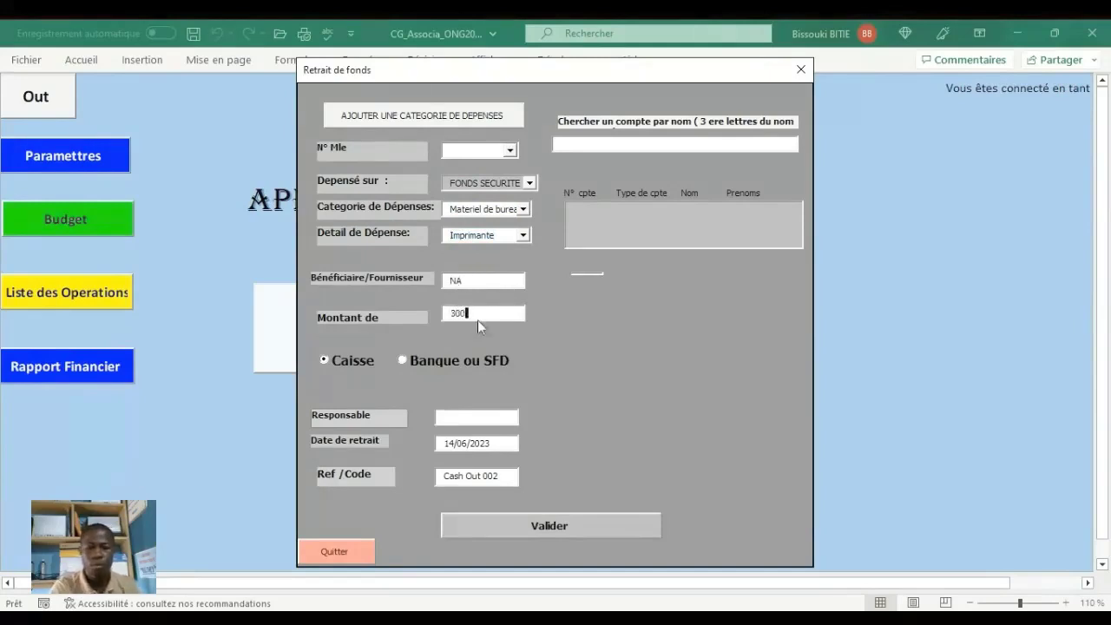
pyautogui.write('00')
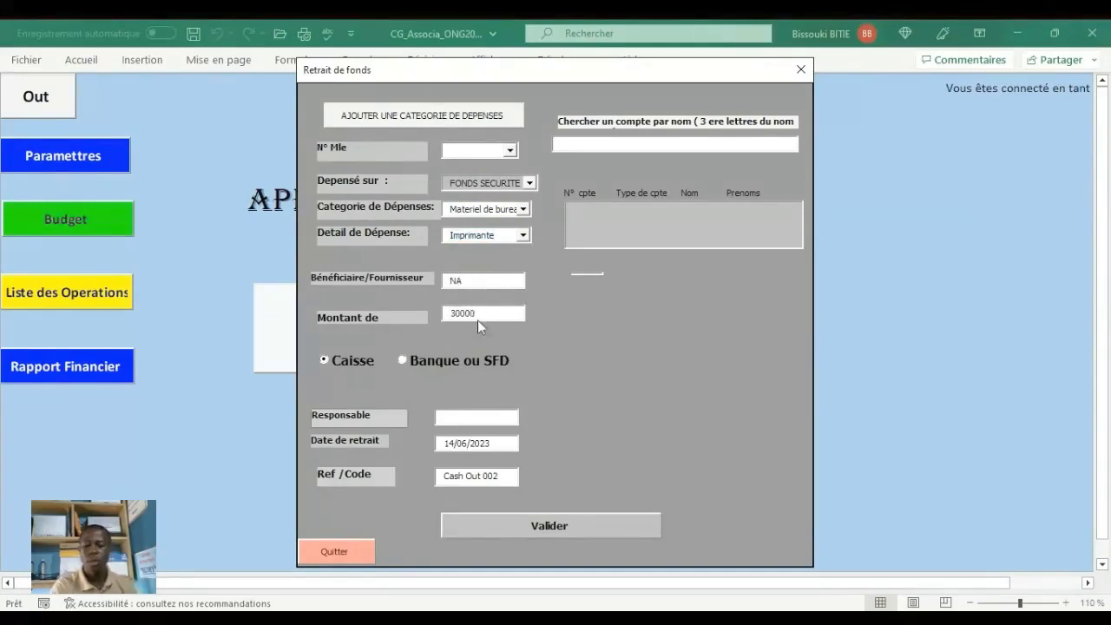
# Pay the printer withdrawal from Banque ou SFD, enter NA as the person responsible, and validate the expense.
pyautogui.click(451, 357)
pyautogui.click(477, 416)
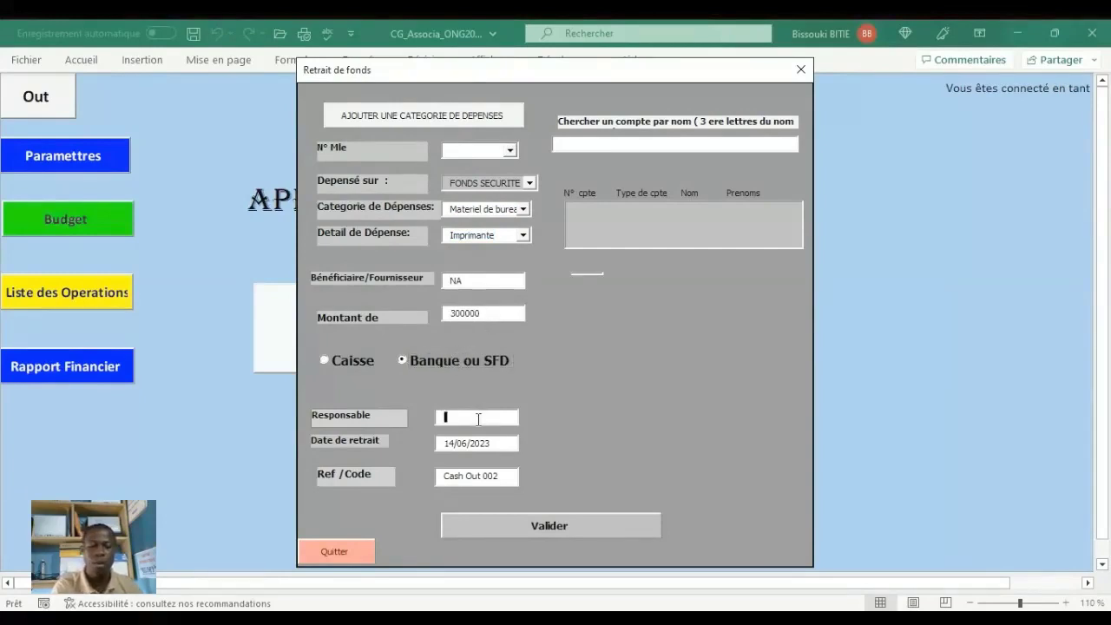
pyautogui.click(521, 524)
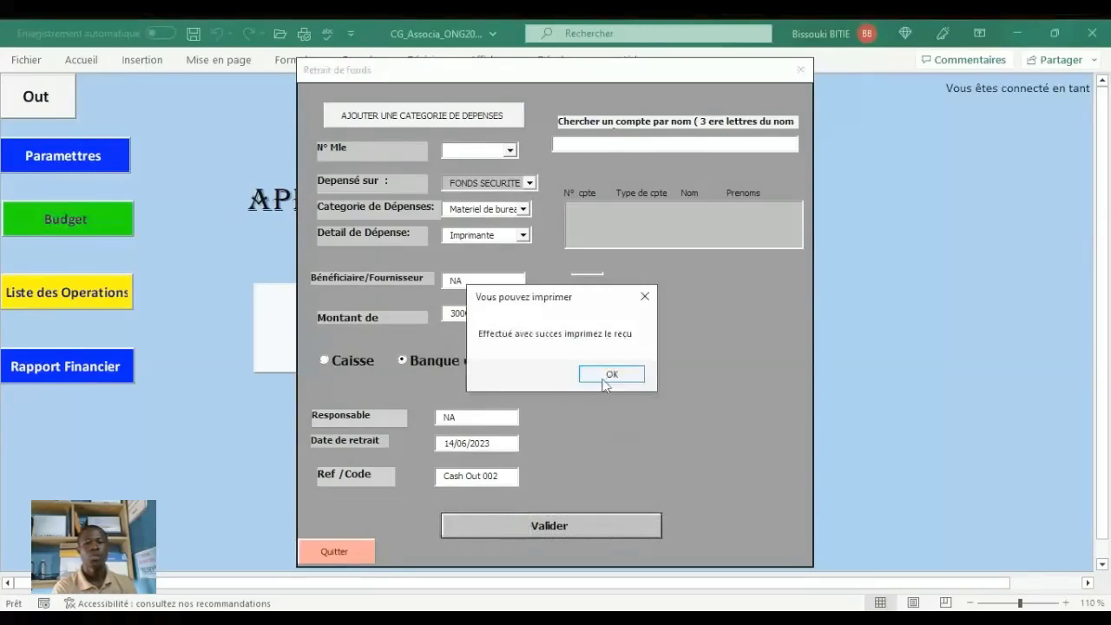
pyautogui.click(610, 375)
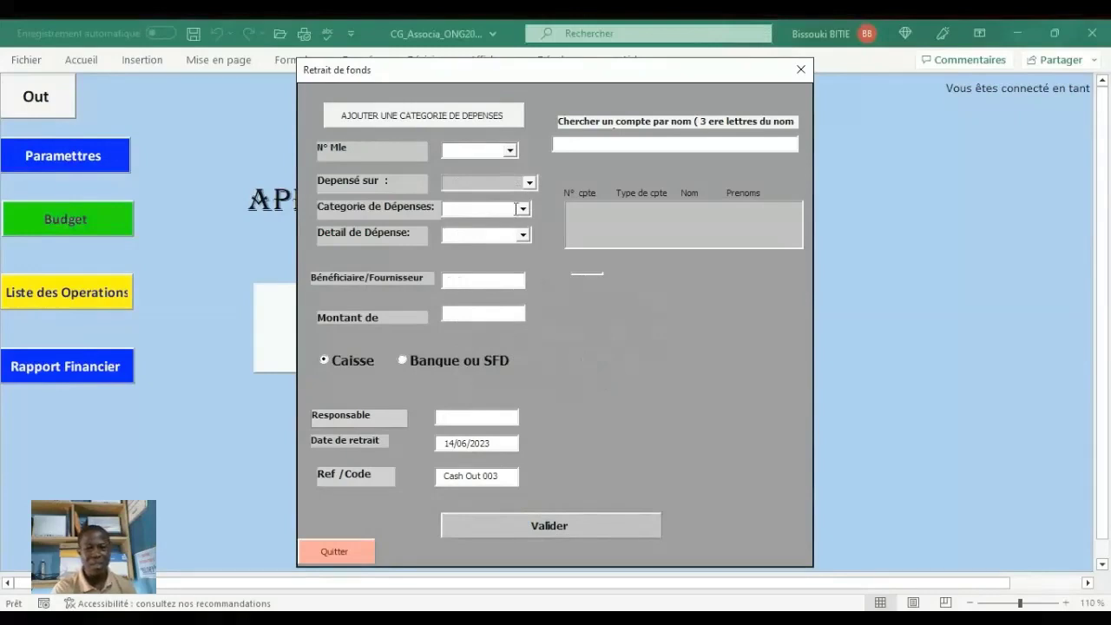
# Charge the next withdrawal to FONDS LOCAUX, with Charges du Personnel as expense category and Prime as expense detail.
pyautogui.click(529, 183)
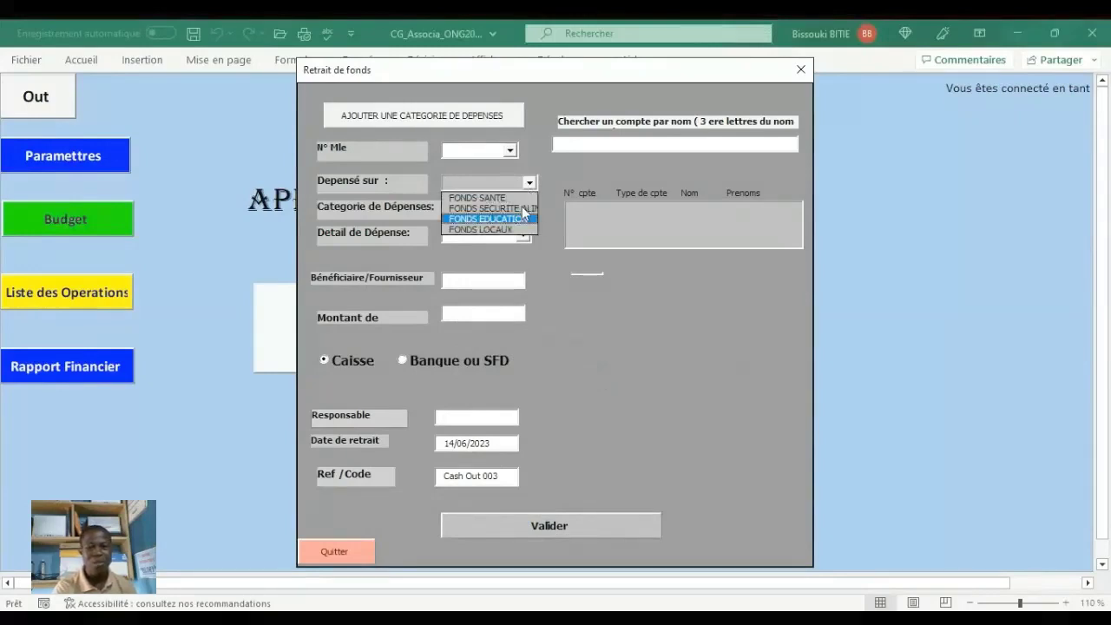
pyautogui.click(525, 229)
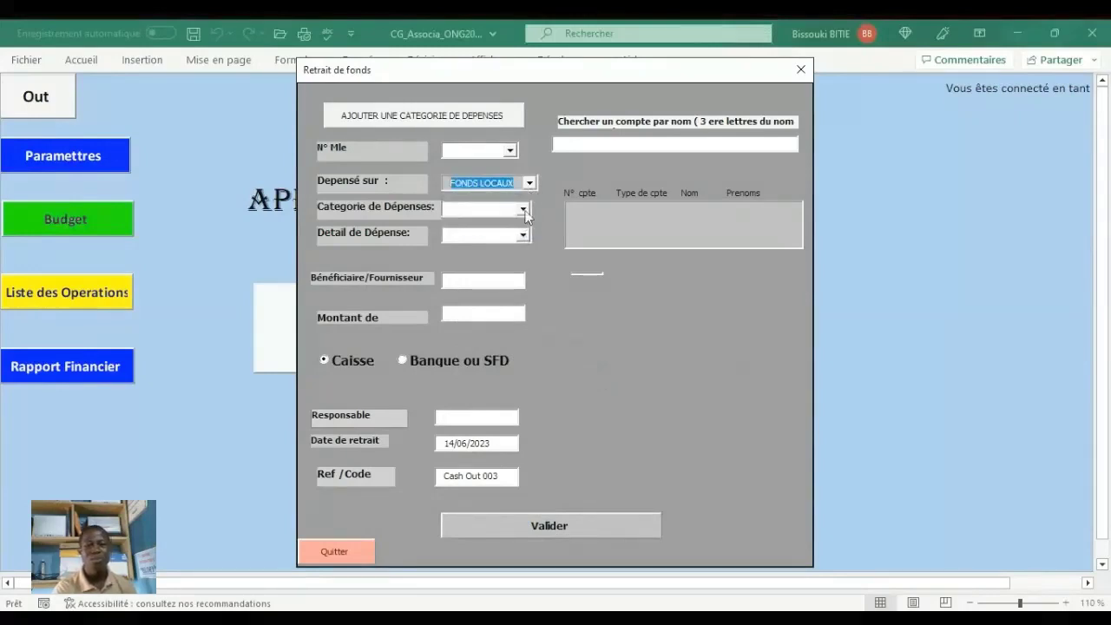
pyautogui.click(524, 210)
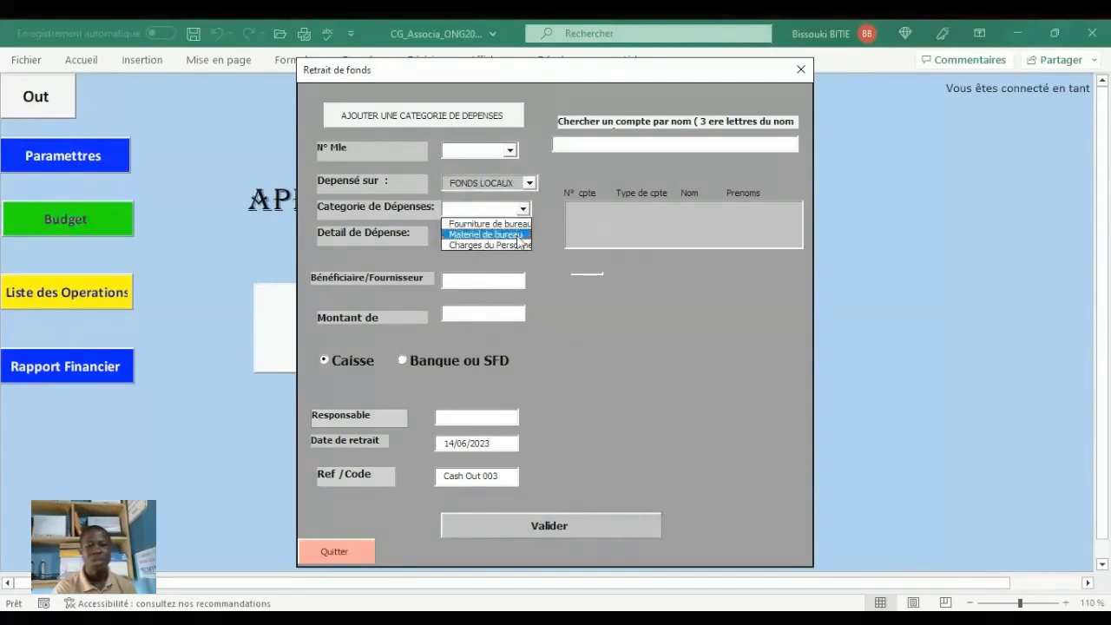
pyautogui.click(520, 247)
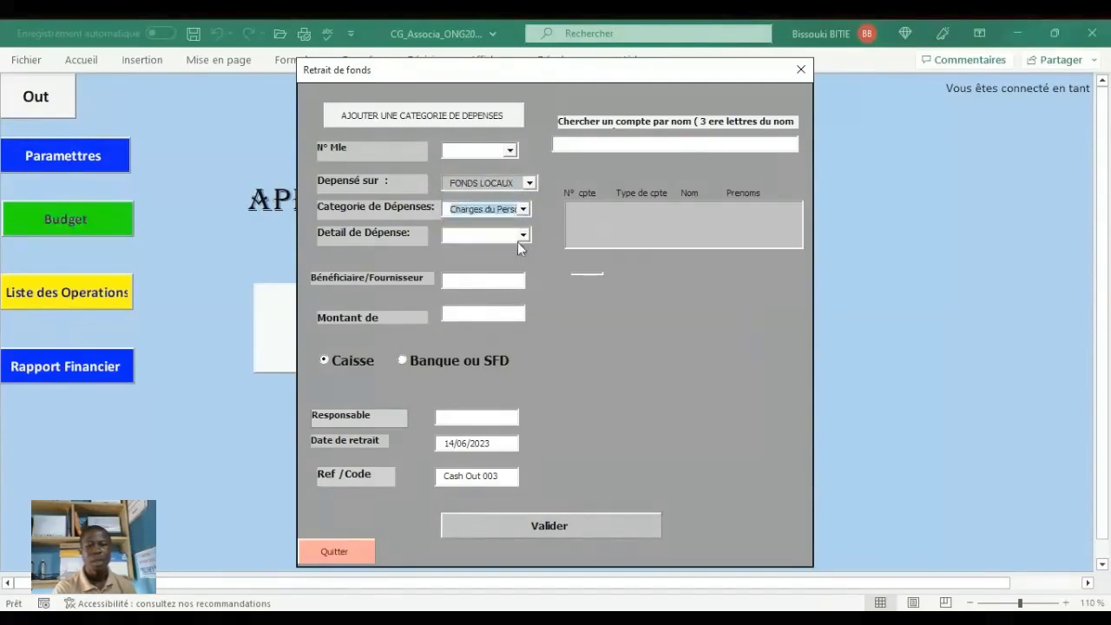
pyautogui.click(523, 236)
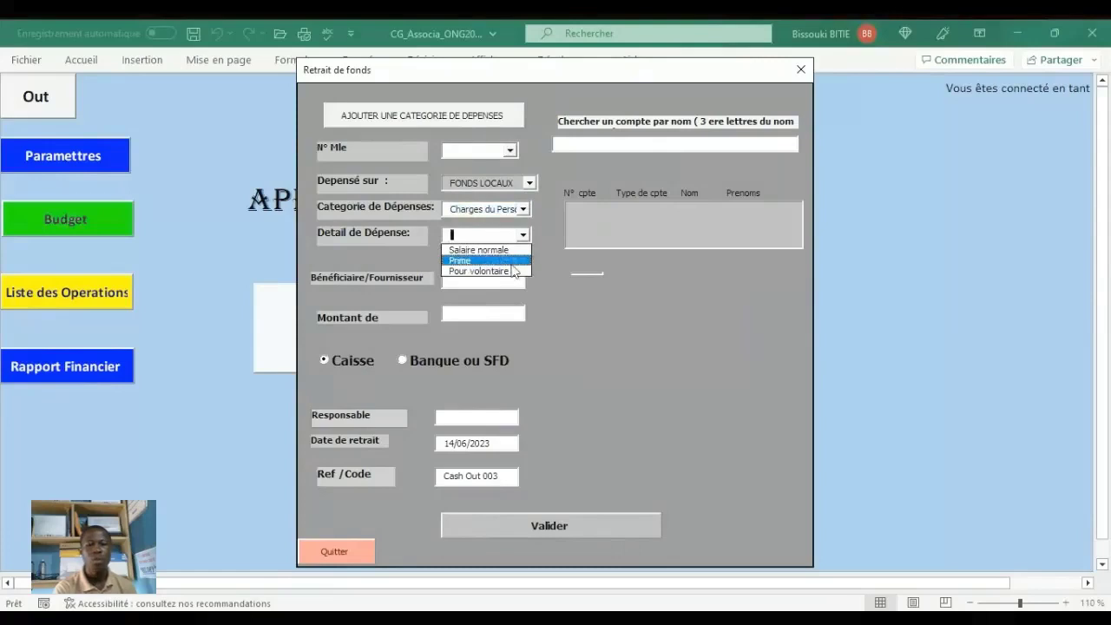
pyautogui.click(512, 263)
# Enter NA as the Prime withdrawal's beneficiary and 20000 as its amount.
pyautogui.click(503, 283)
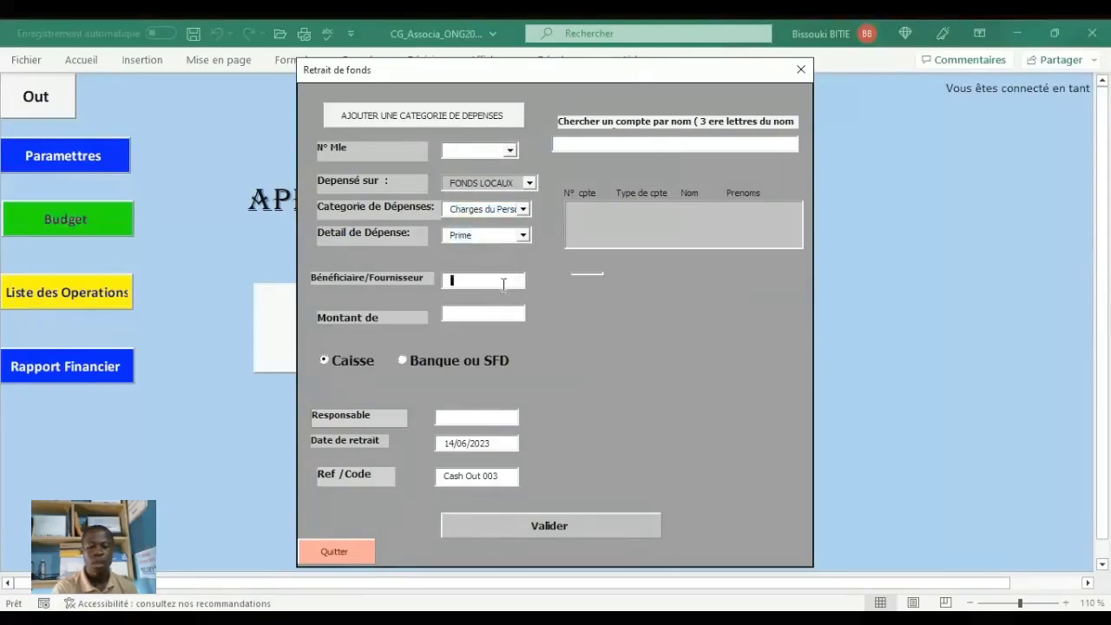
pyautogui.write('NA')
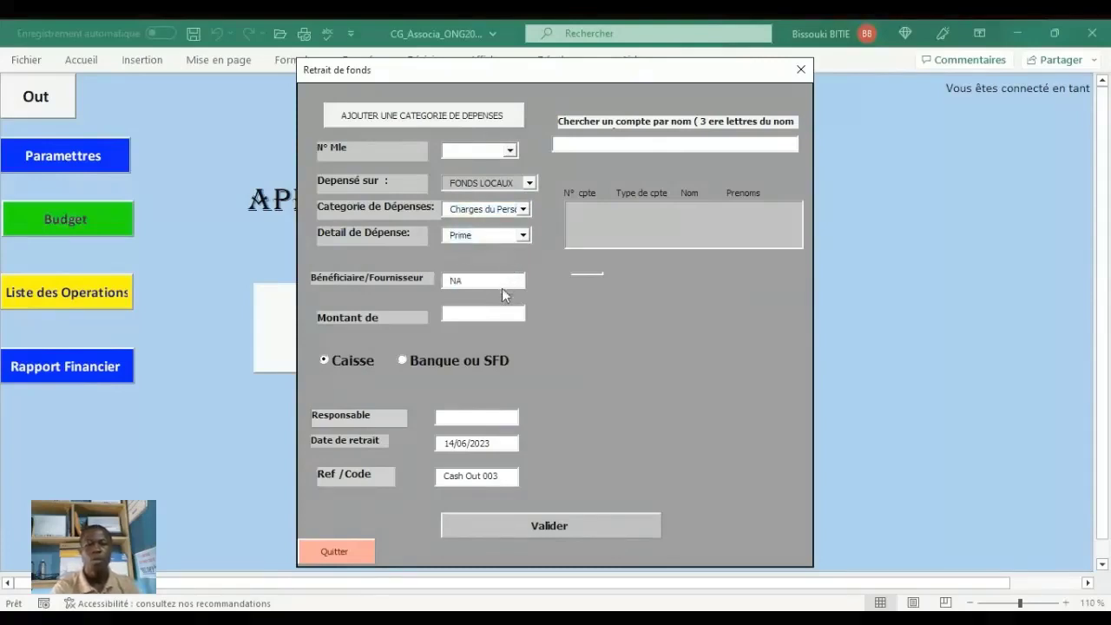
pyautogui.click(502, 313)
pyautogui.write('2')
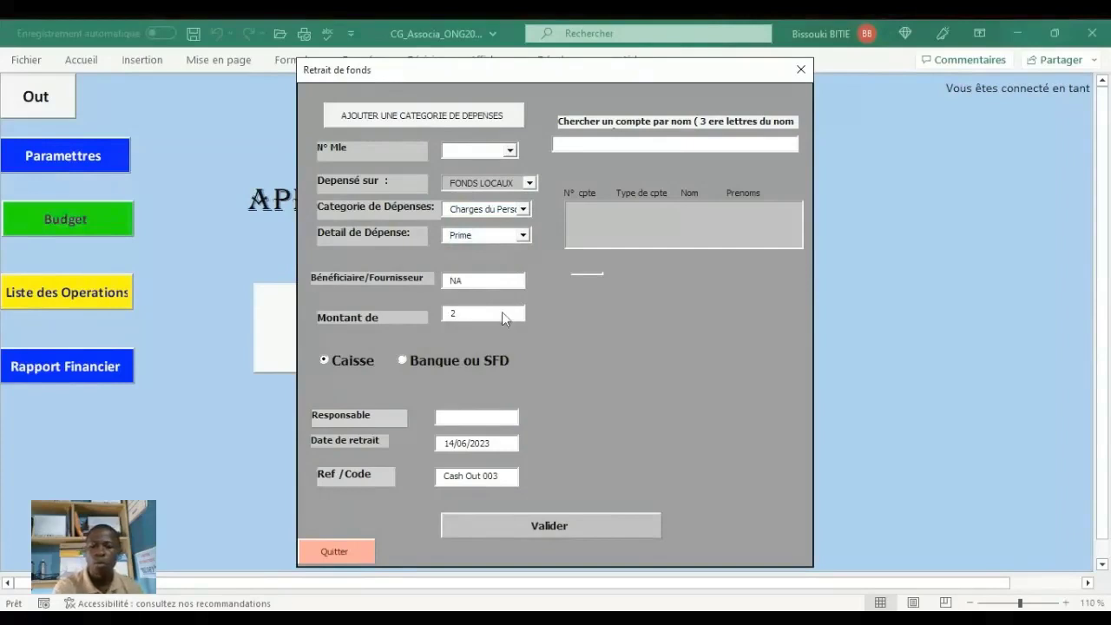
pyautogui.write('000')
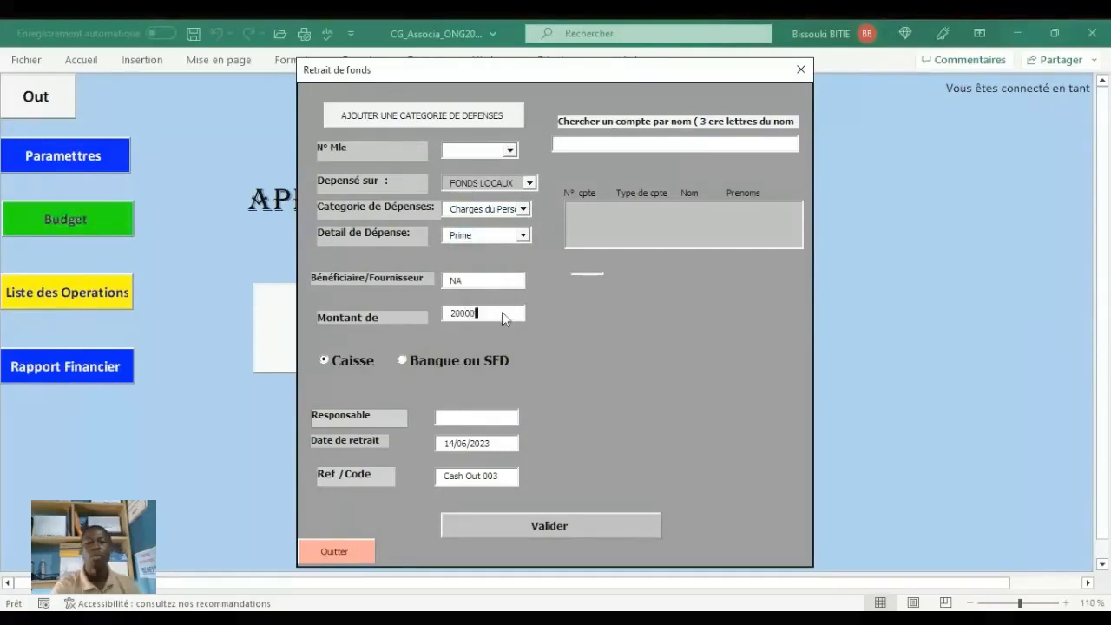
pyautogui.write('0')
# Pay the Prime withdrawal from Banque ou SFD, enter NA as the person responsible, and validate the expense.
pyautogui.click(464, 362)
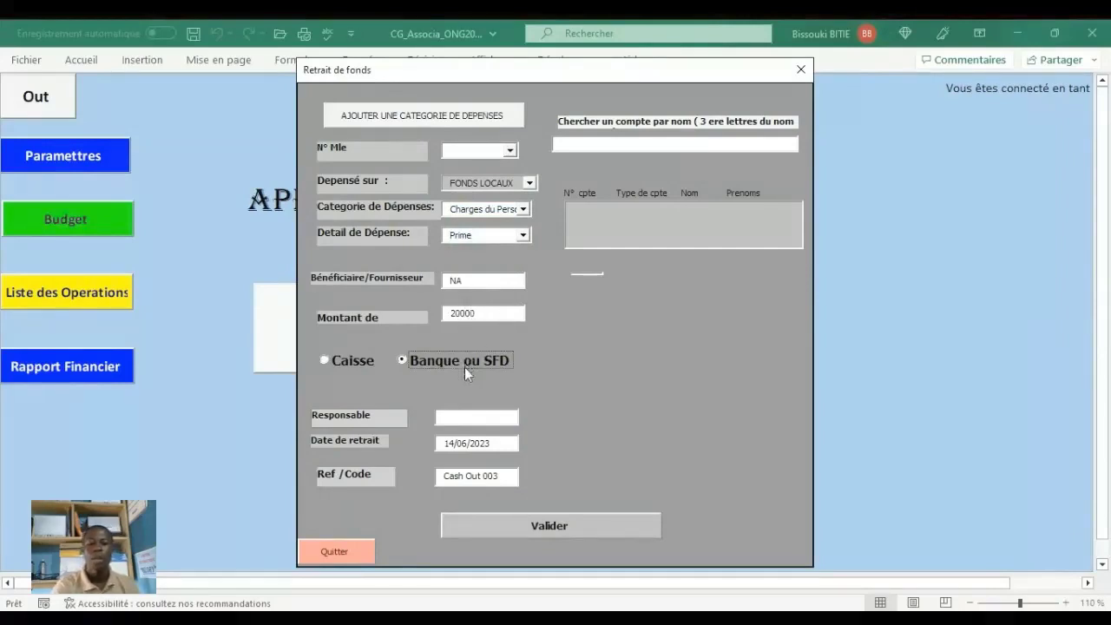
pyautogui.click(480, 418)
pyautogui.write('N')
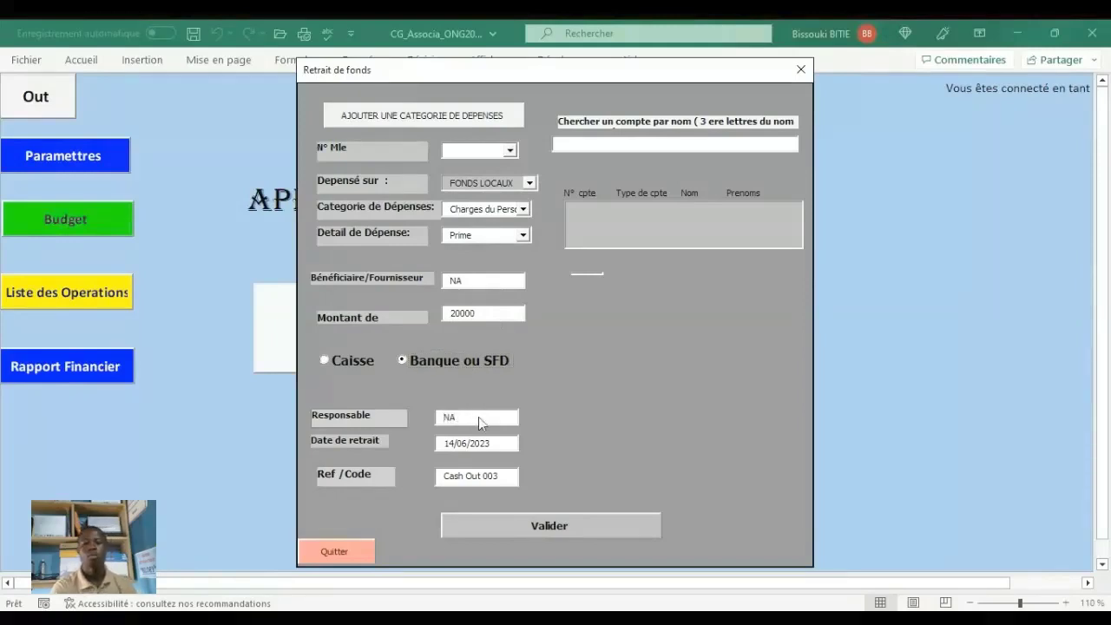
pyautogui.write('A')
pyautogui.click(539, 526)
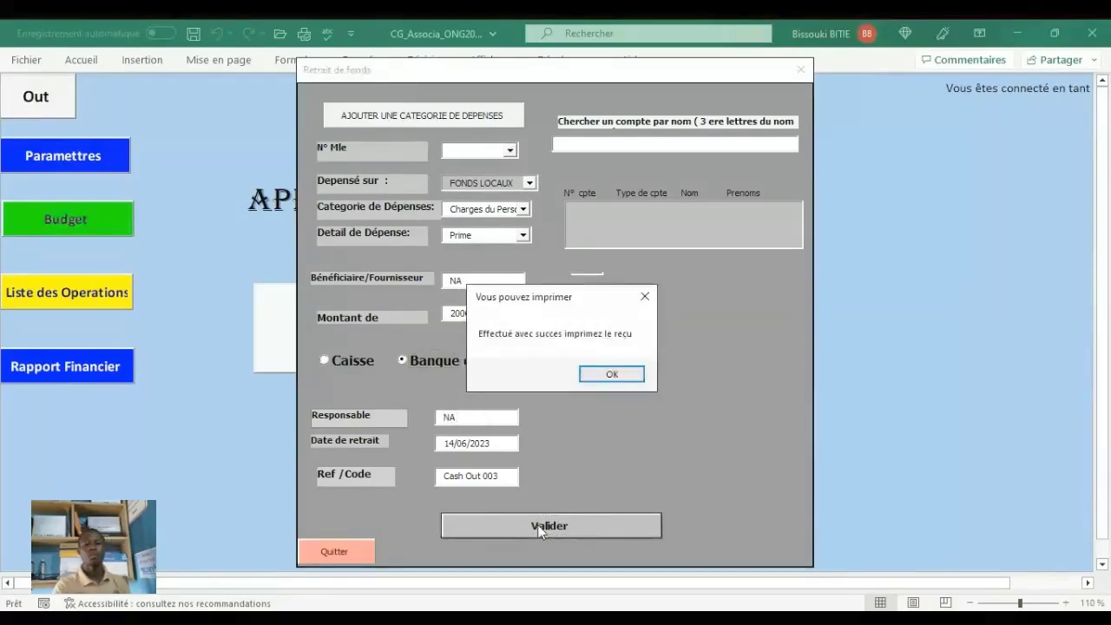
pyautogui.click(626, 379)
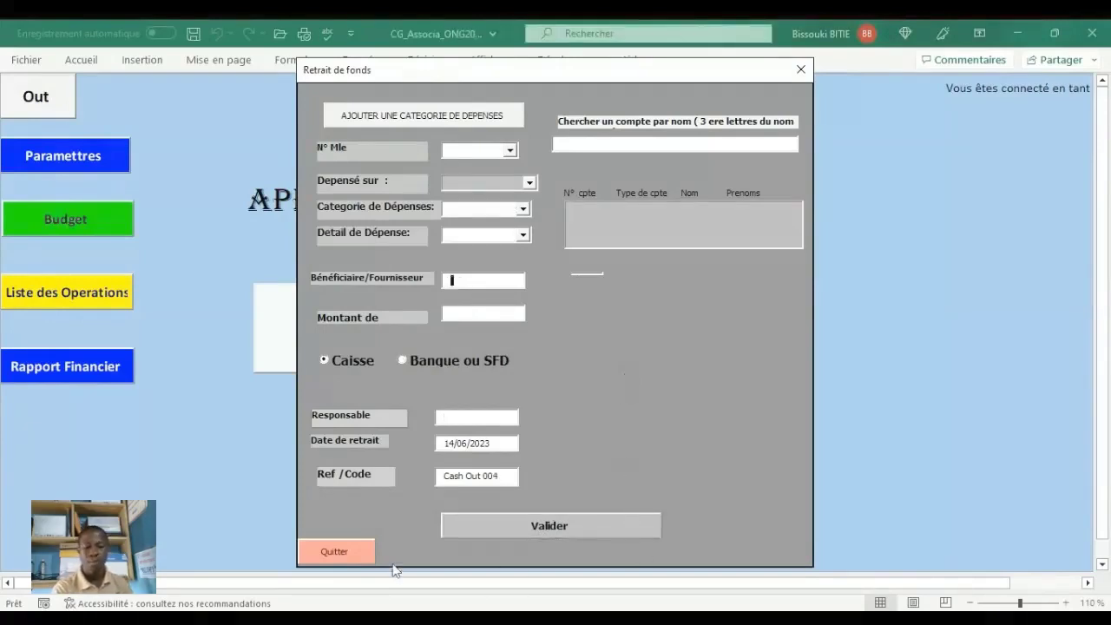
# Leave the withdrawal form and look at the Virement Interne form for transfers between cash and bank, closing it without an entry.
pyautogui.click(338, 555)
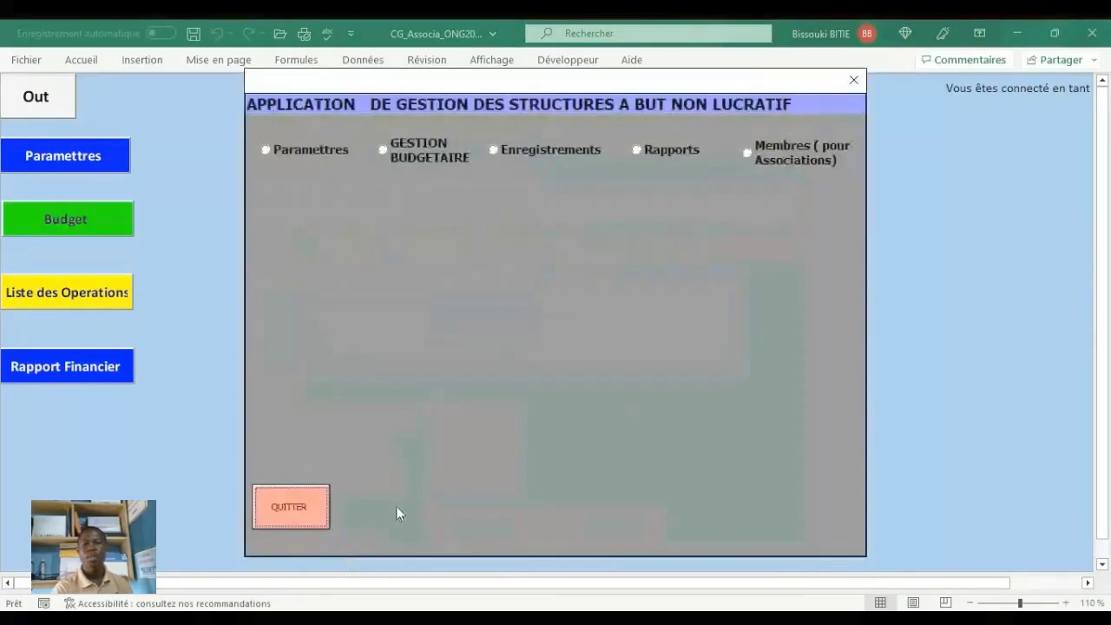
pyautogui.click(553, 152)
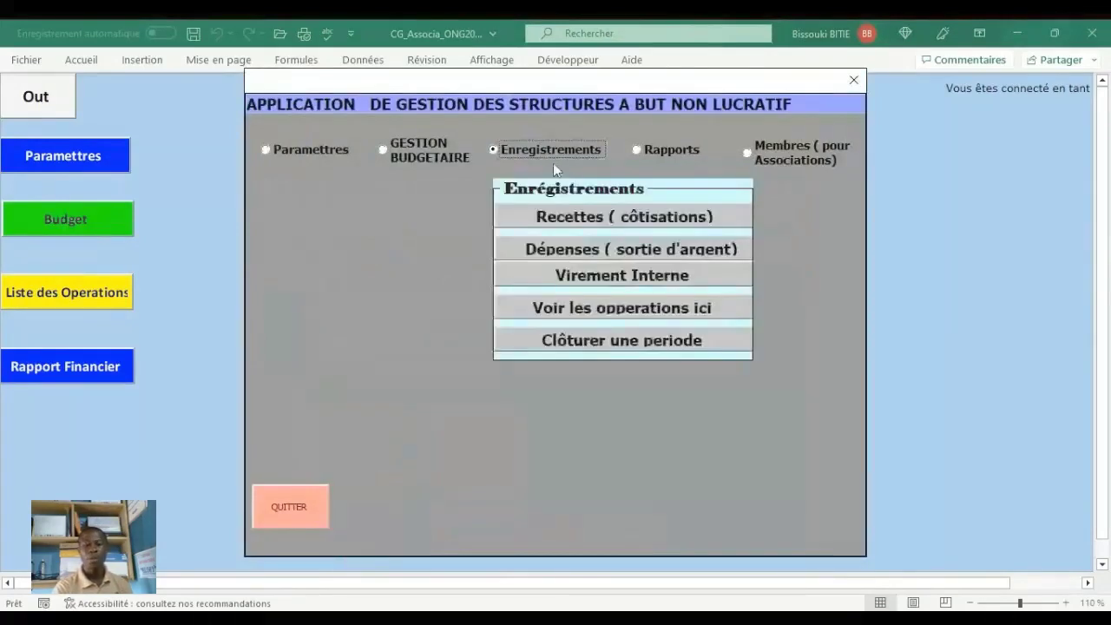
pyautogui.click(641, 273)
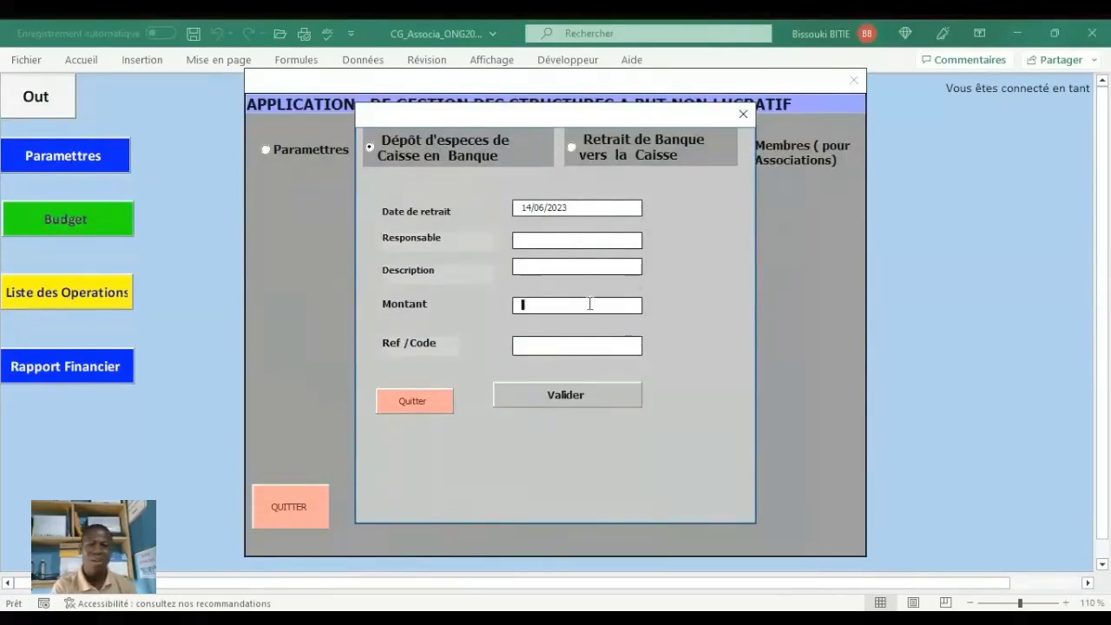
pyautogui.click(414, 399)
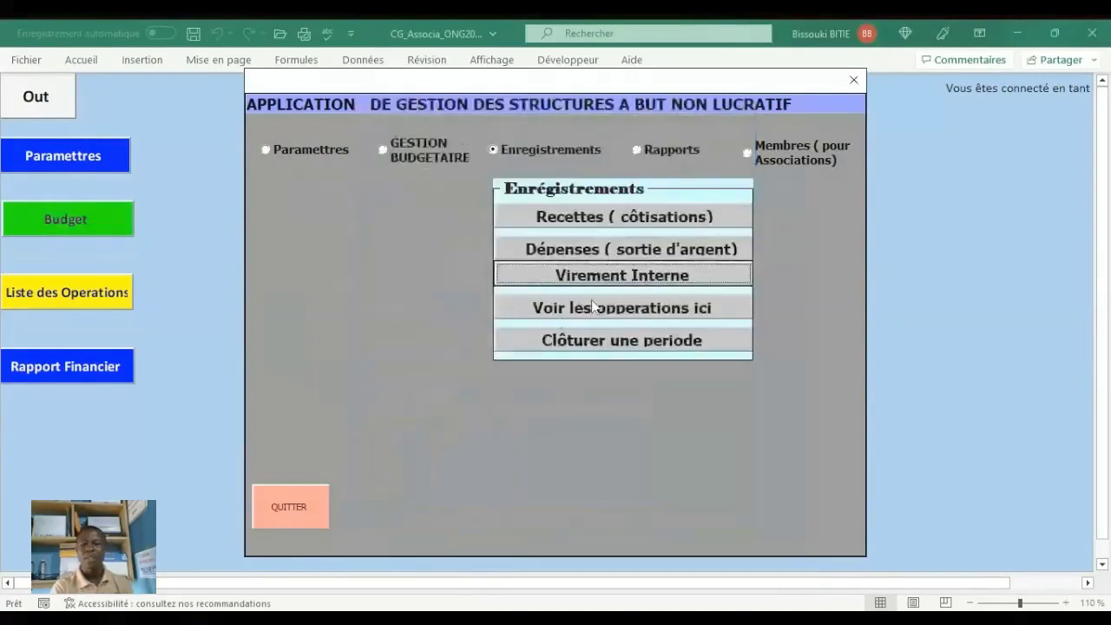
# Open the list of treasury operations and view it for Tous, Banque and Caisse in turn.
pyautogui.click(607, 310)
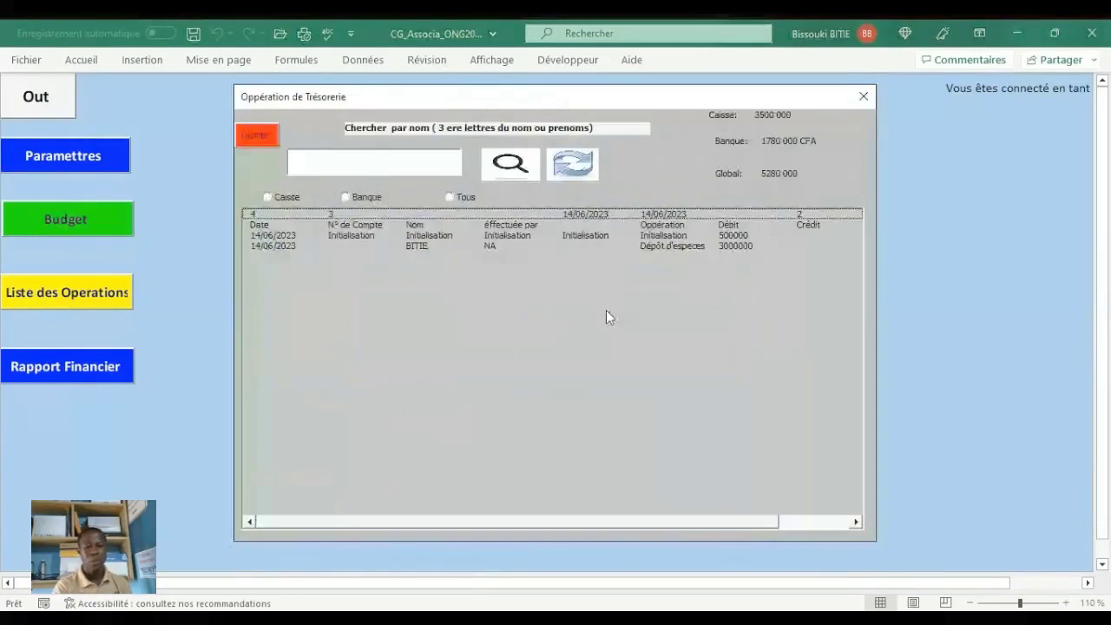
pyautogui.click(456, 196)
pyautogui.click(359, 196)
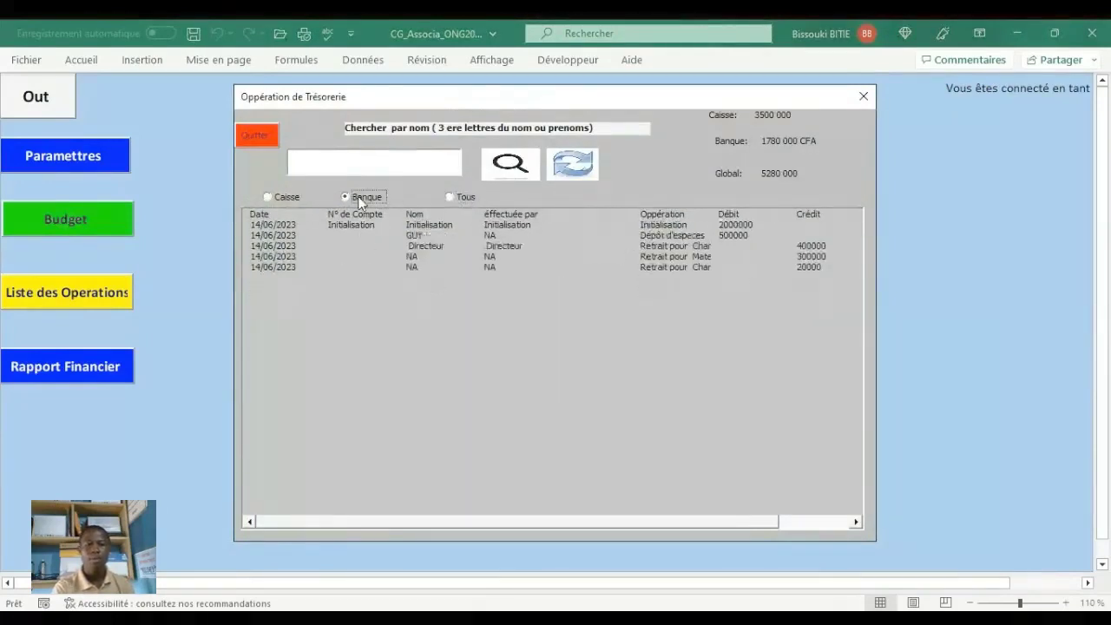
pyautogui.click(271, 197)
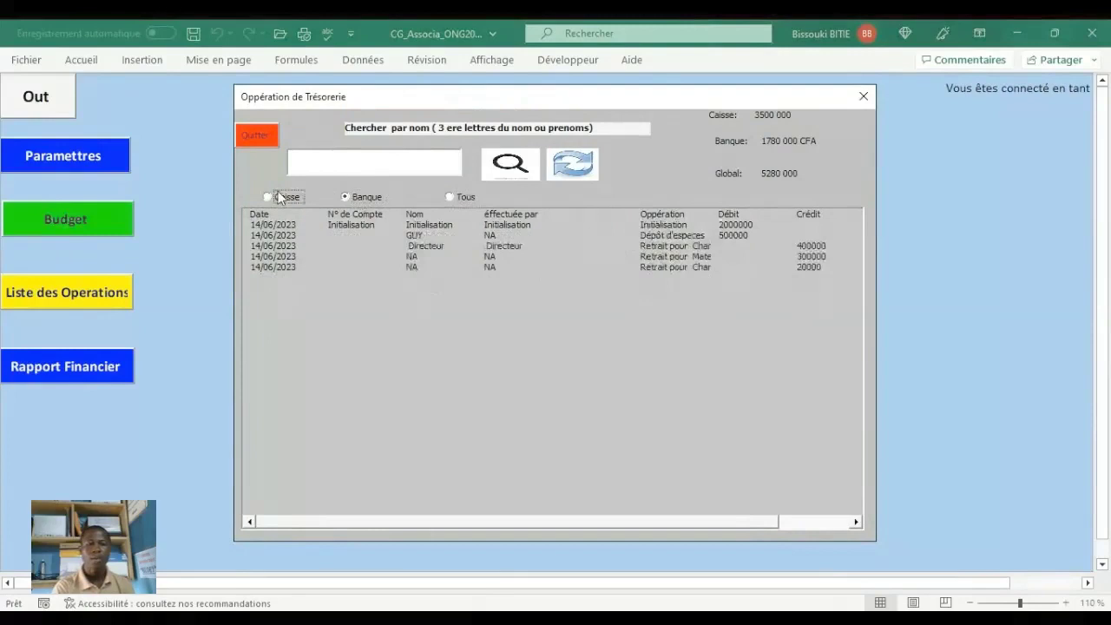
# Recheck the treasury operations under Banque, Tous and Caisse, and enter a person's name as the search term.
pyautogui.click(365, 198)
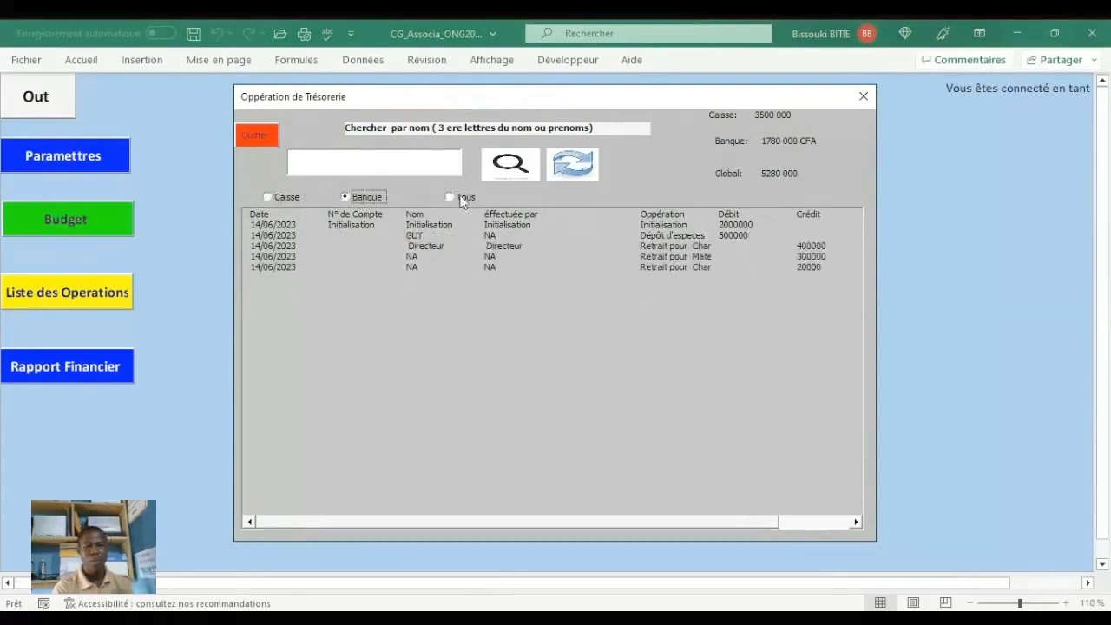
pyautogui.click(461, 198)
pyautogui.click(358, 199)
pyautogui.click(286, 198)
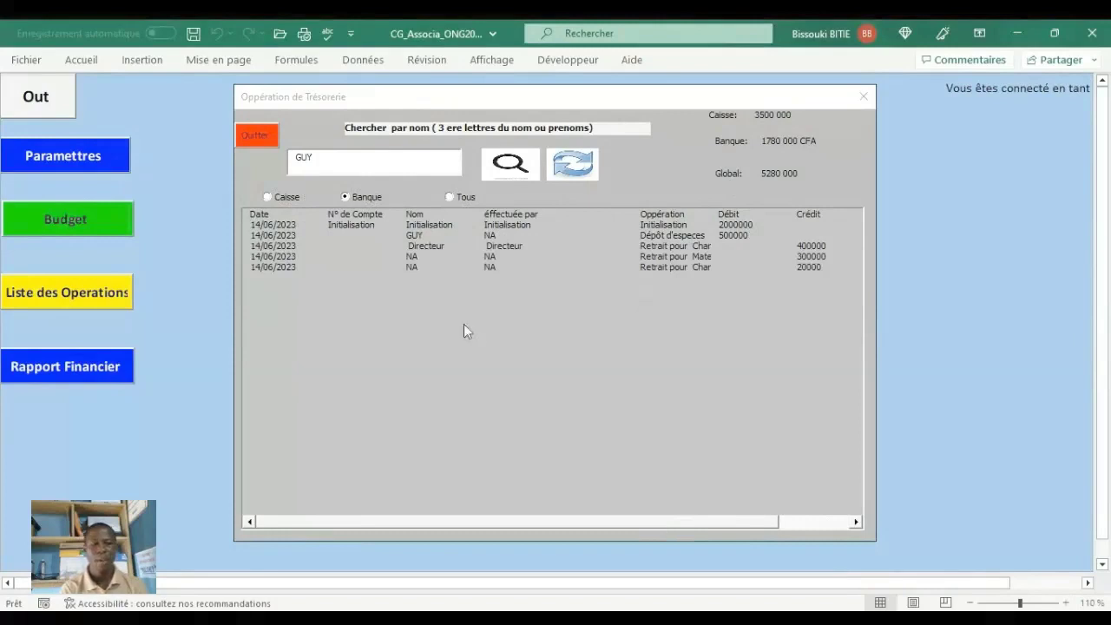
# Close the Opération de Trésorerie window and show the Enregistrements options of the application.
pyautogui.click(262, 132)
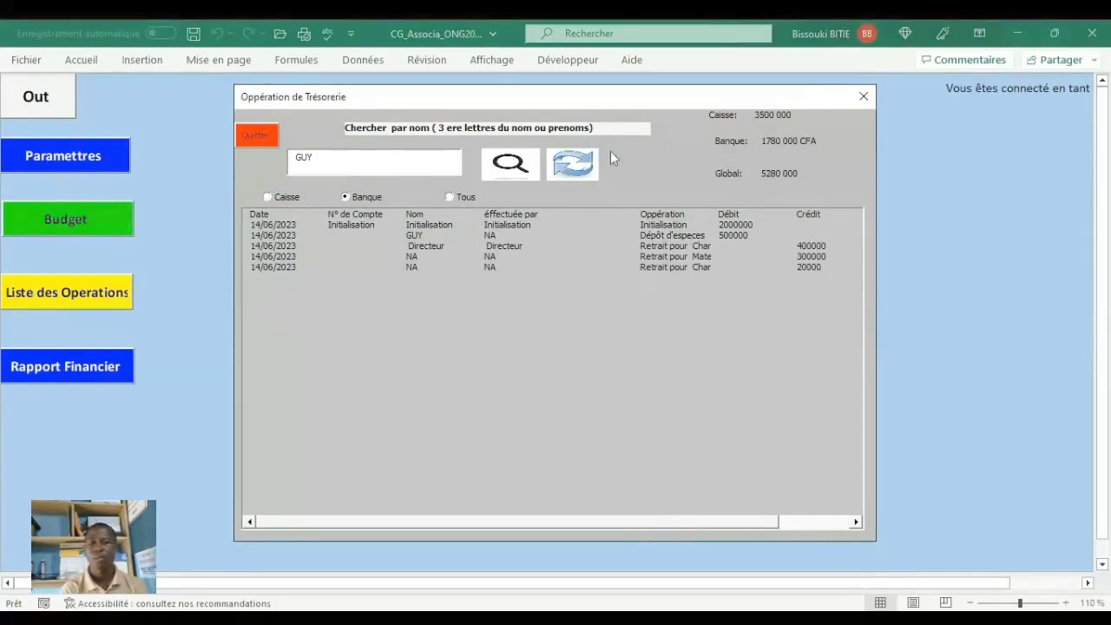
pyautogui.click(864, 96)
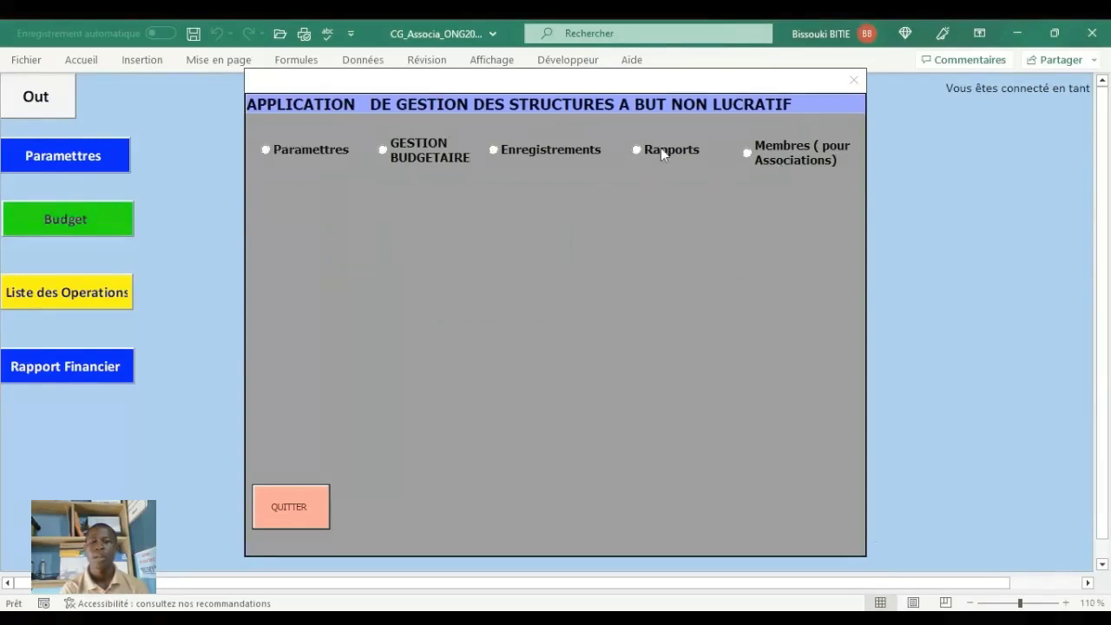
pyautogui.click(559, 154)
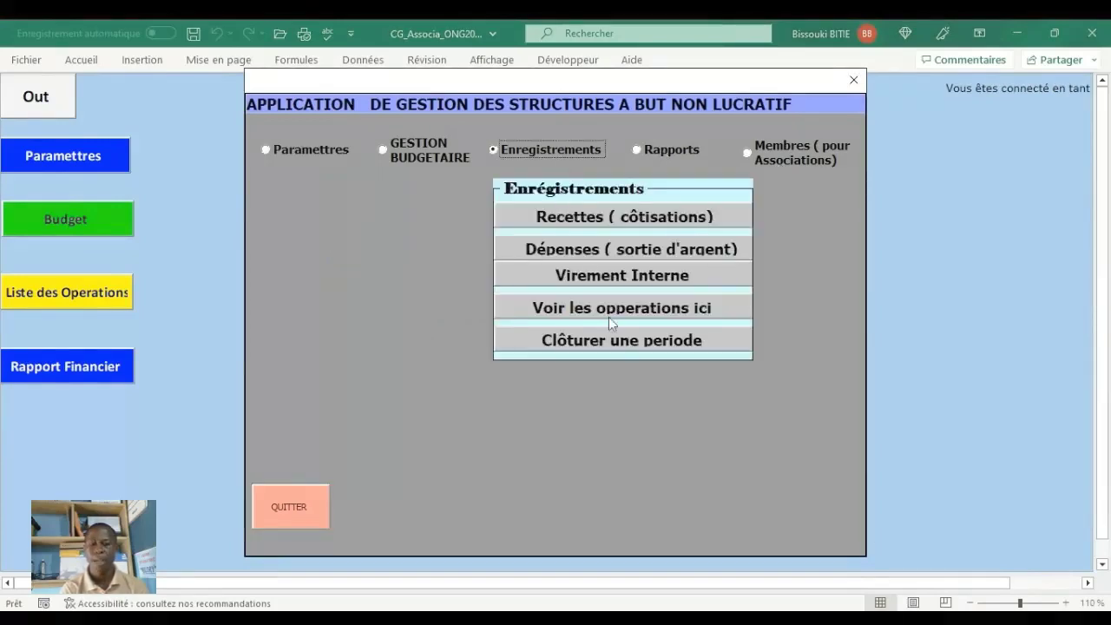
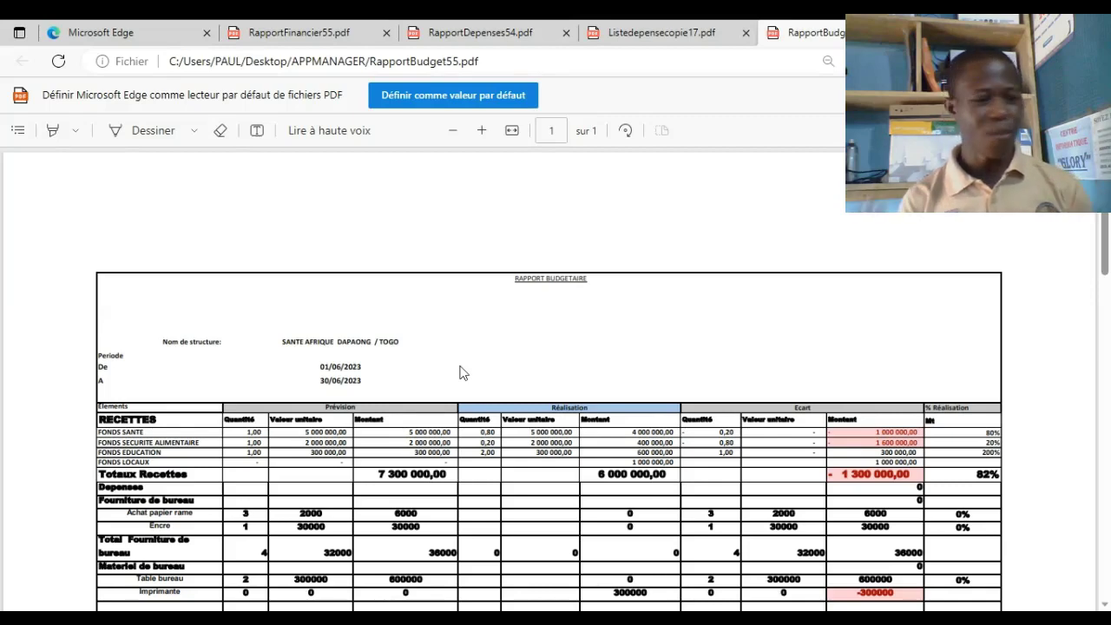
# In Microsoft Edge, view RapportFinancier55.pdf and examine the fund balances, the treasury section and the signature block.
pyautogui.click(295, 31)
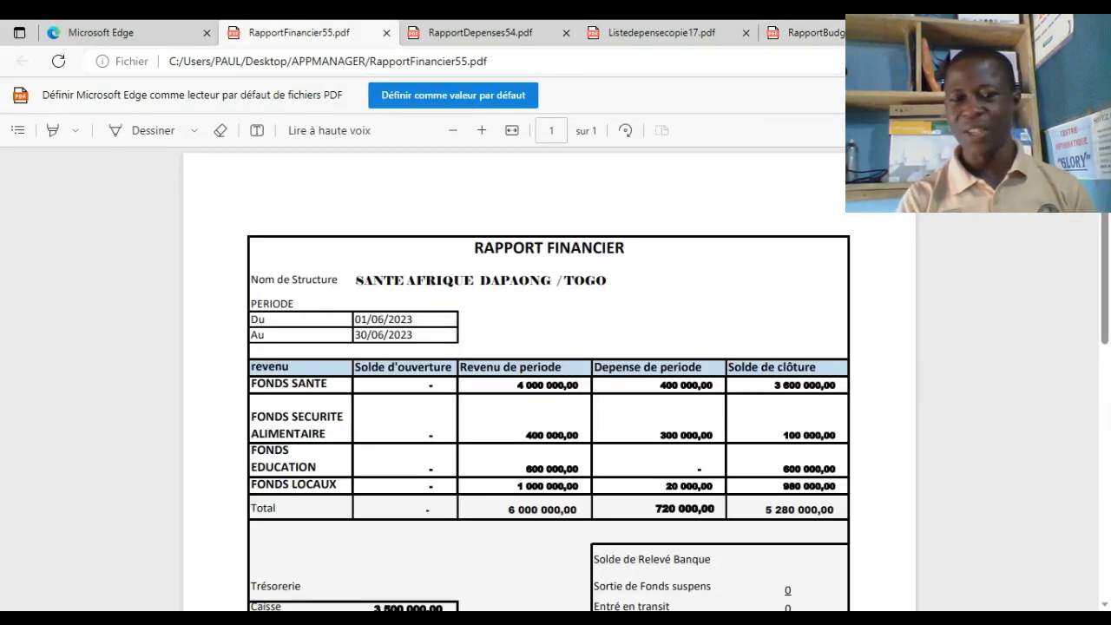
pyautogui.scroll(-2, 1108, 275)
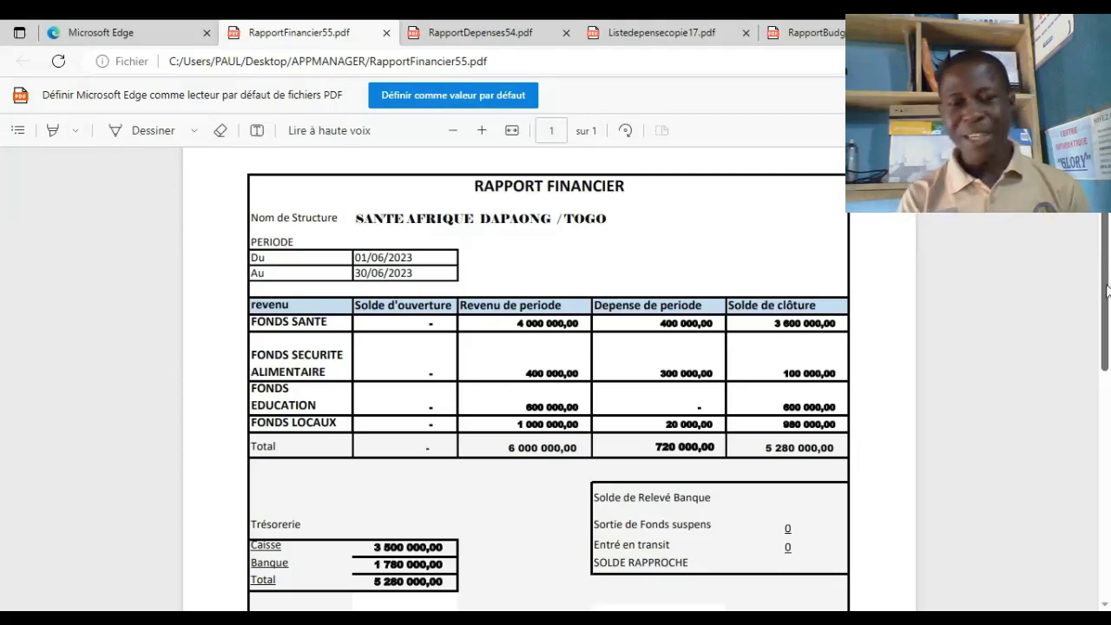
pyautogui.moveTo(1109, 291); pyautogui.dragTo(1110, 323)
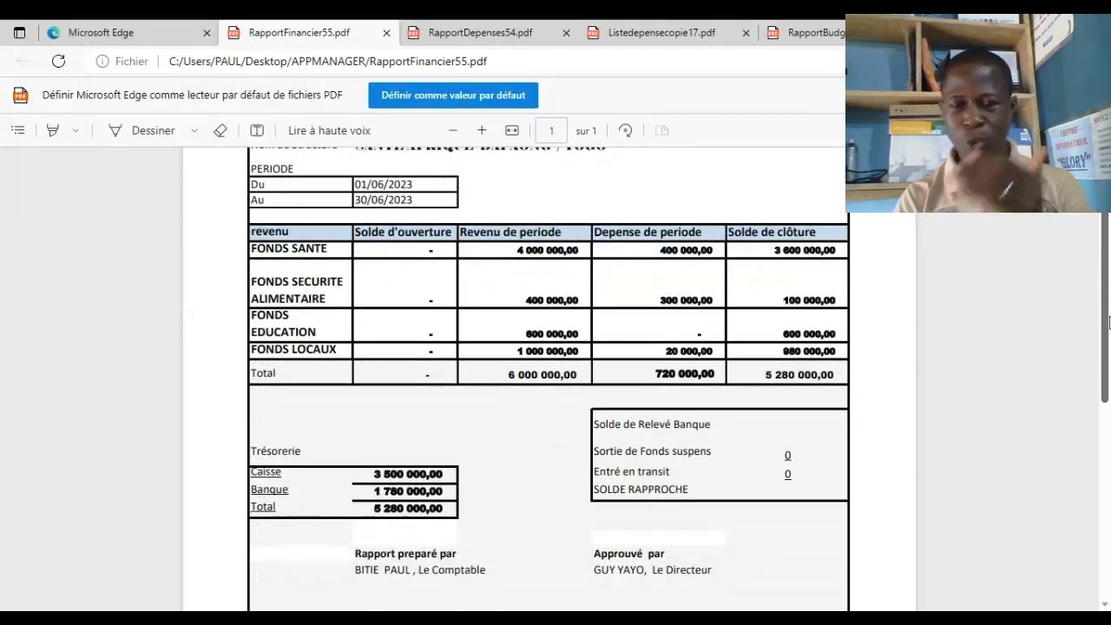
pyautogui.moveTo(1109, 323); pyautogui.dragTo(1110, 324)
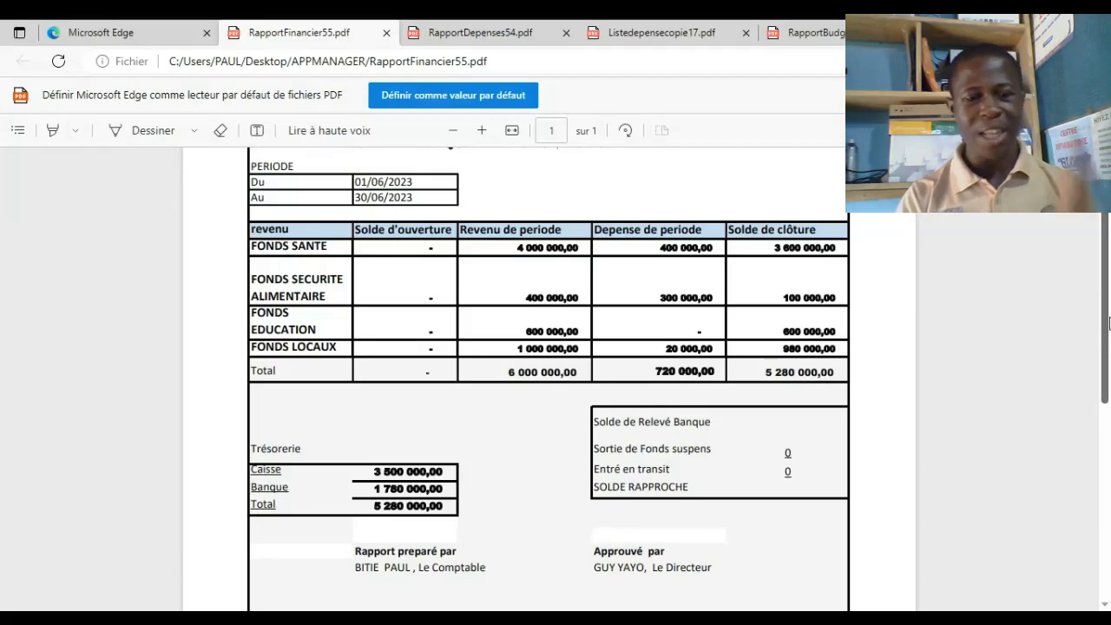
pyautogui.moveTo(1109, 324); pyautogui.dragTo(1110, 321)
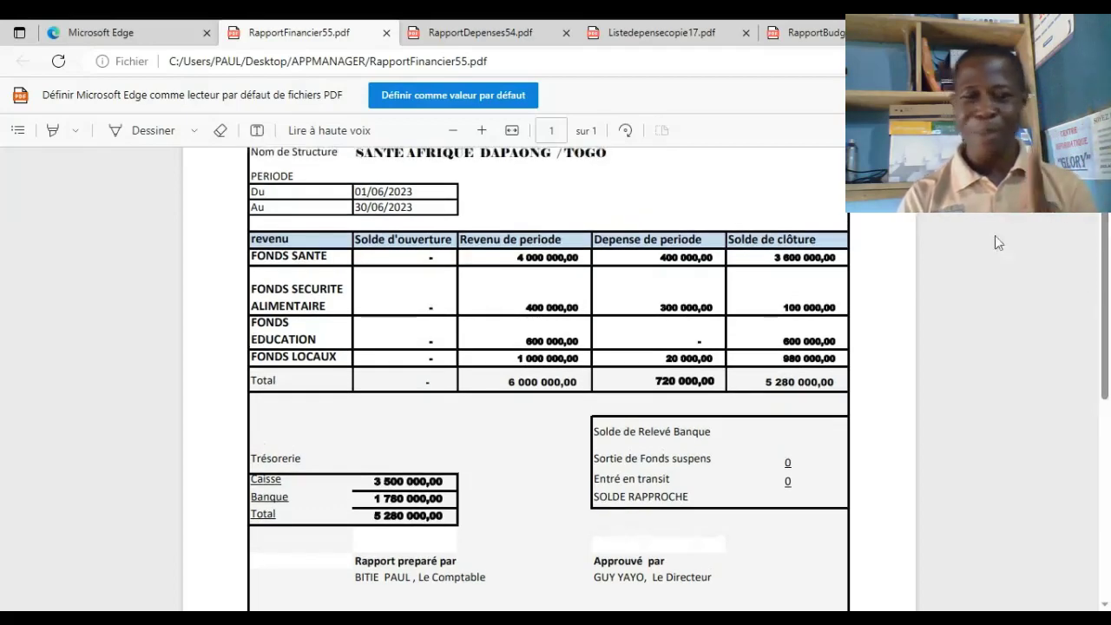
# Examine the expenses by category in RapportDepenses54.pdf and the June 2023 transaction list in Listedepensecopie17.pdf.
pyautogui.click(497, 39)
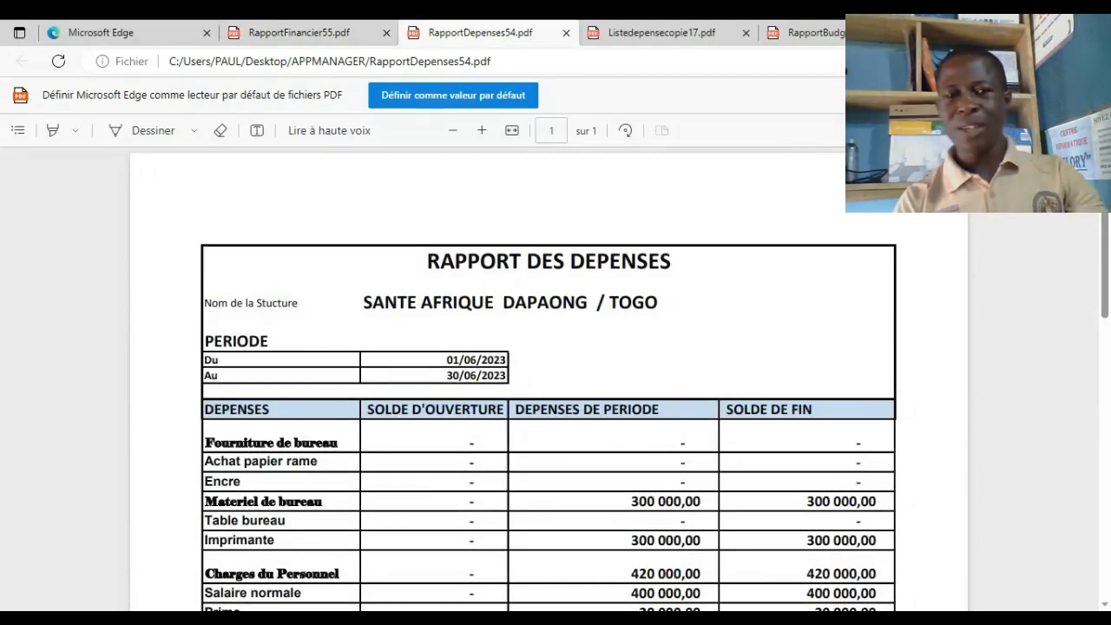
pyautogui.moveTo(1105, 236); pyautogui.dragTo(1107, 265)
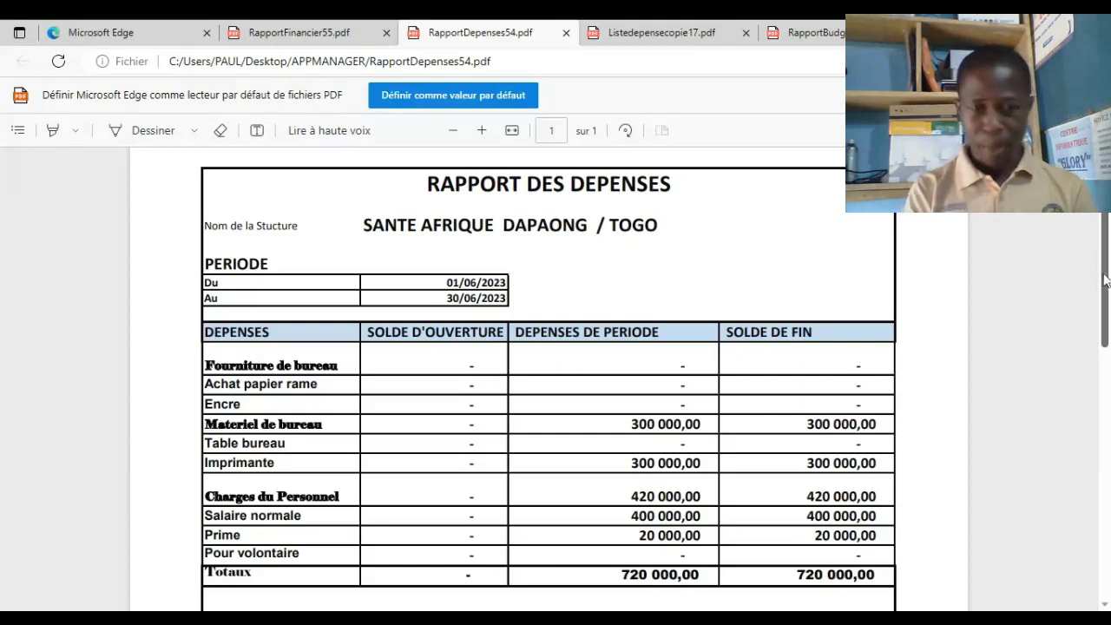
pyautogui.scroll(-1, 1108, 294)
pyautogui.moveTo(1108, 294); pyautogui.dragTo(1108, 311)
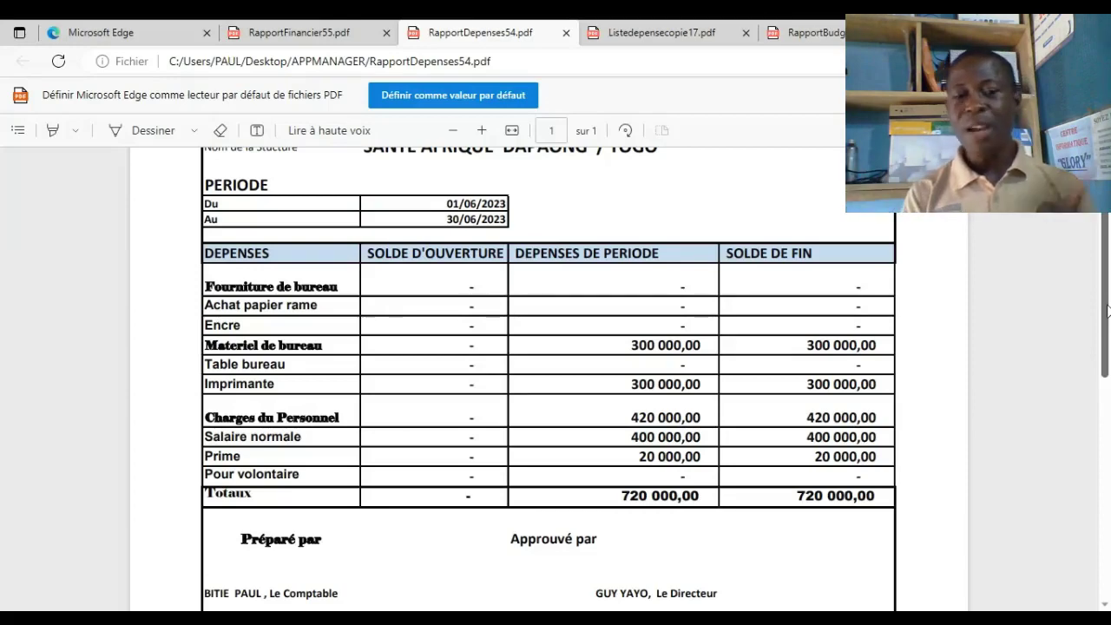
pyautogui.click(656, 33)
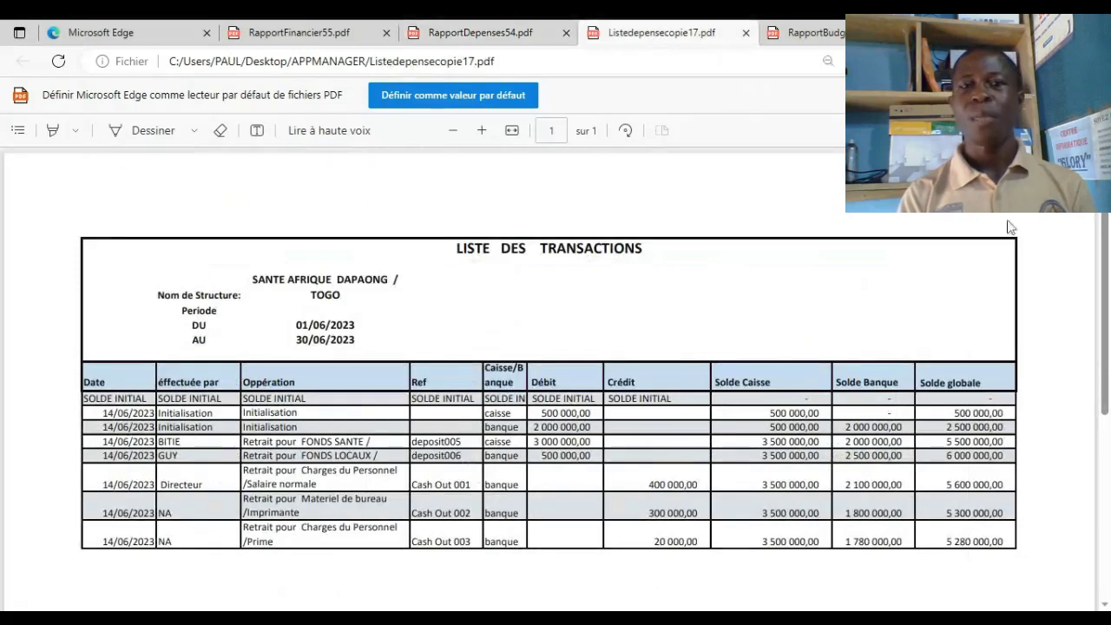
pyautogui.moveTo(1106, 303); pyautogui.dragTo(1106, 339)
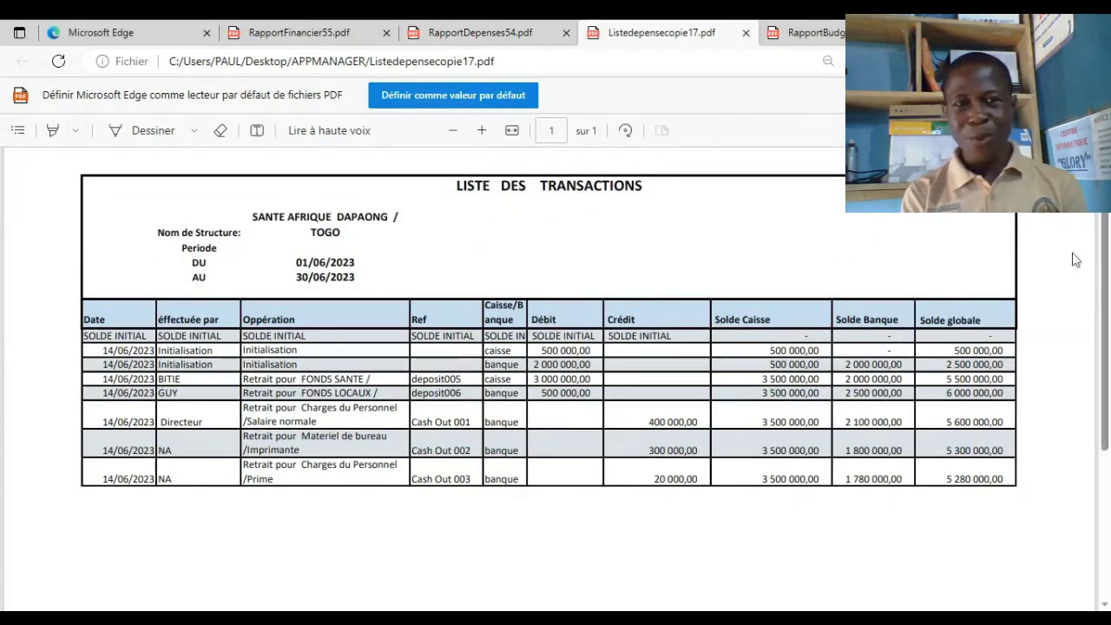
# Review the budget report RapportBudget55.pdf from the planned, actual and variance figures down to the signatures, and return to its beginning.
pyautogui.click(812, 33)
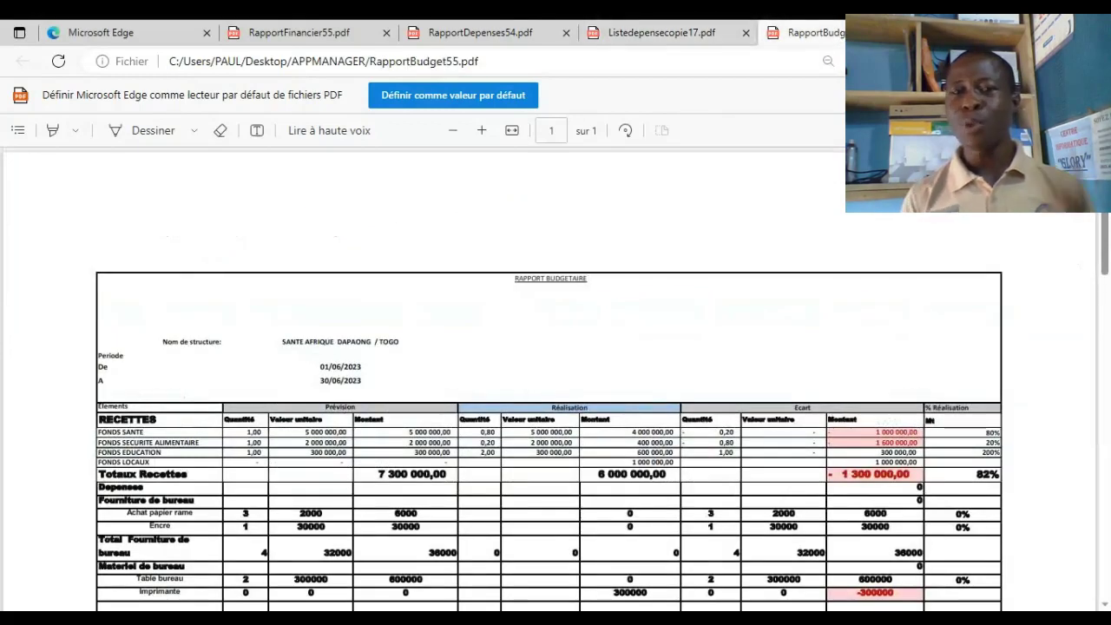
pyautogui.scroll(-1, 1107, 252)
pyautogui.scroll(-2, 1108, 261)
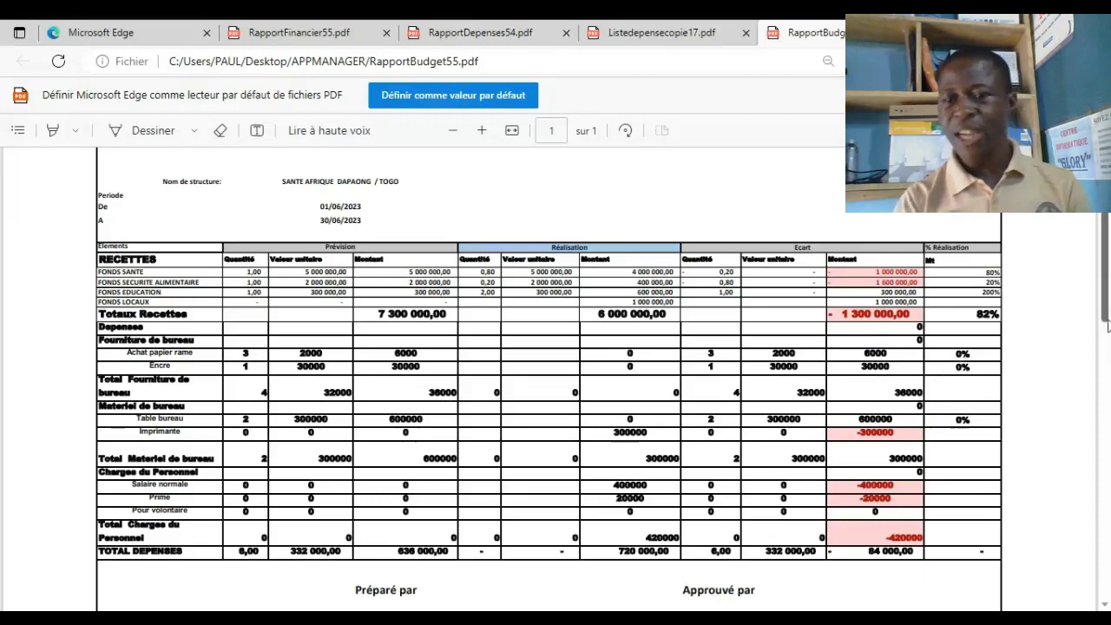
pyautogui.scroll(-1, 1106, 313)
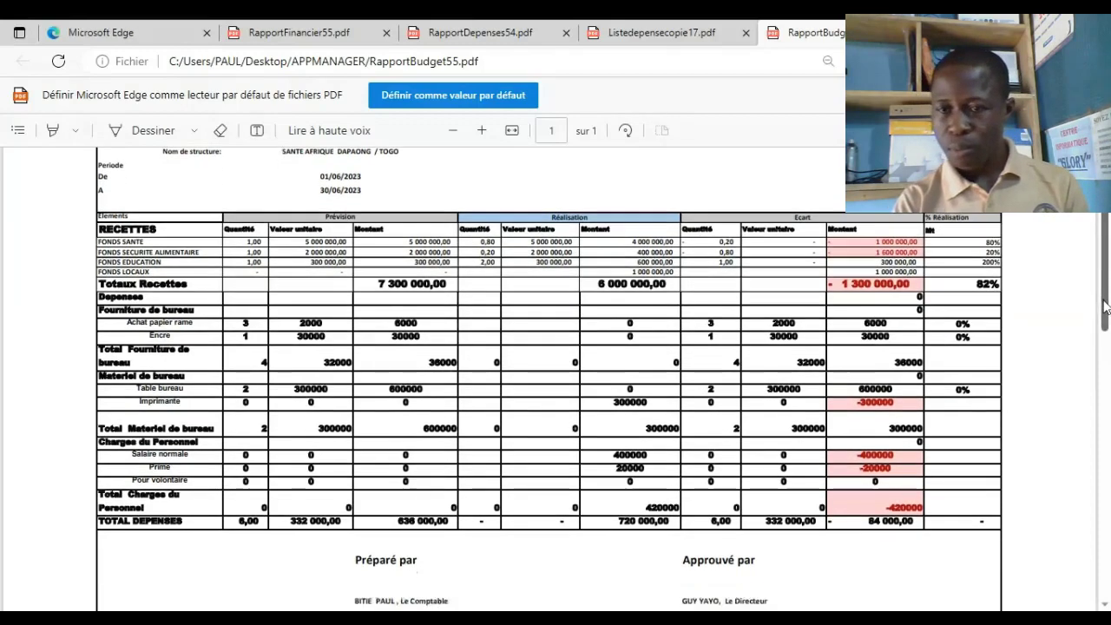
pyautogui.moveTo(1106, 305); pyautogui.dragTo(1105, 253)
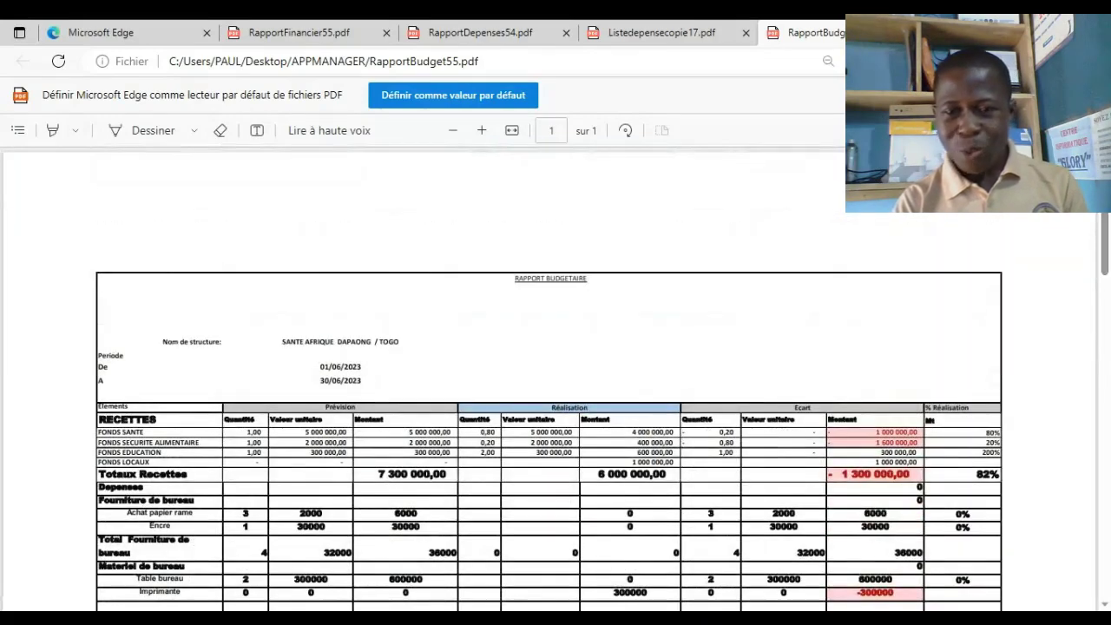